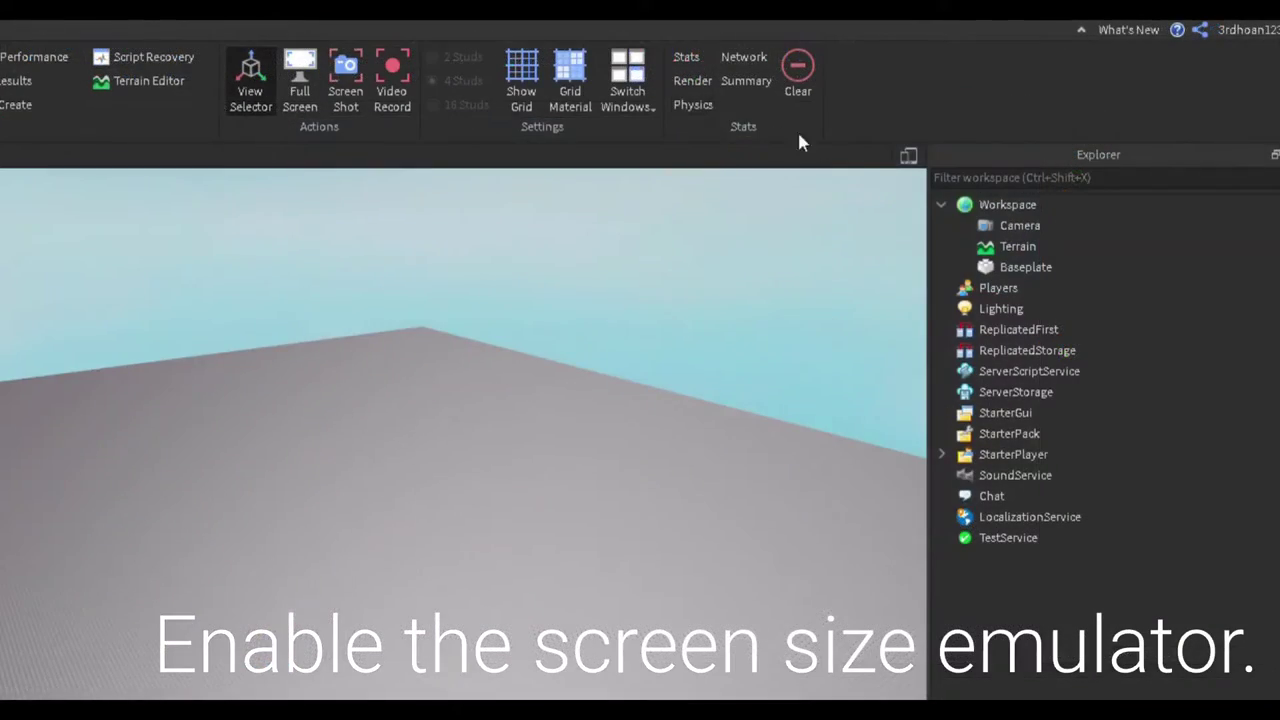
Step: Enable the screen size emulator and set it to the HD 1080 resolution of 1920 x 1080
{"action": "left_click", "coordinate": [908, 160]}
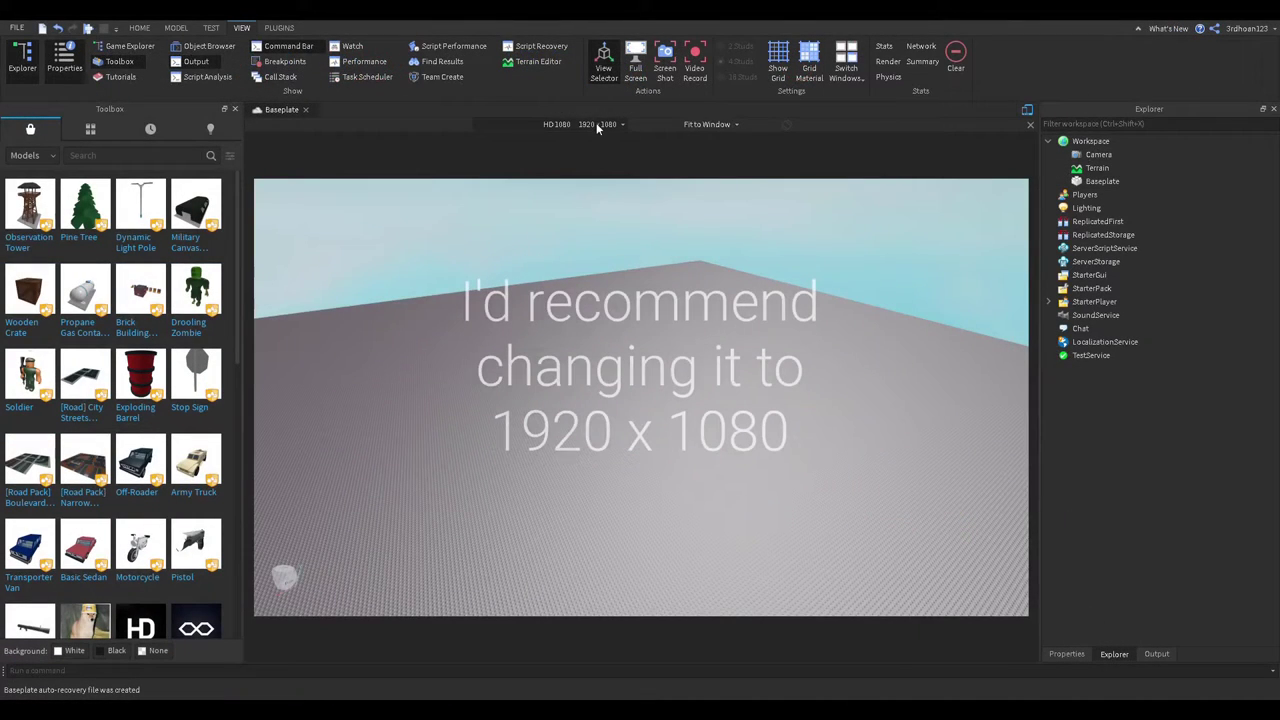
{"action": "left_click", "coordinate": [597, 124]}
{"action": "left_click", "coordinate": [571, 159]}
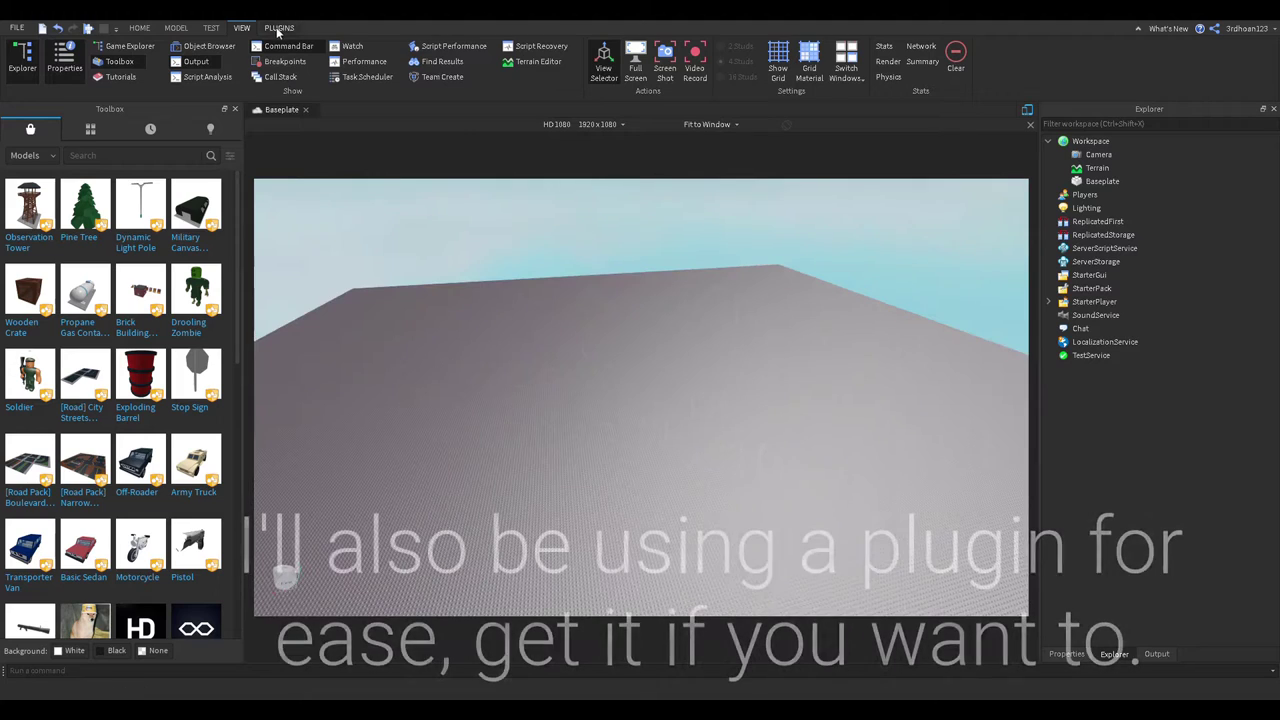
{"action": "left_click", "coordinate": [278, 28]}
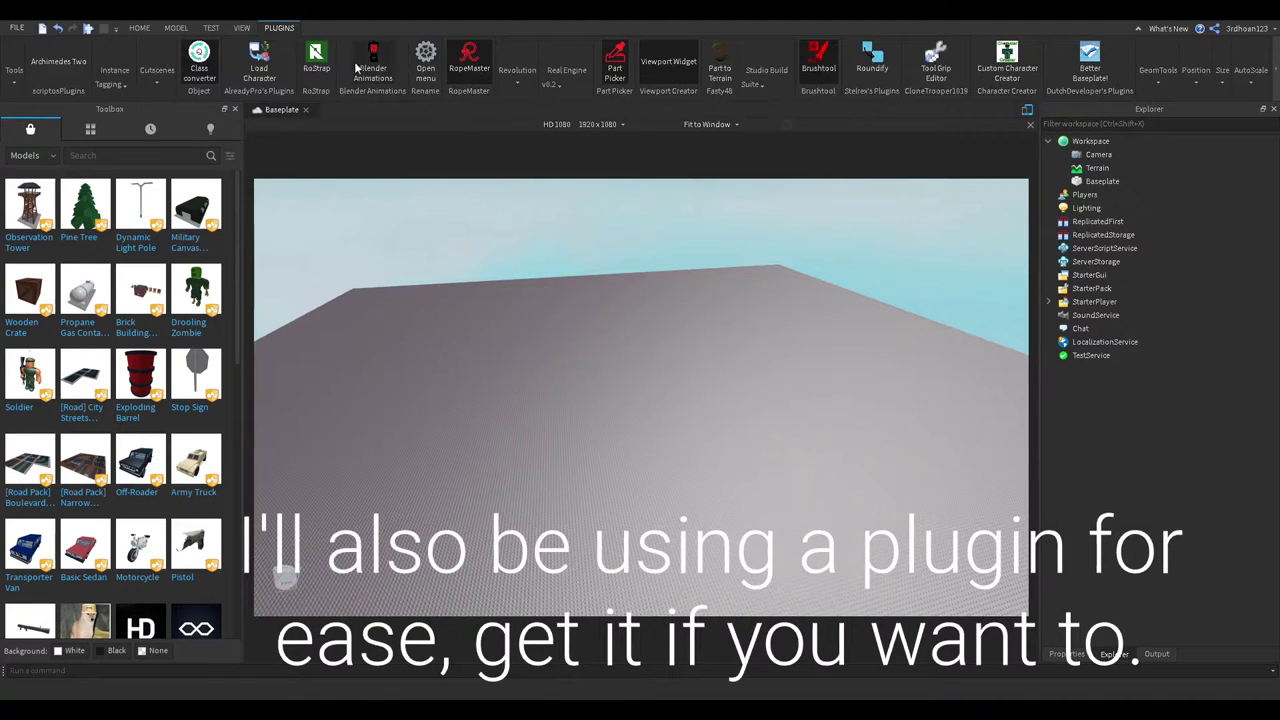
{"action": "left_click", "coordinate": [1275, 70]}
{"action": "left_click", "coordinate": [1275, 70]}
{"action": "left_click", "coordinate": [1275, 70]}
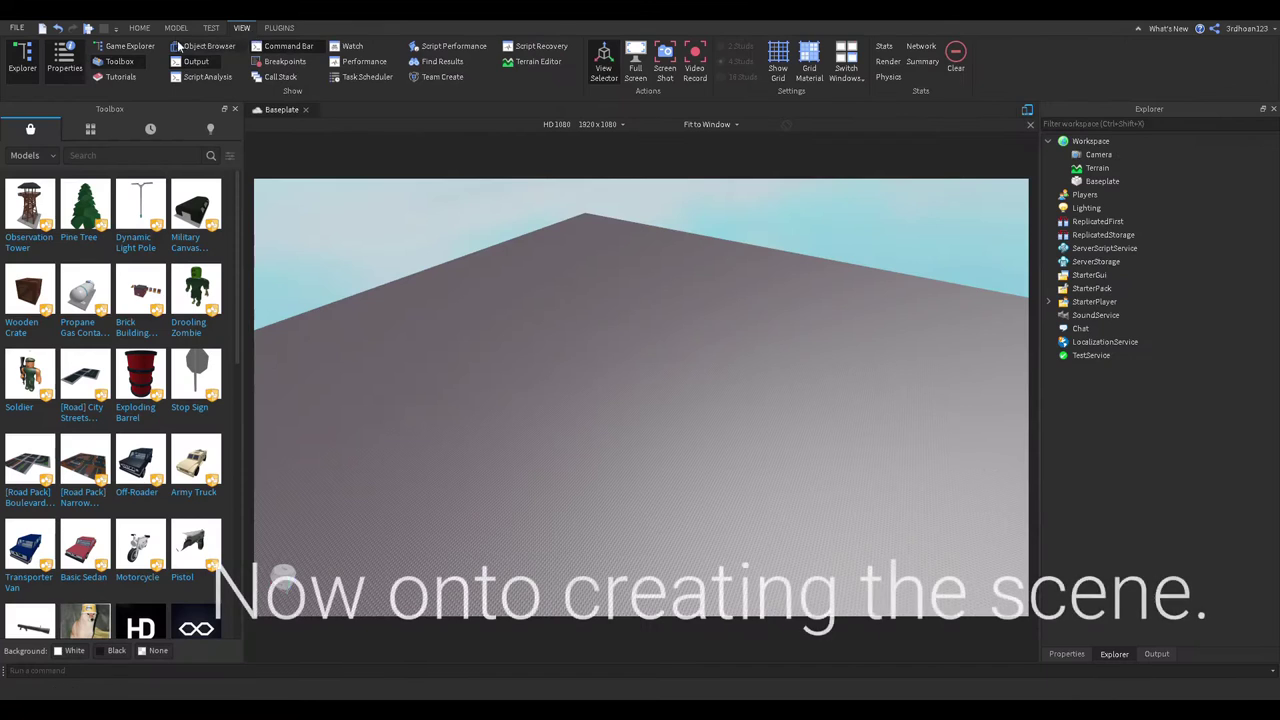
Step: Add a closed ring of sand terrain around the water pond with the Terrain Editor's Add brush
{"action": "left_click", "coordinate": [140, 28]}
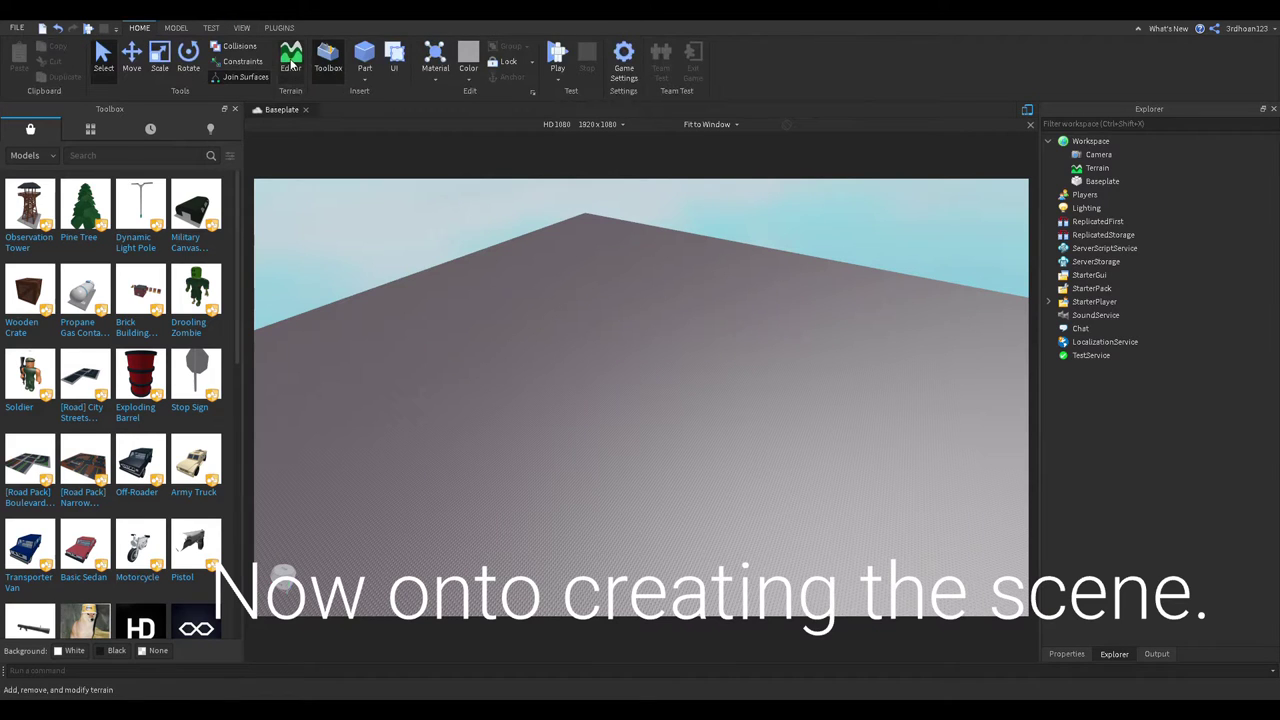
{"action": "left_click", "coordinate": [291, 60]}
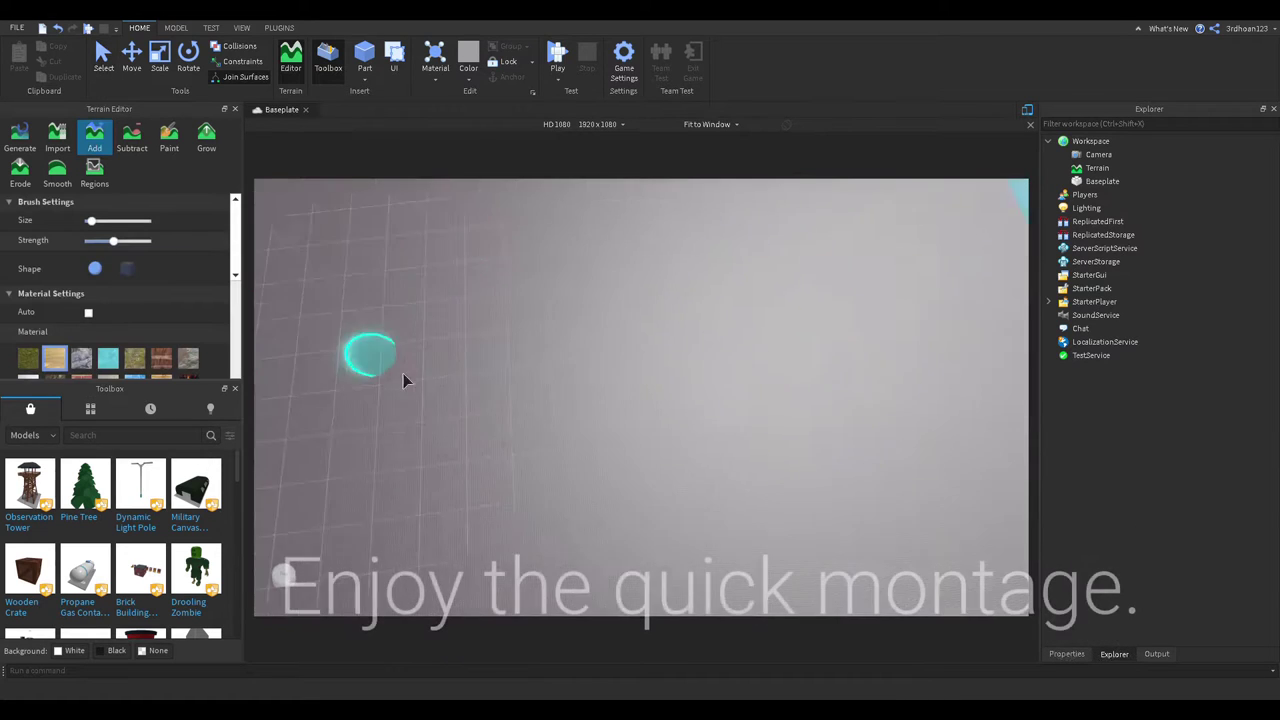
{"action": "mouse_move", "coordinate": [570, 400]}
{"action": "left_mouse_down"}
{"action": "mouse_move", "coordinate": [720, 335]}
{"action": "mouse_move", "coordinate": [623, 349]}
{"action": "mouse_move", "coordinate": [726, 443]}
{"action": "mouse_move", "coordinate": [725, 468]}
{"action": "left_mouse_up"}
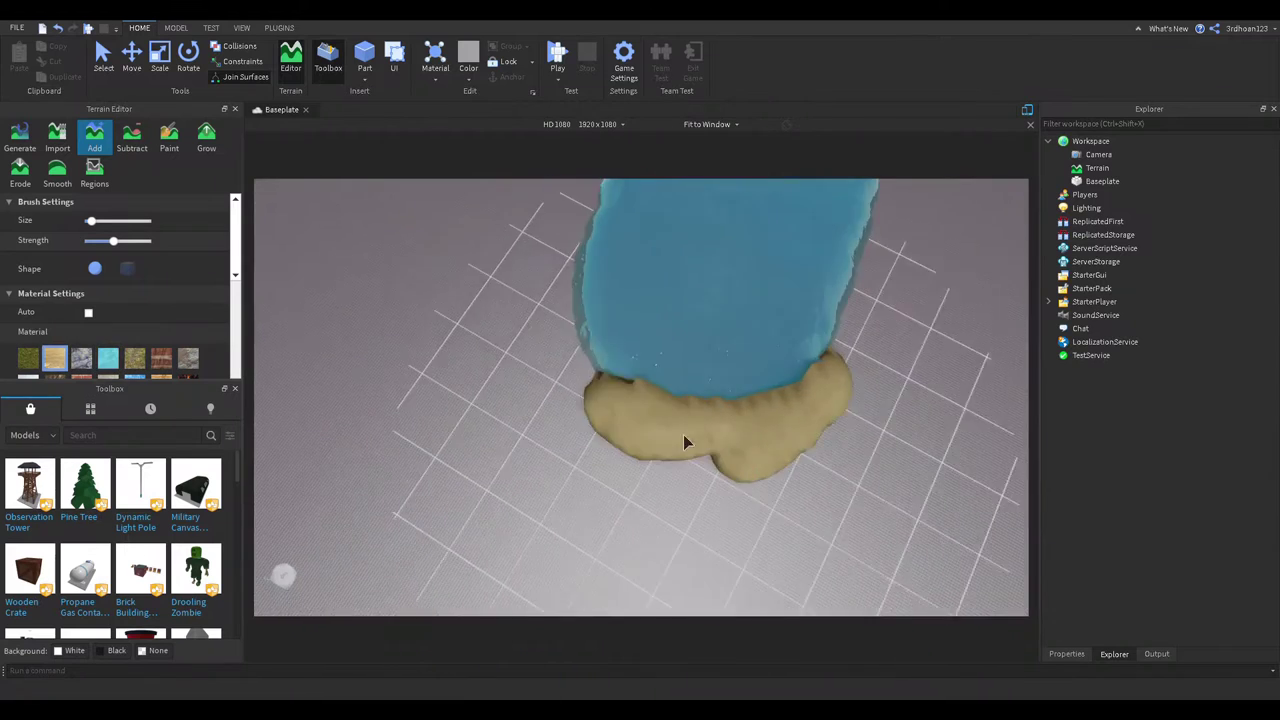
{"action": "mouse_move", "coordinate": [684, 442]}
{"action": "left_mouse_down"}
{"action": "mouse_move", "coordinate": [666, 310]}
{"action": "mouse_move", "coordinate": [726, 260]}
{"action": "mouse_move", "coordinate": [632, 470]}
{"action": "mouse_move", "coordinate": [602, 345]}
{"action": "left_mouse_up"}
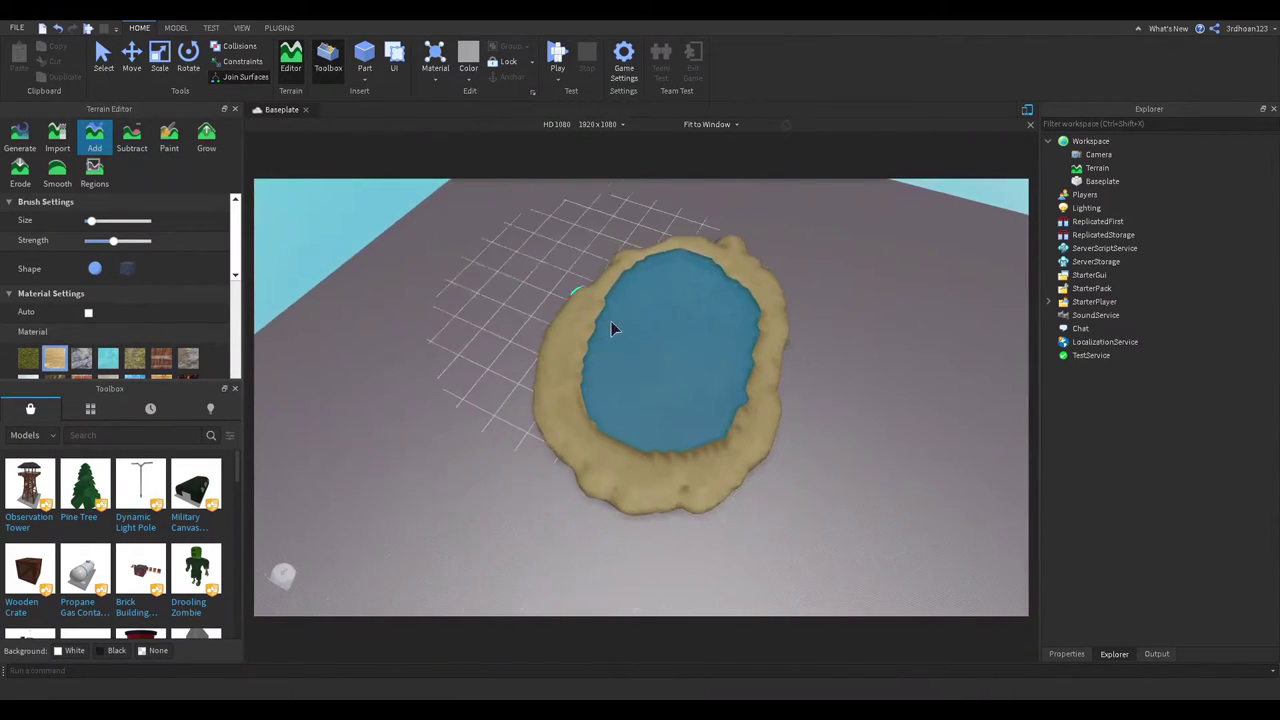
{"action": "left_click_drag", "start_coordinate": [798, 400], "coordinate": [588, 402]}
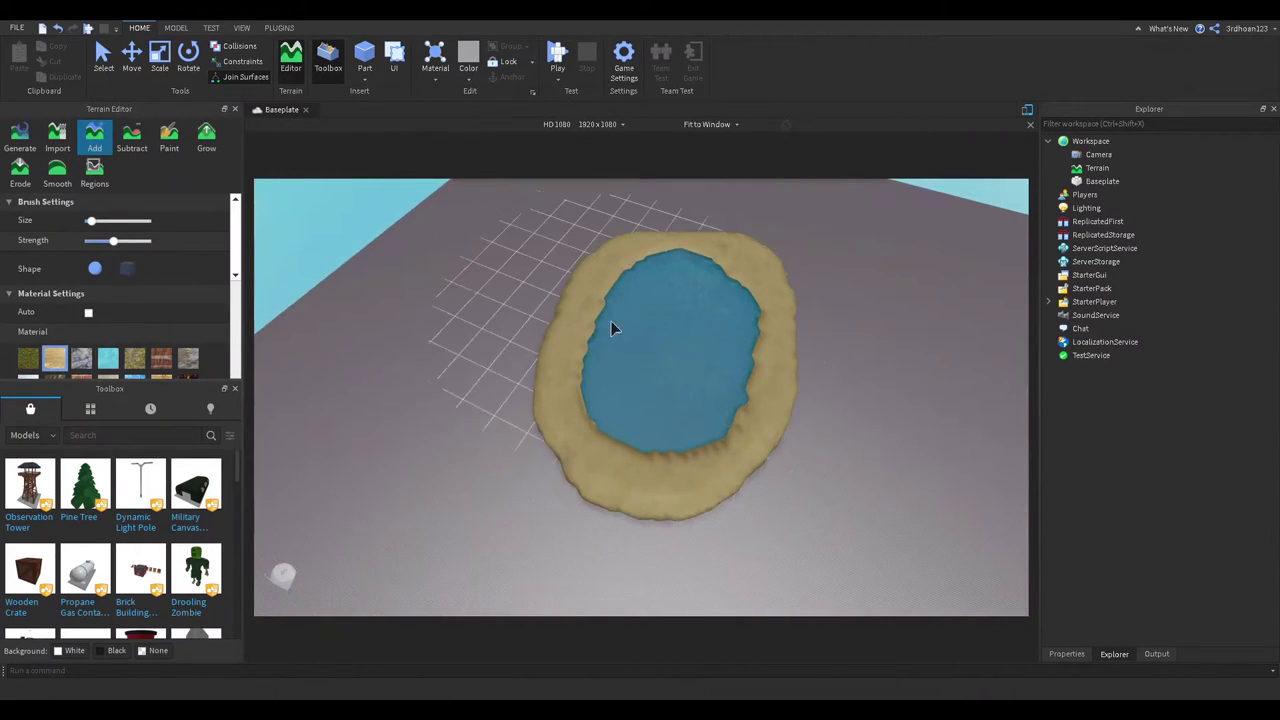
{"action": "right_click_drag", "start_coordinate": [785, 310], "coordinate": [640, 300]}
Step: Add a wide band of grass terrain all around the outside of the pond's sand ring
{"action": "left_click", "coordinate": [28, 358]}
{"action": "right_click_drag", "start_coordinate": [560, 400], "coordinate": [629, 447]}
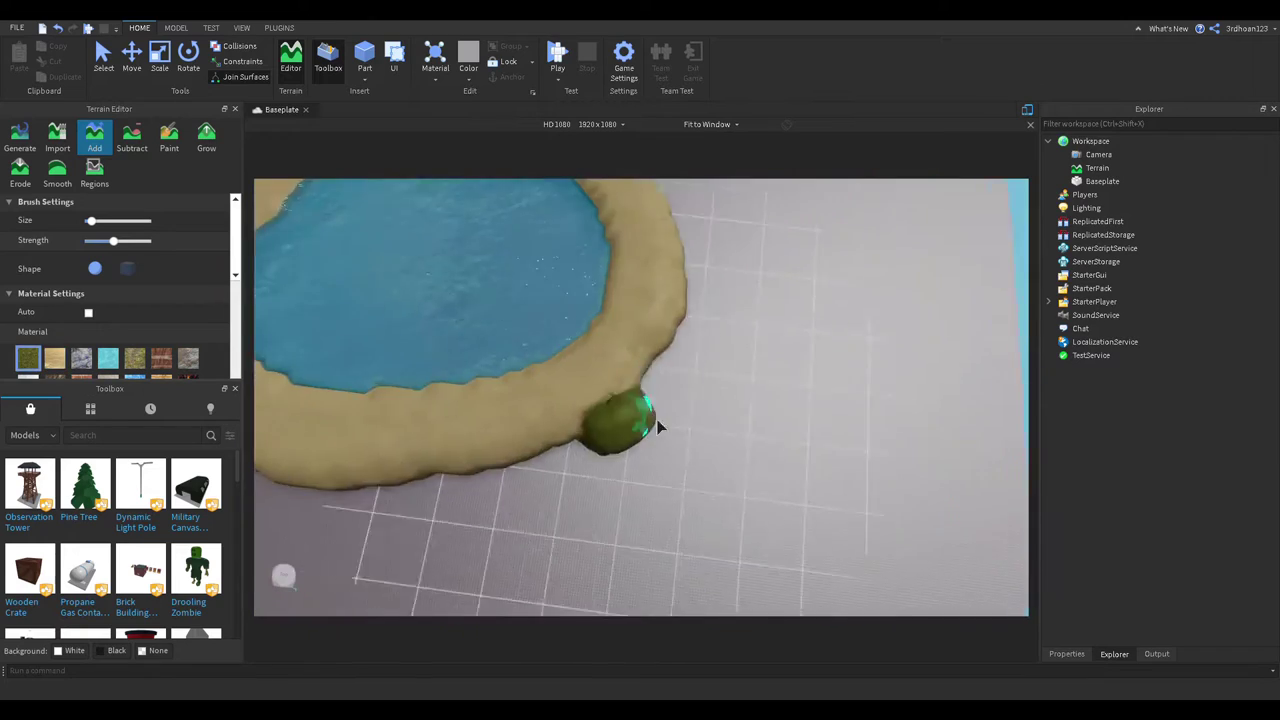
{"action": "left_click_drag", "start_coordinate": [629, 447], "coordinate": [668, 480]}
{"action": "right_click_drag", "start_coordinate": [668, 480], "coordinate": [560, 470]}
{"action": "mouse_move", "coordinate": [560, 470]}
{"action": "left_mouse_down"}
{"action": "mouse_move", "coordinate": [549, 391]}
{"action": "mouse_move", "coordinate": [500, 285]}
{"action": "left_mouse_up"}
{"action": "right_click_drag", "start_coordinate": [562, 250], "coordinate": [529, 240]}
{"action": "mouse_move", "coordinate": [529, 240]}
{"action": "left_mouse_down"}
{"action": "mouse_move", "coordinate": [658, 314]}
{"action": "mouse_move", "coordinate": [631, 251]}
{"action": "mouse_move", "coordinate": [531, 277]}
{"action": "left_mouse_up"}
{"action": "key", "text": "s"}
{"action": "key", "text": "a"}
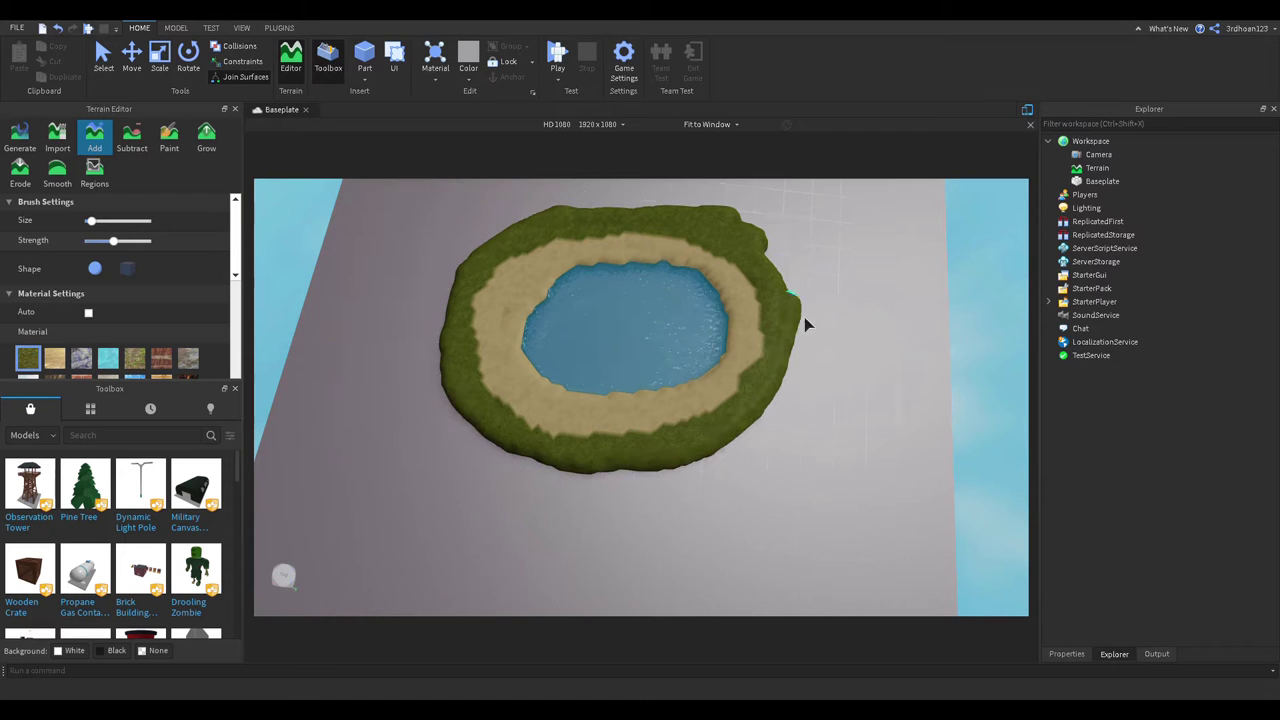
{"action": "left_click_drag", "start_coordinate": [612, 500], "coordinate": [464, 378]}
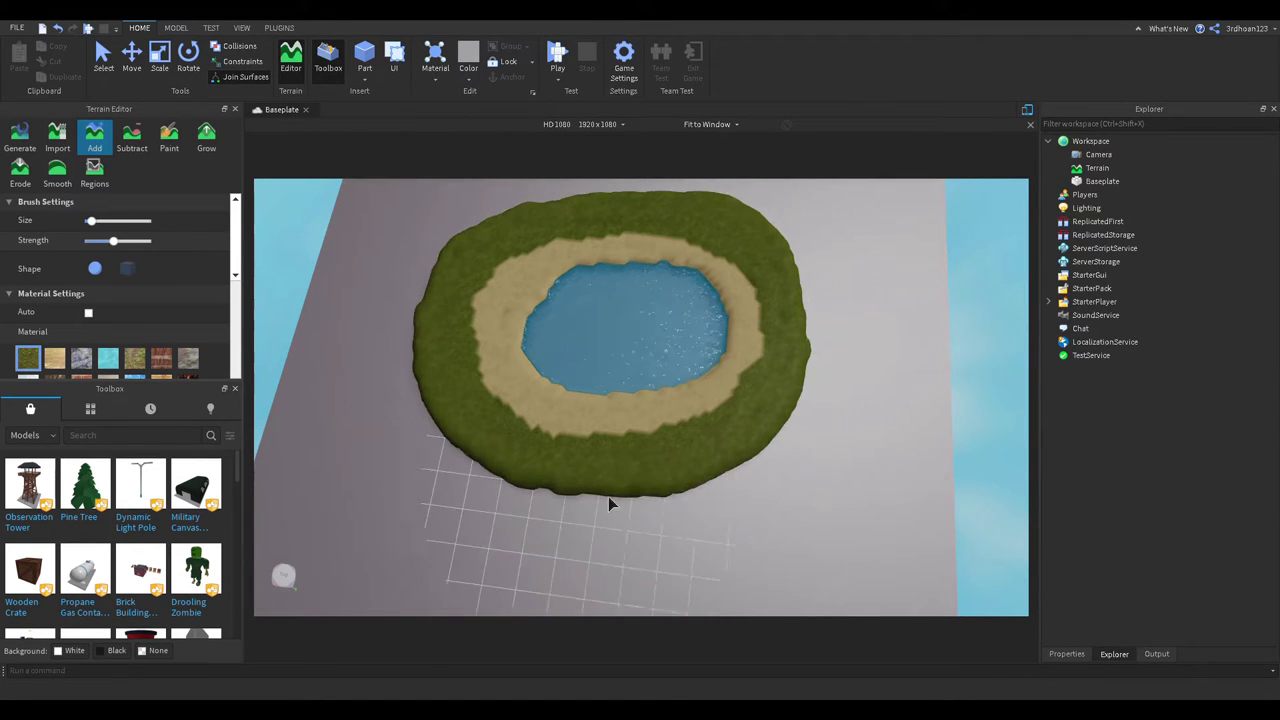
{"action": "scroll", "coordinate": [677, 506], "scroll_direction": "up", "scroll_amount": 10}
{"action": "scroll", "coordinate": [780, 349], "scroll_direction": "down", "scroll_amount": 10}
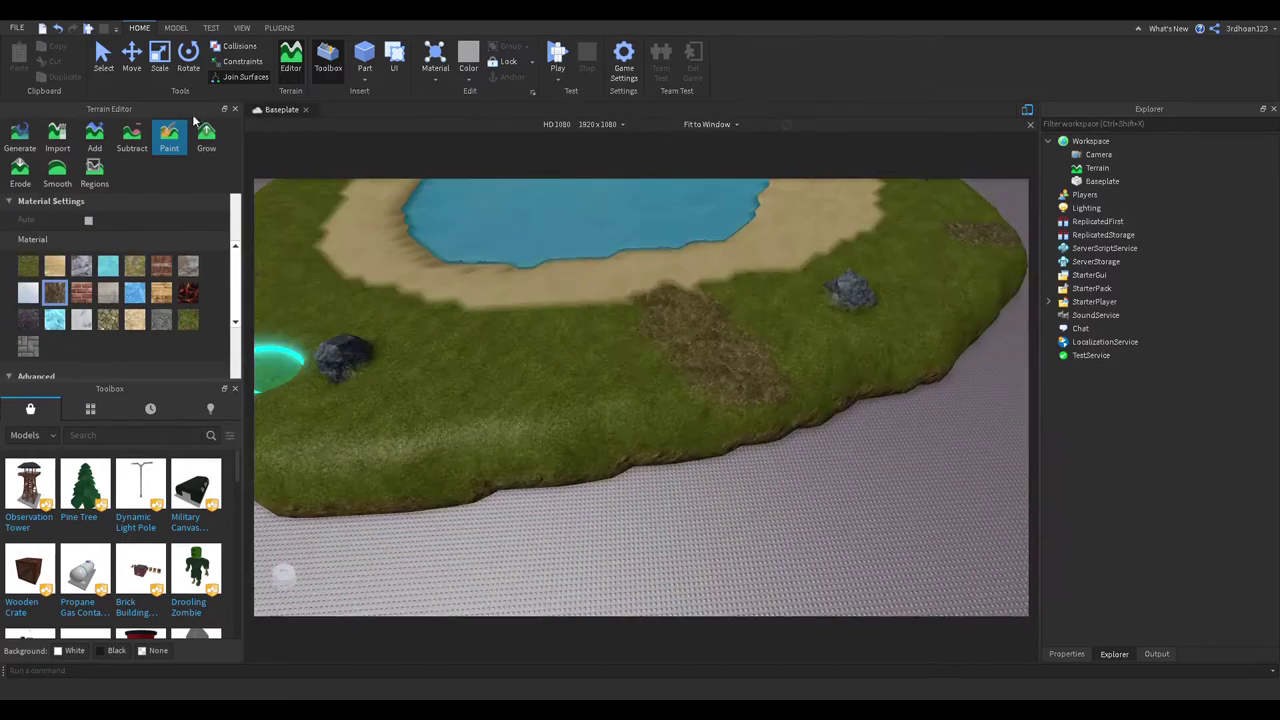
Step: Extend the island's outer grass edge onto the baseplate using the Grow and Add brushes
{"action": "left_click", "coordinate": [206, 136]}
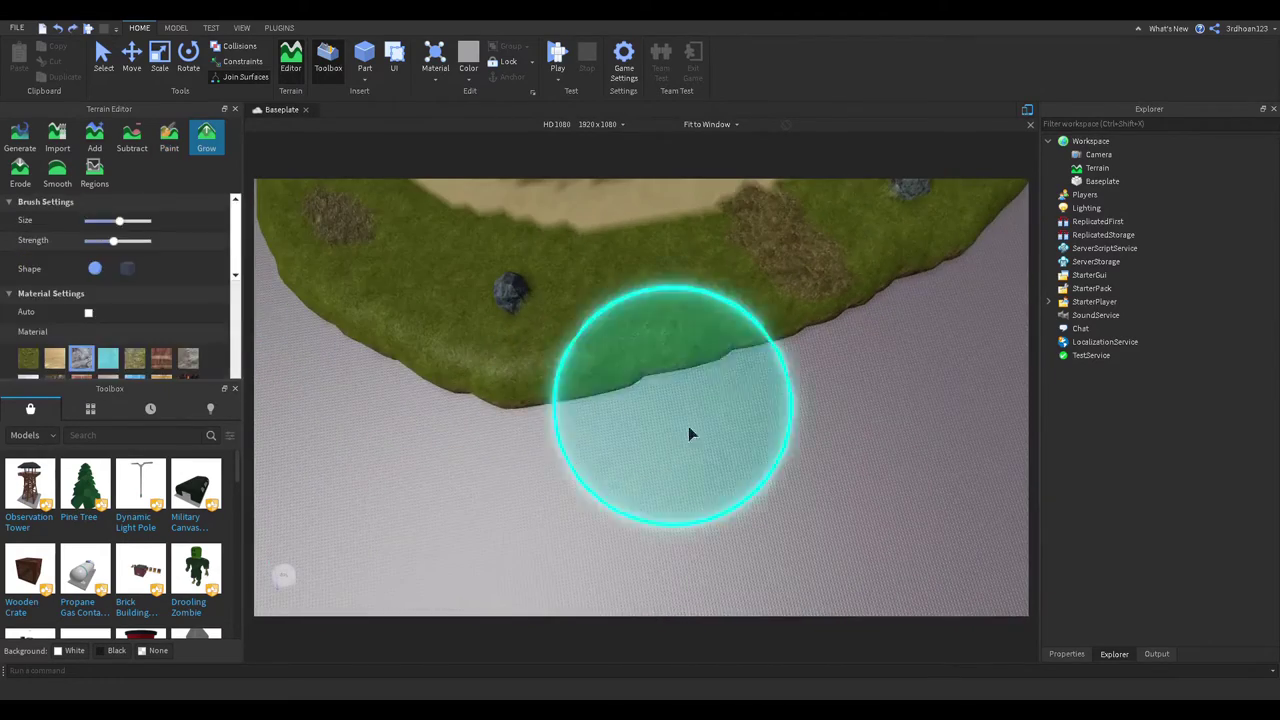
{"action": "left_click_drag", "start_coordinate": [688, 426], "coordinate": [706, 414]}
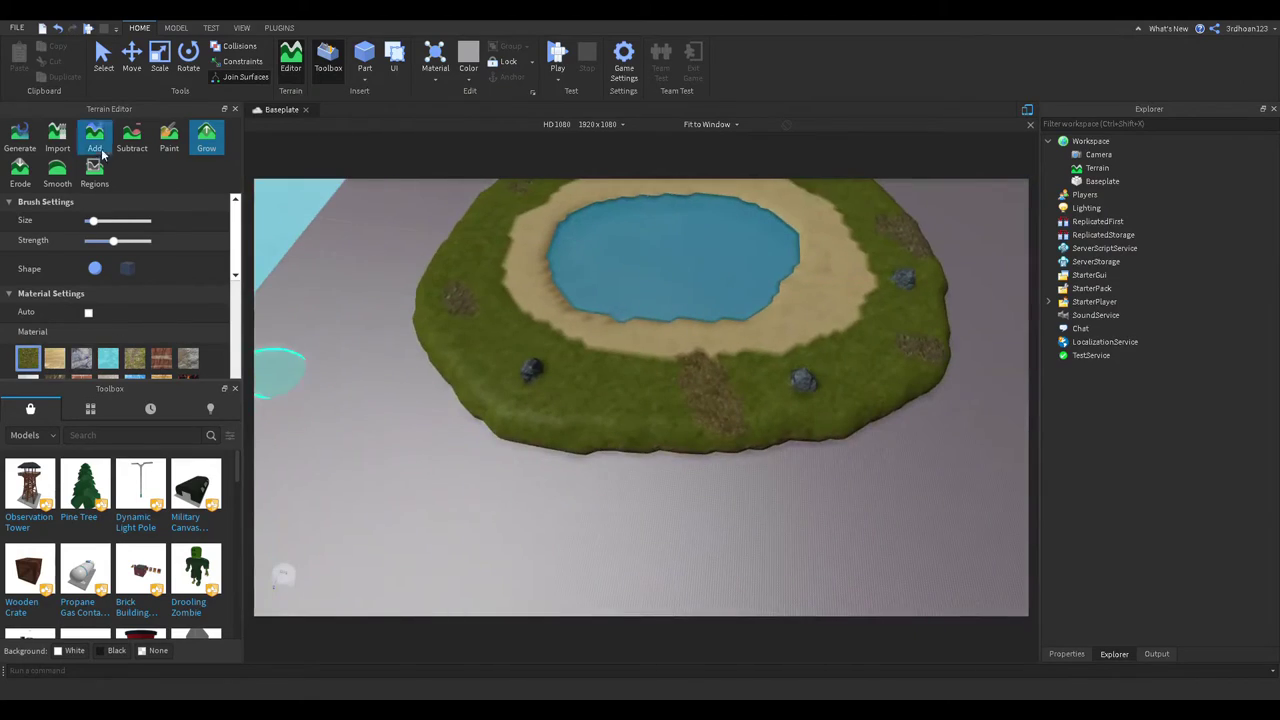
{"action": "left_click", "coordinate": [102, 150]}
{"action": "left_click_drag", "start_coordinate": [545, 455], "coordinate": [583, 500]}
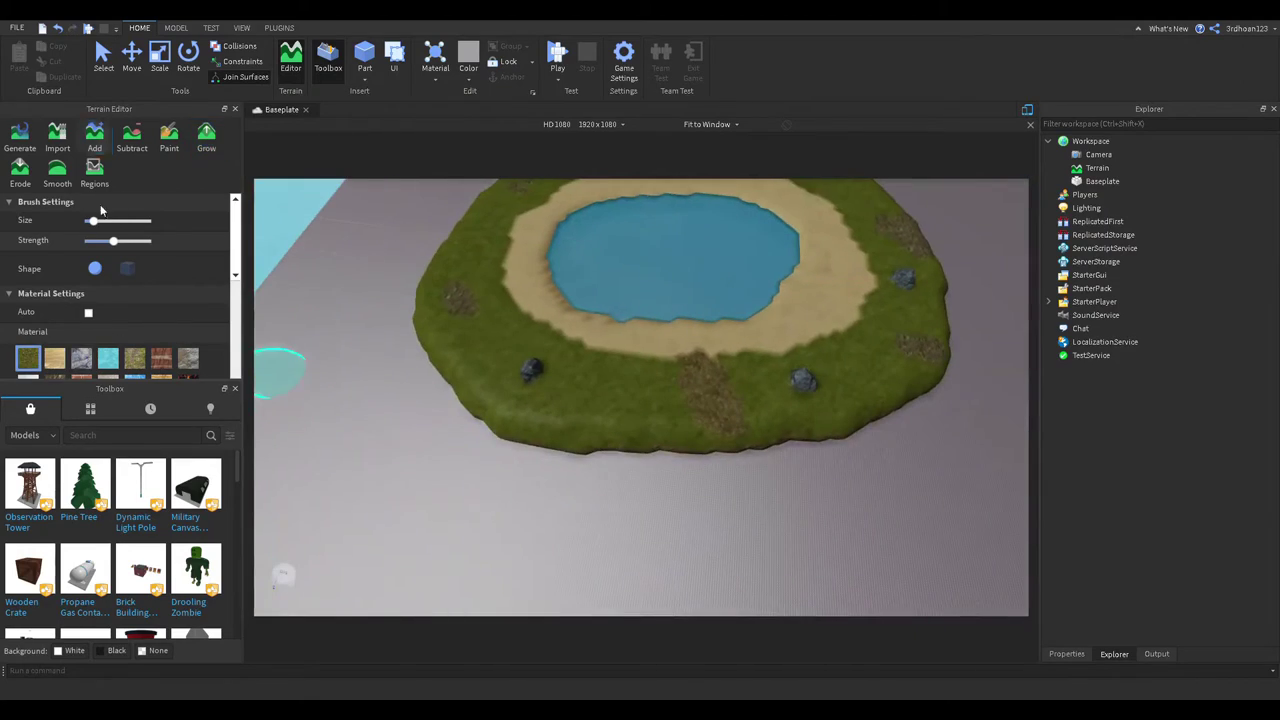
{"action": "key", "text": "ctrl+z"}
{"action": "mouse_move", "coordinate": [510, 465]}
{"action": "left_mouse_down"}
{"action": "mouse_move", "coordinate": [657, 471]}
{"action": "mouse_move", "coordinate": [612, 467]}
{"action": "left_mouse_up"}
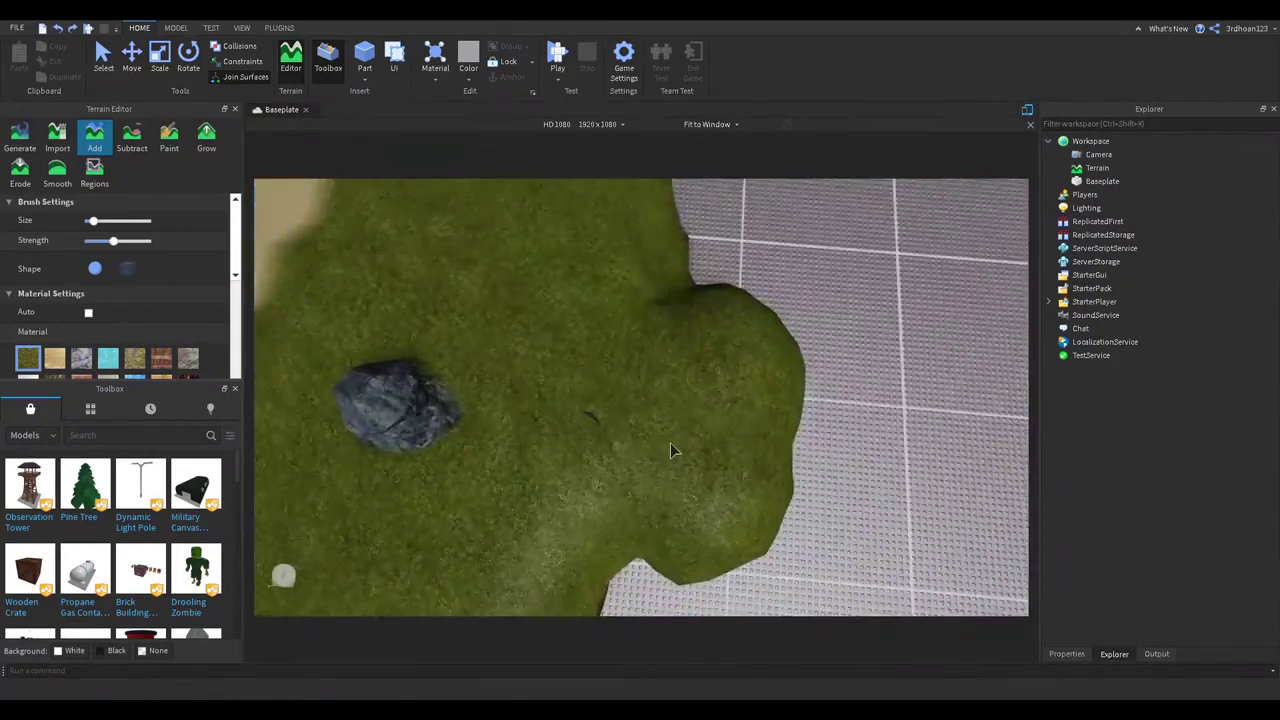
{"action": "scroll", "coordinate": [670, 444], "scroll_direction": "down", "scroll_amount": 8}
{"action": "left_click_drag", "start_coordinate": [680, 320], "coordinate": [657, 226]}
{"action": "right_click_drag", "start_coordinate": [594, 236], "coordinate": [560, 250]}
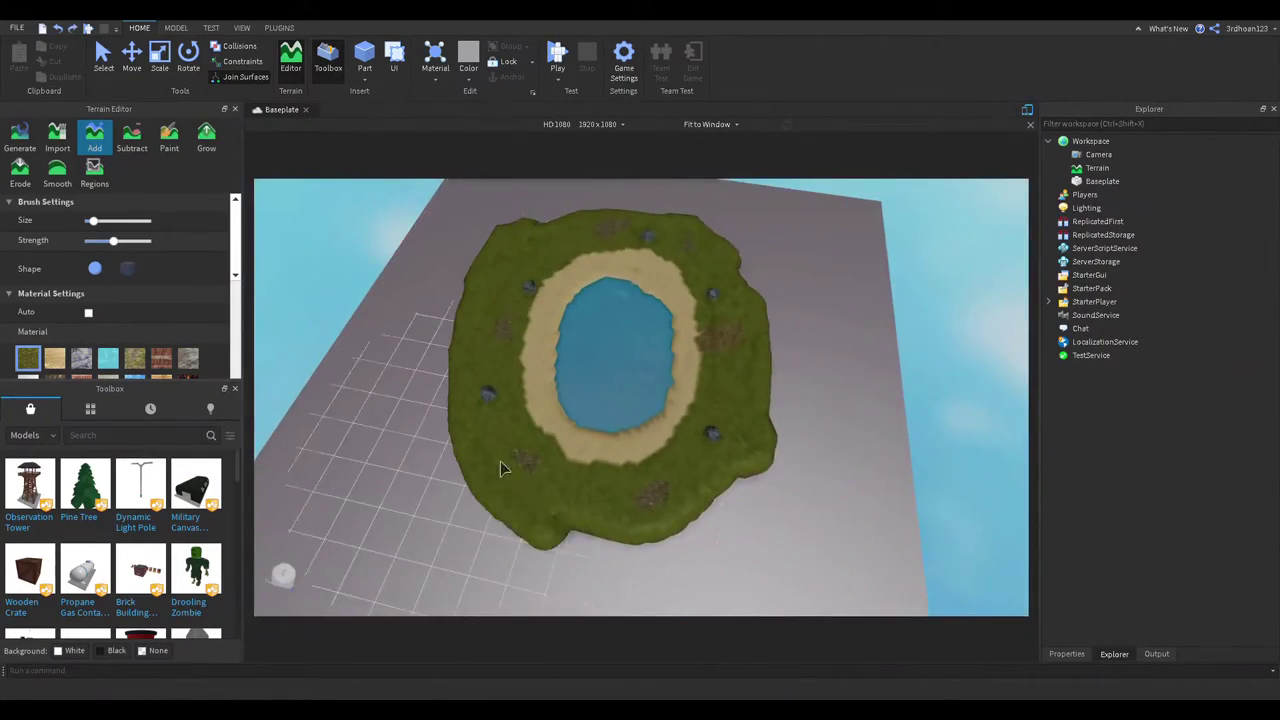
{"action": "key", "text": "d"}
{"action": "left_click_drag", "start_coordinate": [505, 484], "coordinate": [730, 395]}
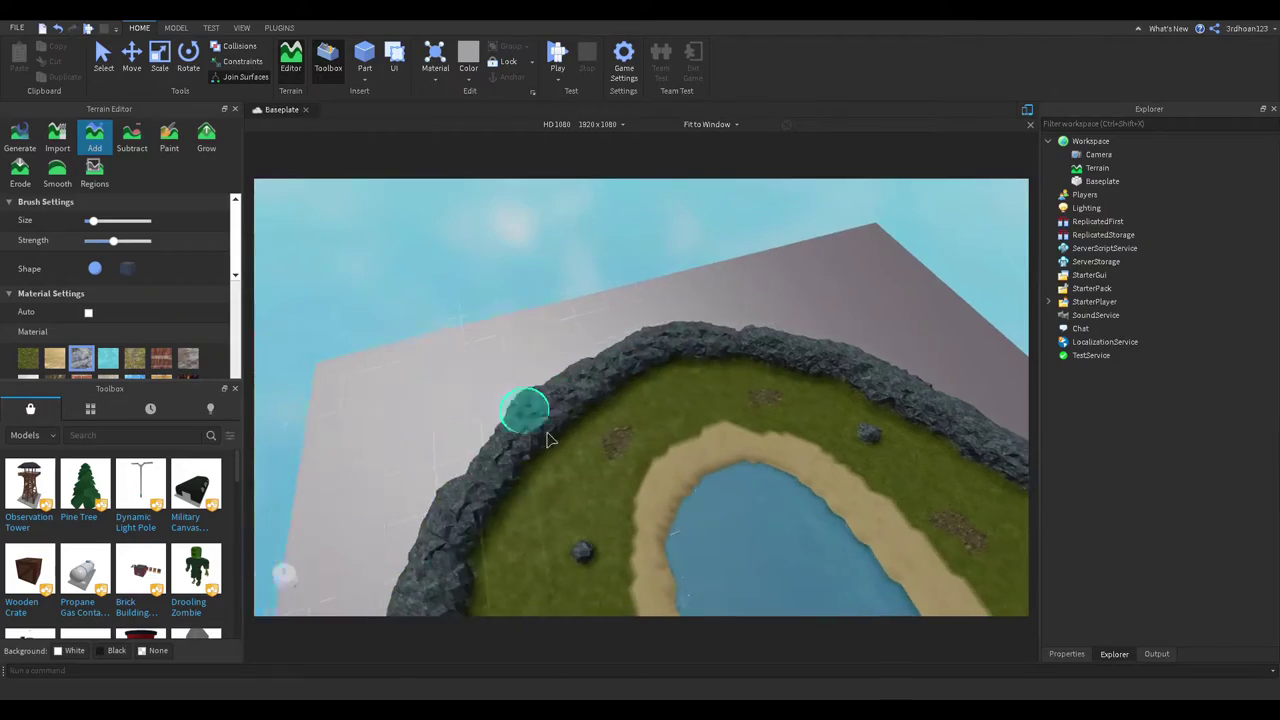
Step: Smooth the rock wall around the island and paint grass terrain over parts of it
{"action": "left_click", "coordinate": [57, 170]}
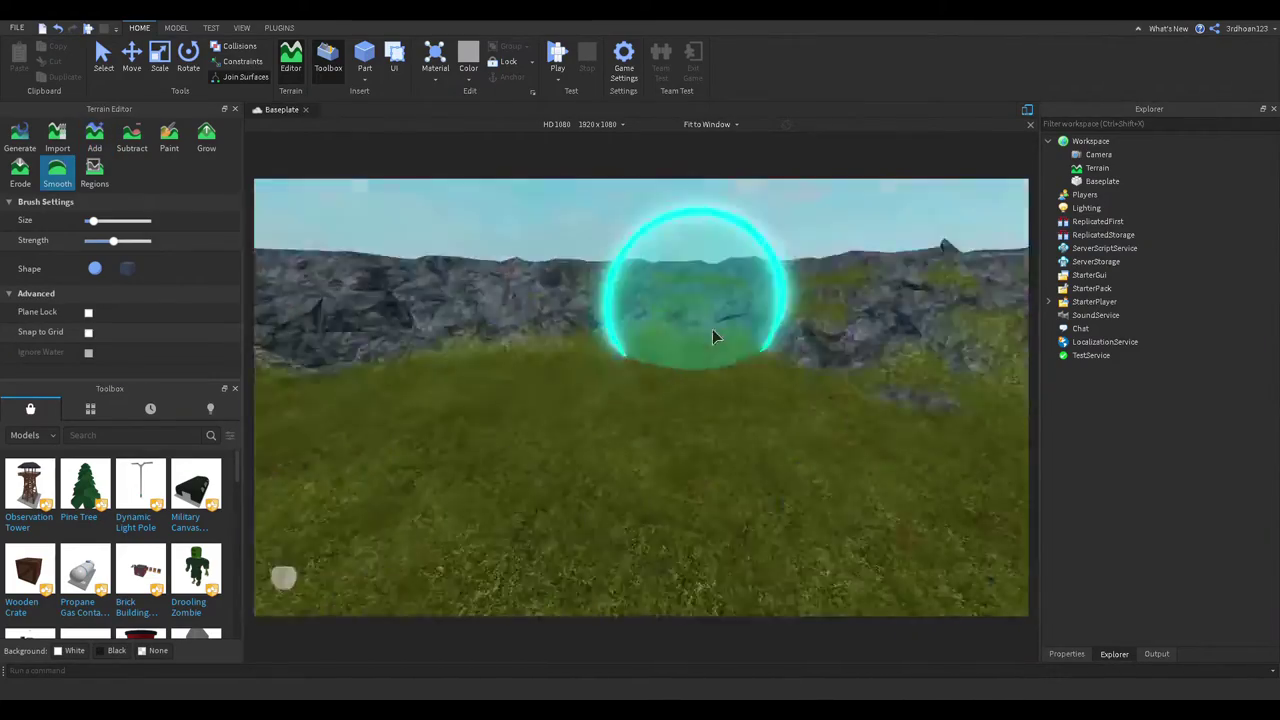
{"action": "left_click", "coordinate": [170, 138]}
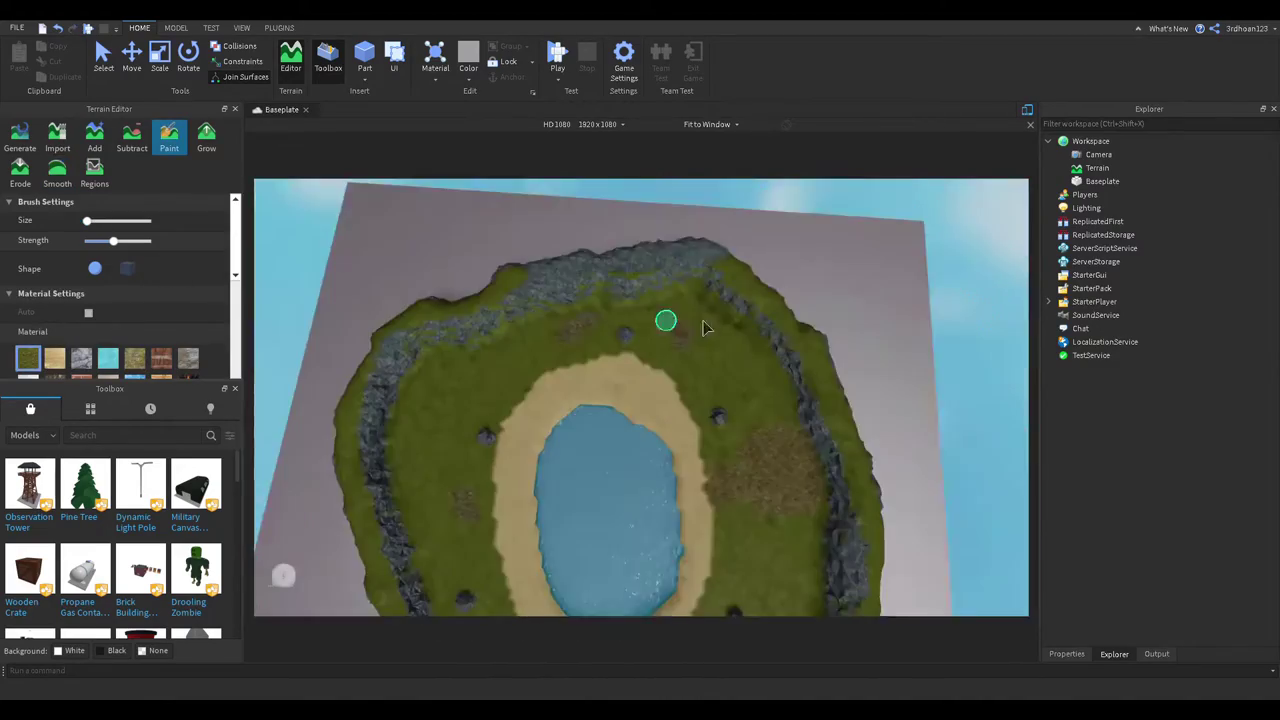
Step: Turn on Decoration for the Terrain object so the grass terrain renders 3D blades
{"action": "left_click", "coordinate": [1097, 167]}
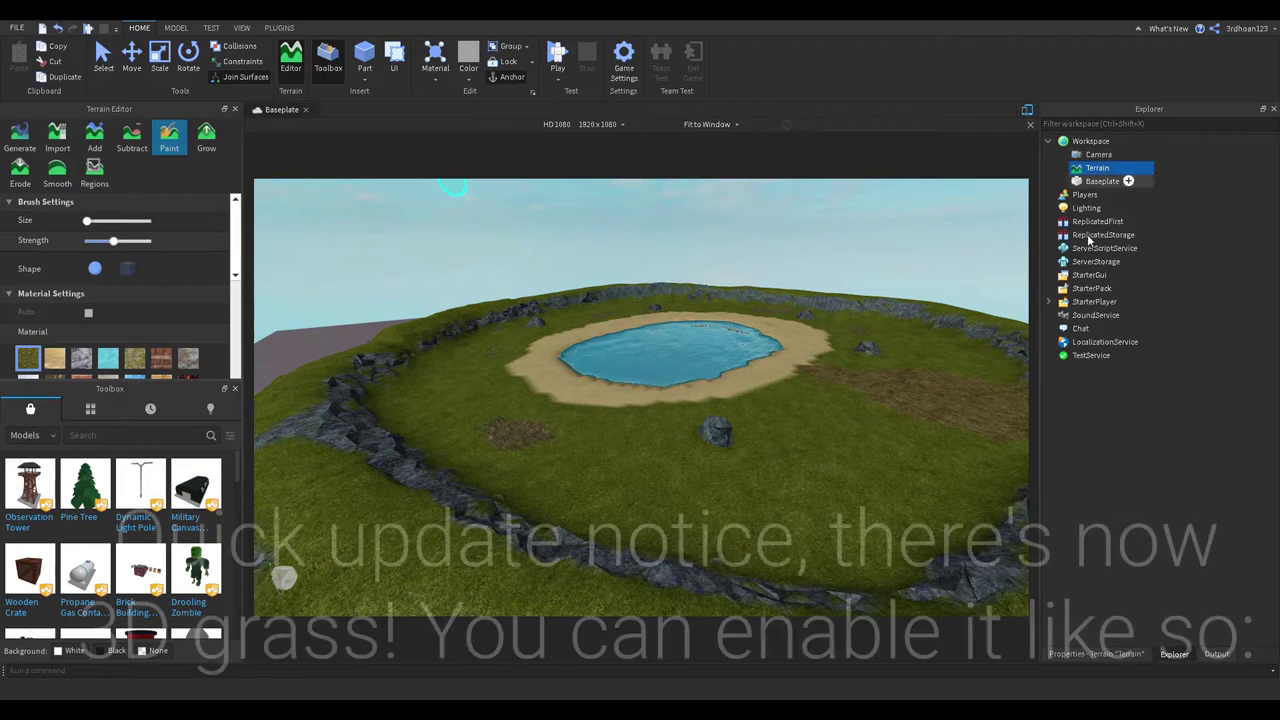
{"action": "left_click", "coordinate": [1122, 656]}
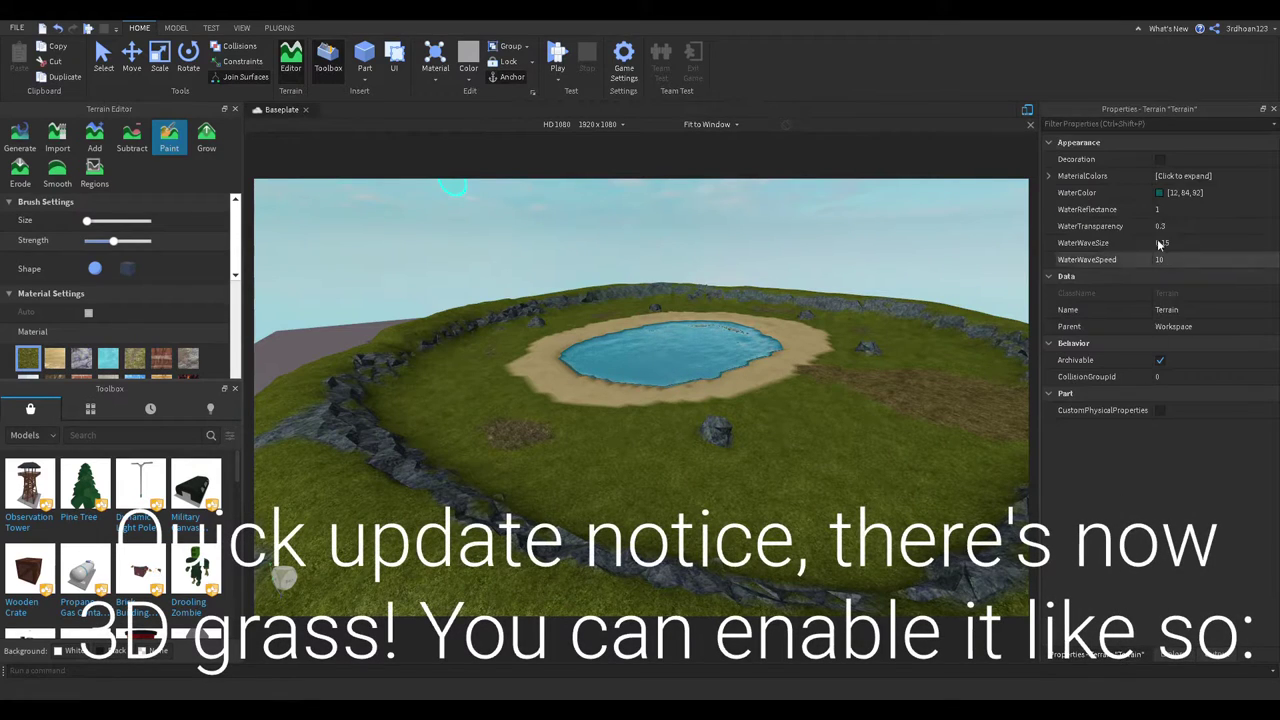
{"action": "left_click", "coordinate": [1159, 159]}
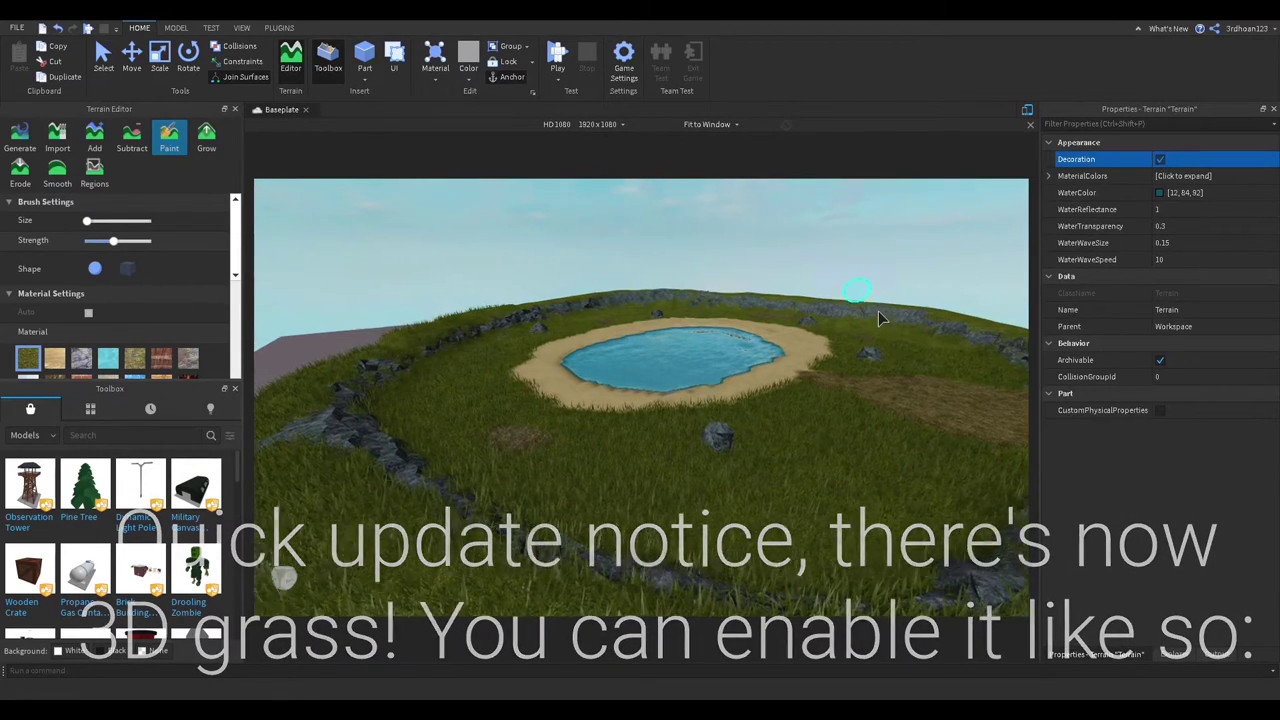
Step: Set the terrain's WaterColor to the bright blue 0, 170, 255
{"action": "key", "text": "w"}
{"action": "right_click_drag", "start_coordinate": [879, 312], "coordinate": [875, 312]}
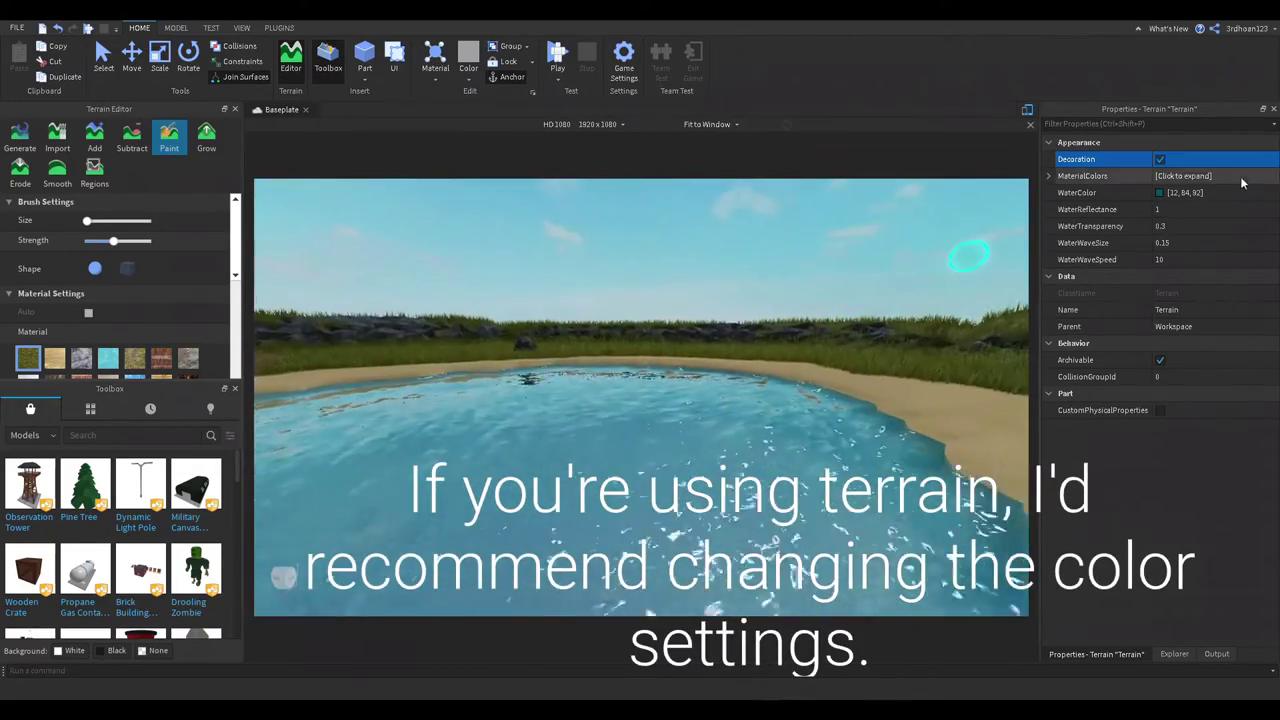
{"action": "left_click", "coordinate": [1160, 193]}
{"action": "left_click", "coordinate": [562, 296]}
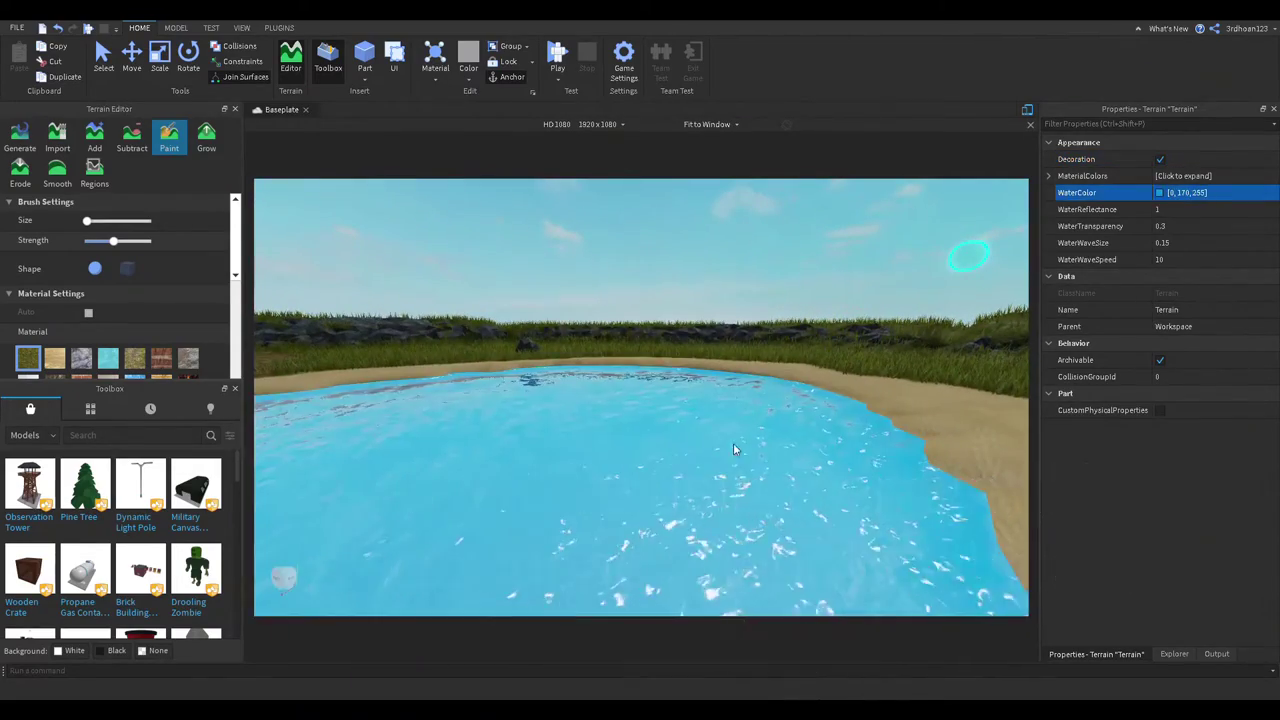
Step: Try a WaterReflectance of 2 and set the terrain's WaterTransparency to 1
{"action": "left_click", "coordinate": [1190, 209]}
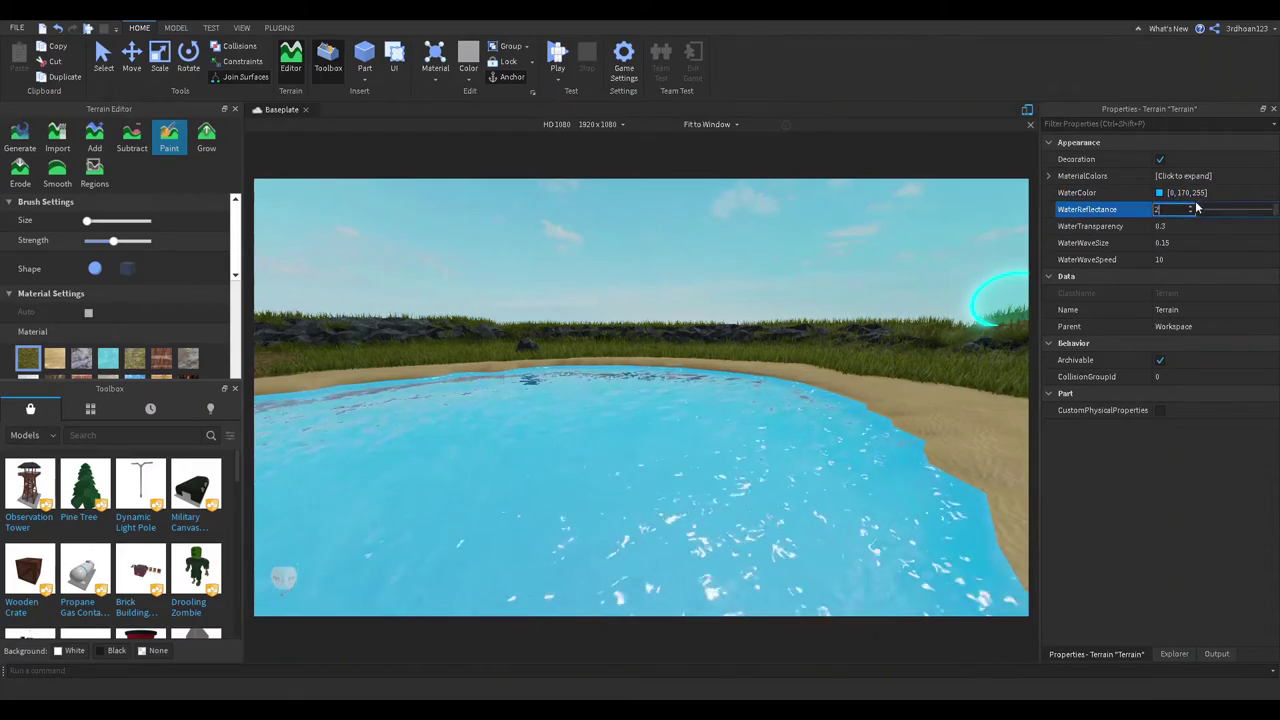
{"action": "left_click", "coordinate": [1188, 228]}
{"action": "type", "text": "1"}
{"action": "key", "text": "Return"}
Step: Add sand terrain to part of the pond floor and raise the Add brush's strength to nearly full
{"action": "right_click_drag", "start_coordinate": [791, 394], "coordinate": [785, 390]}
{"action": "left_click", "coordinate": [54, 358]}
{"action": "right_click_drag", "start_coordinate": [604, 345], "coordinate": [601, 345]}
{"action": "left_click", "coordinate": [95, 137]}
{"action": "right_click_drag", "start_coordinate": [617, 398], "coordinate": [617, 404]}
{"action": "scroll", "coordinate": [617, 404], "scroll_direction": "down", "scroll_amount": 5}
{"action": "scroll", "coordinate": [88, 312], "scroll_direction": "down", "scroll_amount": 5}
{"action": "left_click", "coordinate": [88, 368]}
{"action": "scroll", "coordinate": [700, 388], "scroll_direction": "up", "scroll_amount": 6}
{"action": "right_click_drag", "start_coordinate": [700, 386], "coordinate": [703, 374]}
{"action": "scroll", "coordinate": [120, 270], "scroll_direction": "up", "scroll_amount": 5}
{"action": "left_click_drag", "start_coordinate": [81, 221], "coordinate": [148, 240]}
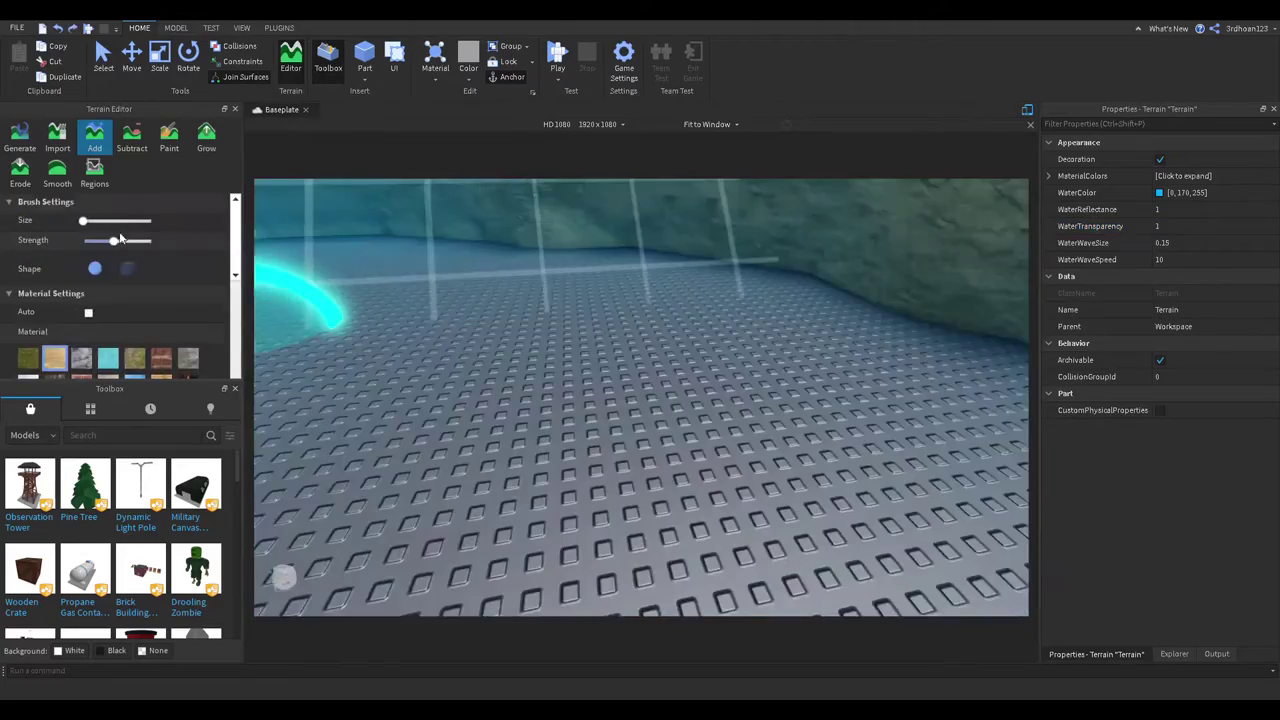
{"action": "scroll", "coordinate": [700, 350], "scroll_direction": "down", "scroll_amount": 10}
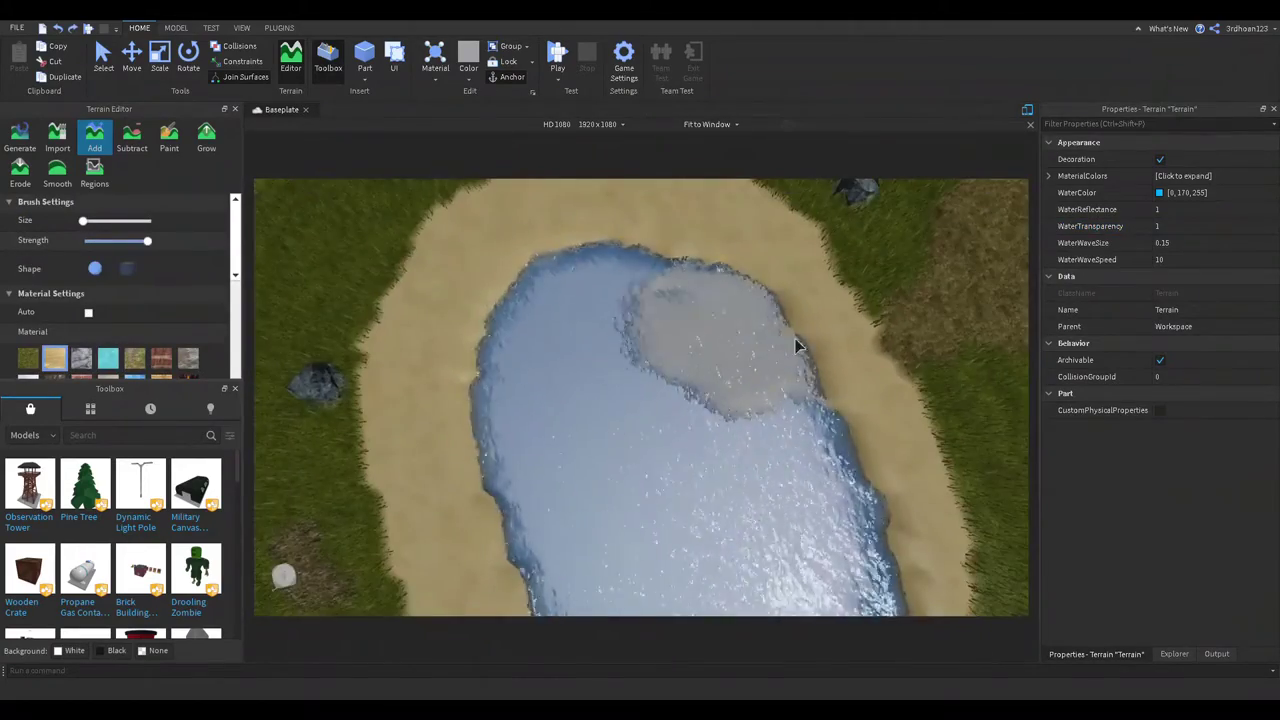
{"action": "scroll", "coordinate": [749, 346], "scroll_direction": "up", "scroll_amount": 8}
{"action": "left_click", "coordinate": [95, 172]}
{"action": "right_click_drag", "start_coordinate": [590, 440], "coordinate": [437, 452]}
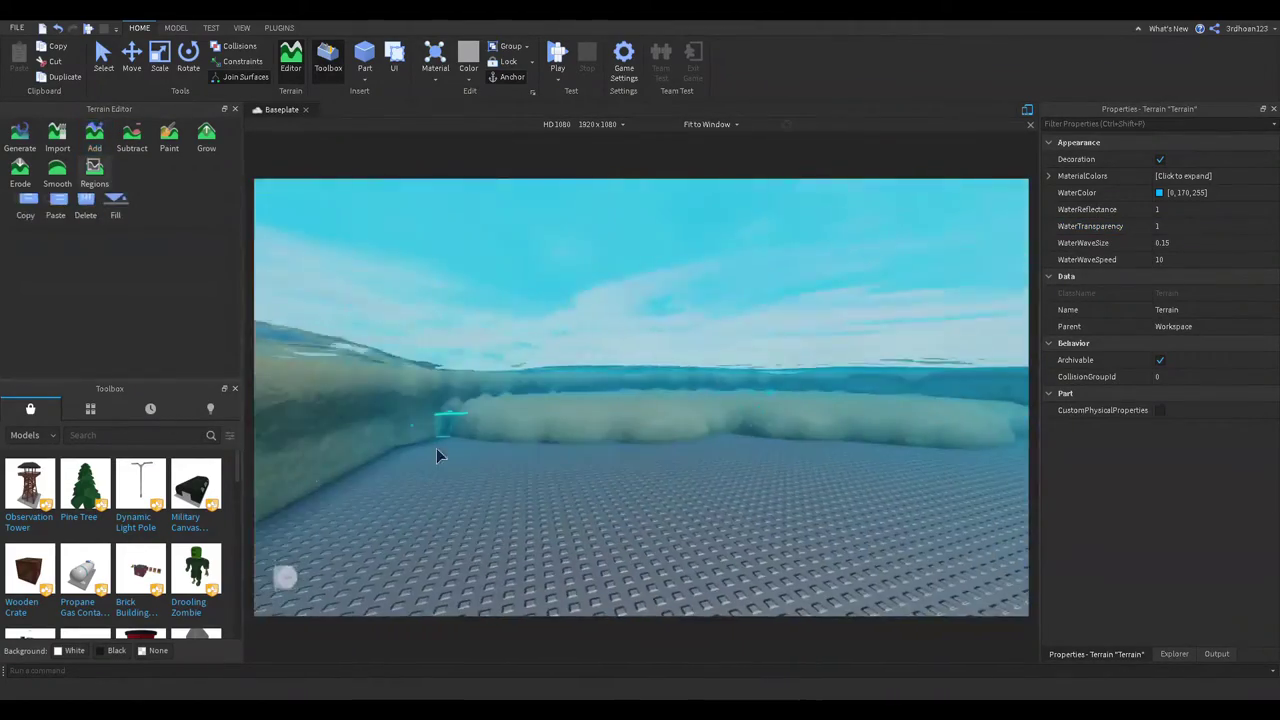
{"action": "right_click_drag", "start_coordinate": [845, 440], "coordinate": [851, 434]}
{"action": "scroll", "coordinate": [851, 442], "scroll_direction": "down", "scroll_amount": 10}
{"action": "left_click", "coordinate": [94, 175]}
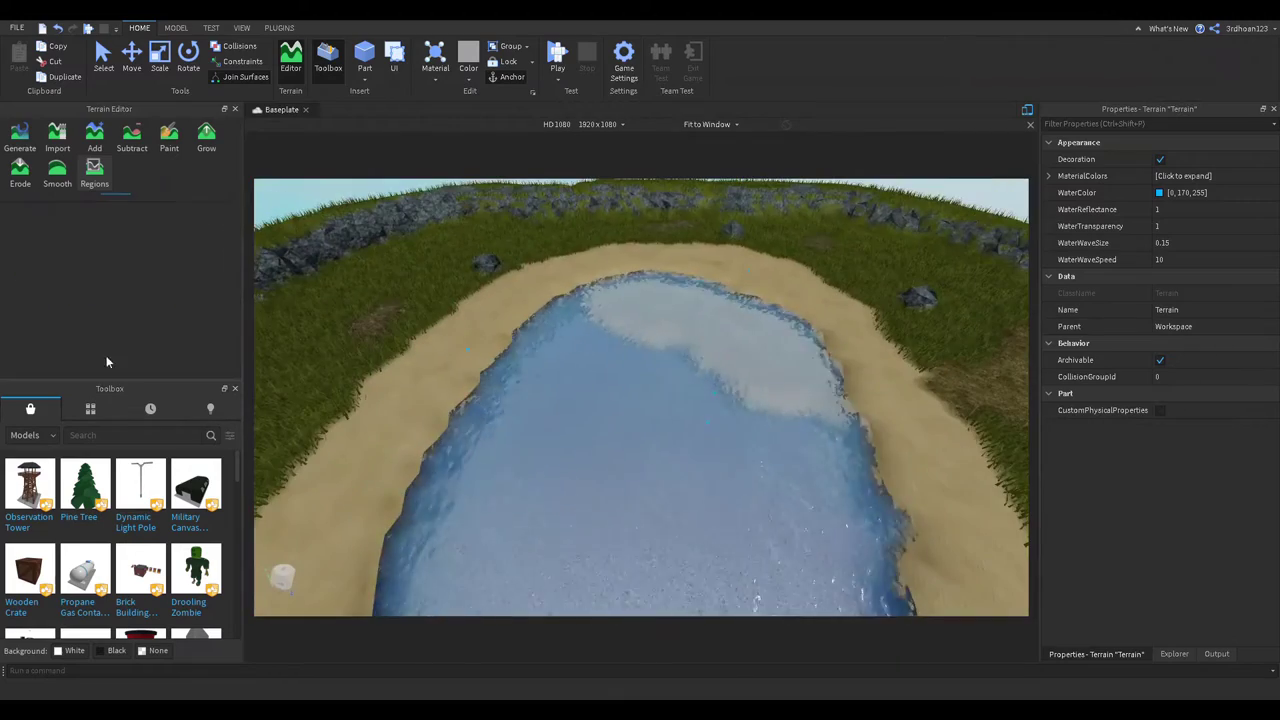
{"action": "scroll", "coordinate": [757, 459], "scroll_direction": "up", "scroll_amount": 3}
{"action": "scroll", "coordinate": [757, 459], "scroll_direction": "up", "scroll_amount": 8}
{"action": "left_click", "coordinate": [95, 174]}
Step: Close the Terrain Editor and inspect the pond floor and surrounding scene from several angles
{"action": "left_click", "coordinate": [235, 109]}
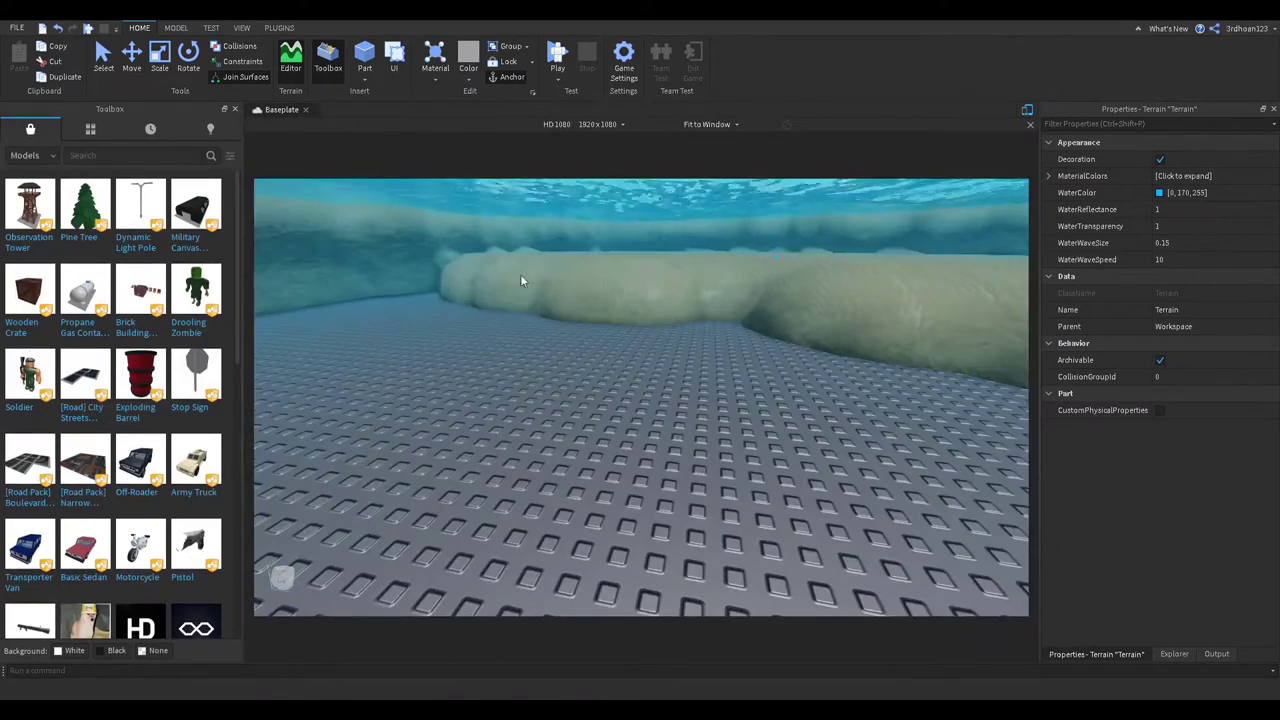
{"action": "right_click_drag", "start_coordinate": [700, 412], "coordinate": [414, 354]}
{"action": "scroll", "coordinate": [769, 449], "scroll_direction": "down", "scroll_amount": 6}
{"action": "right_click_drag", "start_coordinate": [769, 449], "coordinate": [562, 239]}
{"action": "scroll", "coordinate": [736, 448], "scroll_direction": "up", "scroll_amount": 4}
{"action": "scroll", "coordinate": [736, 448], "scroll_direction": "down", "scroll_amount": 8}
{"action": "scroll", "coordinate": [592, 348], "scroll_direction": "up", "scroll_amount": 6}
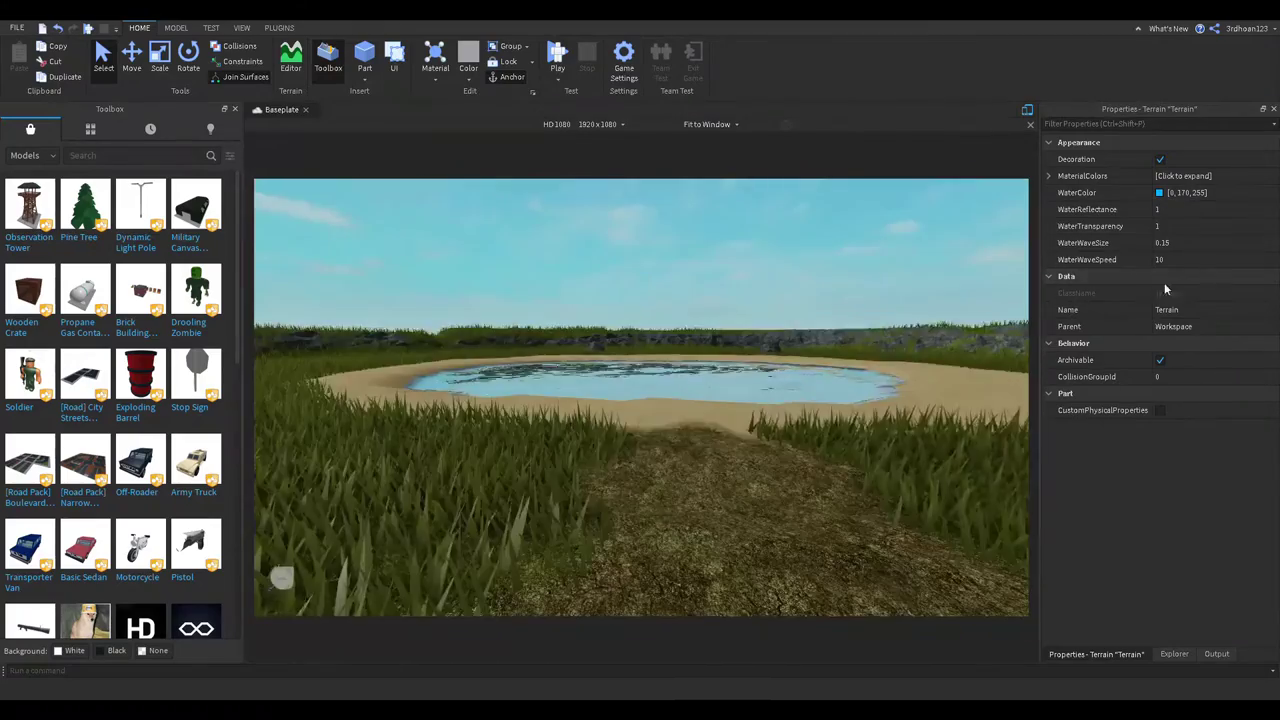
Step: Open the terrain's WaterWaveSpeed and WaterWaveSize values for editing
{"action": "left_click", "coordinate": [1165, 259]}
{"action": "left_click", "coordinate": [1177, 243]}
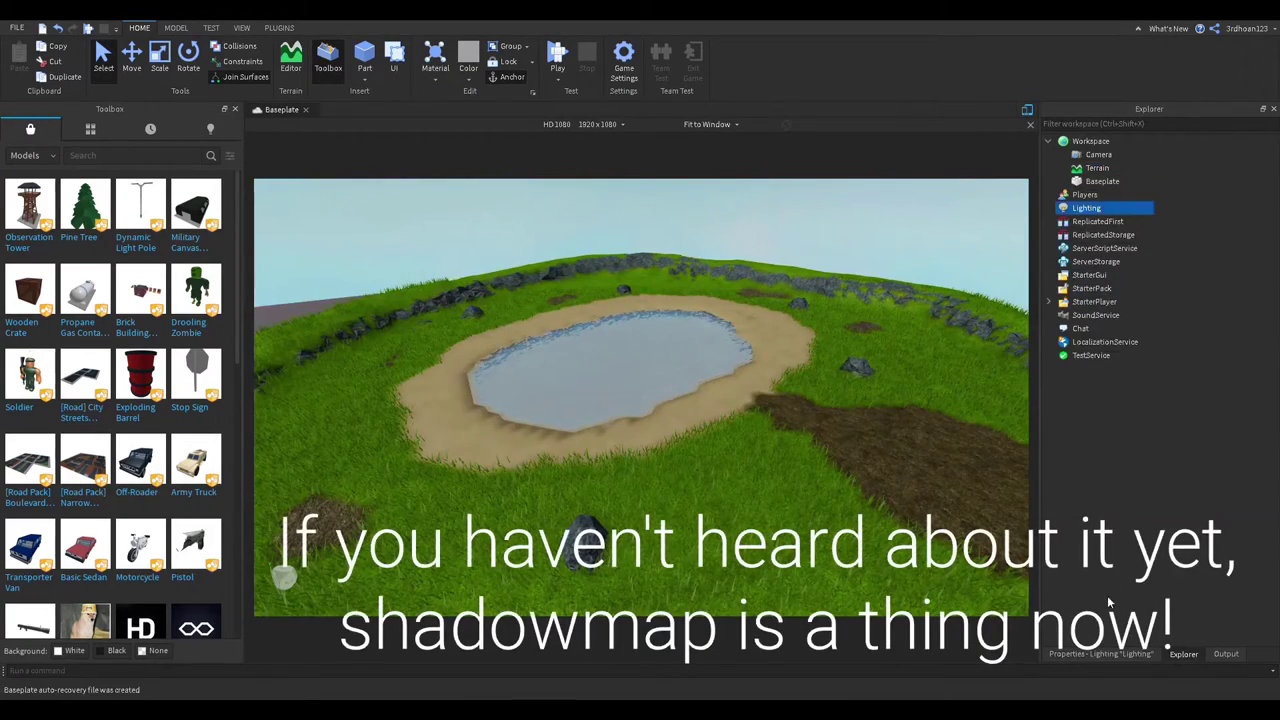
Step: Set the Lighting service's Technology to ShadowMap and view the pond scene under it
{"action": "left_click", "coordinate": [1095, 656]}
{"action": "left_click", "coordinate": [1160, 279]}
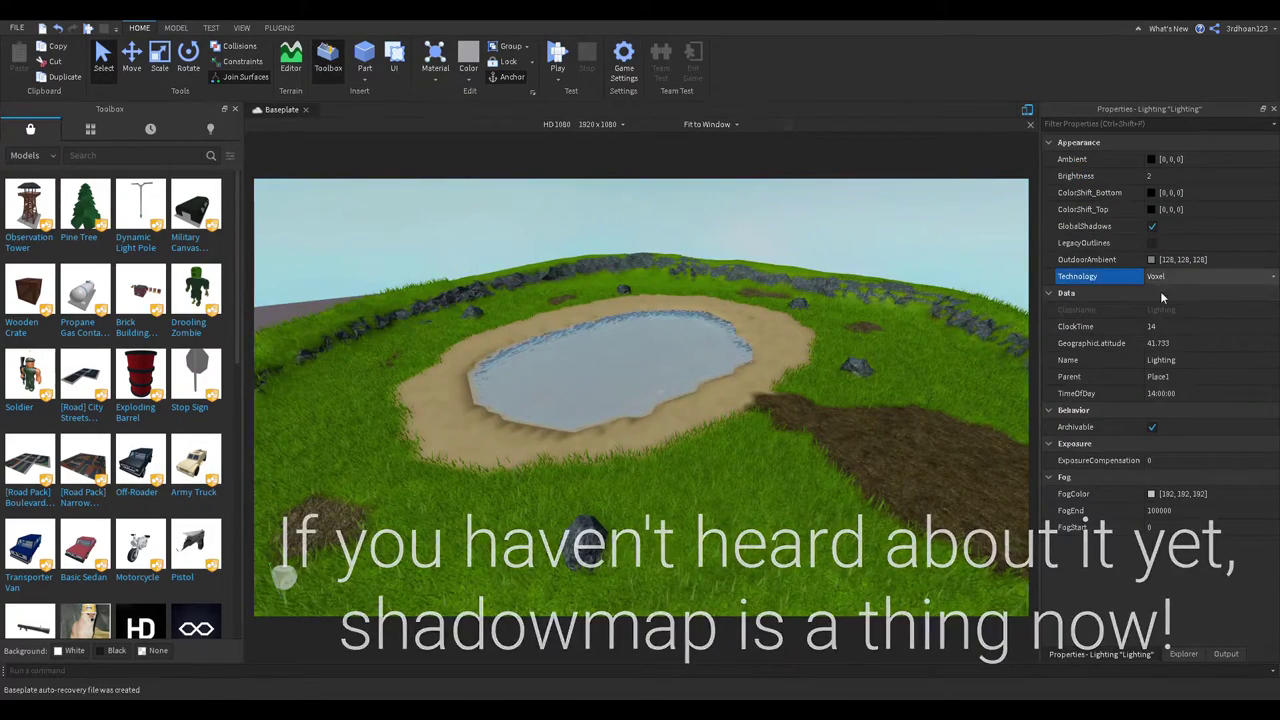
{"action": "left_click", "coordinate": [1161, 300]}
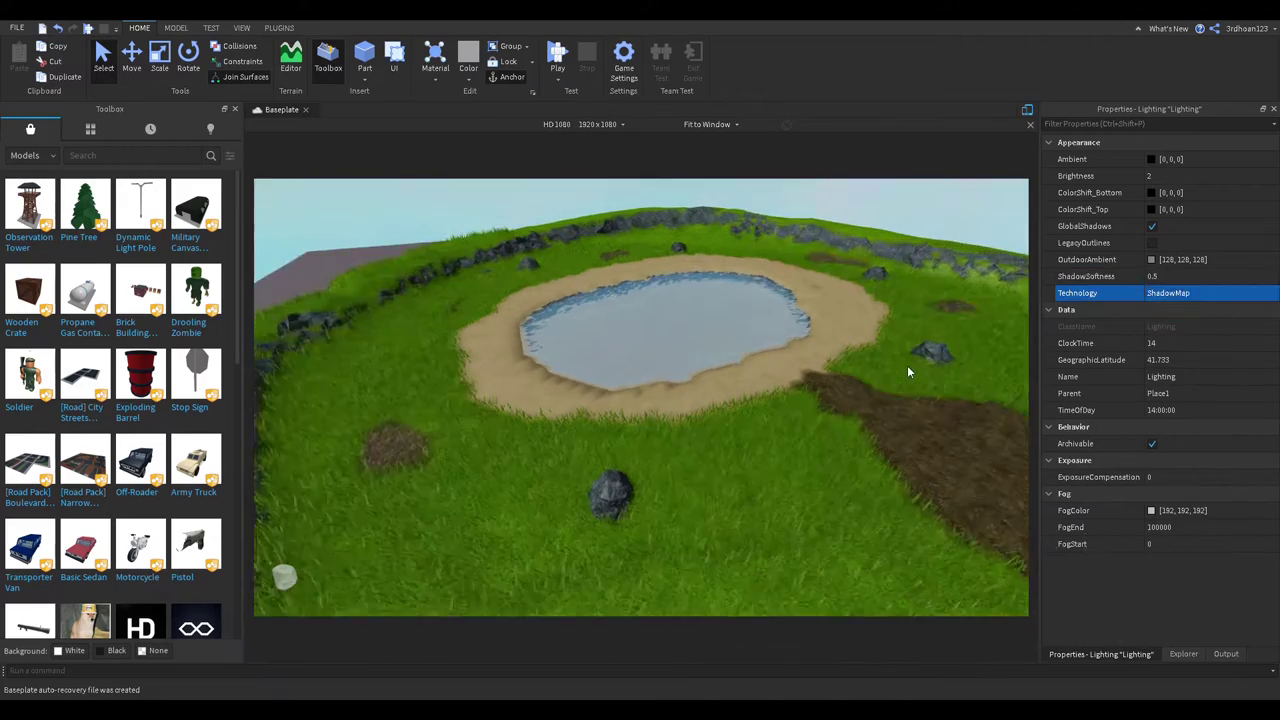
{"action": "right_click_drag", "start_coordinate": [909, 371], "coordinate": [911, 368]}
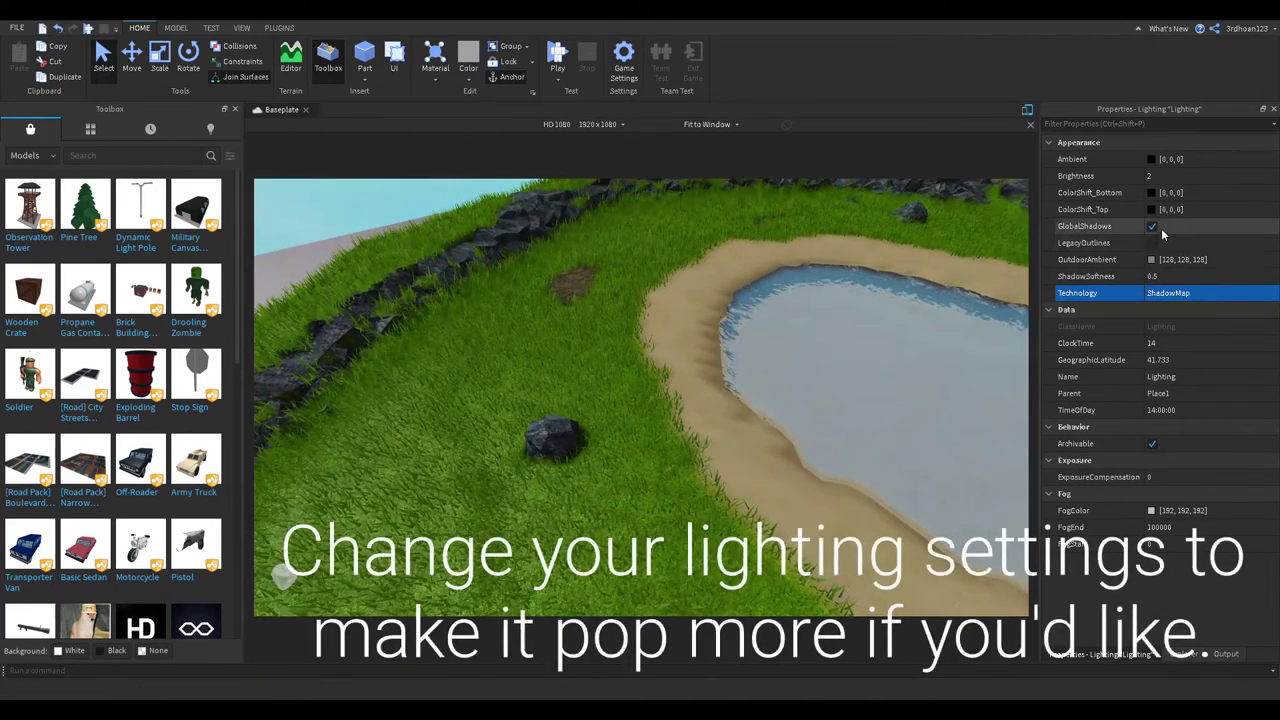
Step: Set the Lighting's Brightness to 3 and its ExposureCompensation to 1
{"action": "left_click", "coordinate": [1160, 177]}
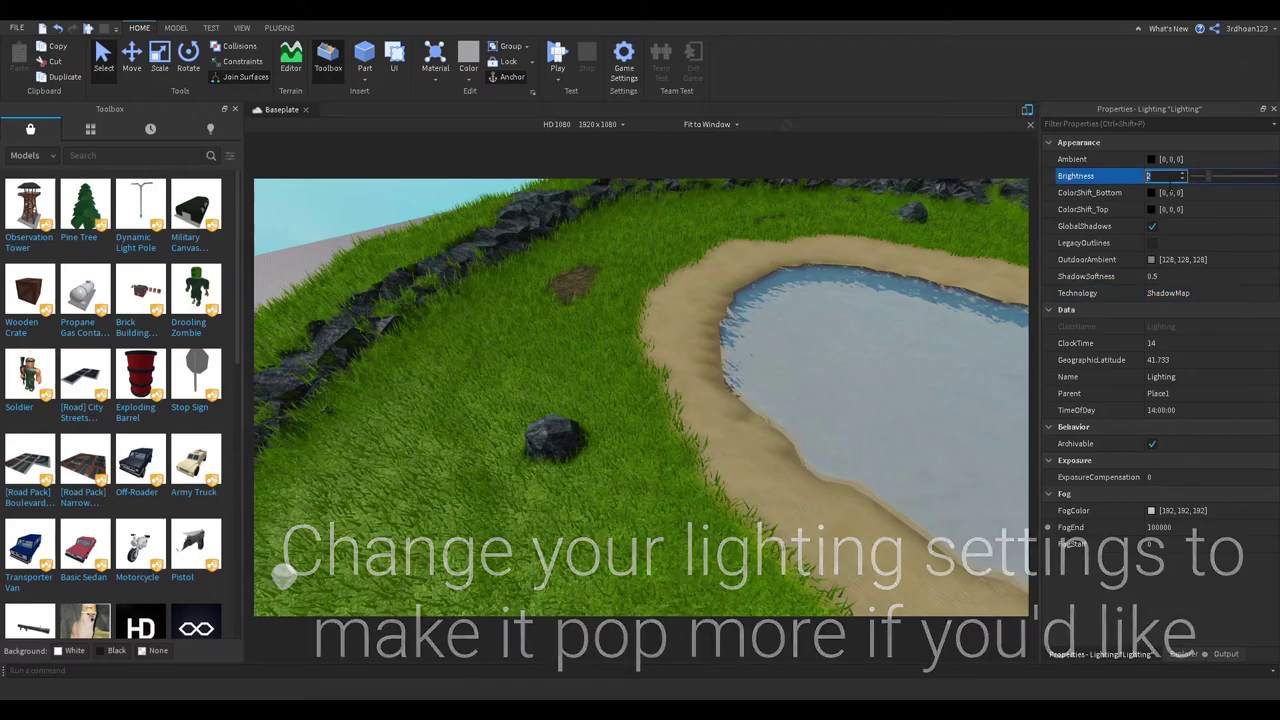
{"action": "left_click", "coordinate": [1190, 474]}
{"action": "type", "text": "1"}
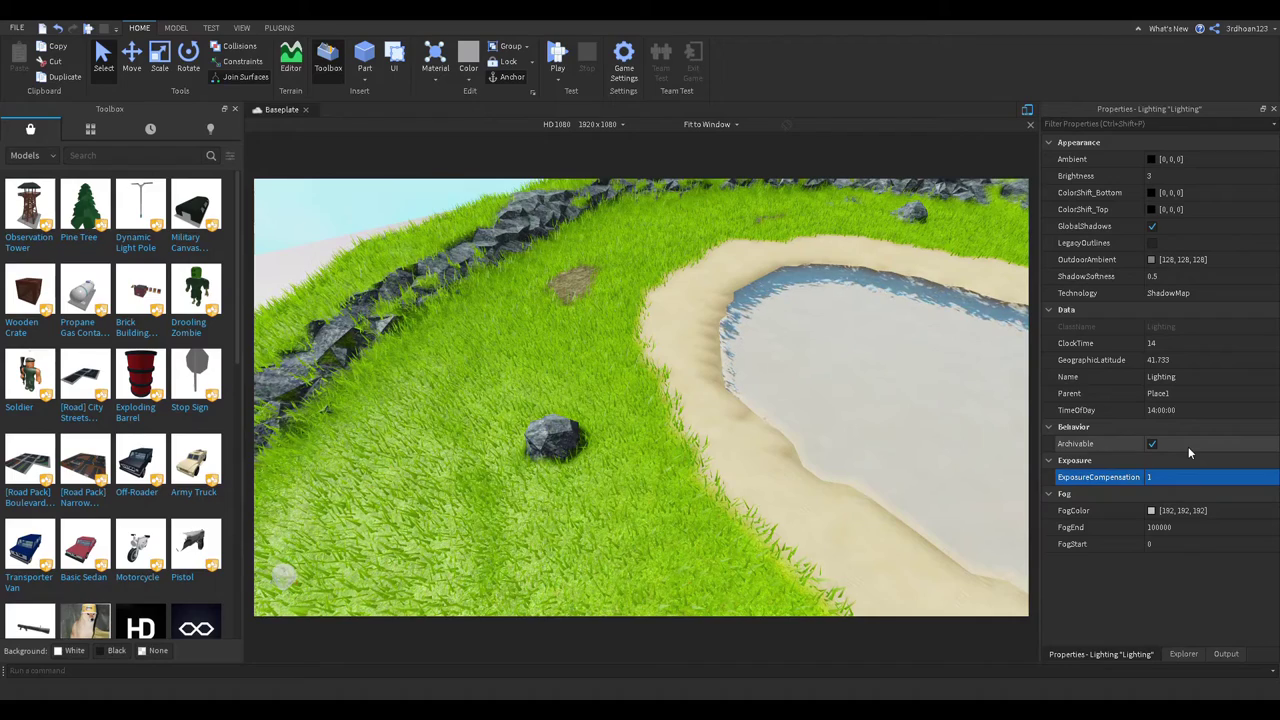
{"action": "right_click_drag", "start_coordinate": [823, 430], "coordinate": [820, 433]}
Step: Set the Lighting's ShadowSoftness to 0
{"action": "left_click", "coordinate": [1170, 276]}
{"action": "type", "text": "0"}
{"action": "key", "text": "Return"}
{"action": "right_click_drag", "start_coordinate": [980, 360], "coordinate": [971, 351]}
Step: Try ClockTime values of 5, 8 and 6 for the Lighting
{"action": "left_click", "coordinate": [1160, 343]}
{"action": "type", "text": "5"}
{"action": "key", "text": "Return"}
{"action": "double_click", "coordinate": [1165, 344]}
{"action": "type", "text": "8"}
{"action": "key", "text": "Return"}
{"action": "left_click", "coordinate": [1165, 344]}
{"action": "type", "text": "6"}
Step: Set the Lighting's ClockTime to 17 for a low evening sun with long shadows
{"action": "left_click_drag", "start_coordinate": [1212, 344], "coordinate": [1252, 373]}
{"action": "left_click", "coordinate": [1165, 344]}
{"action": "right_click_drag", "start_coordinate": [911, 483], "coordinate": [904, 474]}
{"action": "left_click", "coordinate": [1236, 357]}
{"action": "left_click", "coordinate": [1238, 346]}
{"action": "left_click_drag", "start_coordinate": [1252, 345], "coordinate": [1249, 347]}
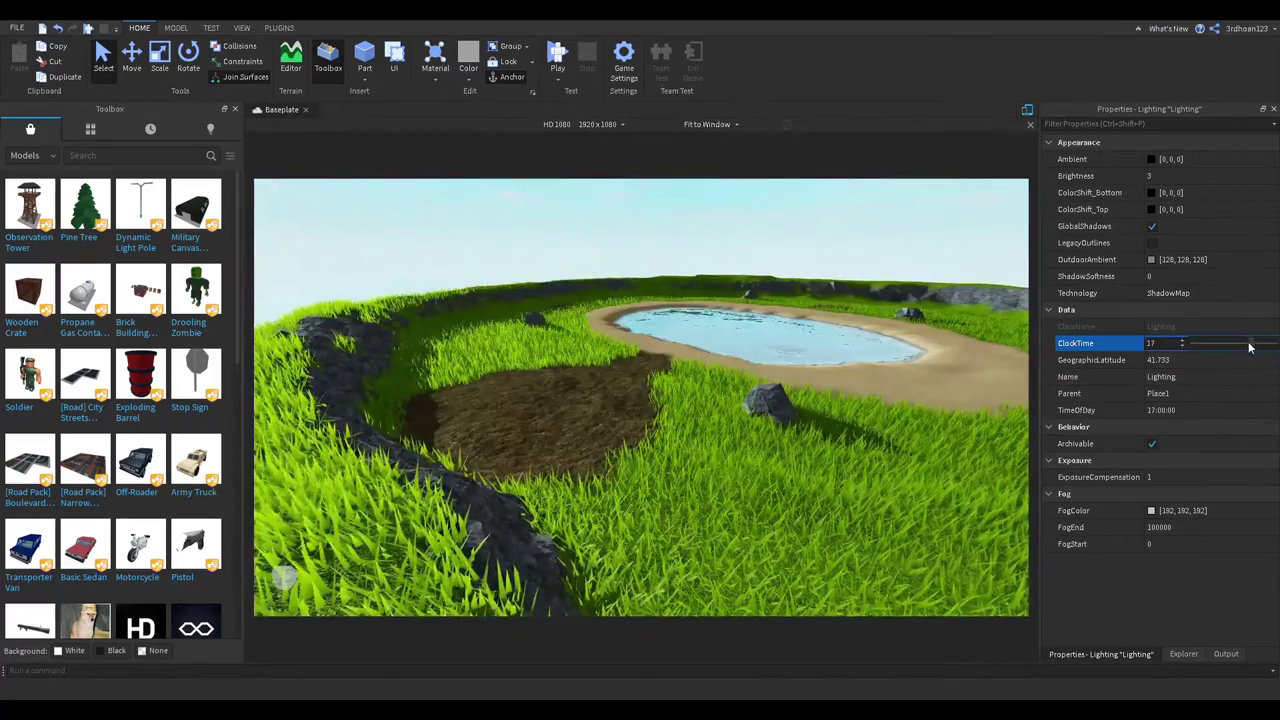
Step: Raise the Lighting's GeographicLatitude to shift the sun's position over the pond
{"action": "right_click_drag", "start_coordinate": [978, 356], "coordinate": [968, 352]}
{"action": "left_click", "coordinate": [1208, 358]}
{"action": "left_click_drag", "start_coordinate": [1203, 360], "coordinate": [1273, 375]}
{"action": "right_click_drag", "start_coordinate": [684, 384], "coordinate": [681, 385]}
Step: Add a SunRays effect to Lighting and view the pond against the sun
{"action": "left_click", "coordinate": [1154, 472]}
{"action": "left_click", "coordinate": [1183, 654]}
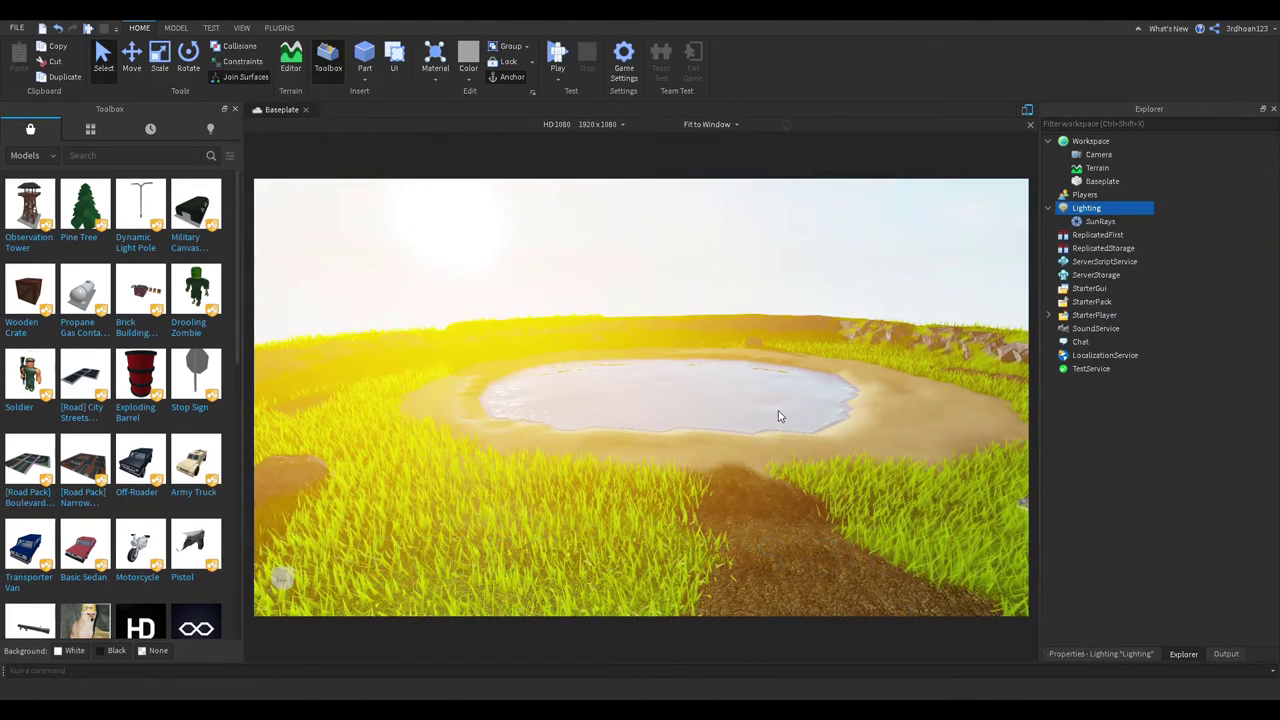
{"action": "right_click_drag", "start_coordinate": [778, 410], "coordinate": [778, 410]}
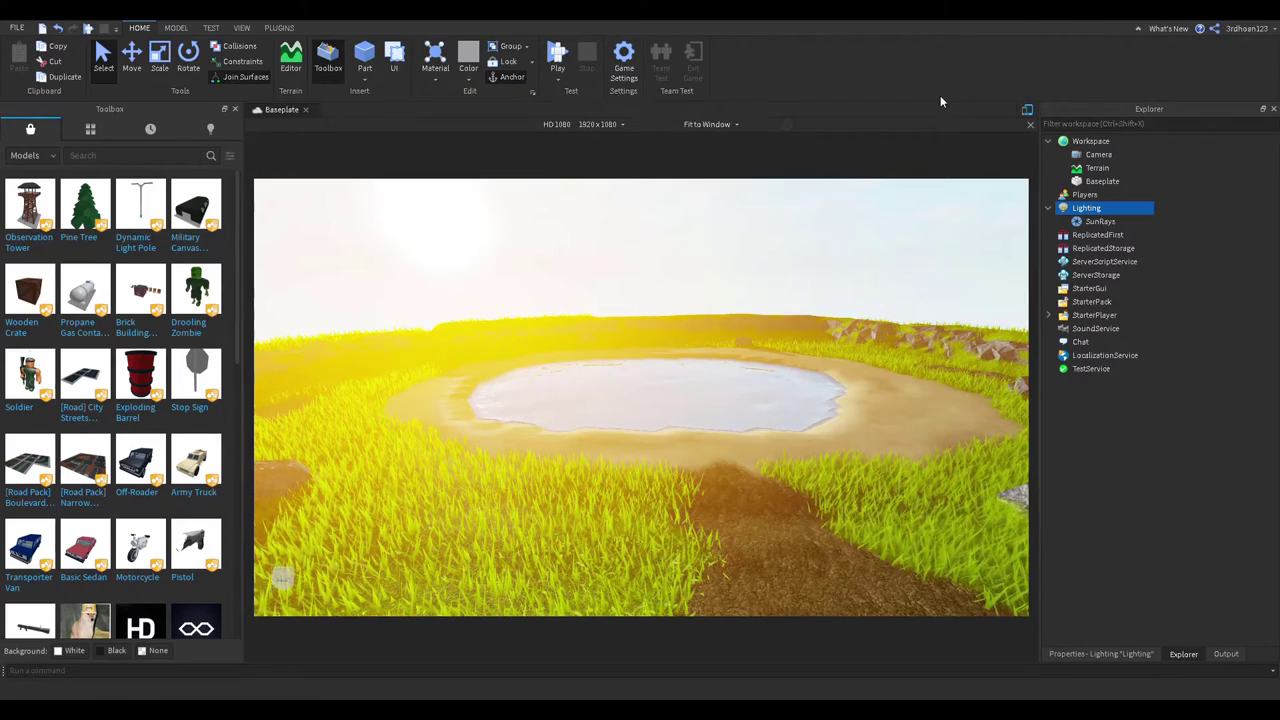
{"action": "right_click_drag", "start_coordinate": [887, 349], "coordinate": [886, 349]}
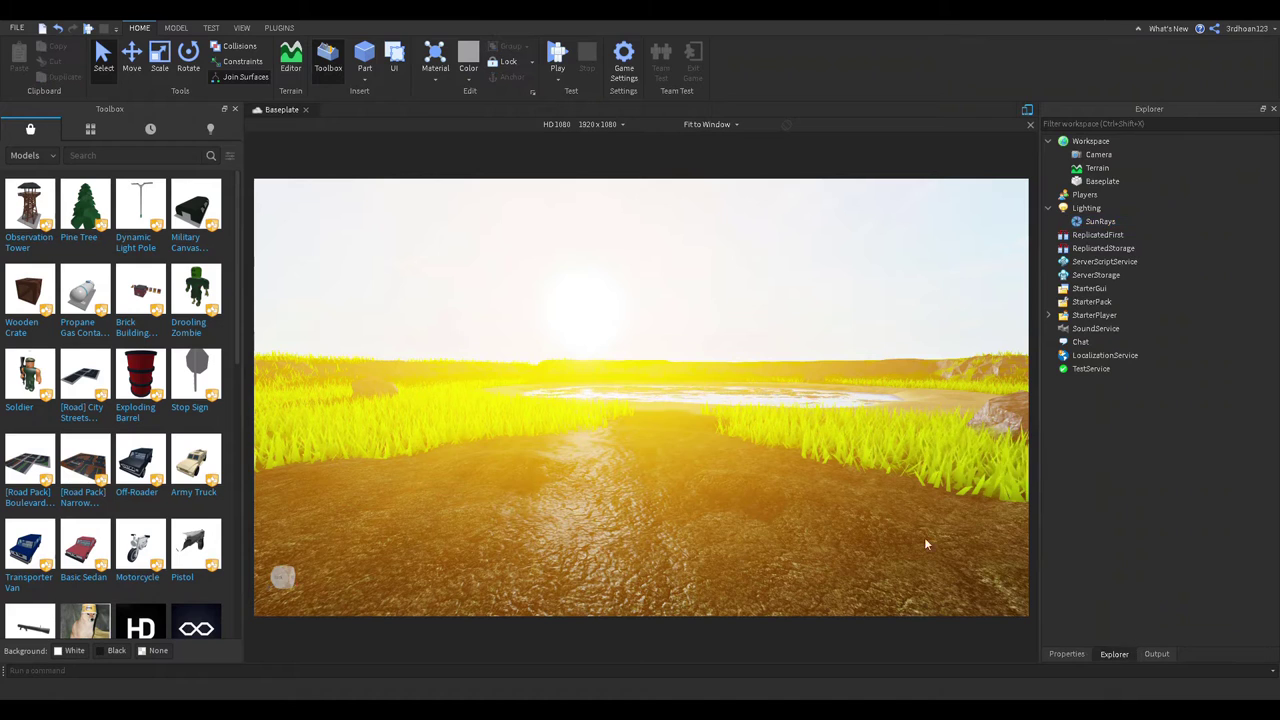
Step: Lower the Intensity of the SunRays effect to soften the glow
{"action": "left_click", "coordinate": [1108, 653]}
{"action": "left_click_drag", "start_coordinate": [1182, 272], "coordinate": [1154, 279]}
{"action": "left_click", "coordinate": [1202, 655]}
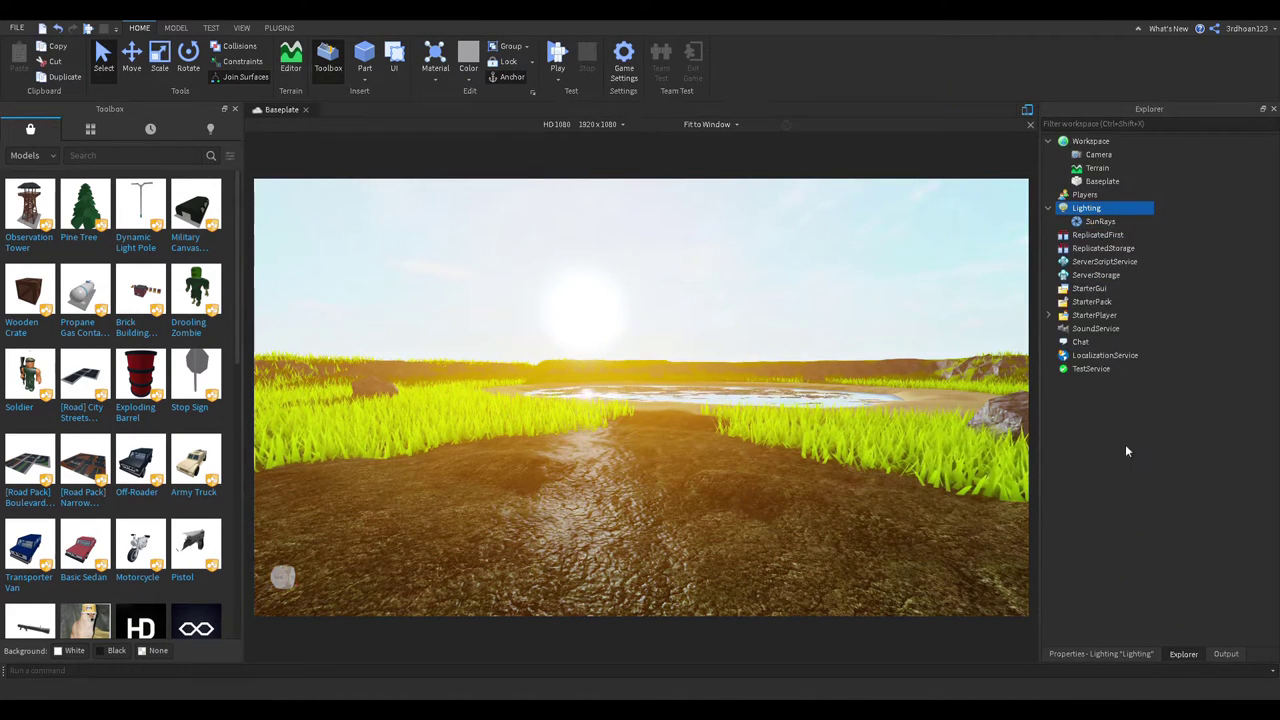
Step: Add a ColorCorrection effect to Lighting and set its Brightness to 0.1
{"action": "left_click", "coordinate": [1170, 654]}
{"action": "left_click_drag", "start_coordinate": [1213, 260], "coordinate": [1219, 260]}
{"action": "right_click_drag", "start_coordinate": [860, 340], "coordinate": [772, 346]}
Step: Try different Contrast and Saturation values on the ColorCorrection effect, including a Saturation of 1, and return both to 0
{"action": "left_click", "coordinate": [1206, 277]}
{"action": "left_click_drag", "start_coordinate": [1210, 278], "coordinate": [1278, 310]}
{"action": "left_click", "coordinate": [1209, 309]}
{"action": "right_click_drag", "start_coordinate": [860, 350], "coordinate": [980, 325]}
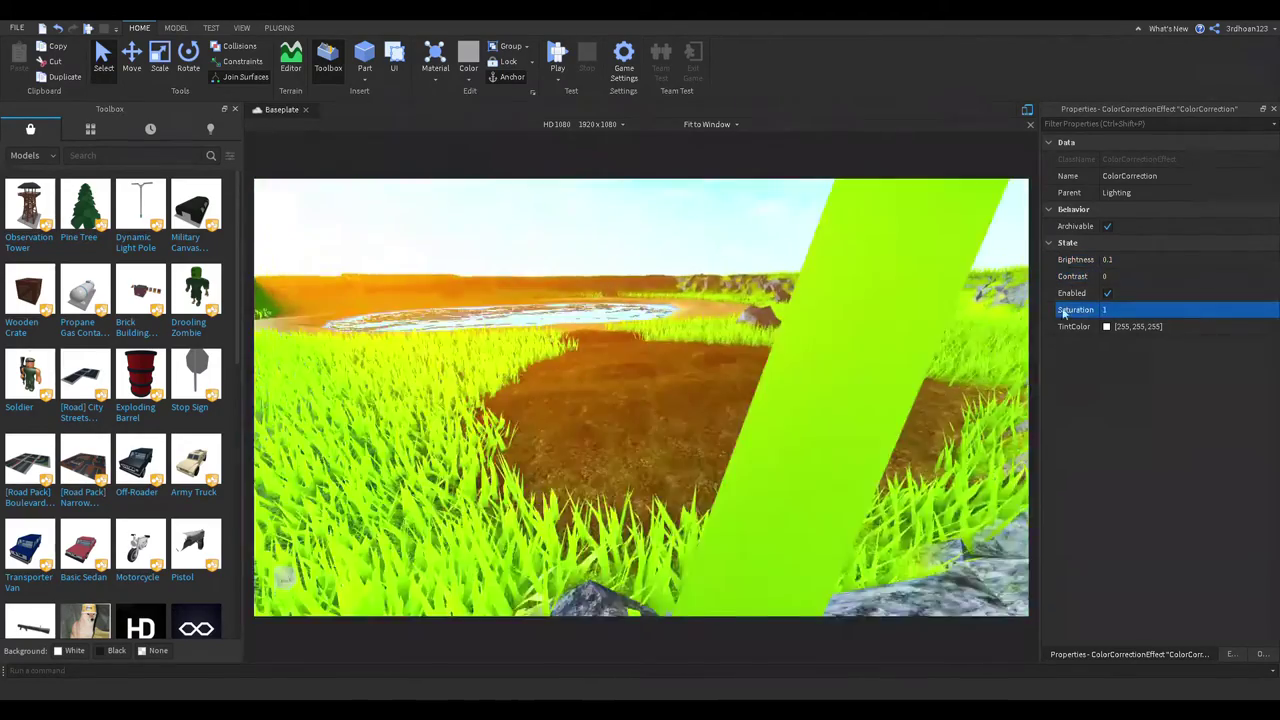
{"action": "left_click", "coordinate": [1254, 310]}
{"action": "left_click_drag", "start_coordinate": [1266, 310], "coordinate": [956, 306]}
{"action": "right_click_drag", "start_coordinate": [950, 308], "coordinate": [850, 290]}
{"action": "left_click_drag", "start_coordinate": [1201, 309], "coordinate": [1210, 311]}
Step: Try an orange TintColor of 255, 85, 0 and a grey one of 176, 176, 176 on the ColorCorrection effect
{"action": "left_click", "coordinate": [1108, 328]}
{"action": "left_click", "coordinate": [606, 310]}
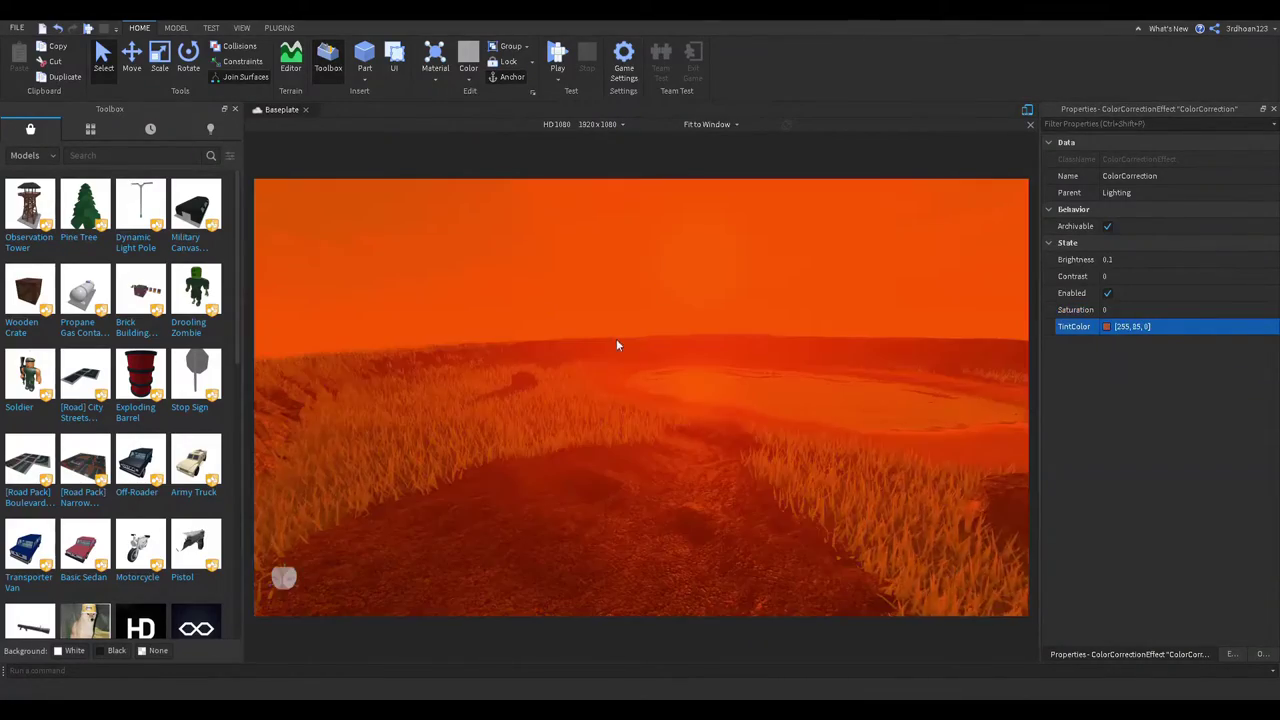
{"action": "left_click", "coordinate": [662, 342]}
{"action": "left_click", "coordinate": [774, 252]}
{"action": "left_click_drag", "start_coordinate": [804, 277], "coordinate": [757, 358]}
{"action": "mouse_move", "coordinate": [761, 459]}
{"action": "right_mouse_down"}
{"action": "mouse_move", "coordinate": [748, 476]}
{"action": "mouse_move", "coordinate": [755, 466]}
{"action": "right_mouse_up"}
Step: Give the ColorCorrection effect a pale warm yellow TintColor
{"action": "left_click", "coordinate": [1105, 328]}
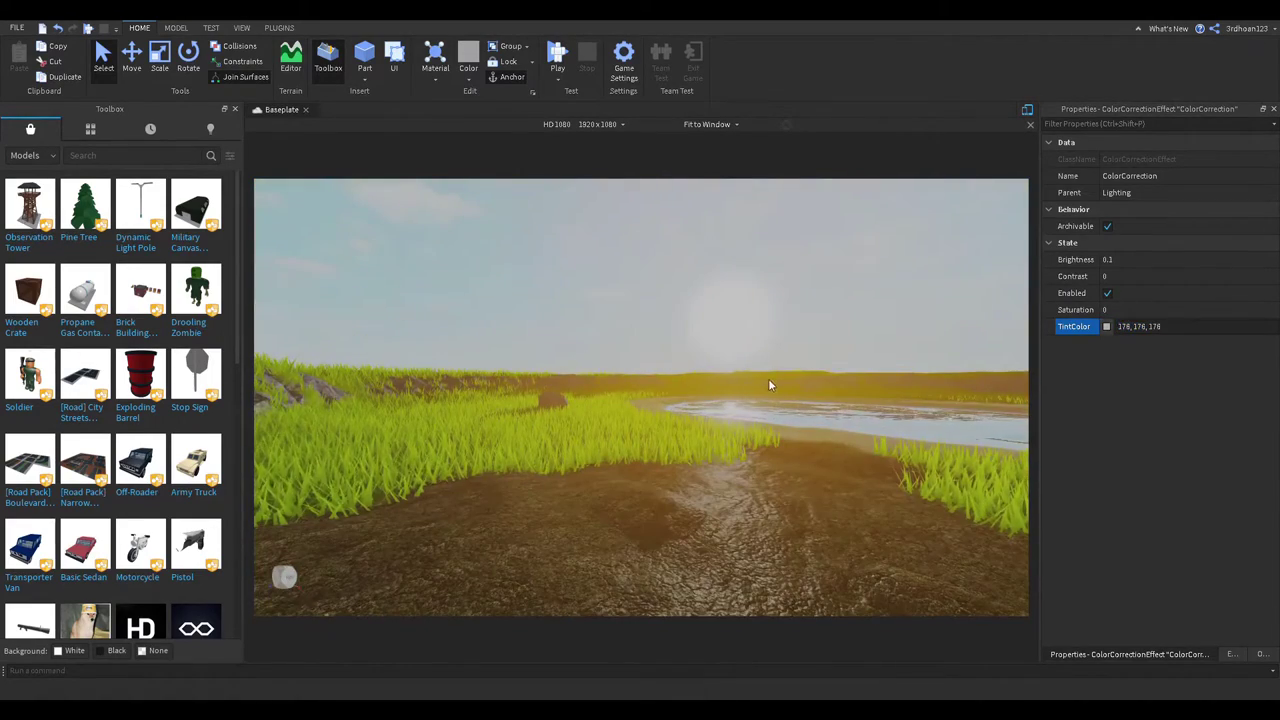
{"action": "left_click", "coordinate": [790, 308]}
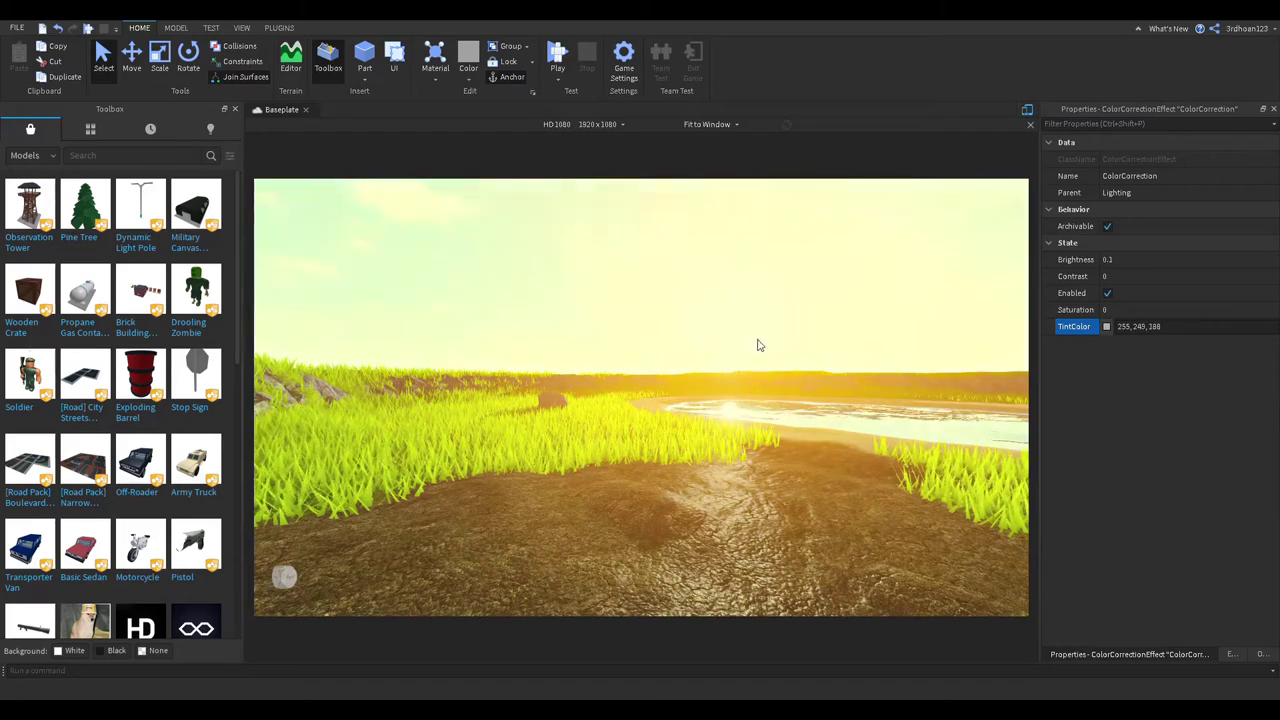
{"action": "left_click", "coordinate": [708, 325]}
{"action": "right_click_drag", "start_coordinate": [708, 325], "coordinate": [720, 312]}
Step: Add a Blur effect to Lighting and lower its Size until the scene is only slightly blurred
{"action": "left_click", "coordinate": [1114, 654]}
{"action": "mouse_move", "coordinate": [1112, 210]}
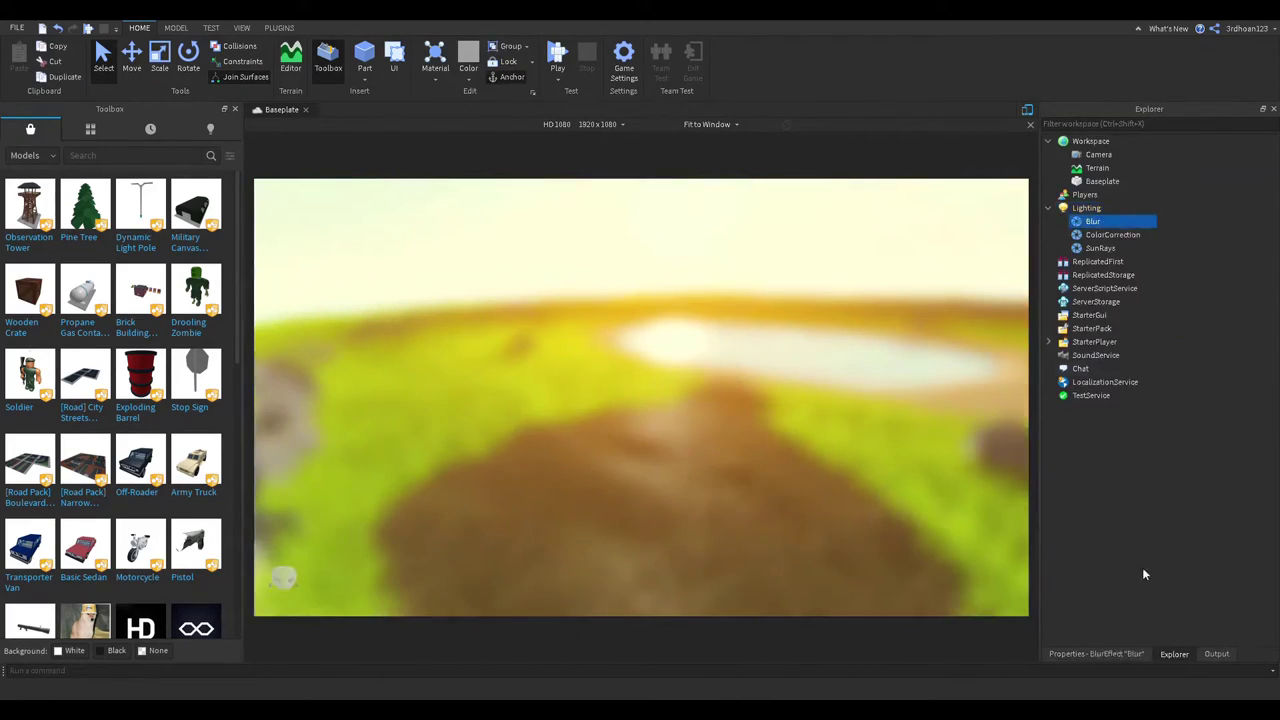
{"action": "left_click", "coordinate": [1100, 654]}
{"action": "left_click_drag", "start_coordinate": [1167, 276], "coordinate": [1150, 279]}
{"action": "right_click_drag", "start_coordinate": [846, 335], "coordinate": [800, 335]}
{"action": "left_click", "coordinate": [1157, 279]}
{"action": "left_click", "coordinate": [1156, 279]}
{"action": "right_click_drag", "start_coordinate": [640, 387], "coordinate": [665, 389]}
Step: Add a Bloom effect to Lighting and set its Size to 26
{"action": "left_click", "coordinate": [1174, 655]}
{"action": "left_click", "coordinate": [1110, 210]}
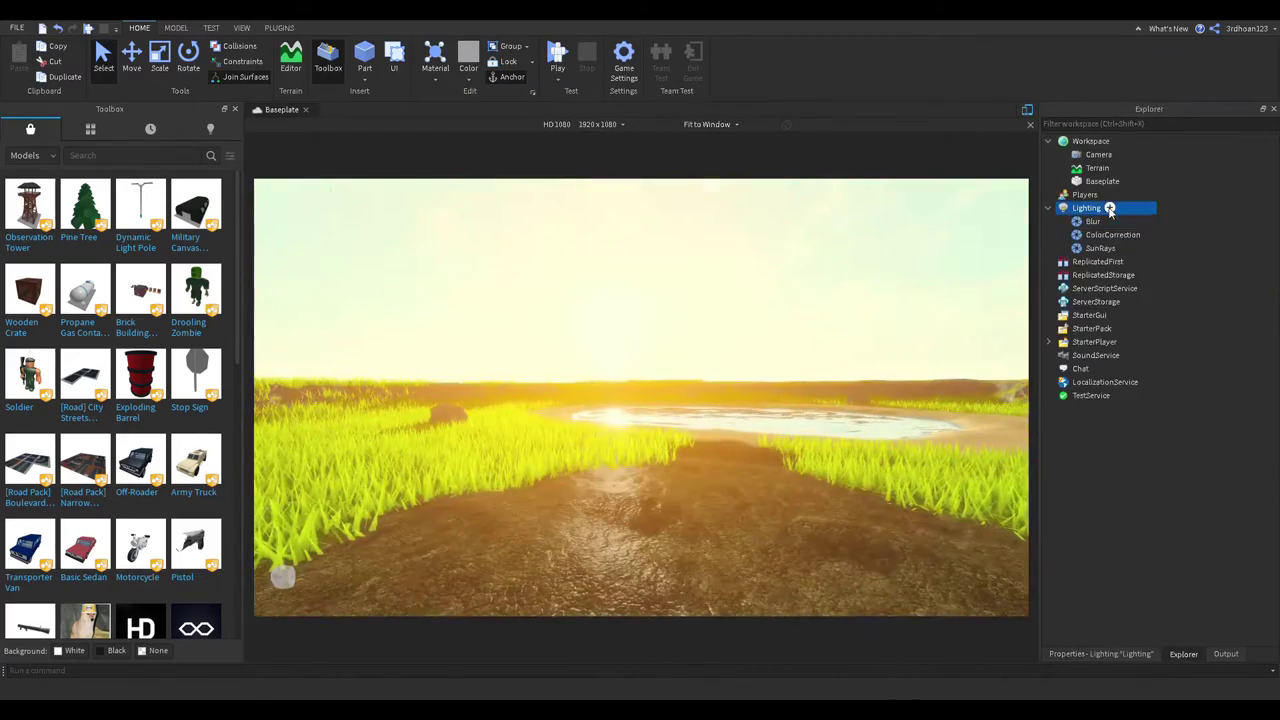
{"action": "left_click", "coordinate": [1085, 223]}
{"action": "left_click", "coordinate": [1104, 654]}
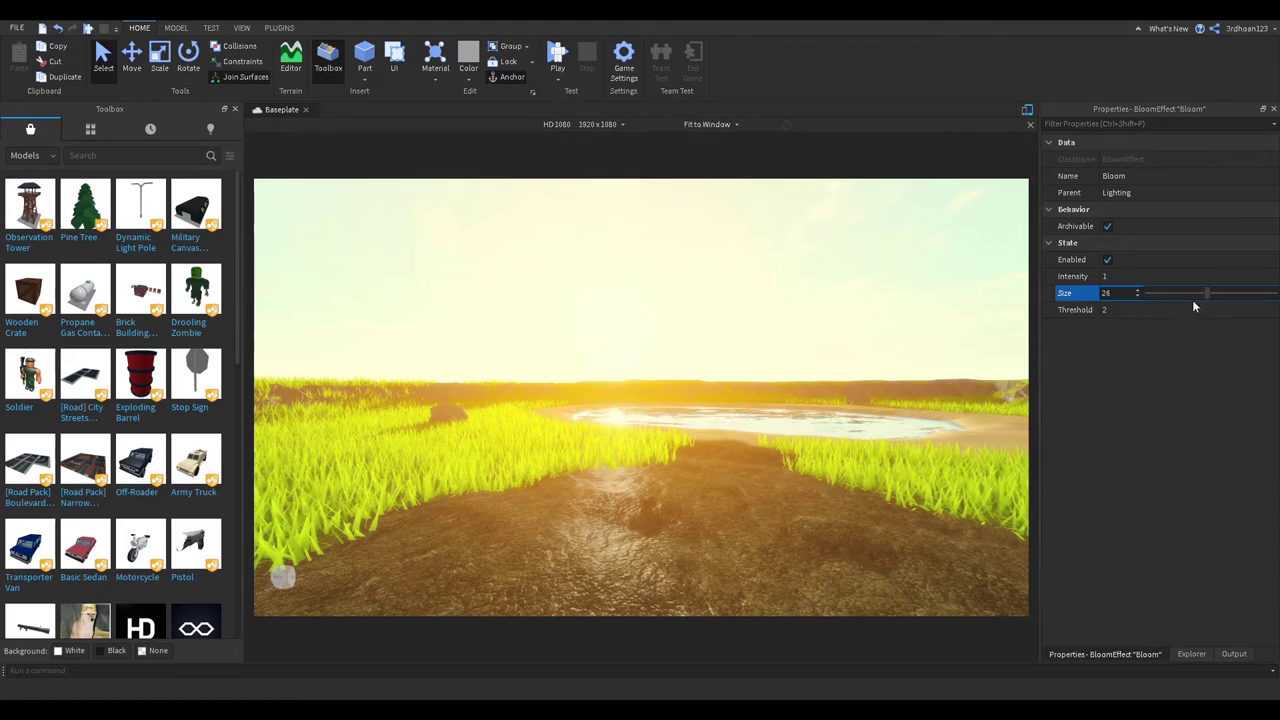
Step: Set the Bloom effect's Threshold to 1.763 and check the glow around the pond
{"action": "left_click_drag", "start_coordinate": [1240, 311], "coordinate": [1186, 326]}
{"action": "scroll", "coordinate": [904, 372], "scroll_direction": "down", "scroll_amount": 8}
{"action": "scroll", "coordinate": [904, 374], "scroll_direction": "up", "scroll_amount": 5}
{"action": "left_click", "coordinate": [1165, 314]}
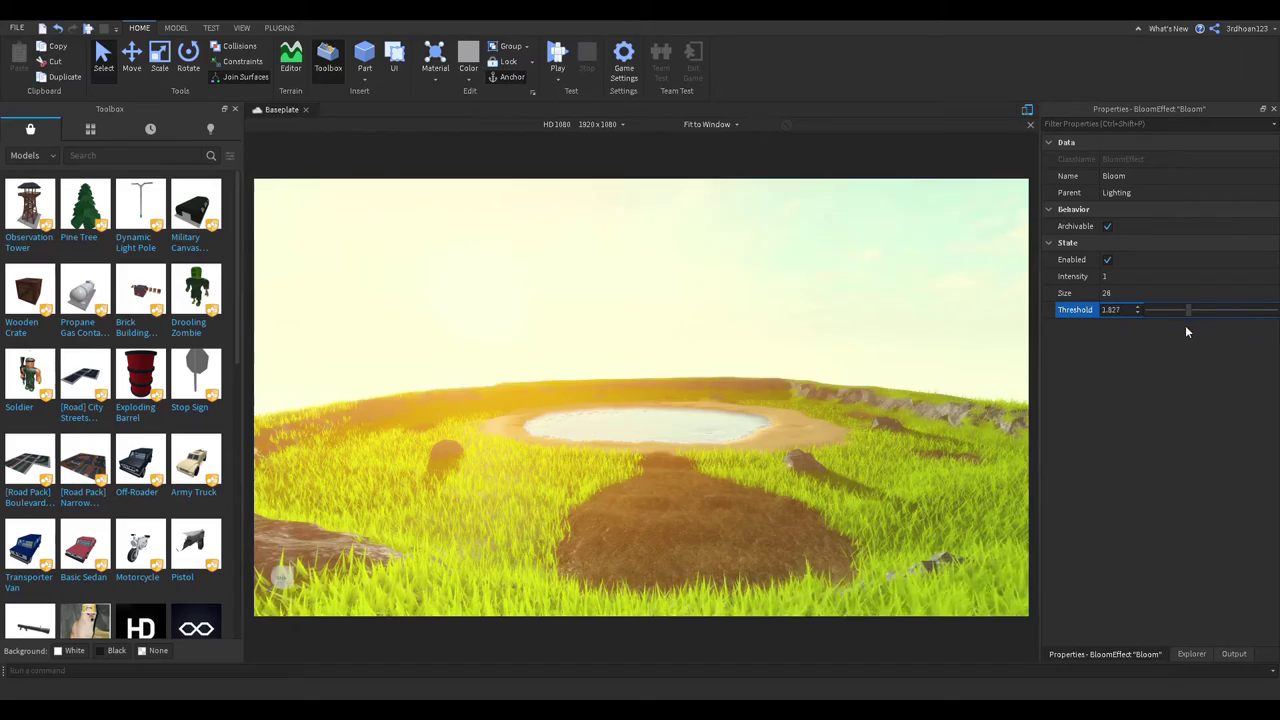
{"action": "scroll", "coordinate": [850, 340], "scroll_direction": "up", "scroll_amount": 3}
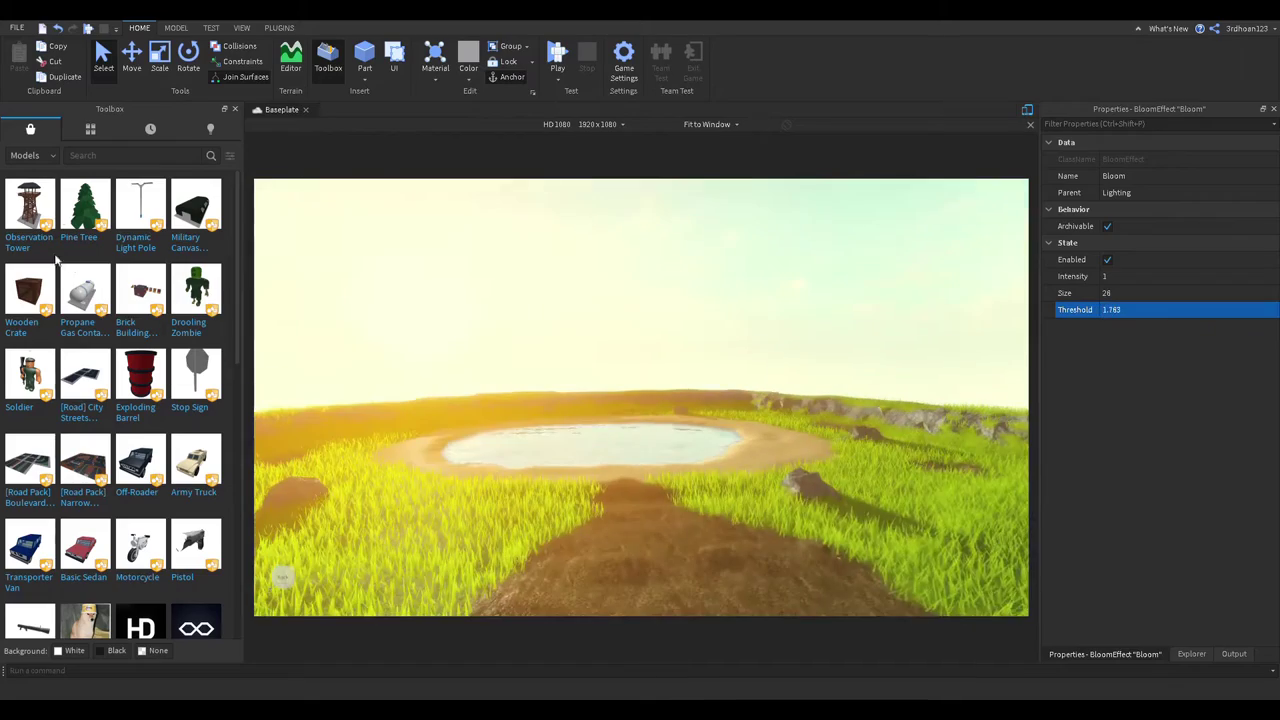
Step: Search the toolbox models for "sky" and try two of the skyboxes, including the Sunless Blue Sky
{"action": "key", "text": "Return"}
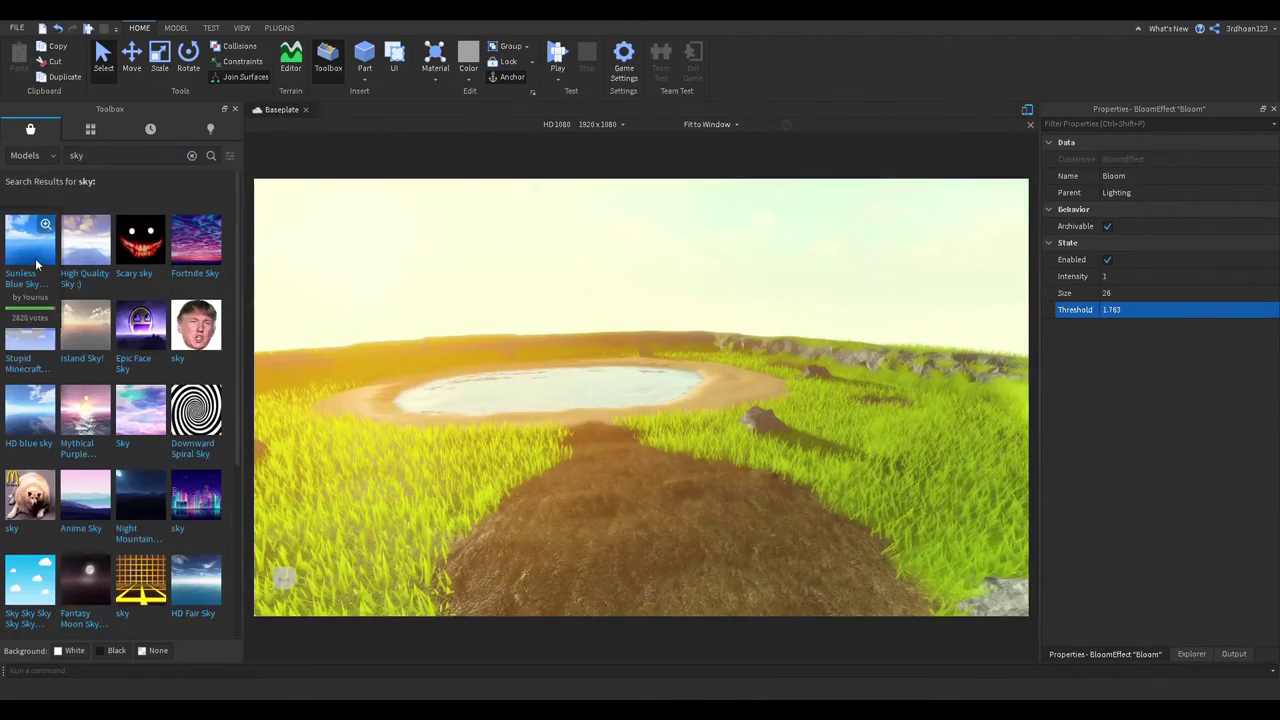
{"action": "left_click", "coordinate": [36, 260]}
{"action": "right_click_drag", "start_coordinate": [414, 360], "coordinate": [443, 364]}
{"action": "left_click", "coordinate": [32, 486]}
{"action": "right_click_drag", "start_coordinate": [868, 298], "coordinate": [868, 298]}
{"action": "left_click", "coordinate": [868, 298]}
Step: Search the toolbox models for "sunset" and insert the Sunset Orange skybox
{"action": "left_click", "coordinate": [166, 157]}
{"action": "type", "text": "sunset"}
{"action": "key", "text": "Return"}
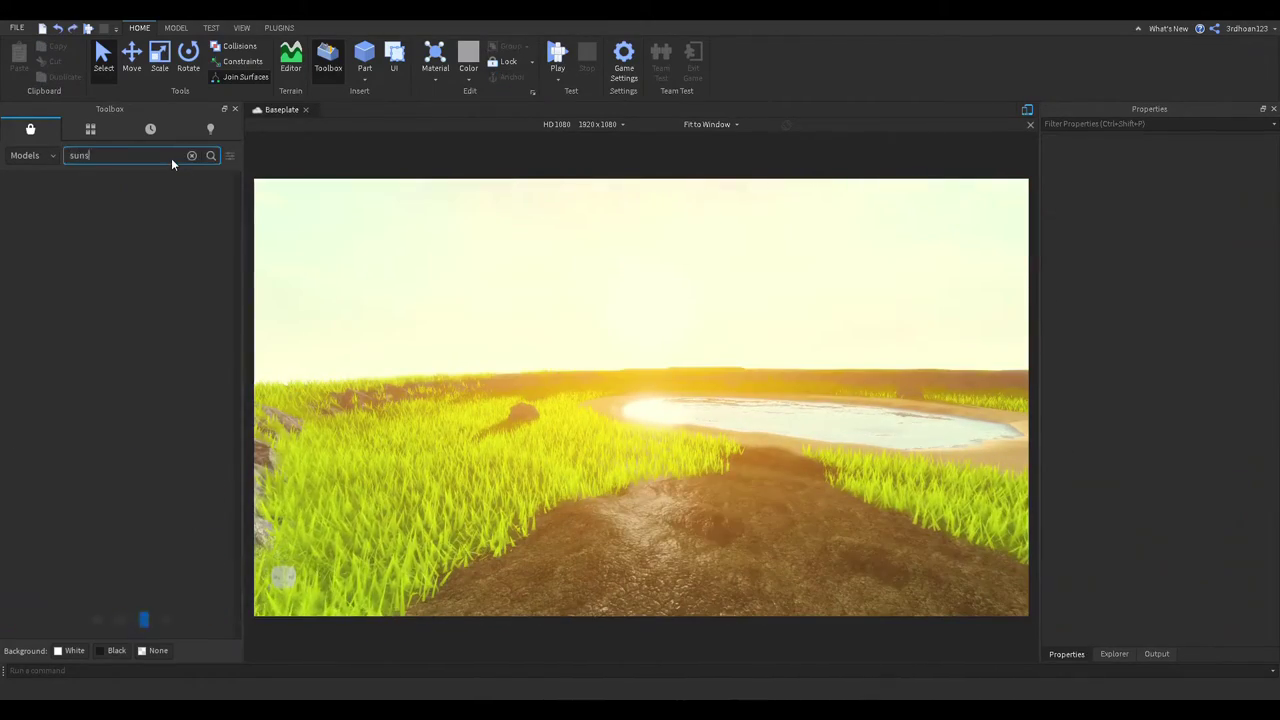
{"action": "left_click", "coordinate": [34, 240]}
{"action": "right_click_drag", "start_coordinate": [668, 274], "coordinate": [655, 266]}
{"action": "left_click", "coordinate": [668, 274]}
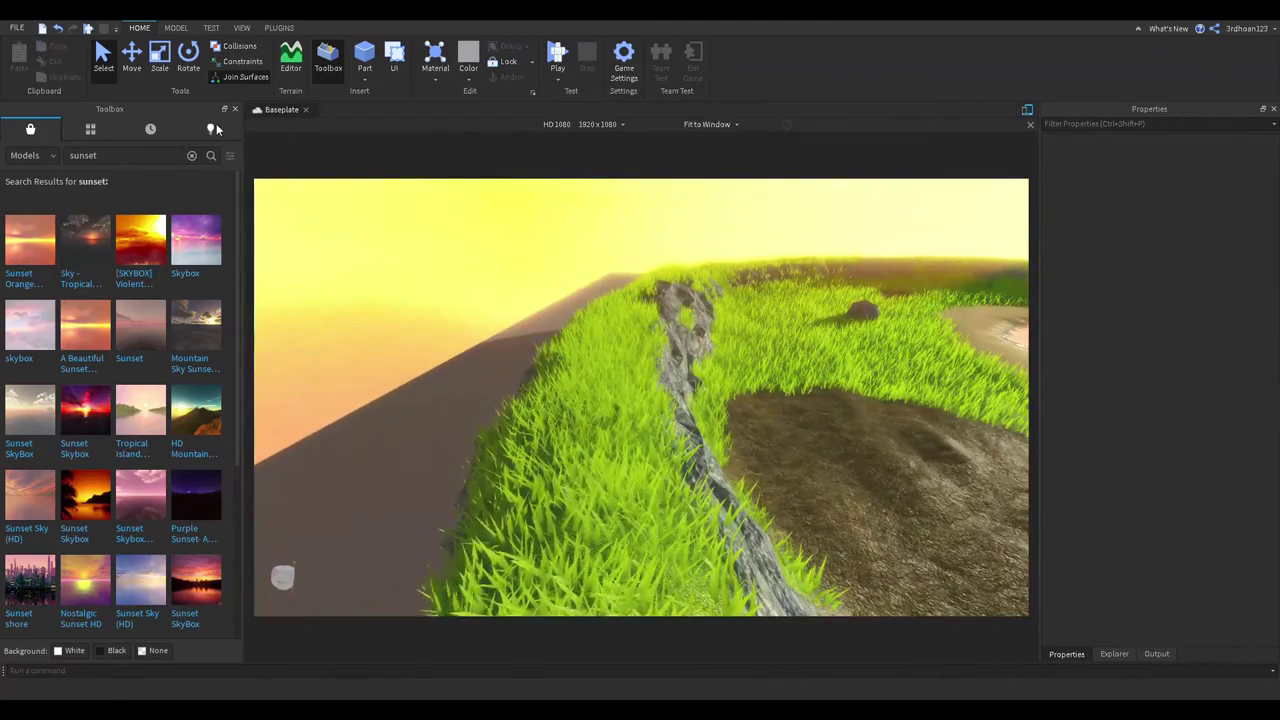
Step: Insert the Forest Tree Pack from the creator's own models and delete its FallForestTree and WinterForestTree
{"action": "left_click", "coordinate": [214, 127]}
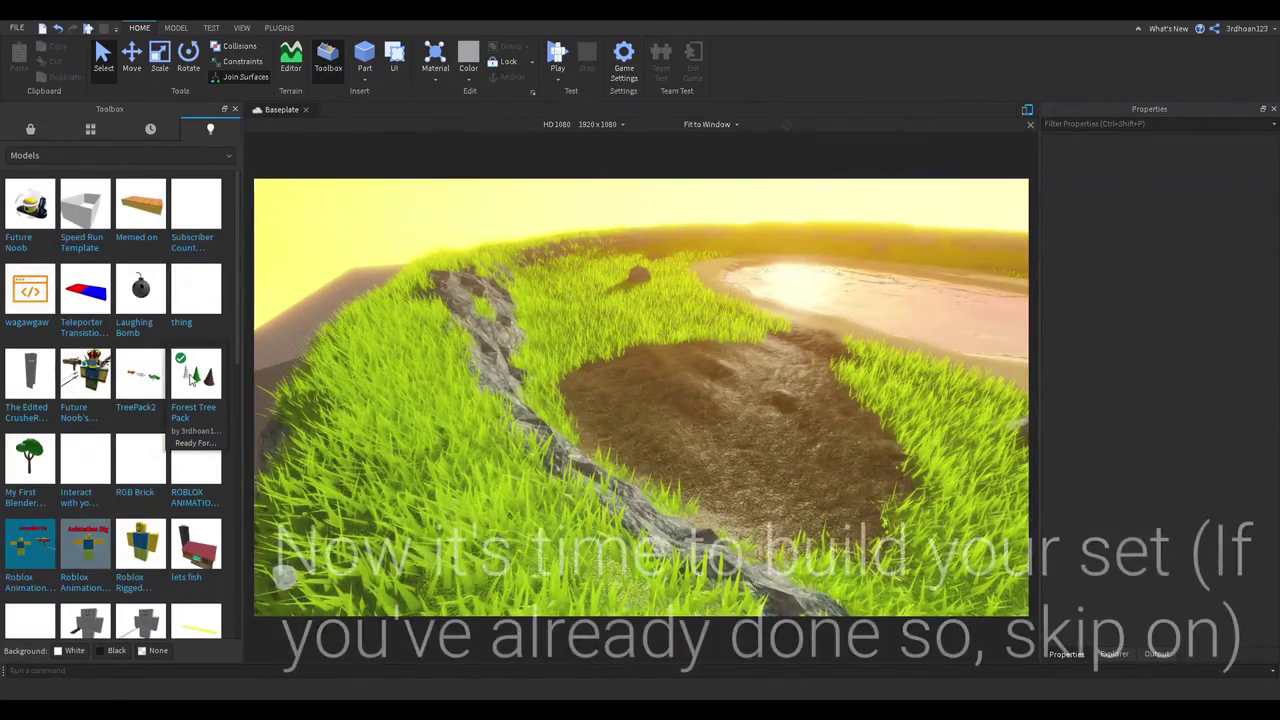
{"action": "left_click", "coordinate": [193, 376]}
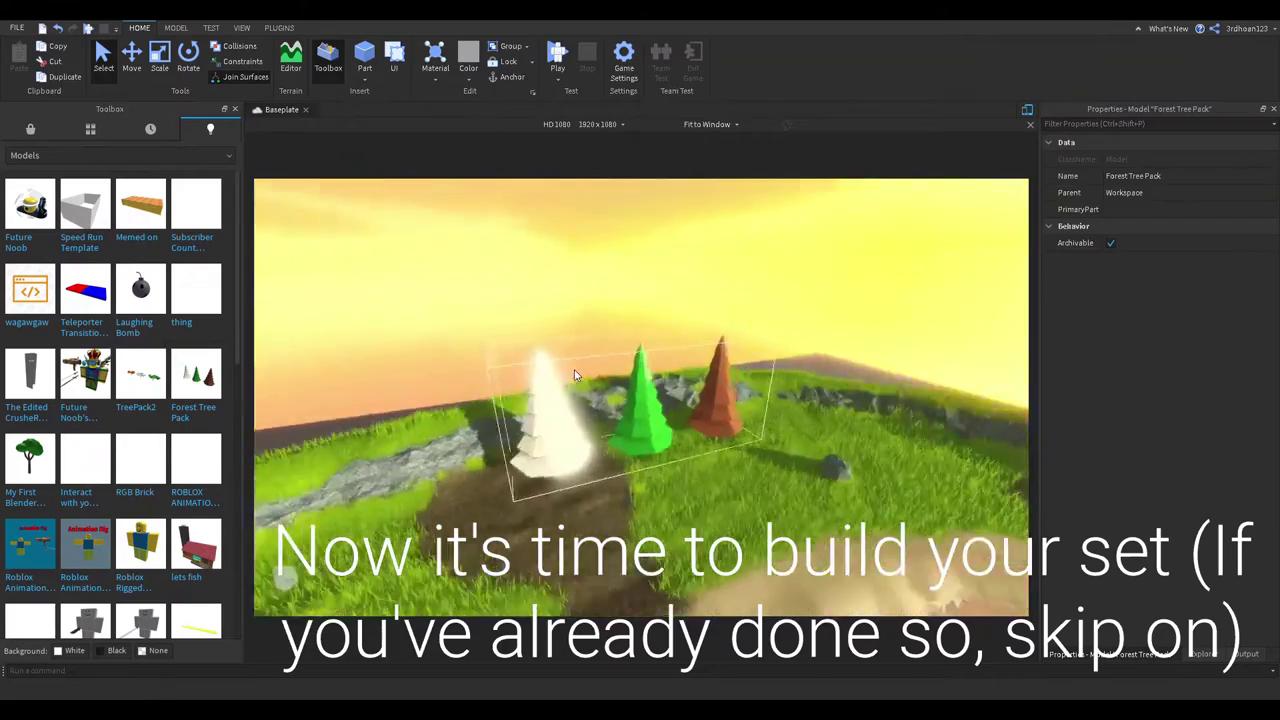
{"action": "left_click", "coordinate": [745, 345]}
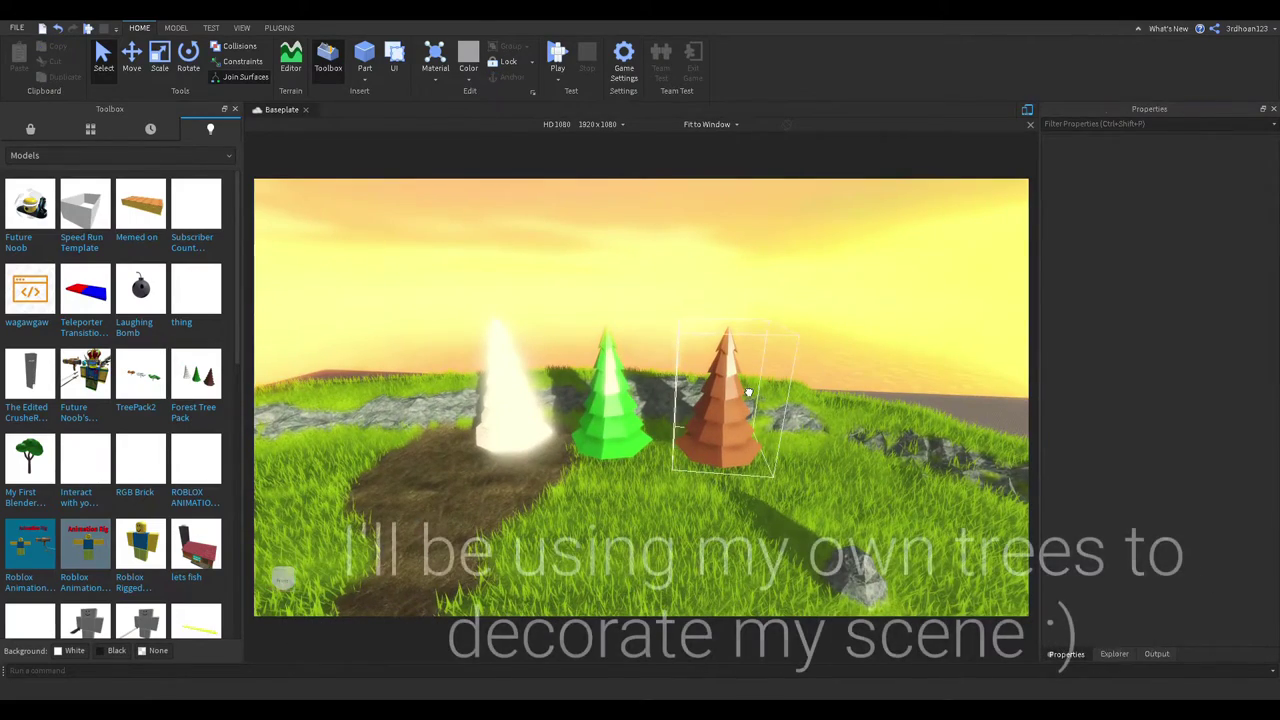
{"action": "left_click", "coordinate": [1190, 654]}
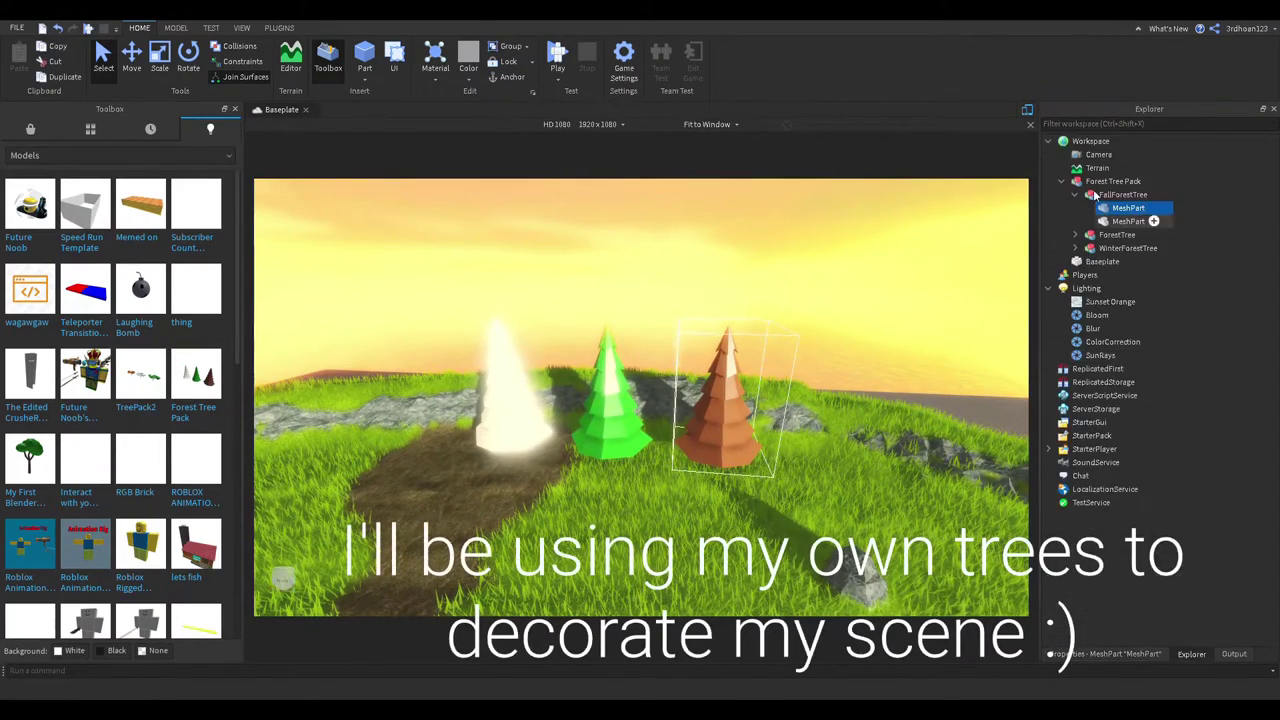
{"action": "key", "text": "Delete"}
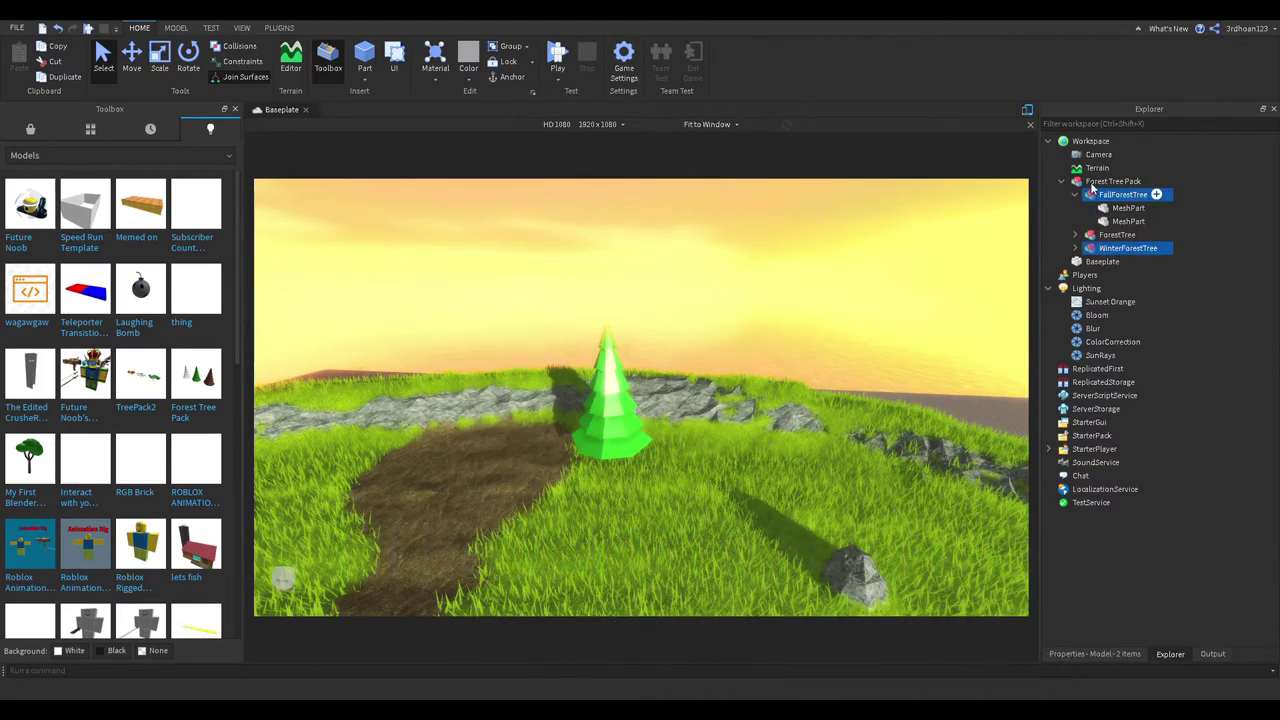
Step: Ungroup the Forest Tree Pack, focus the view on the remaining tree and activate the Move tool
{"action": "left_click", "coordinate": [1100, 183]}
{"action": "key", "text": "ctrl+u"}
{"action": "key", "text": "f"}
{"action": "key", "text": "ctrl+2"}
Step: Give the ForestTree's foliage the Grass material and a muted green colour
{"action": "left_click", "coordinate": [652, 385], "text": "alt"}
{"action": "left_click", "coordinate": [474, 146]}
{"action": "right_click_drag", "start_coordinate": [811, 291], "coordinate": [775, 255]}
{"action": "scroll", "coordinate": [811, 291], "scroll_direction": "up", "scroll_amount": 3}
{"action": "left_click", "coordinate": [468, 79]}
{"action": "left_click", "coordinate": [505, 150]}
{"action": "left_click", "coordinate": [468, 79]}
{"action": "left_click", "coordinate": [505, 165]}
{"action": "left_click", "coordinate": [783, 206]}
Step: Change the material of the ForestTree's second mesh part and anchor the whole tree
{"action": "scroll", "coordinate": [831, 234], "scroll_direction": "up", "scroll_amount": 5}
{"action": "left_click", "coordinate": [1114, 208]}
{"action": "left_click", "coordinate": [435, 79]}
{"action": "left_click", "coordinate": [458, 126]}
{"action": "left_click", "coordinate": [1103, 181]}
{"action": "left_click", "coordinate": [508, 79]}
Step: Turn off CanCollide and set CollisionFidelity to Box for both of the tree's mesh parts
{"action": "left_click", "coordinate": [1112, 196]}
{"action": "left_click", "coordinate": [1097, 209], "text": "ctrl"}
{"action": "left_click", "coordinate": [1105, 654]}
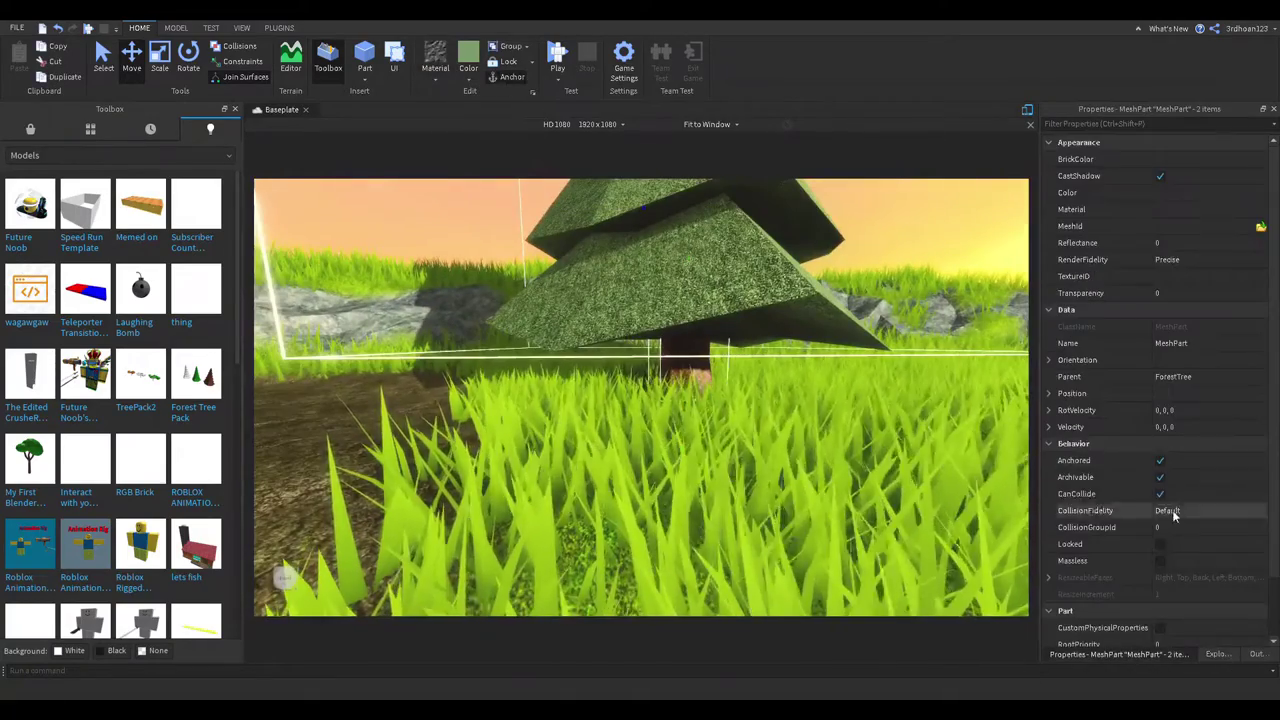
{"action": "left_click", "coordinate": [1164, 494]}
{"action": "scroll", "coordinate": [800, 320], "scroll_direction": "down", "scroll_amount": 4}
Step: Try Automatic RenderFidelity on both tree mesh parts, return it to Precise and inspect the tree from several angles
{"action": "left_click", "coordinate": [1189, 259]}
{"action": "right_click_drag", "start_coordinate": [800, 320], "coordinate": [840, 310]}
{"action": "left_click", "coordinate": [1178, 260]}
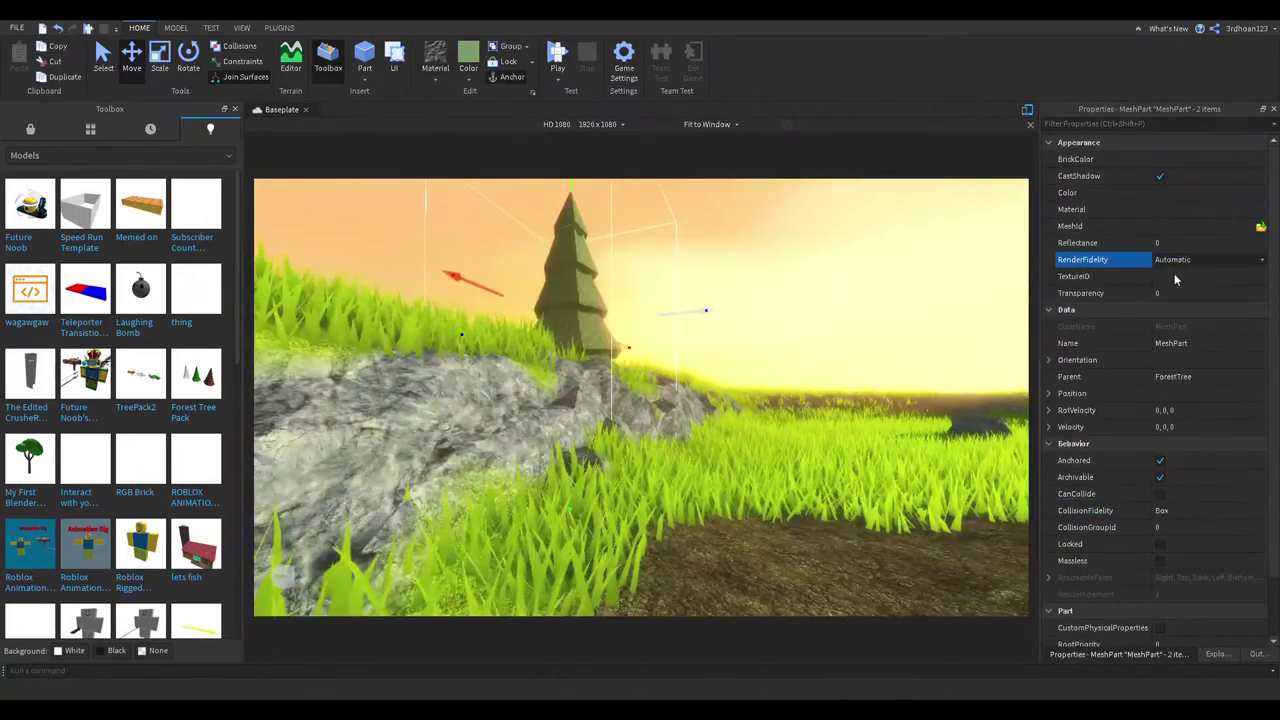
{"action": "left_click", "coordinate": [1177, 272]}
{"action": "right_click_drag", "start_coordinate": [610, 285], "coordinate": [571, 277]}
{"action": "scroll", "coordinate": [629, 243], "scroll_direction": "up", "scroll_amount": 2}
{"action": "right_click_drag", "start_coordinate": [629, 243], "coordinate": [654, 438]}
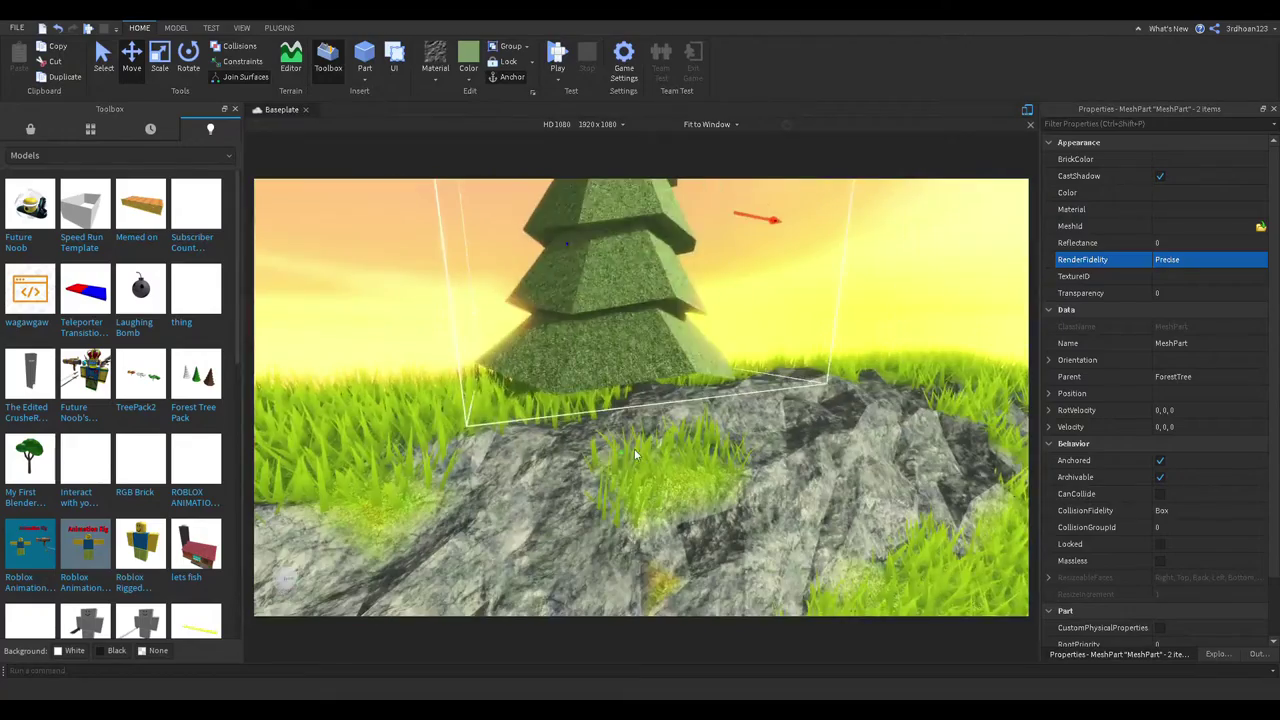
{"action": "scroll", "coordinate": [646, 464], "scroll_direction": "down", "scroll_amount": 4}
{"action": "right_click_drag", "start_coordinate": [686, 326], "coordinate": [912, 380]}
Step: Recolour the tree's foliage Bright green
{"action": "left_click", "coordinate": [596, 360]}
{"action": "right_click_drag", "start_coordinate": [780, 290], "coordinate": [650, 238]}
{"action": "left_click", "coordinate": [595, 375], "text": "alt"}
{"action": "left_click", "coordinate": [465, 81]}
{"action": "left_click", "coordinate": [511, 171]}
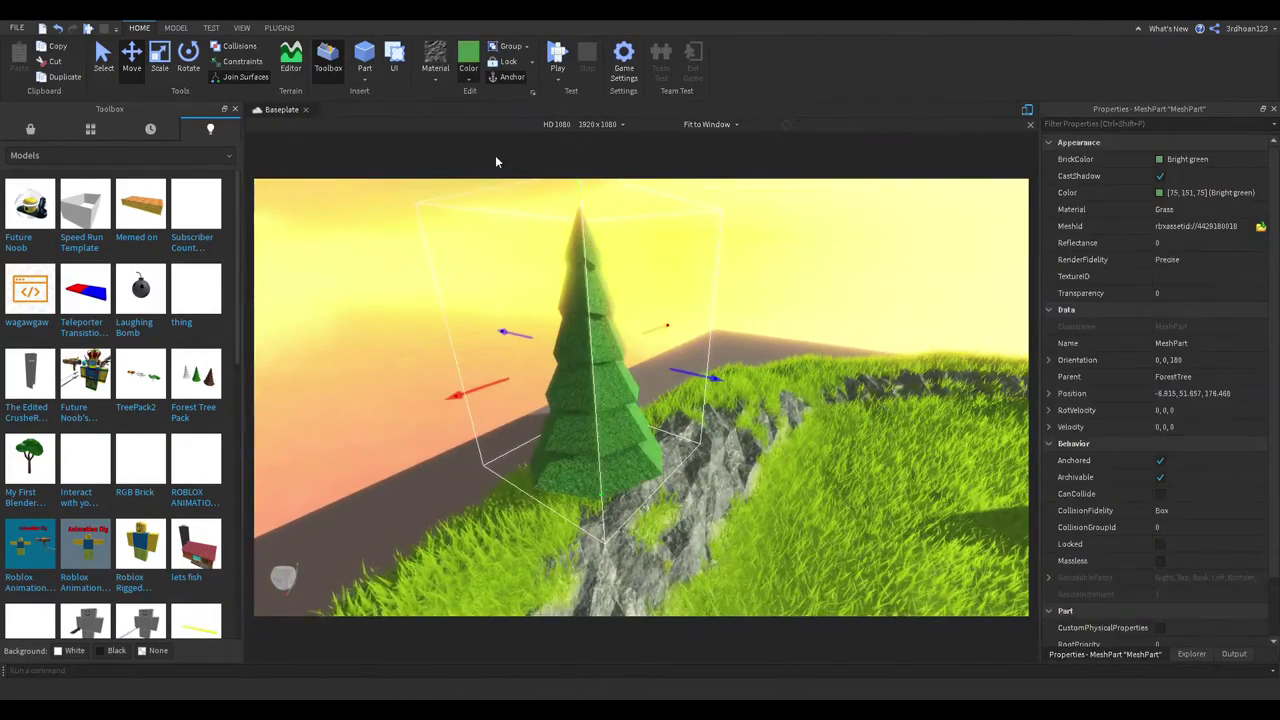
{"action": "left_click", "coordinate": [700, 255]}
{"action": "mouse_move", "coordinate": [700, 255]}
{"action": "right_mouse_down"}
{"action": "mouse_move", "coordinate": [714, 275]}
{"action": "mouse_move", "coordinate": [690, 235]}
{"action": "right_mouse_up"}
Step: Select the ForestTree model and start the Brushtool plugin
{"action": "left_click", "coordinate": [1115, 654]}
{"action": "left_click", "coordinate": [1096, 168]}
{"action": "left_click", "coordinate": [1085, 654]}
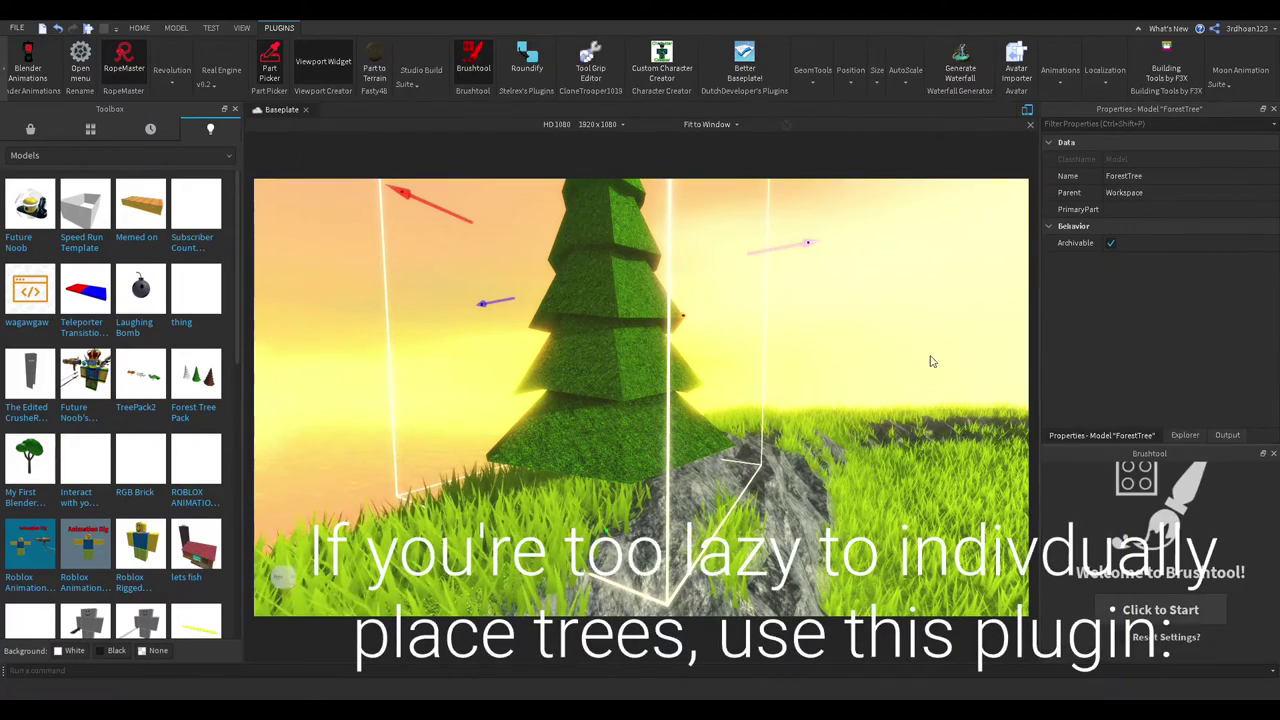
{"action": "left_click", "coordinate": [1128, 616]}
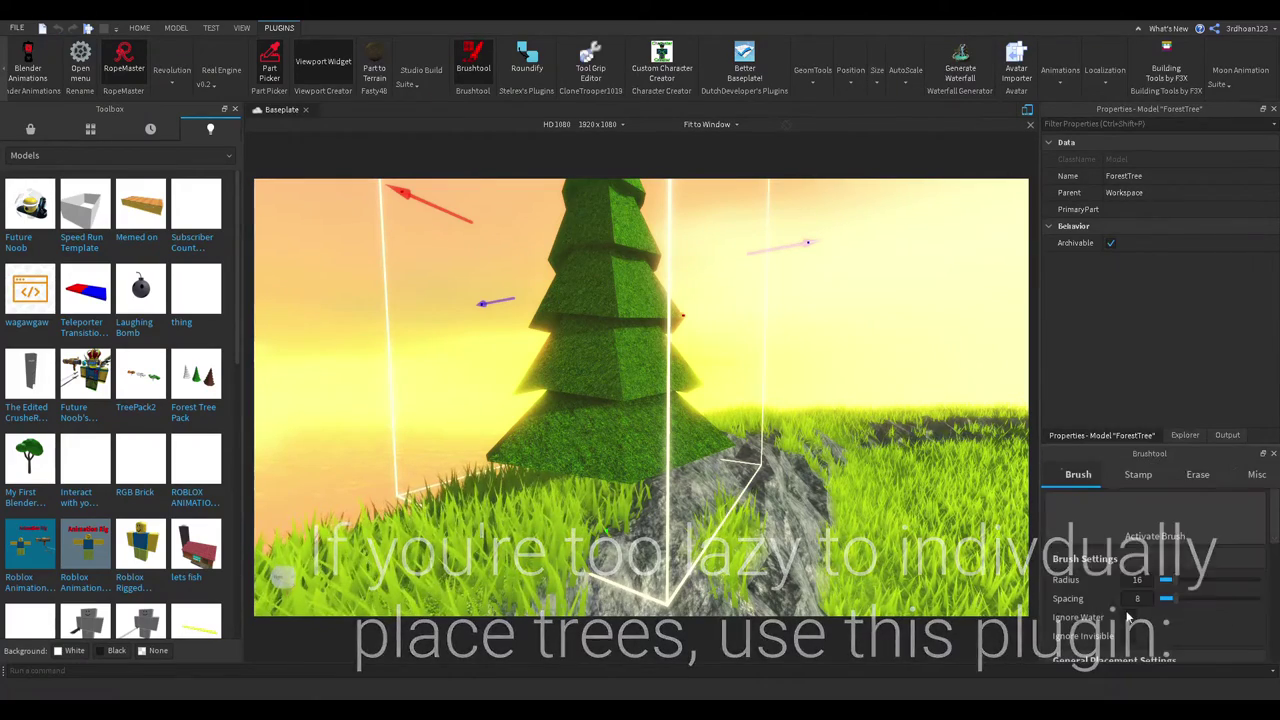
Step: Delete the old Tree brush from Brushtool and add the selected ForestTree model as a brush
{"action": "left_click", "coordinate": [1135, 505]}
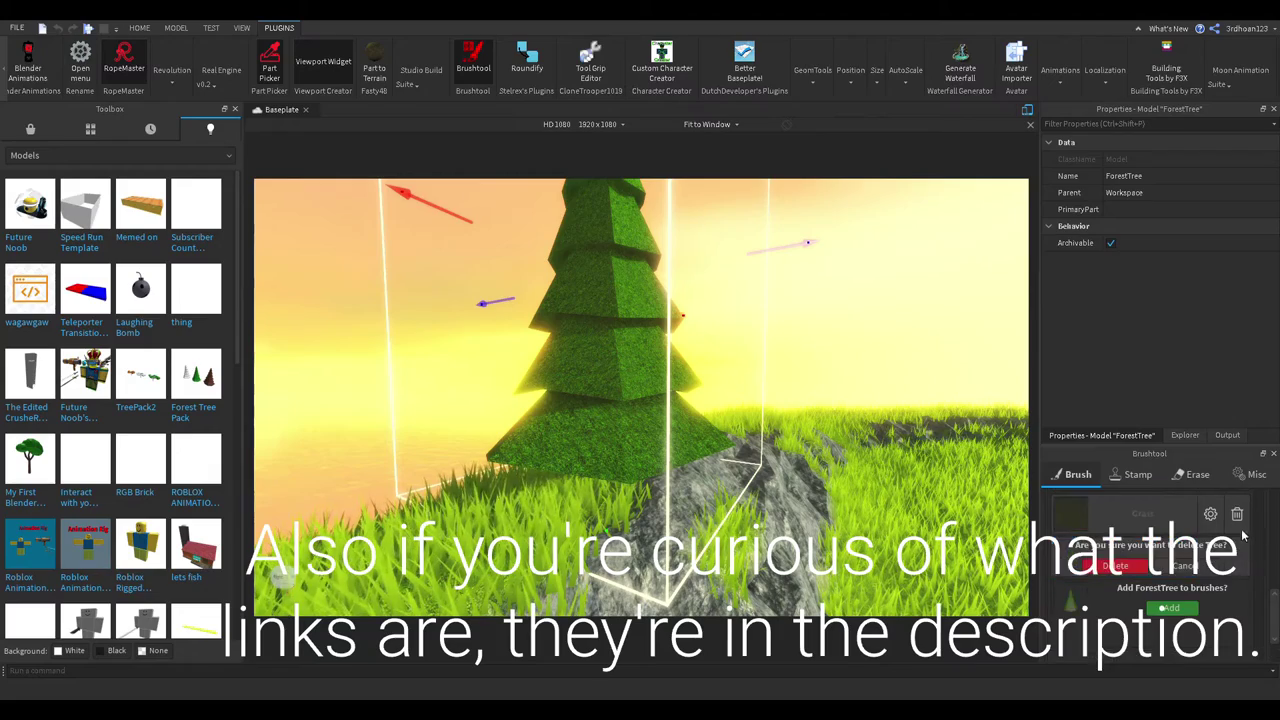
{"action": "left_click", "coordinate": [1120, 527]}
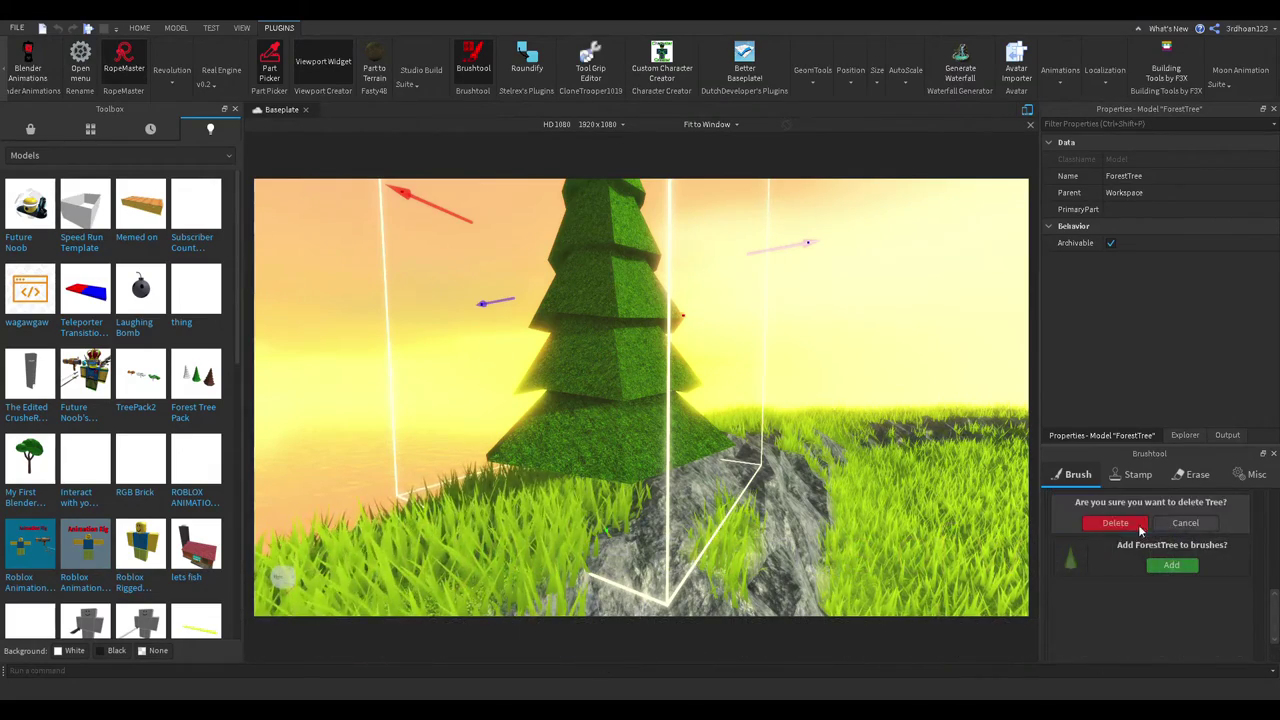
{"action": "left_click", "coordinate": [1138, 527]}
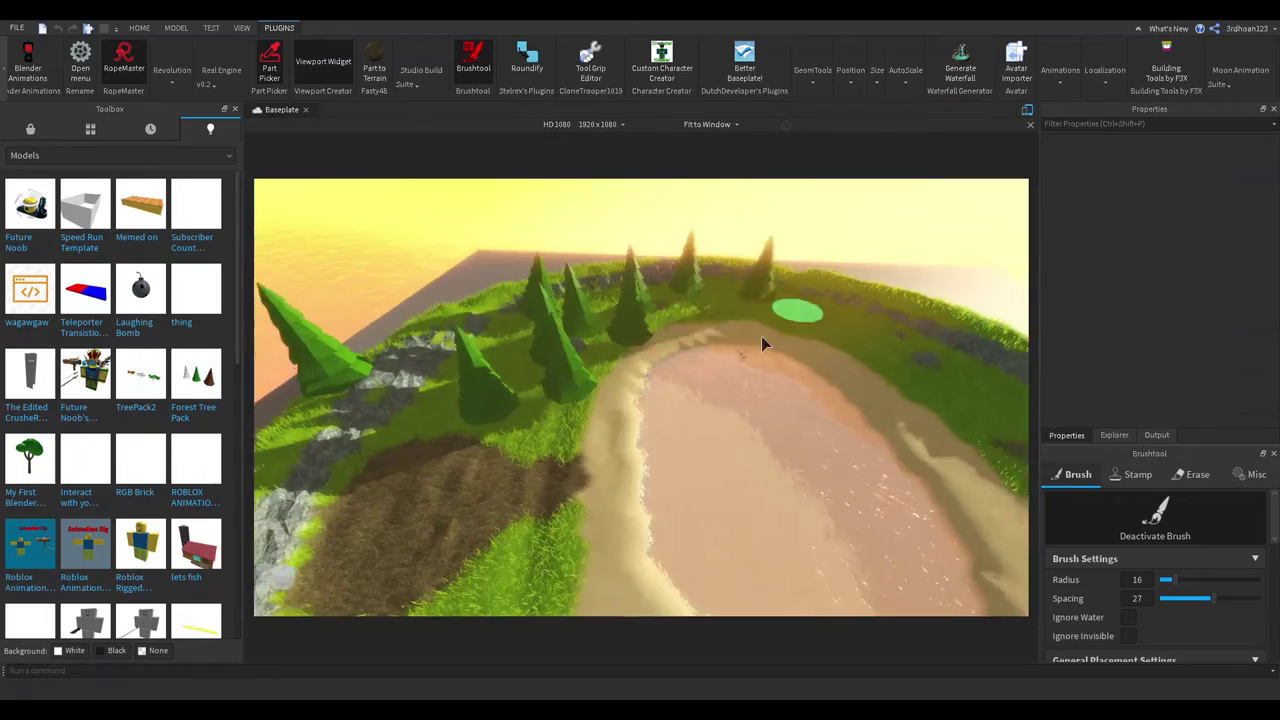
Step: Brush ForestTree copies over the grass and banks all around the pond, using a spacing of 27
{"action": "right_click_drag", "start_coordinate": [763, 343], "coordinate": [587, 364]}
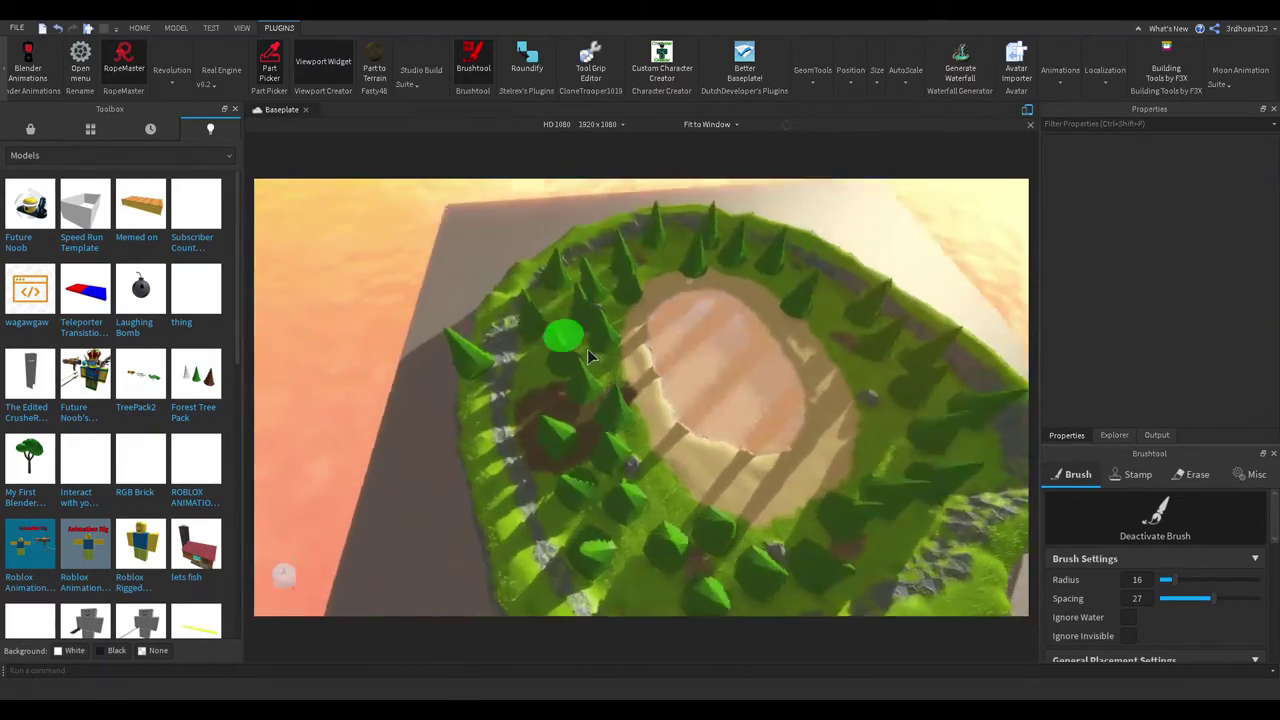
{"action": "scroll", "coordinate": [1135, 588], "scroll_direction": "down", "scroll_amount": 1}
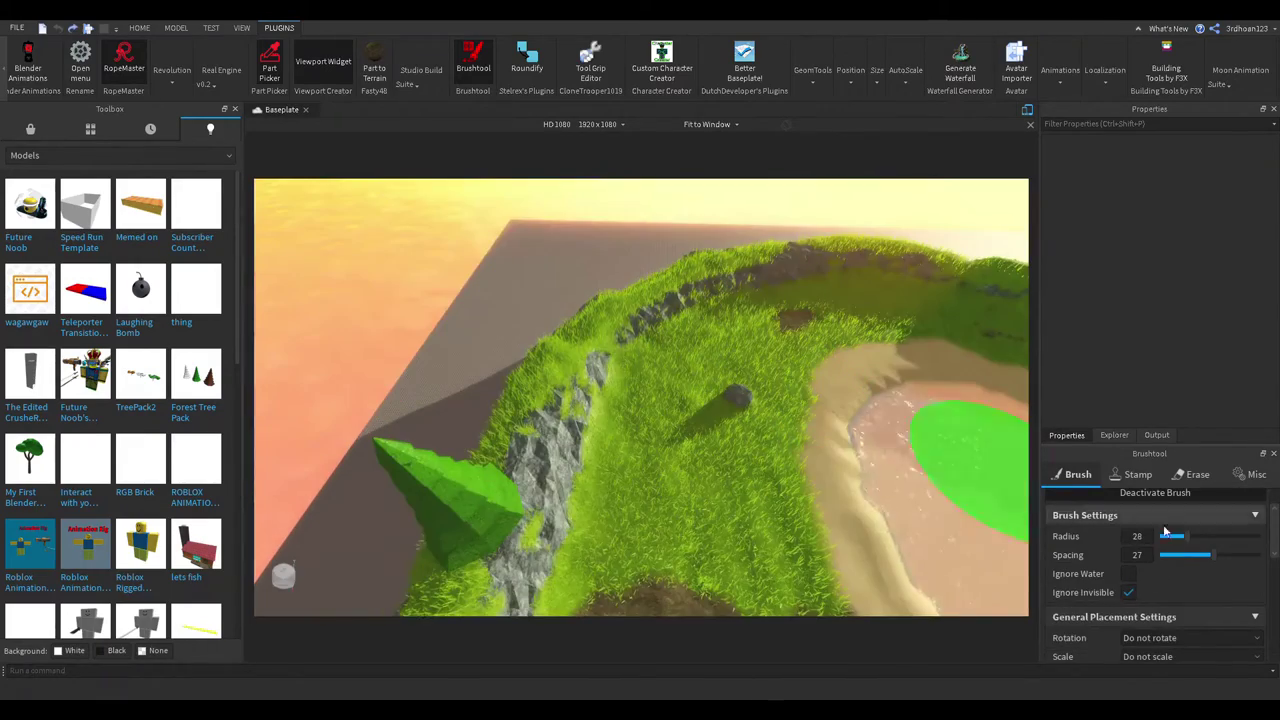
{"action": "scroll", "coordinate": [1155, 590], "scroll_direction": "down", "scroll_amount": 5}
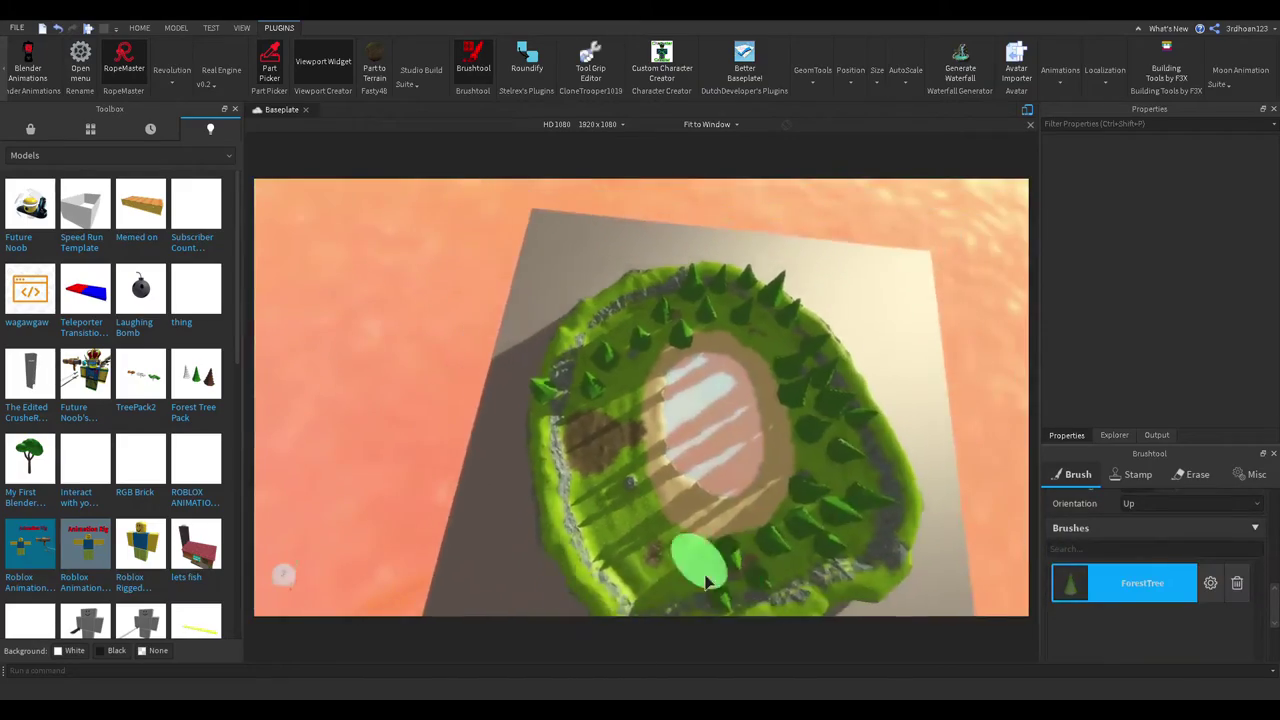
{"action": "scroll", "coordinate": [697, 347], "scroll_direction": "up", "scroll_amount": 3}
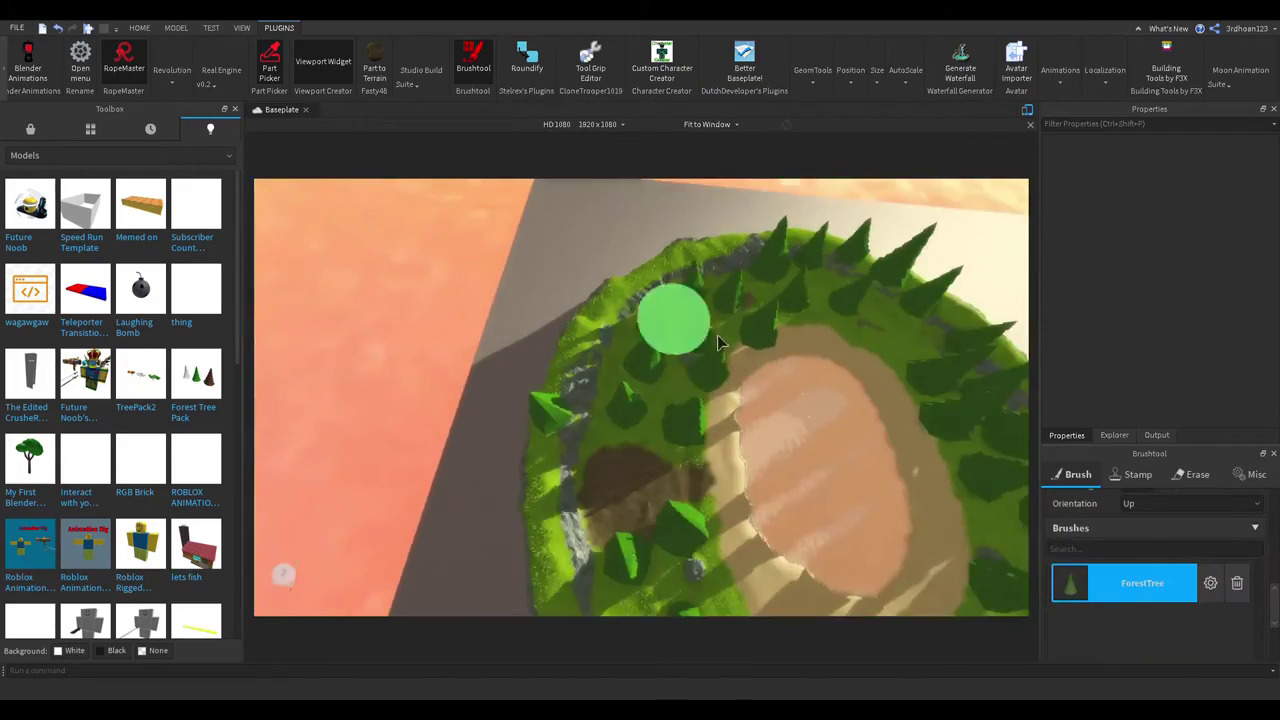
{"action": "scroll", "coordinate": [695, 347], "scroll_direction": "down", "scroll_amount": 3}
{"action": "left_click_drag", "start_coordinate": [695, 347], "coordinate": [620, 409]}
{"action": "right_click_drag", "start_coordinate": [620, 409], "coordinate": [629, 257]}
{"action": "scroll", "coordinate": [754, 489], "scroll_direction": "down", "scroll_amount": 2}
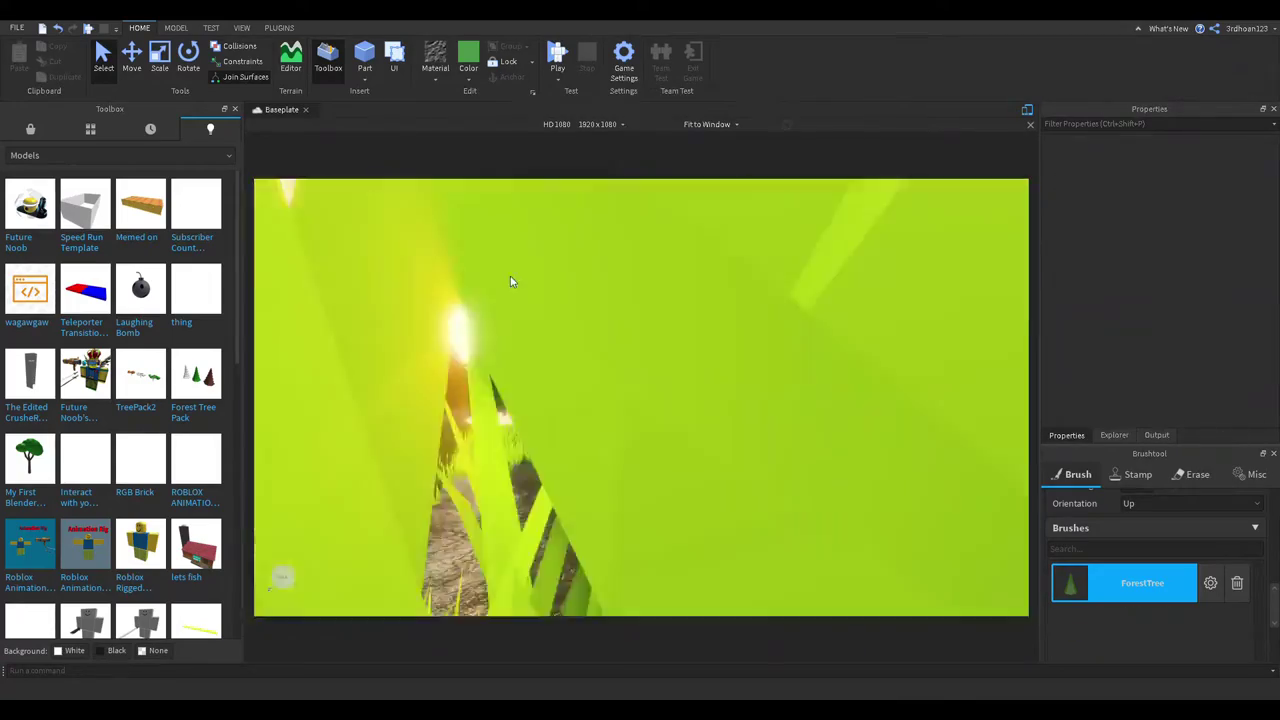
Step: Search the marketplace meshes for "house" and place a house on the dirt patch beside the pond
{"action": "left_click", "coordinate": [30, 129]}
{"action": "left_click", "coordinate": [25, 155]}
{"action": "left_click", "coordinate": [26, 206]}
{"action": "left_click", "coordinate": [123, 157]}
{"action": "type", "text": "house"}
{"action": "key", "text": "Return"}
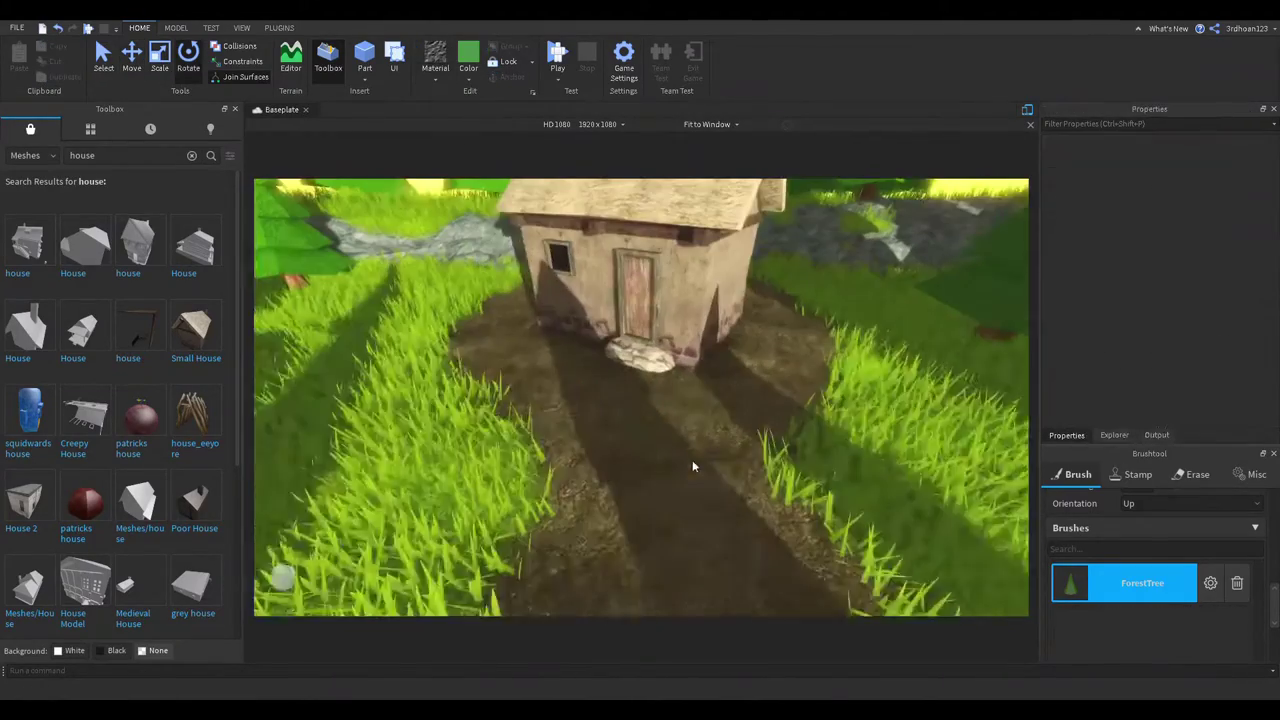
Step: Look for prop meshes for the house's surroundings by searching the marketplace for "crate" and "pot"
{"action": "left_click", "coordinate": [190, 155]}
{"action": "type", "text": "crate"}
{"action": "key", "text": "Return"}
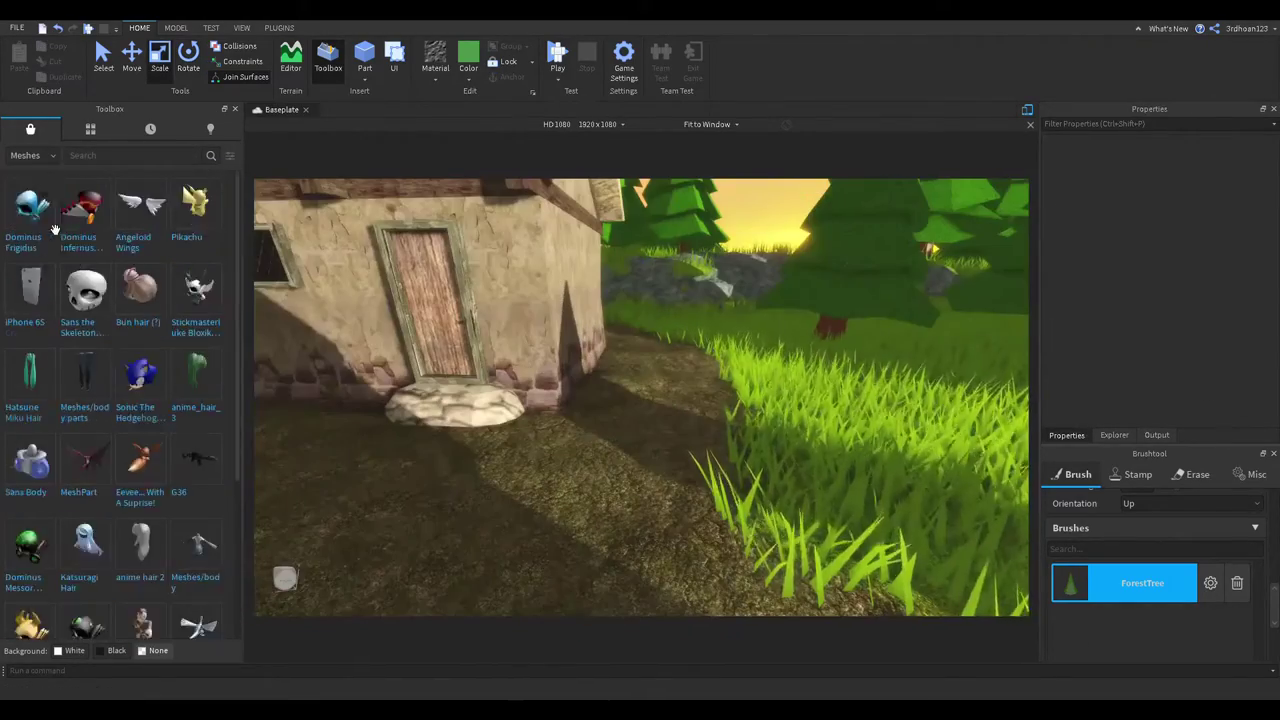
{"action": "scroll", "coordinate": [150, 300], "scroll_direction": "down", "scroll_amount": 15}
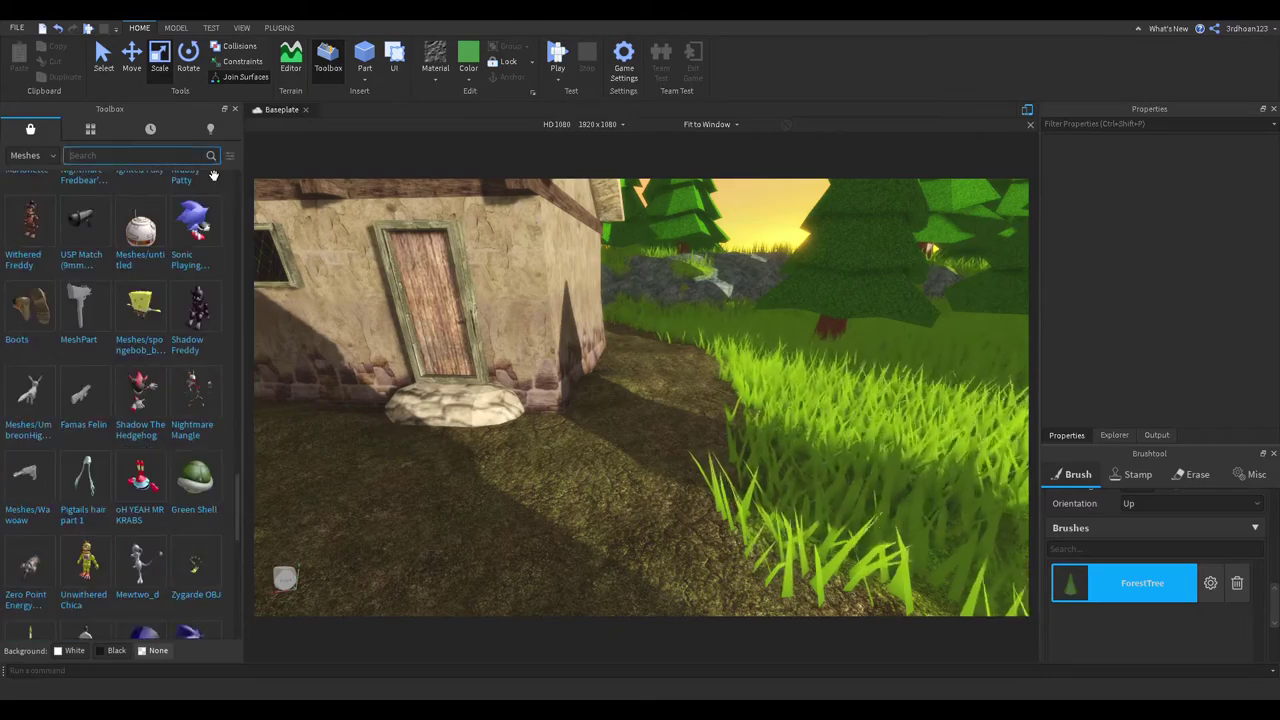
{"action": "type", "text": "pot"}
{"action": "key", "text": "Return"}
Step: Close and reopen the Toolbox, switching it to the inventory section
{"action": "left_click", "coordinate": [235, 109]}
{"action": "left_click", "coordinate": [242, 28]}
{"action": "left_click", "coordinate": [119, 62]}
{"action": "left_click", "coordinate": [90, 129]}
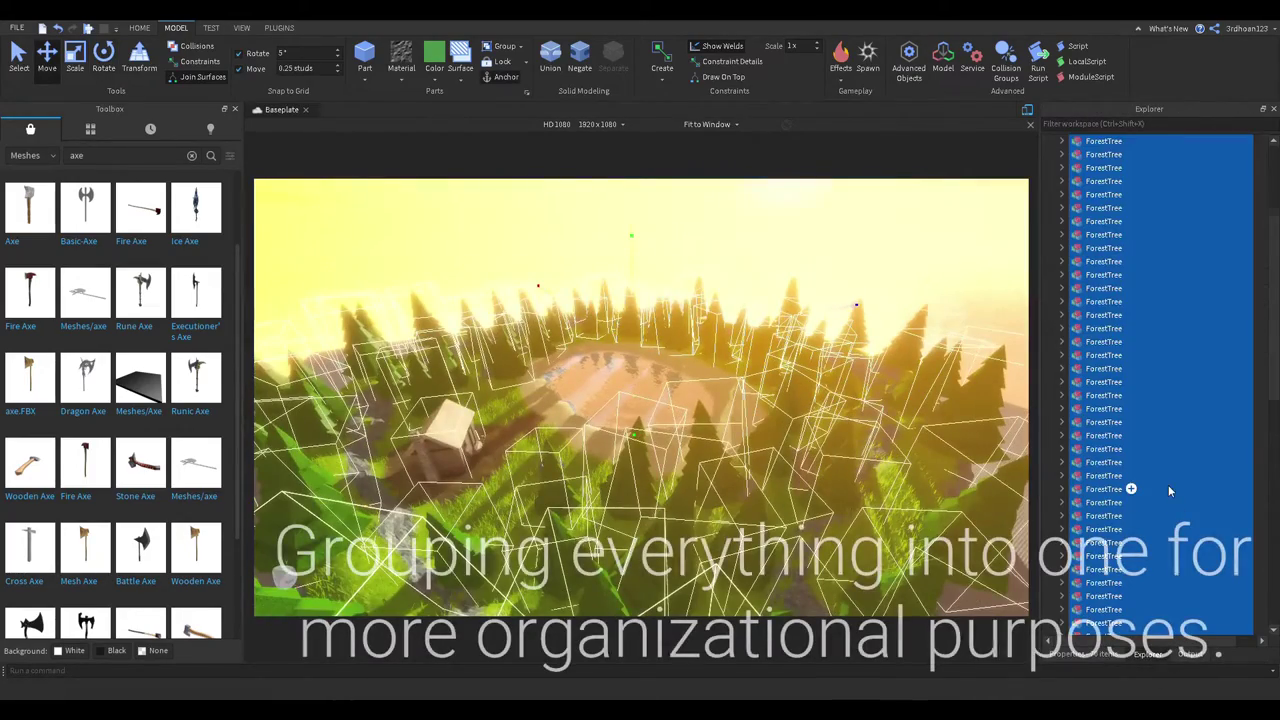
Step: Group all the ForestTree models and the other scene parts in Workspace into one model named Set
{"action": "scroll", "coordinate": [1128, 491], "scroll_direction": "up", "scroll_amount": 3}
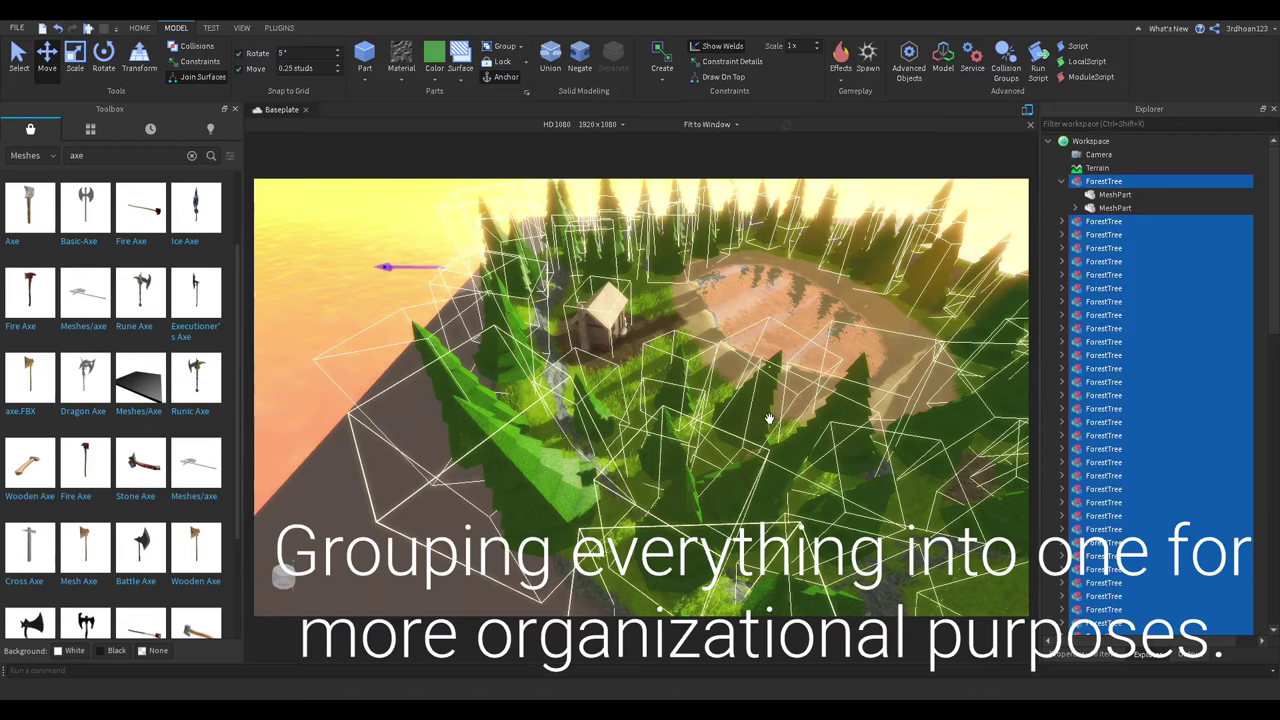
{"action": "key", "text": "ctrl+g"}
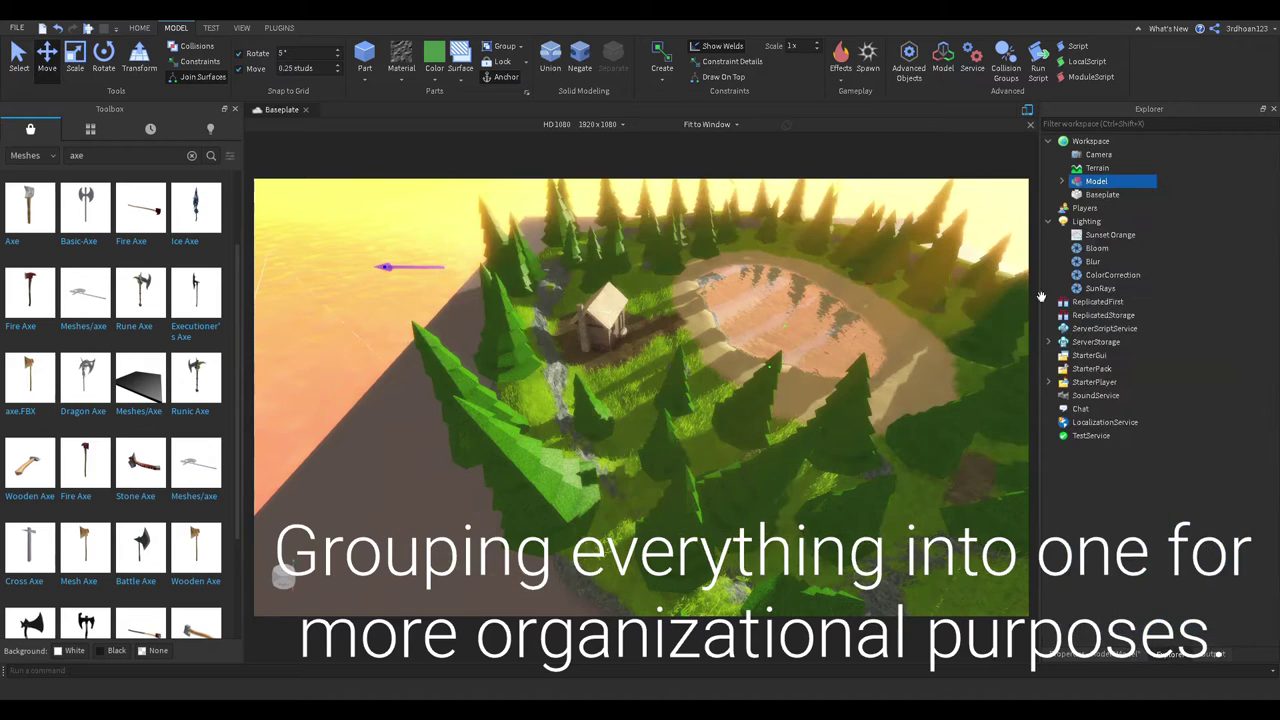
{"action": "right_click_drag", "start_coordinate": [795, 340], "coordinate": [800, 258]}
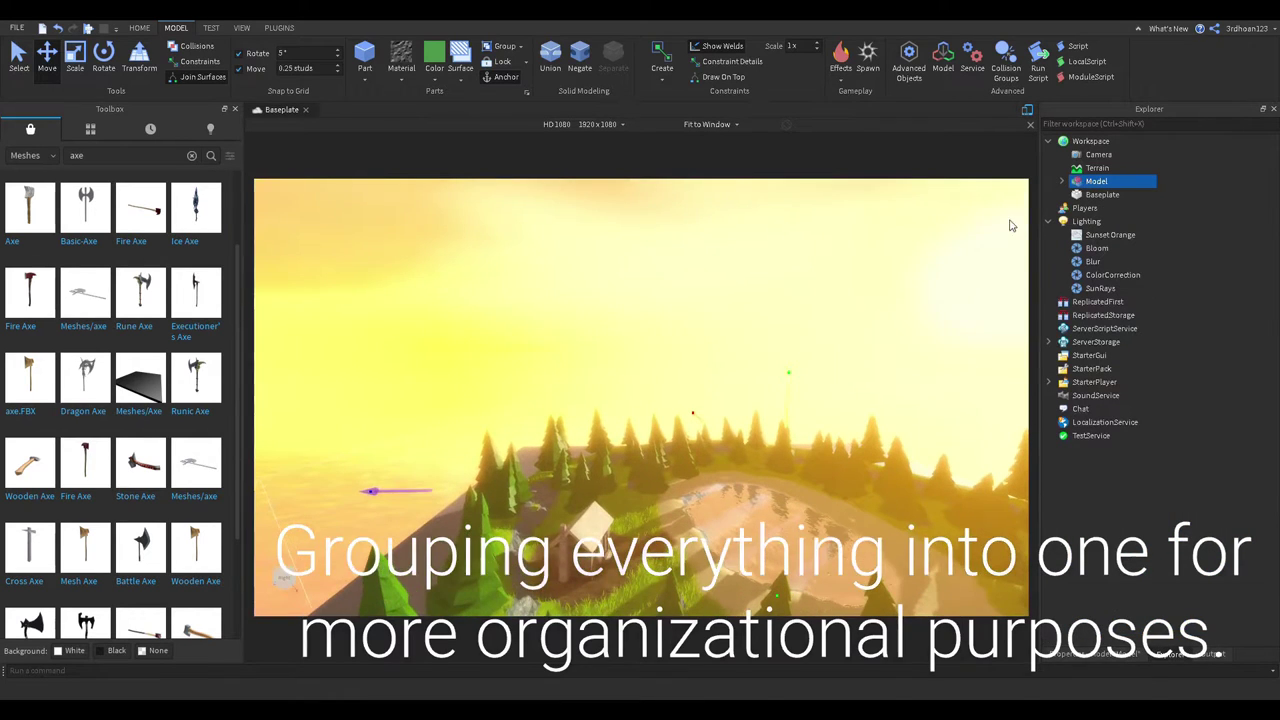
{"action": "left_click", "coordinate": [1092, 169]}
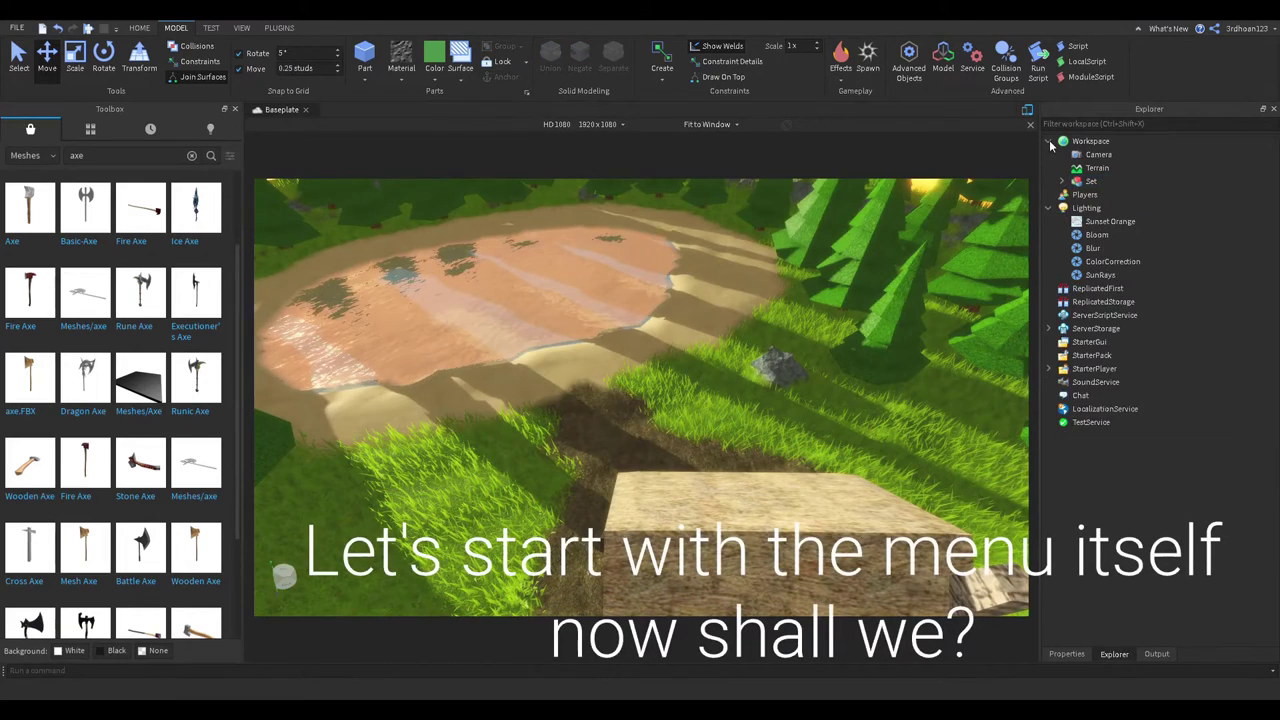
Step: Collapse Workspace, insert a ScreenGui named Menu into StarterGui and add a Frame inside it
{"action": "left_click", "coordinate": [1050, 142]}
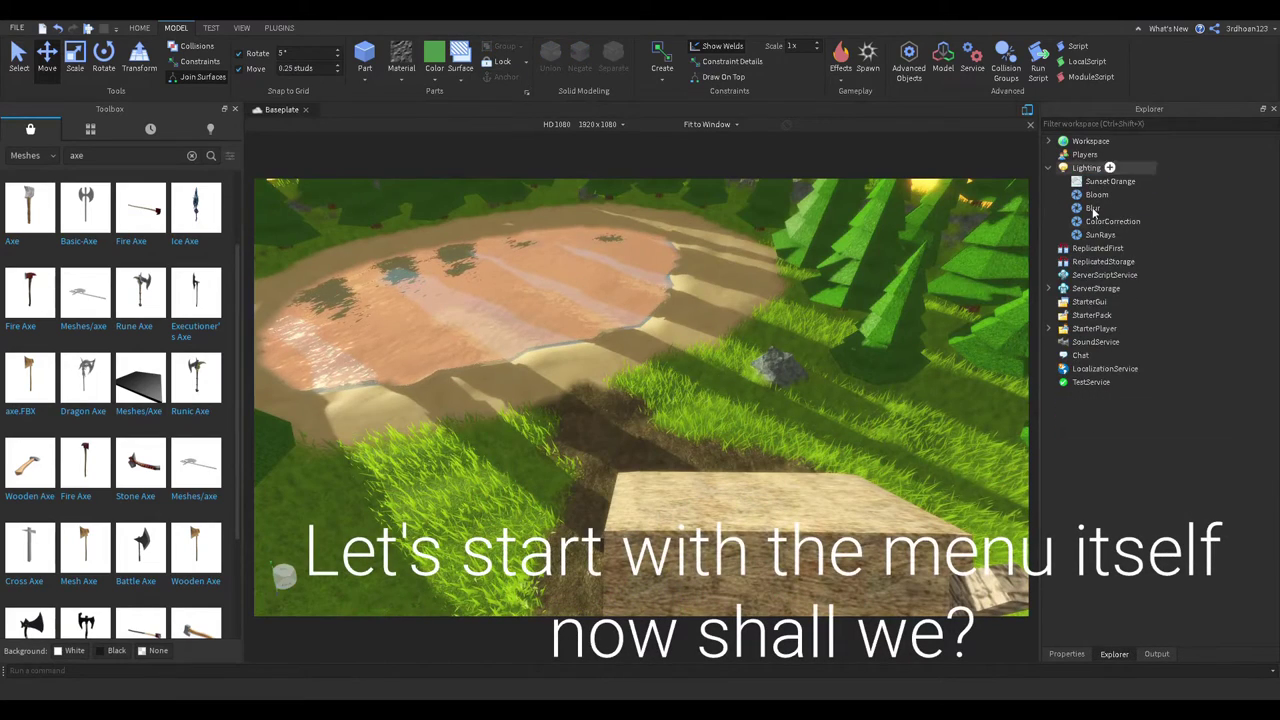
{"action": "left_click", "coordinate": [1113, 306]}
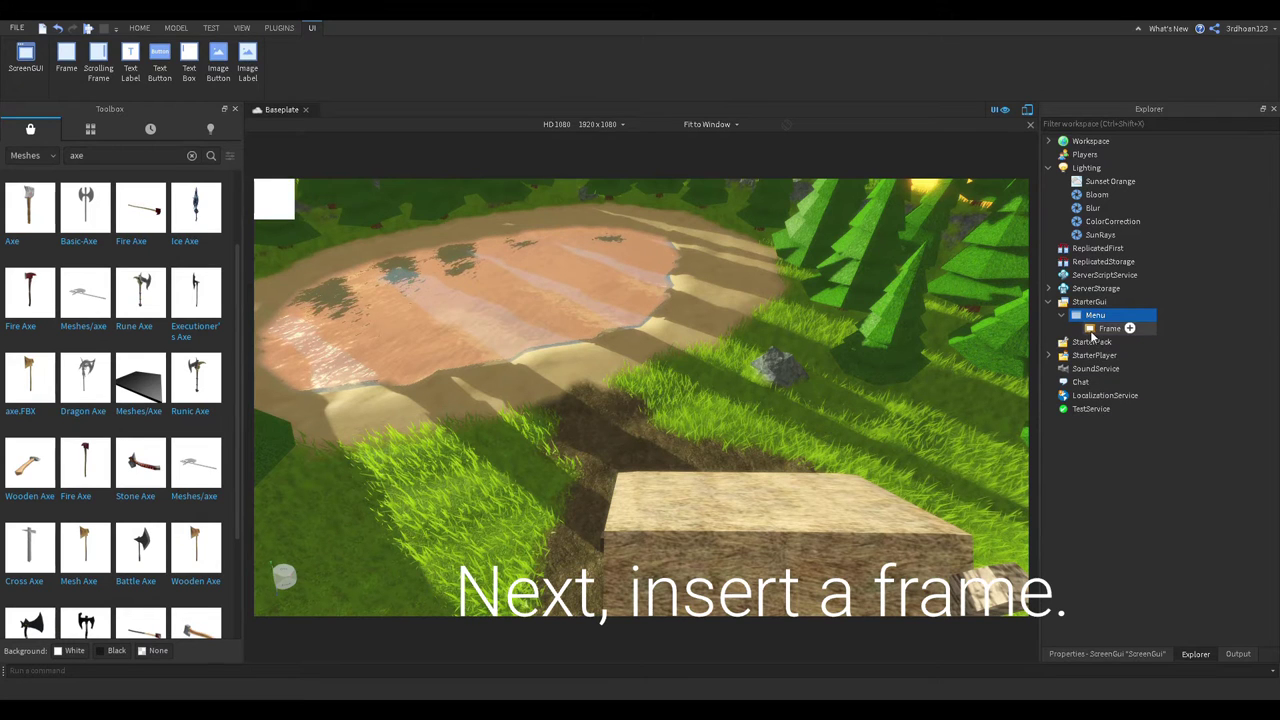
Step: Set the pixel offsets in the Frame's Size to 0 and its horizontal scale to 0.5
{"action": "left_click", "coordinate": [1102, 655]}
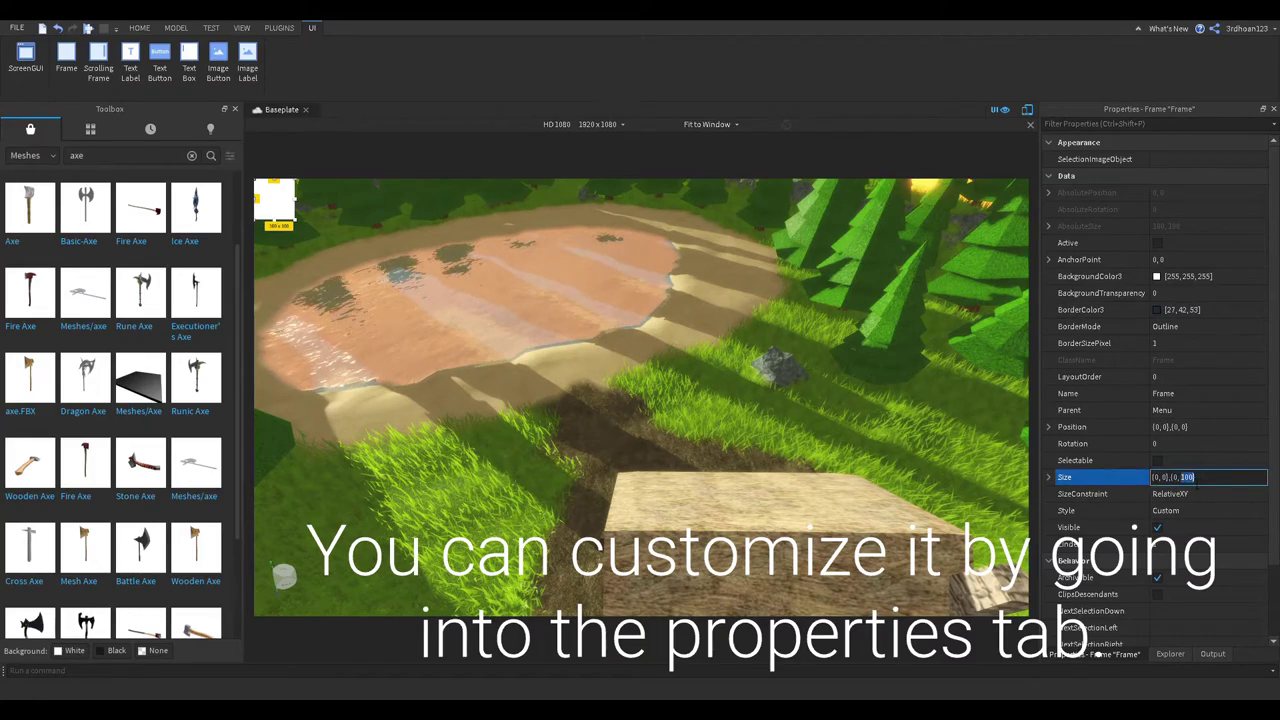
{"action": "left_click", "coordinate": [1162, 479]}
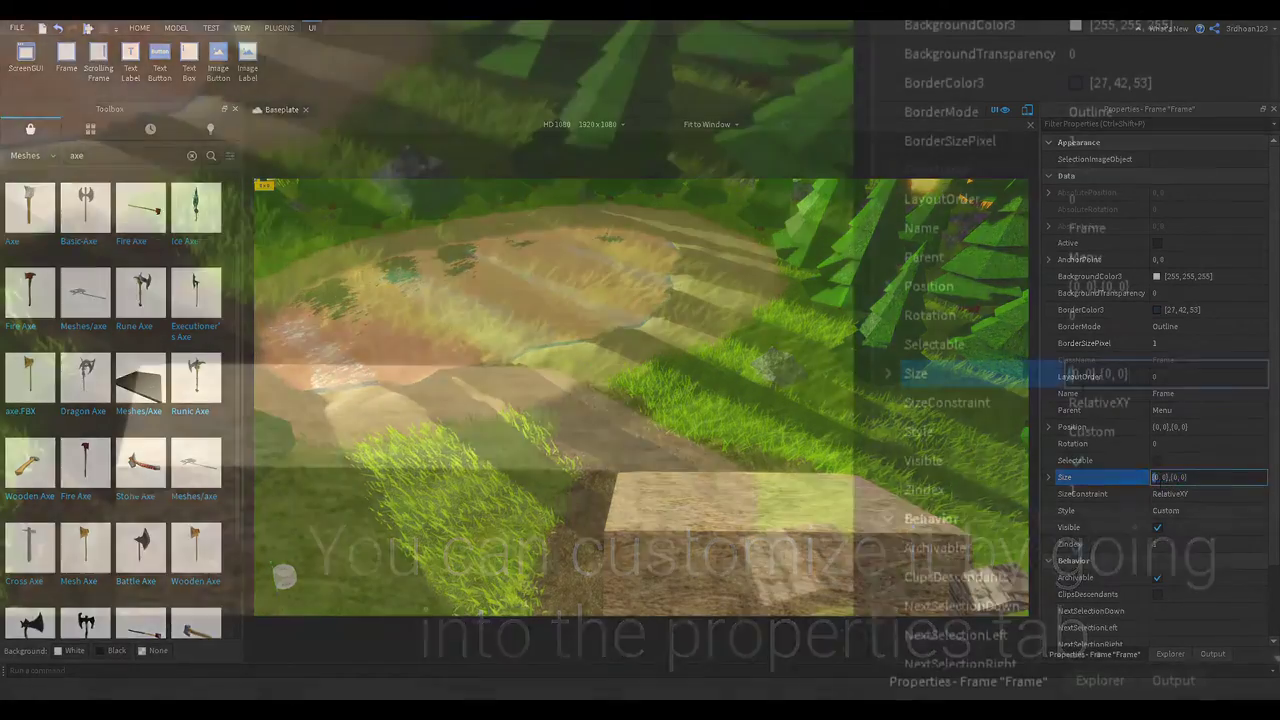
{"action": "left_click_drag", "start_coordinate": [1161, 479], "coordinate": [1155, 479]}
{"action": "type", "text": "1"}
{"action": "key", "text": "Return"}
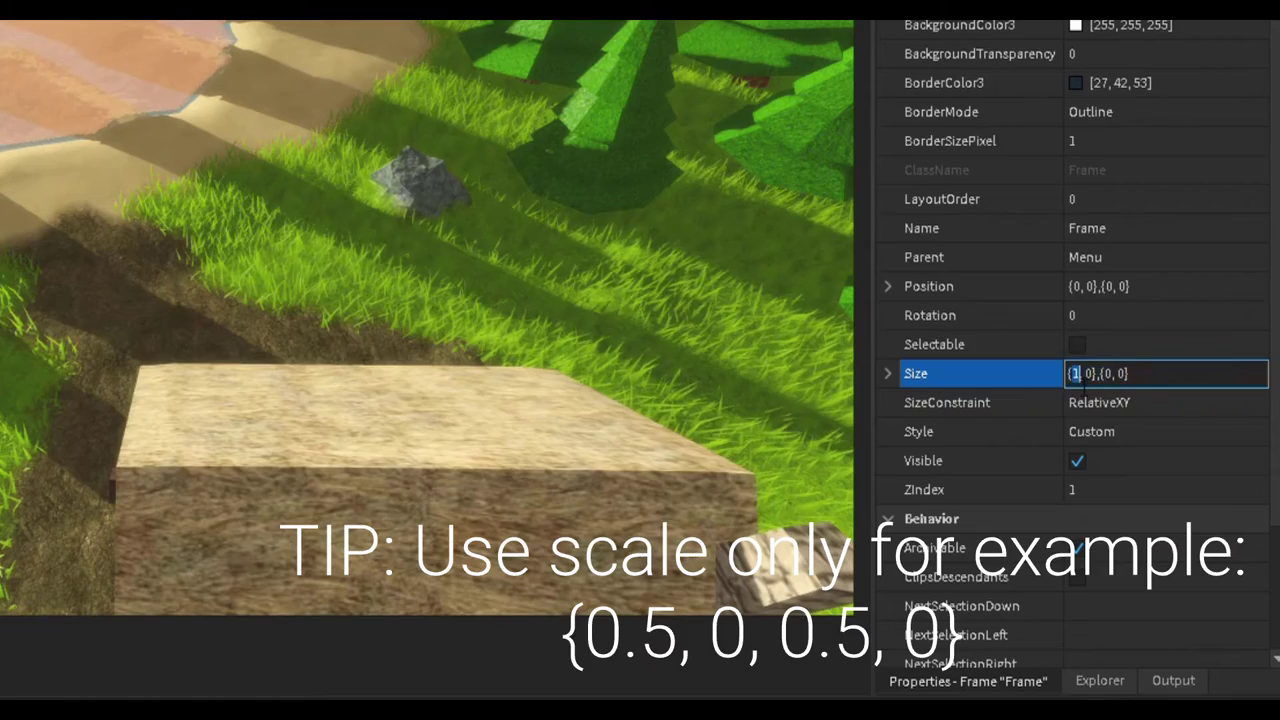
{"action": "type", "text": "0.5"}
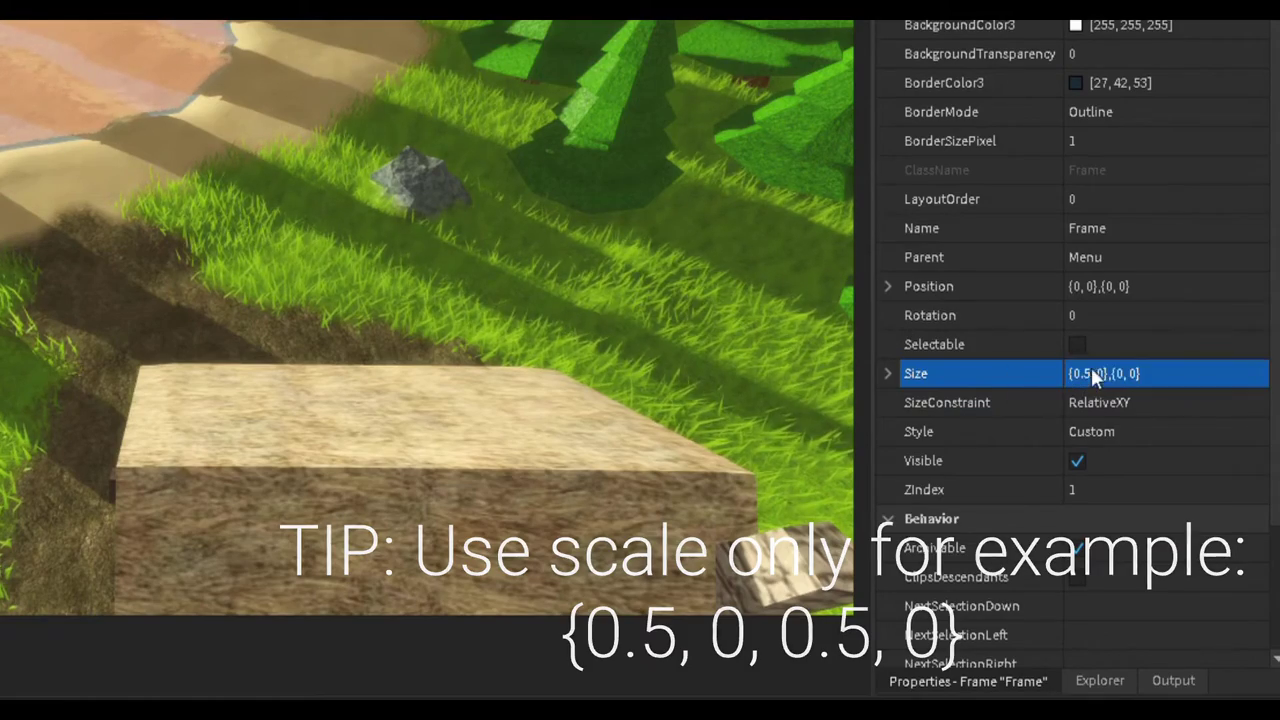
Step: Set the Frame's vertical size scale to 1 and its horizontal scale to 0.3
{"action": "double_click", "coordinate": [1118, 374]}
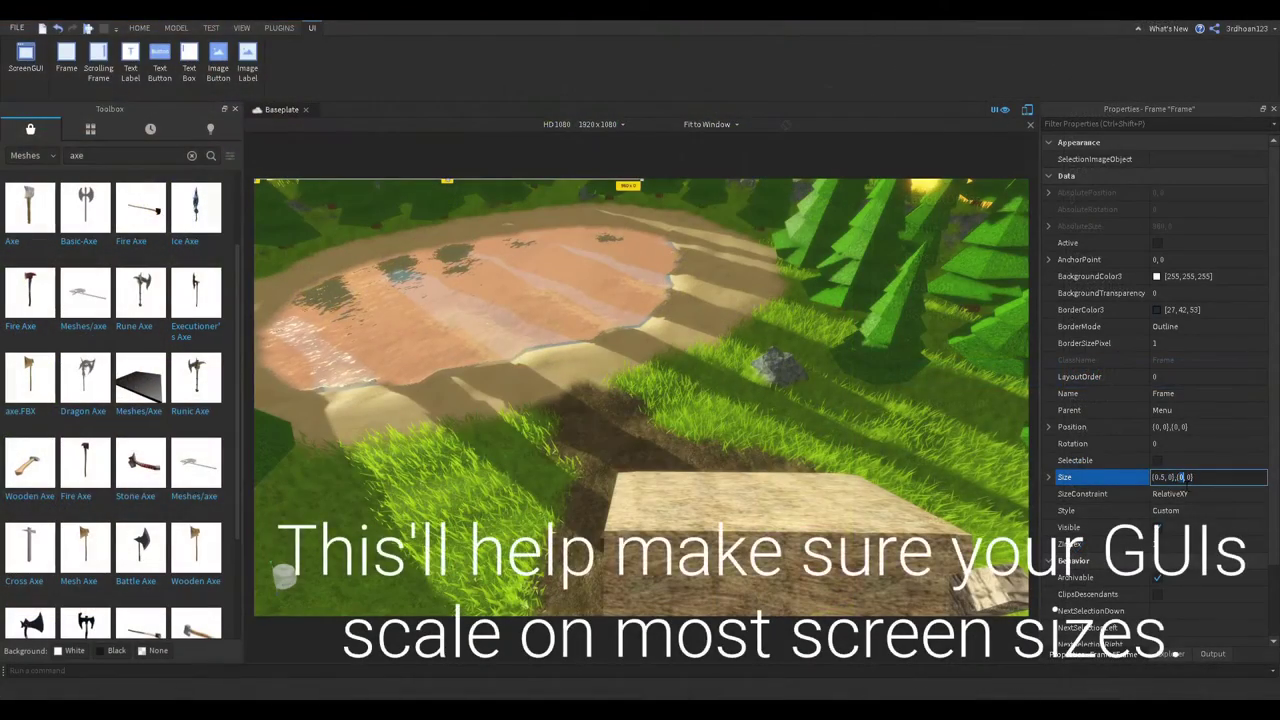
{"action": "type", "text": "1"}
{"action": "key", "text": "Return"}
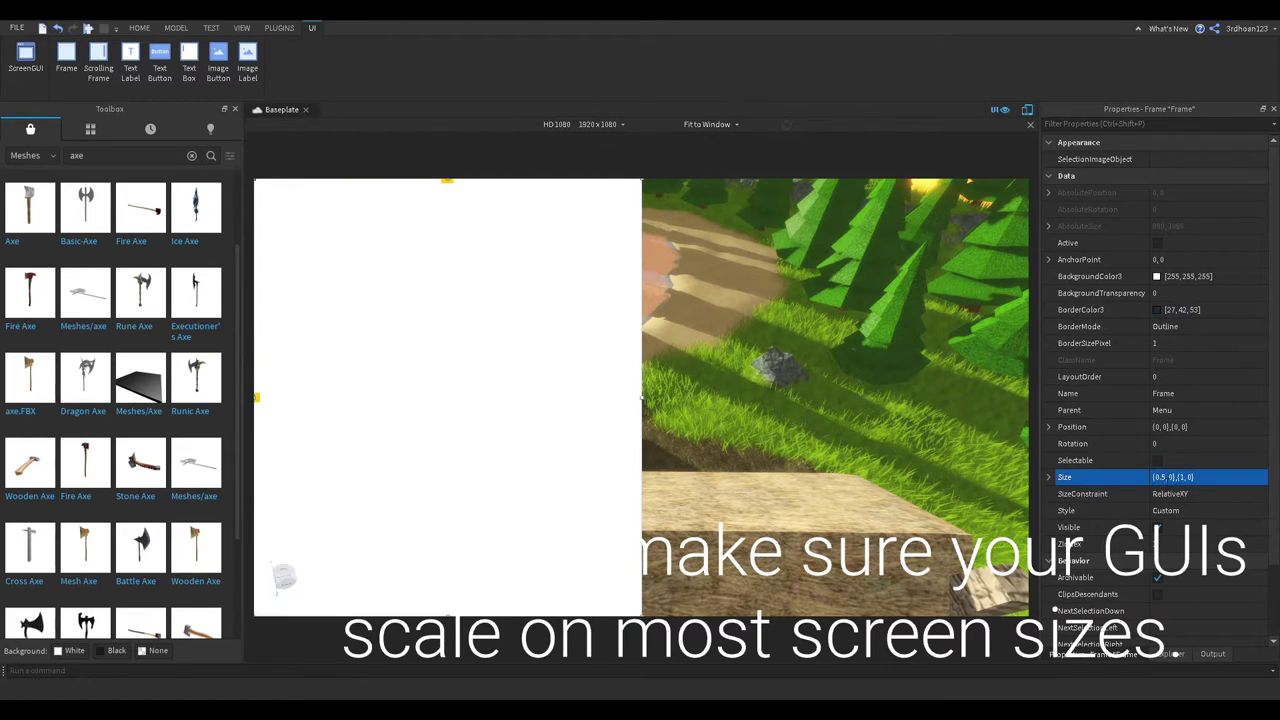
{"action": "type", "text": "3"}
{"action": "key", "text": "Return"}
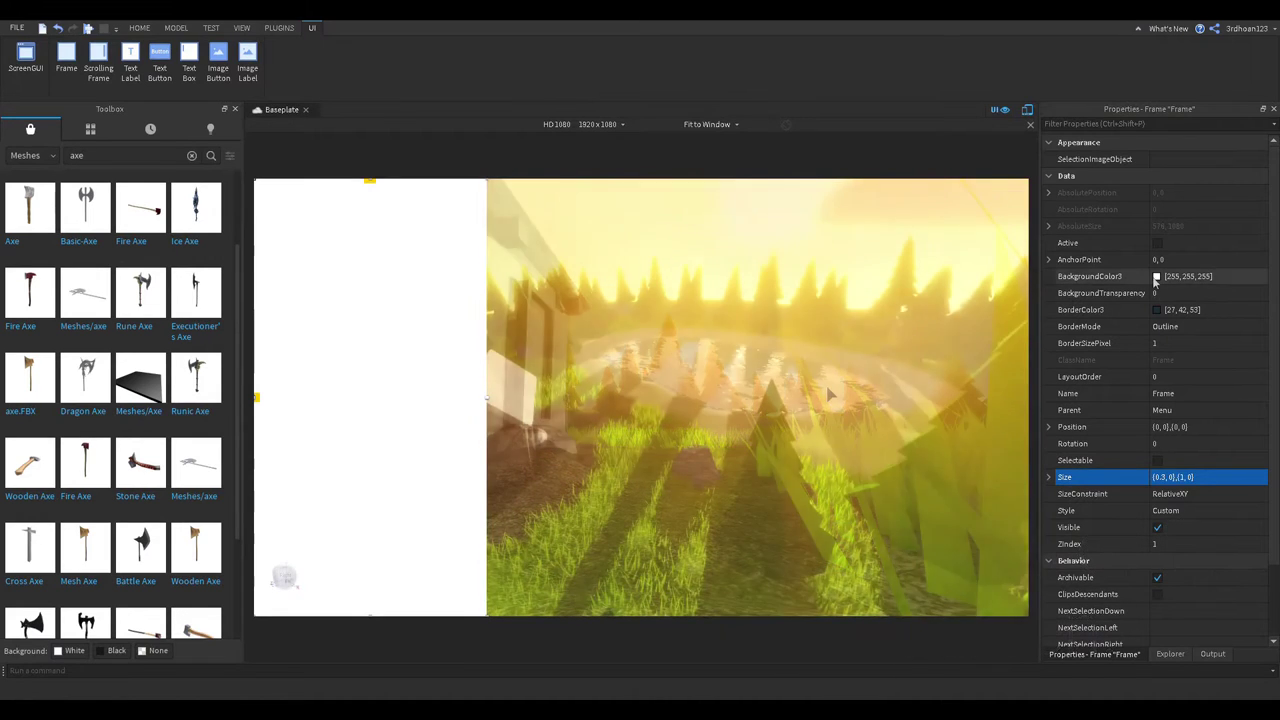
Step: Give the Frame a BackgroundTransparency of 0.5 and a black background colour [0, 0, 0]
{"action": "left_click", "coordinate": [1145, 280]}
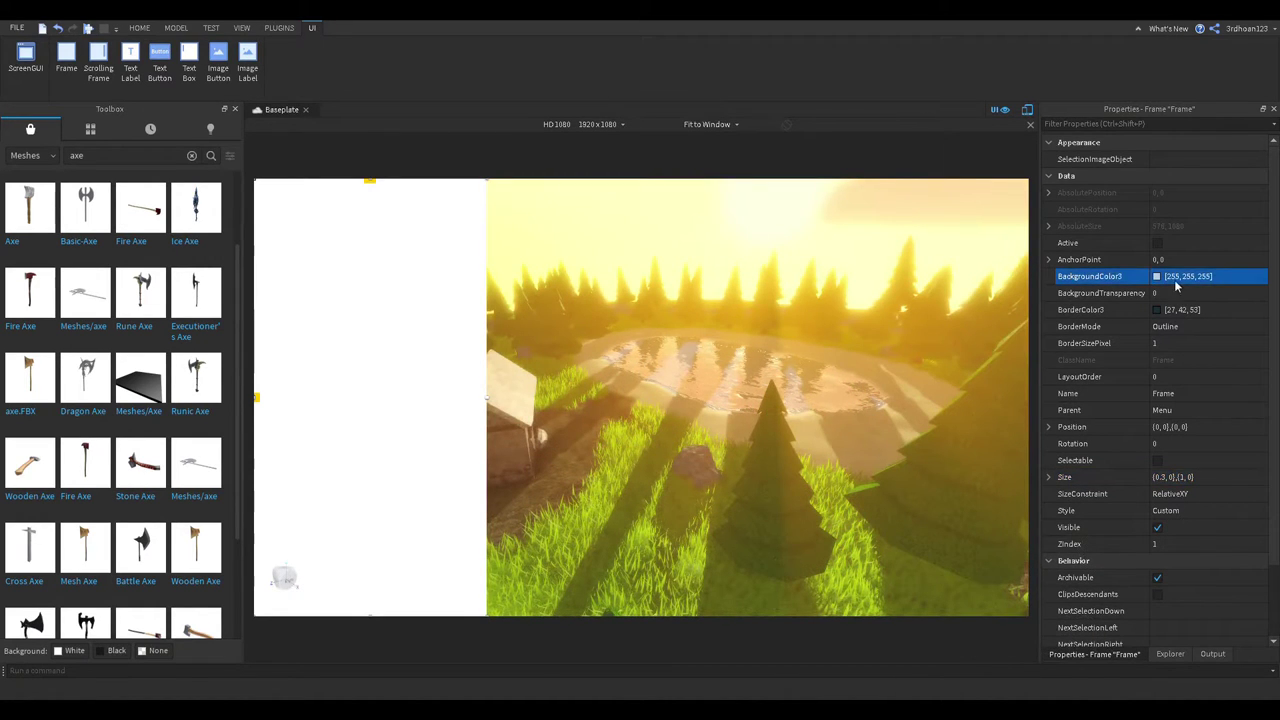
{"action": "type", "text": "0.5"}
{"action": "key", "text": "Return"}
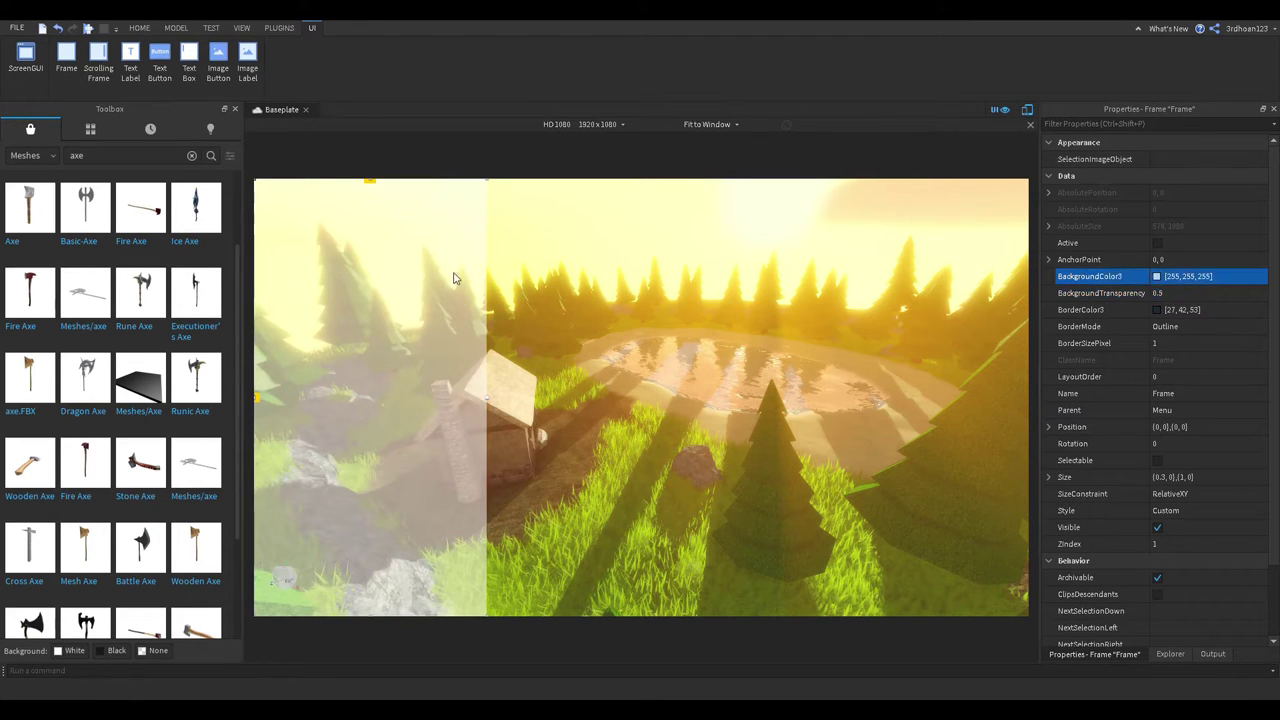
{"action": "left_click", "coordinate": [490, 261]}
{"action": "right_click_drag", "start_coordinate": [730, 477], "coordinate": [741, 474]}
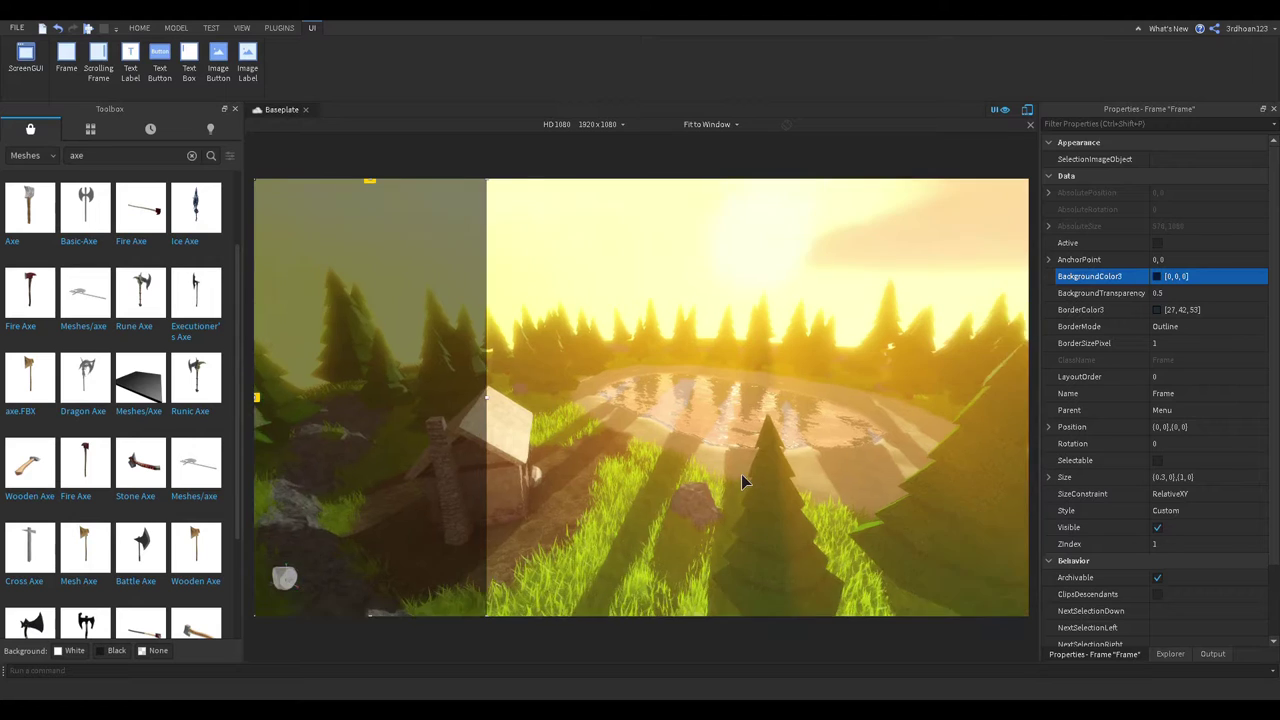
{"action": "scroll", "coordinate": [741, 474], "scroll_direction": "up", "scroll_amount": 2}
Step: Rename the Frame inside the Menu ScreenGui as Sidebar
{"action": "left_click", "coordinate": [1168, 654]}
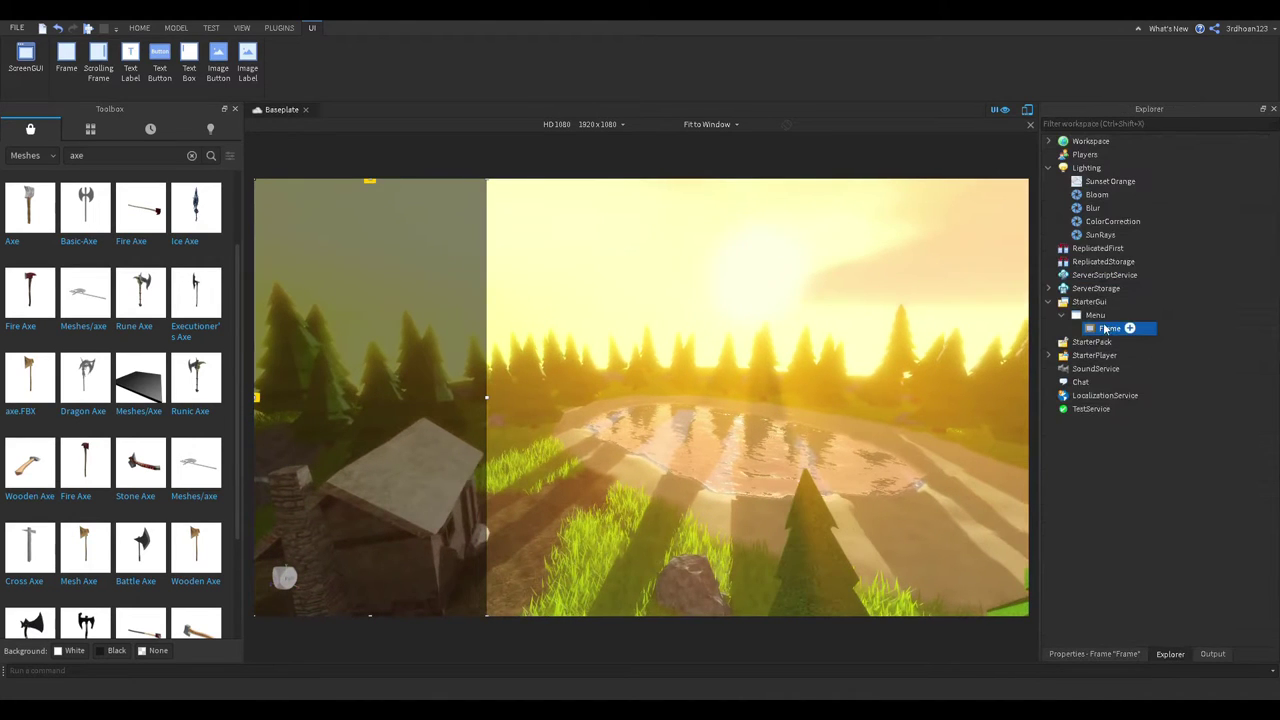
{"action": "double_click", "coordinate": [1094, 332]}
{"action": "type", "text": "Sidebar"}
{"action": "key", "text": "Return"}
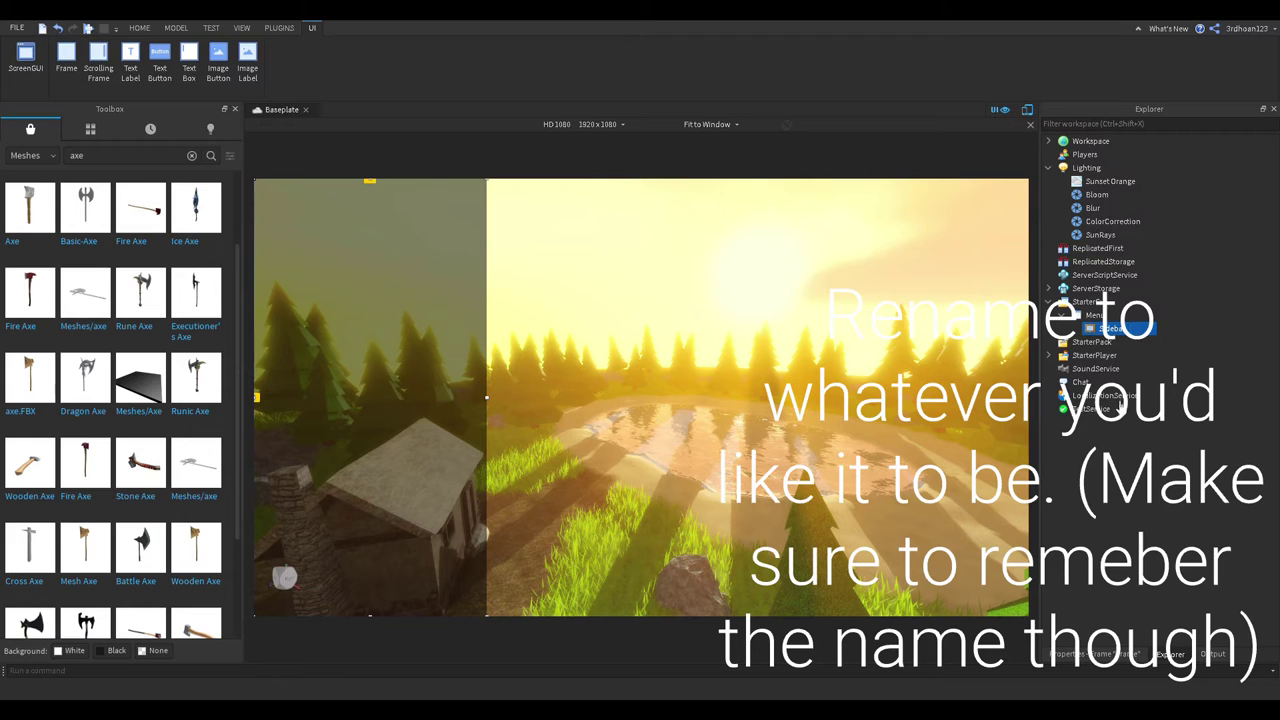
Step: Insert a TextLabel into the Sidebar frame and rename it Title
{"action": "left_click", "coordinate": [1093, 541]}
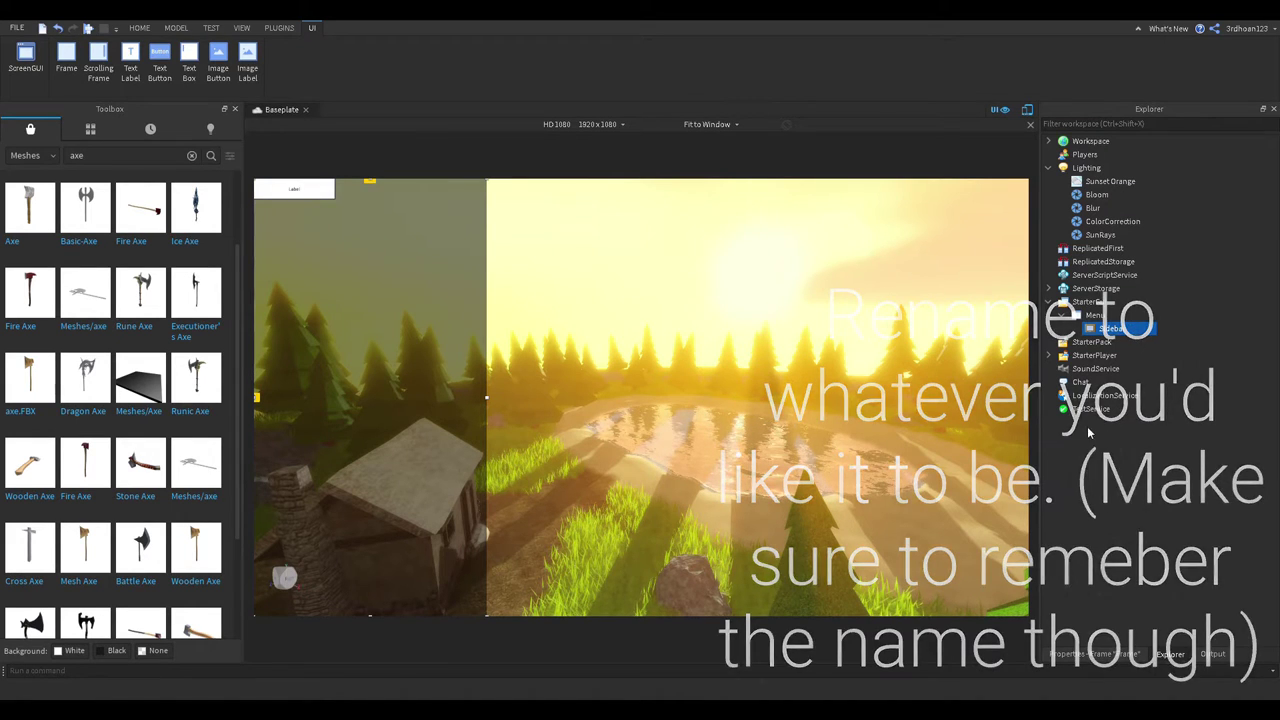
{"action": "left_click", "coordinate": [1115, 346]}
{"action": "double_click", "coordinate": [1112, 344]}
{"action": "type", "text": "Title"}
{"action": "key", "text": "Return"}
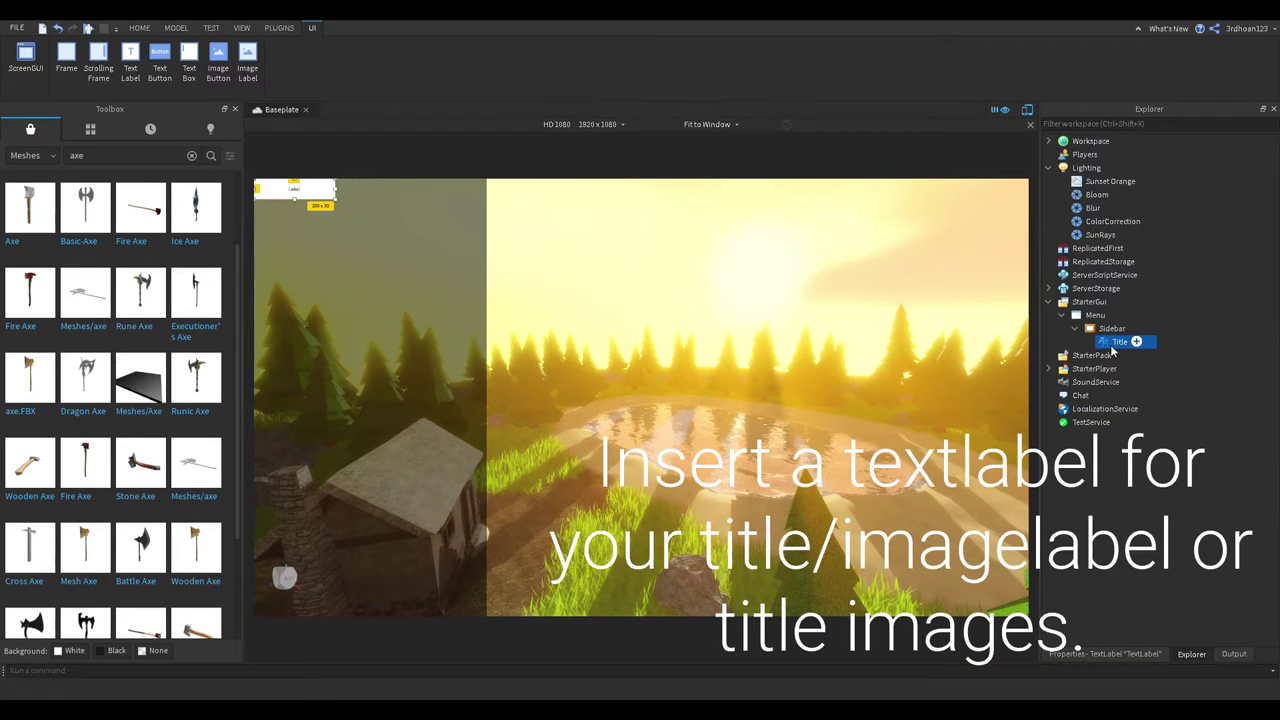
Step: Set the Title label's Size to {1, 0},{0.3, 0} so it spans the full width of the Sidebar
{"action": "left_click", "coordinate": [1105, 654]}
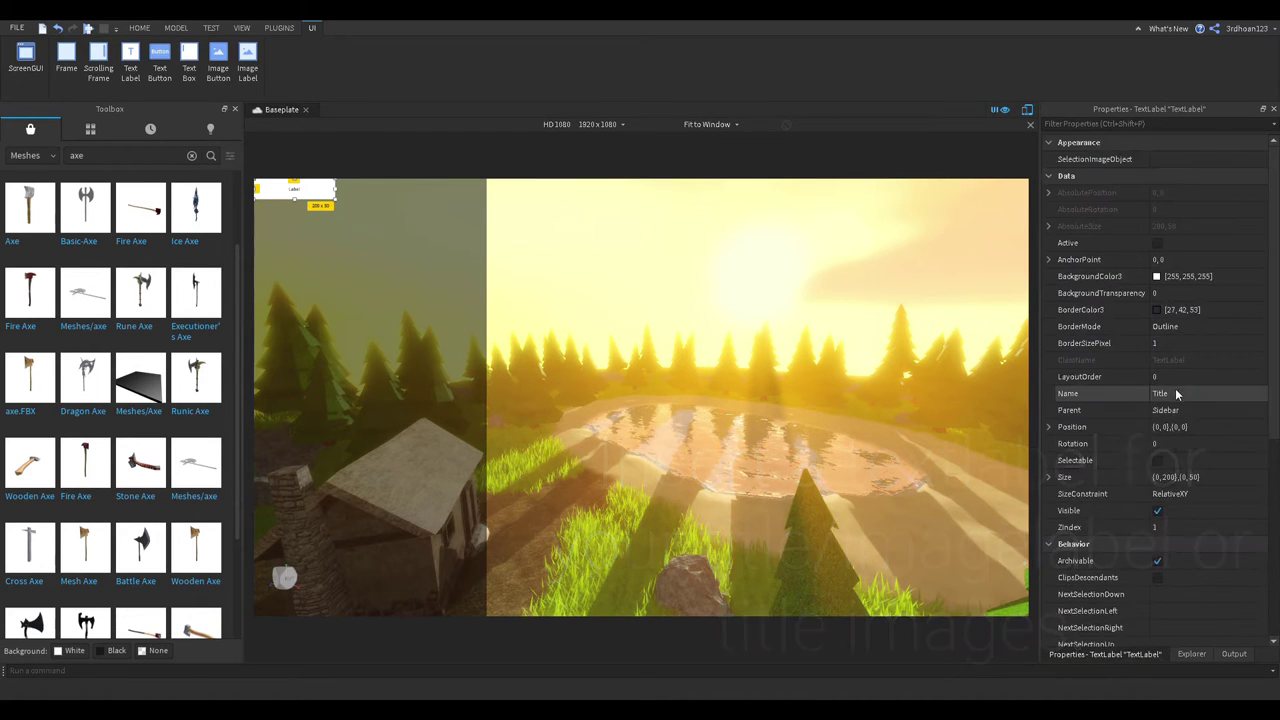
{"action": "double_click", "coordinate": [1157, 481]}
{"action": "type", "text": "1"}
{"action": "key", "text": "Return"}
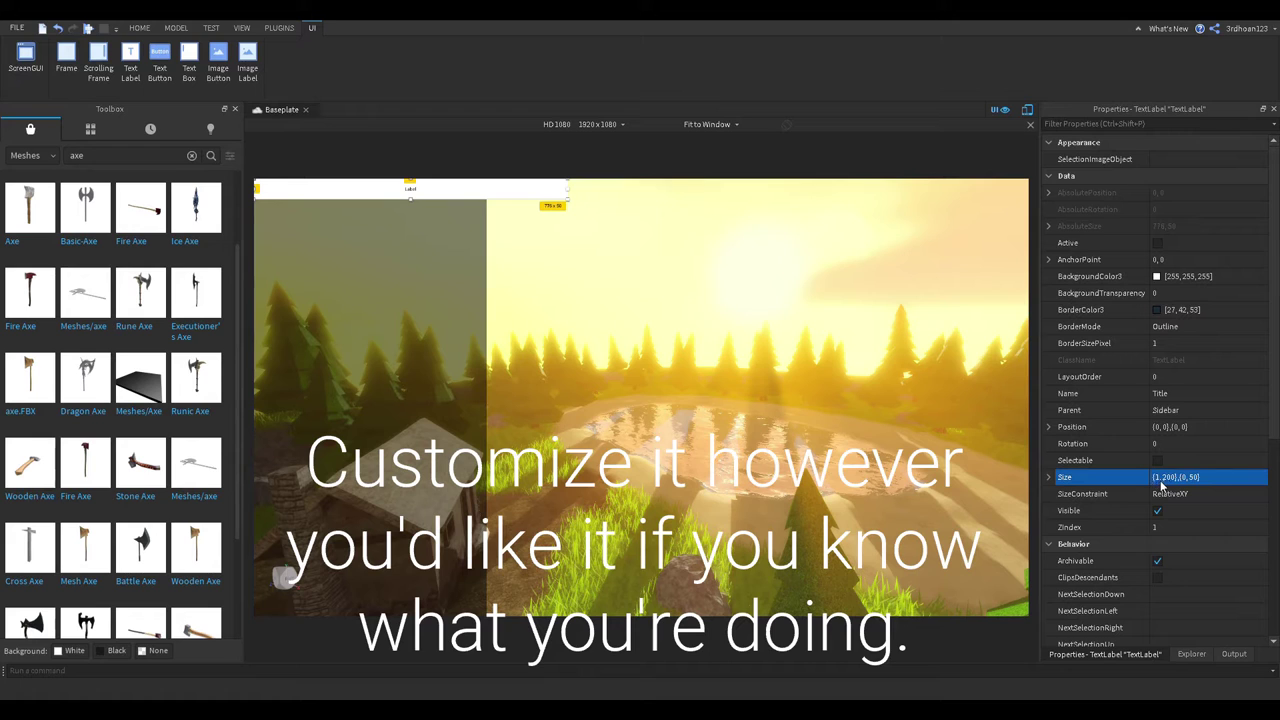
{"action": "double_click", "coordinate": [1168, 477]}
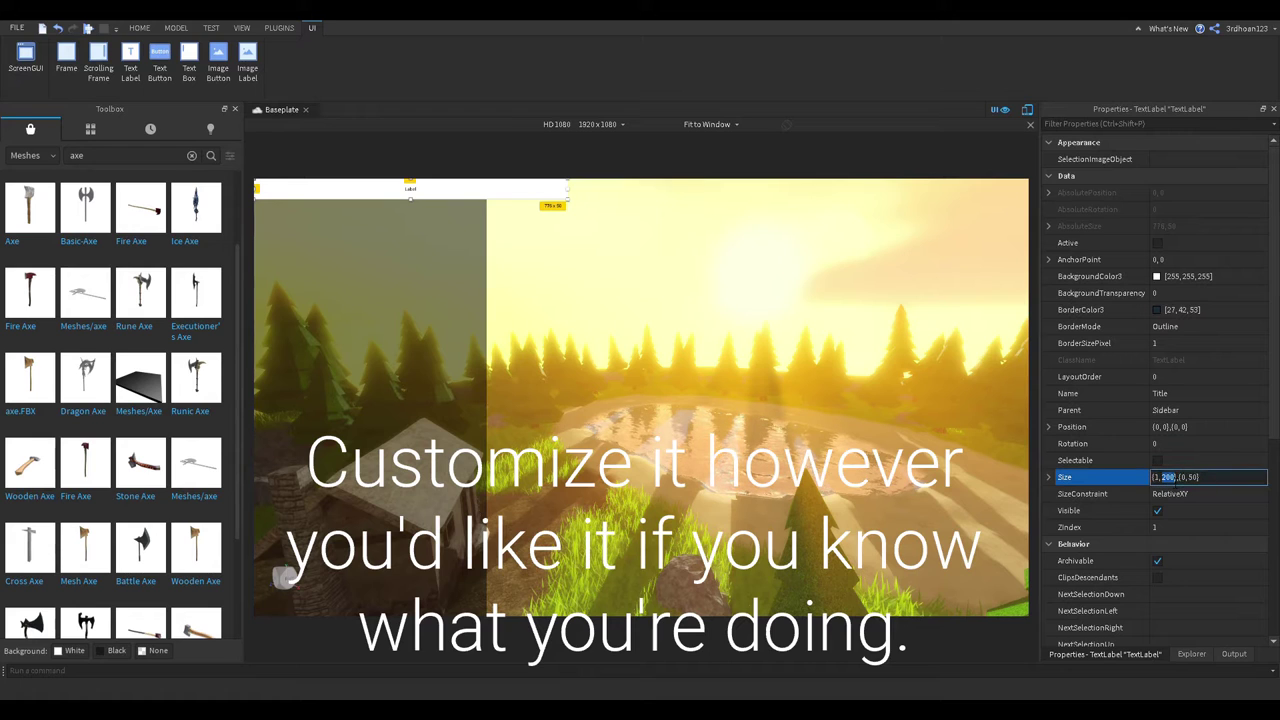
{"action": "key", "text": "Return"}
{"action": "left_click", "coordinate": [1184, 479]}
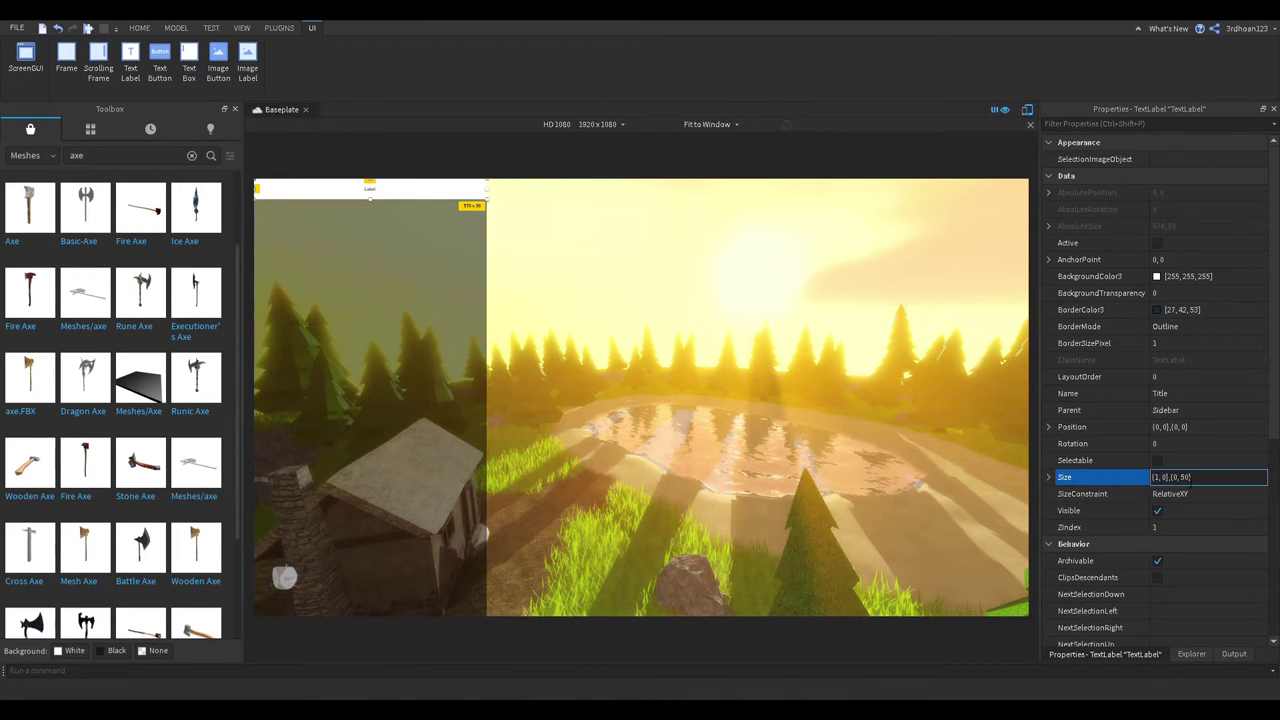
{"action": "type", "text": "0.3"}
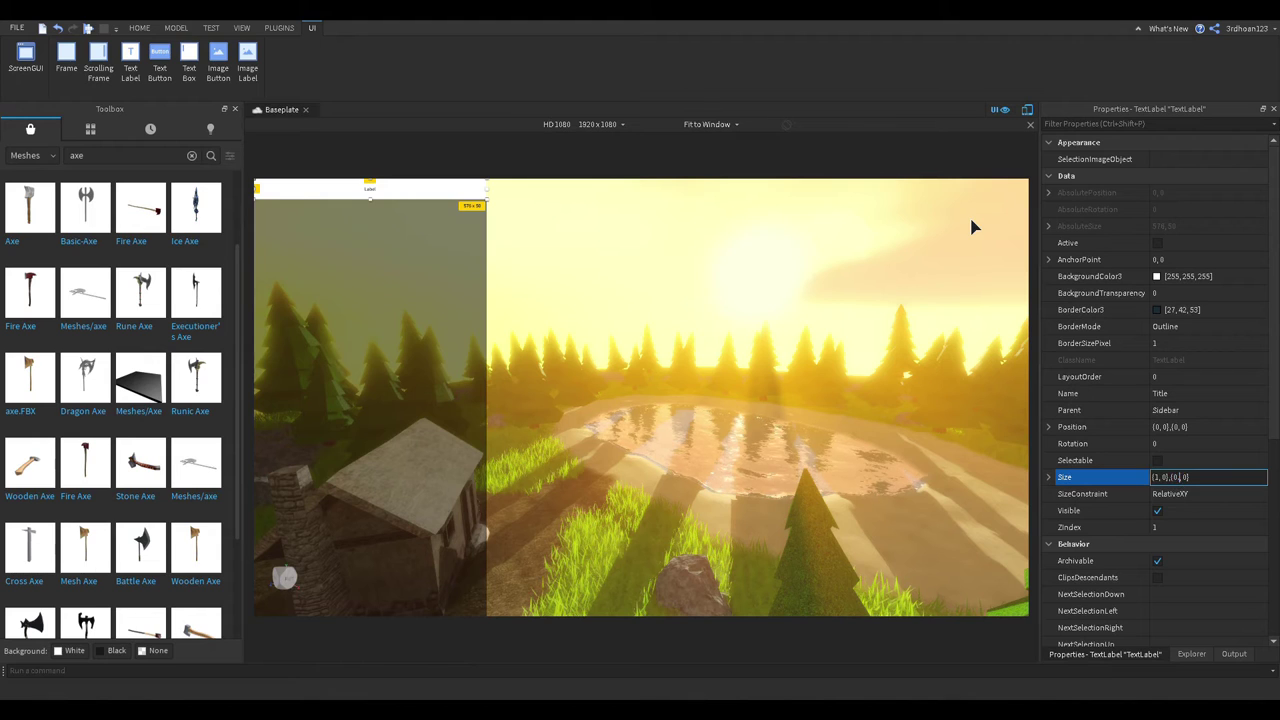
{"action": "key", "text": "Return"}
Step: Set the Title label's BackgroundTransparency to 1 and enable TextScaled
{"action": "left_click", "coordinate": [1165, 293]}
{"action": "type", "text": "1"}
{"action": "key", "text": "Return"}
{"action": "scroll", "coordinate": [1160, 450], "scroll_direction": "down", "scroll_amount": 5}
{"action": "left_click", "coordinate": [1157, 527]}
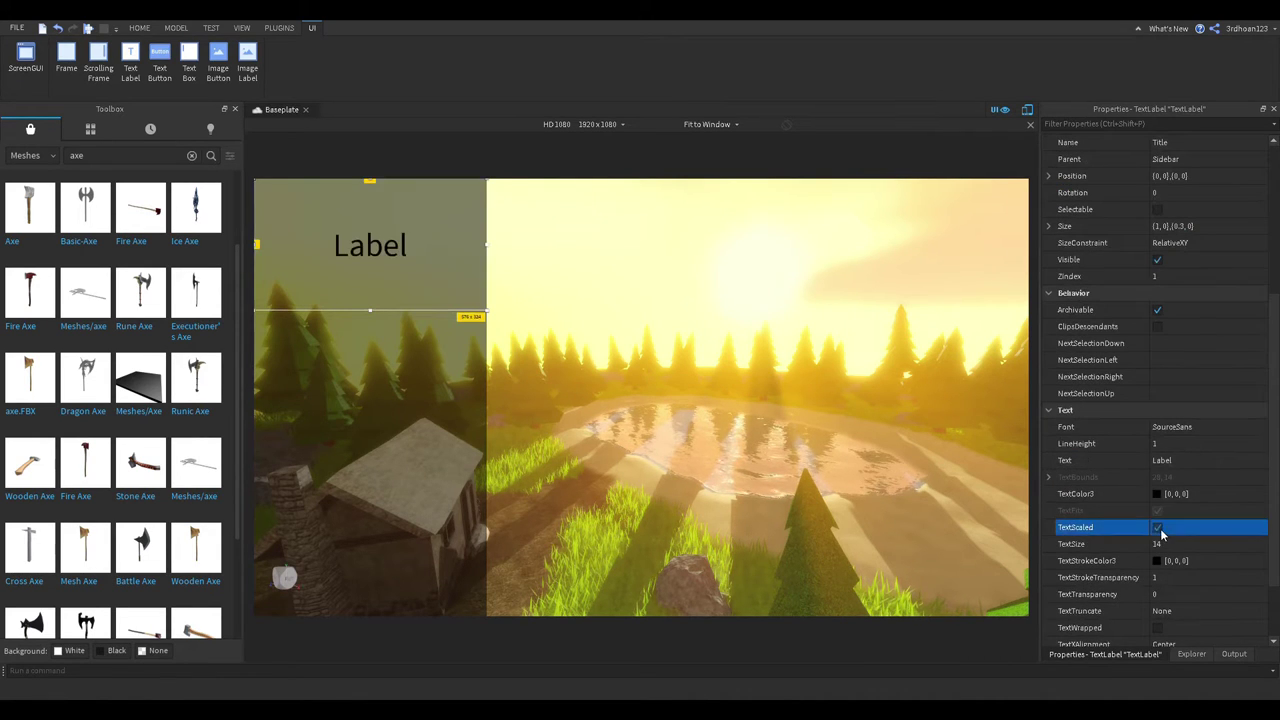
Step: Set the Title label's text to "The Morning Sun"
{"action": "left_click", "coordinate": [1160, 460]}
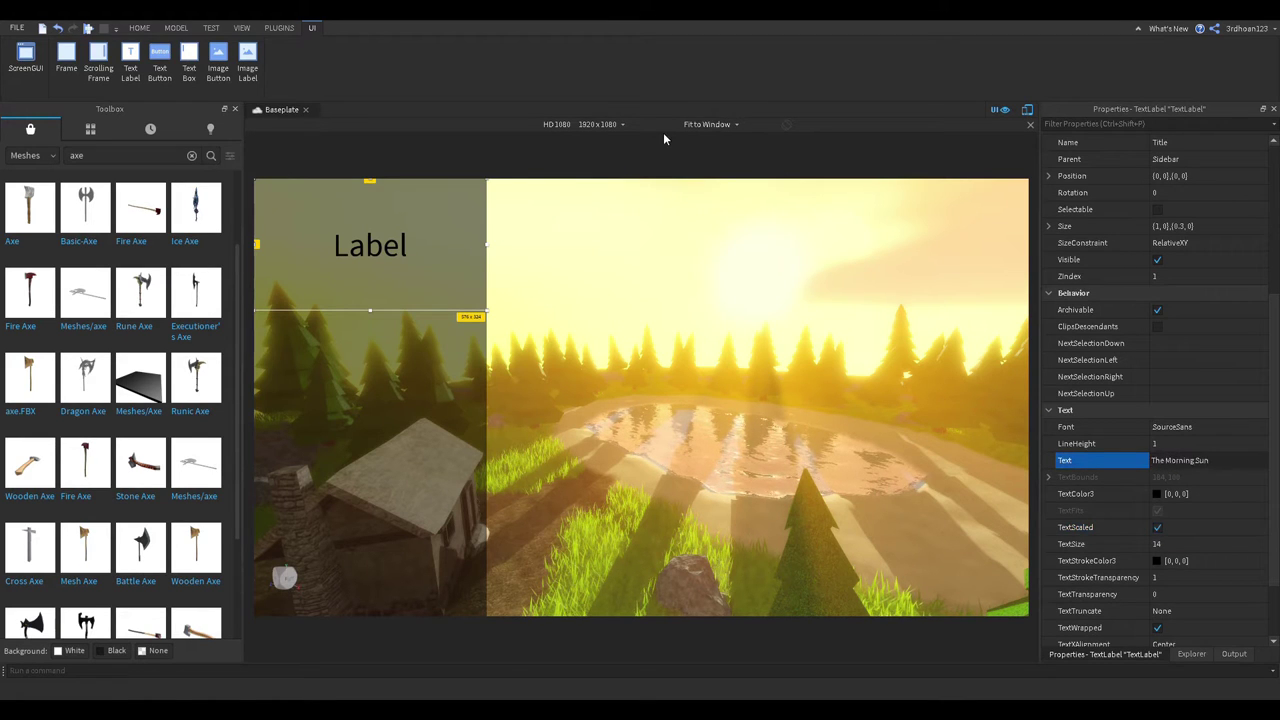
{"action": "type", "text": "The Morning Sun"}
{"action": "key", "text": "Return"}
Step: Give the Title label the SourceSansLight font and a white text colour [255, 255, 255]
{"action": "left_click", "coordinate": [1172, 428]}
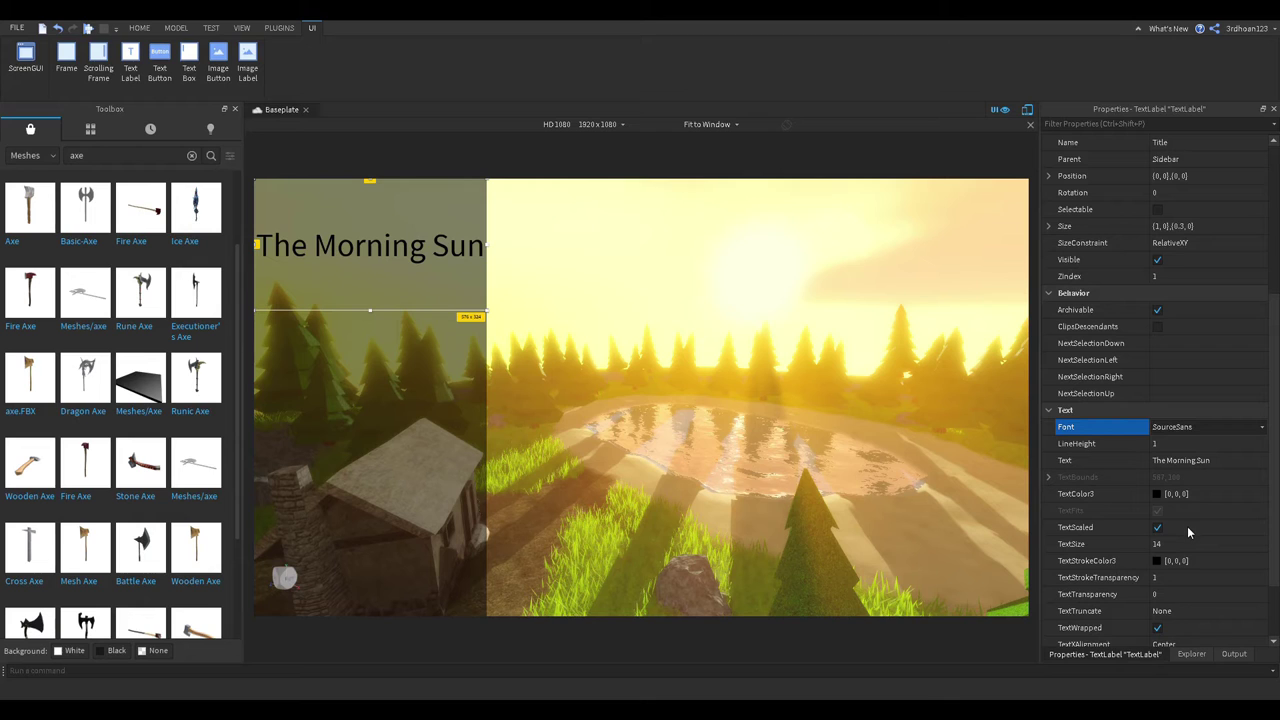
{"action": "left_click", "coordinate": [1155, 494]}
{"action": "left_click", "coordinate": [625, 357]}
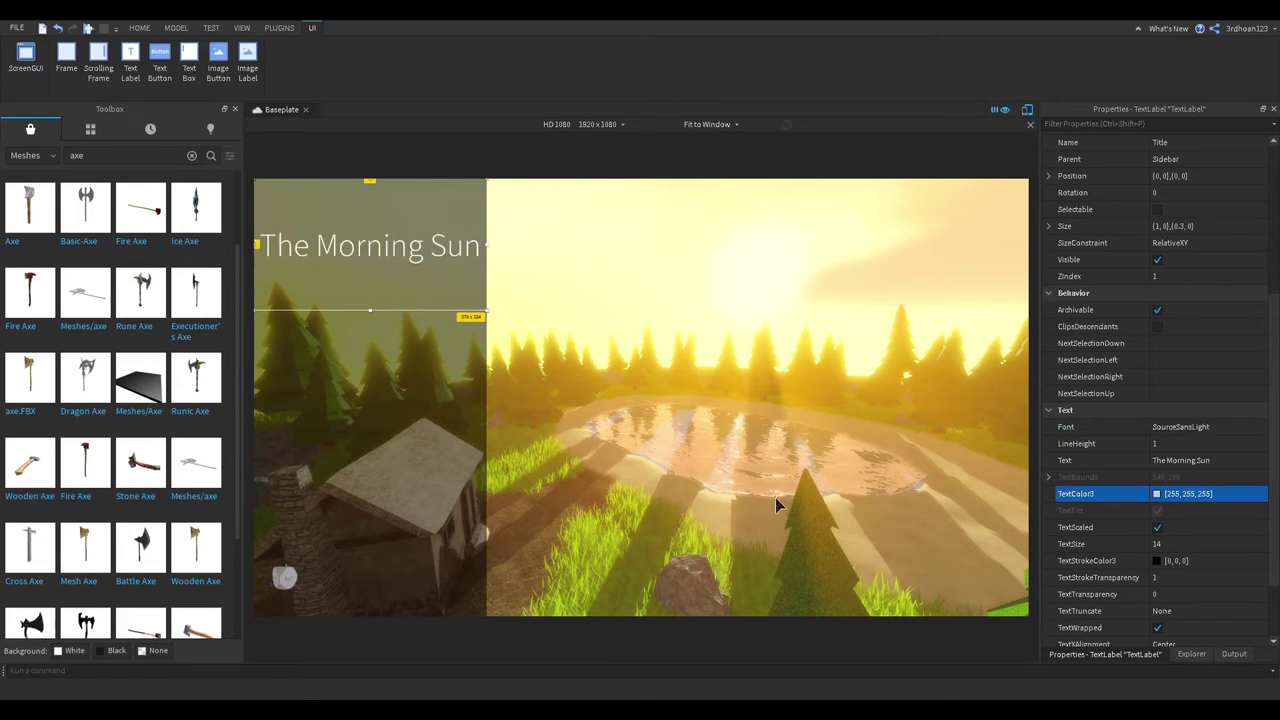
Step: Try aligning the Title label's text horizontally to Left, and undo the alignment change
{"action": "scroll", "coordinate": [1138, 500], "scroll_direction": "down", "scroll_amount": 1}
{"action": "double_click", "coordinate": [1180, 410]}
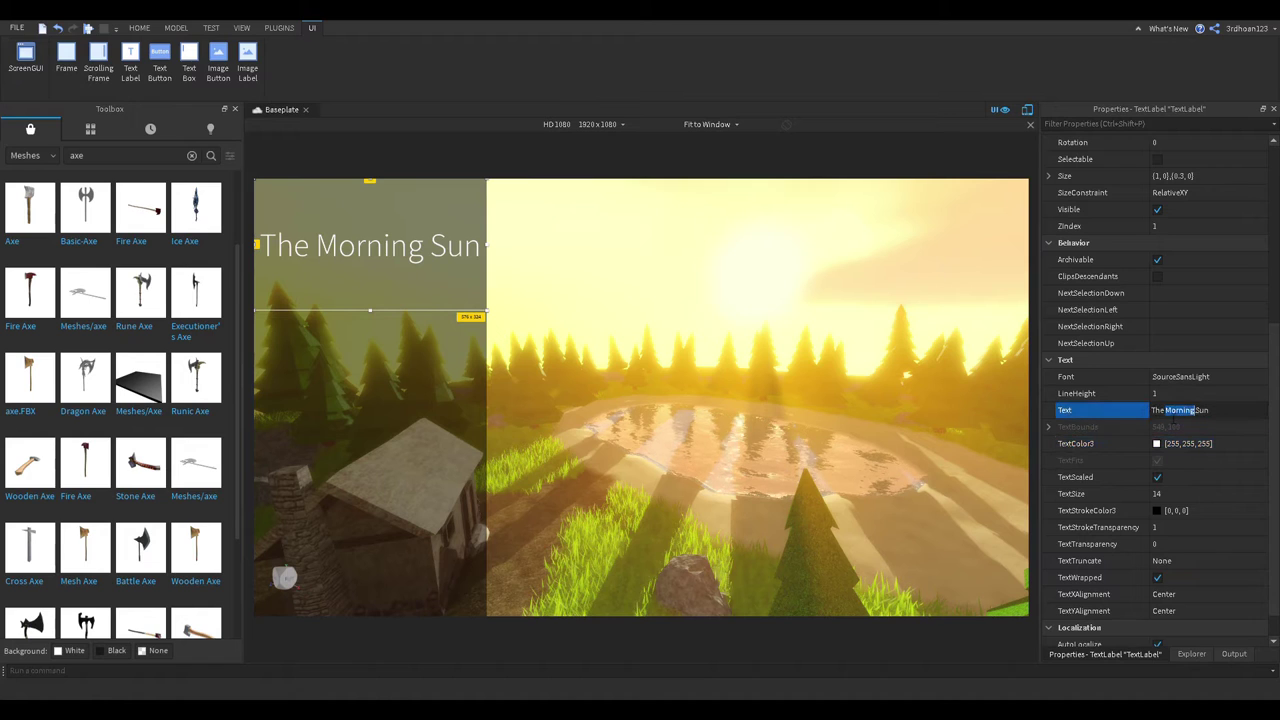
{"action": "left_click", "coordinate": [1166, 494]}
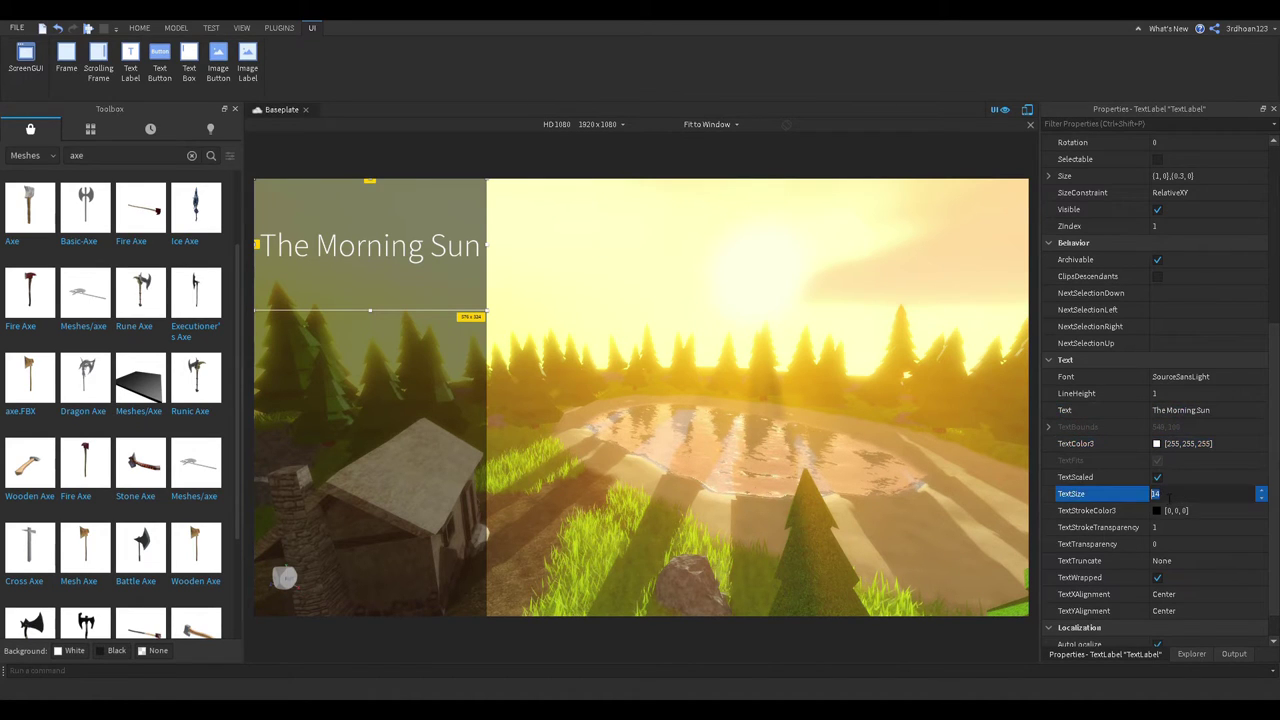
{"action": "left_click", "coordinate": [1160, 561]}
{"action": "left_click", "coordinate": [1163, 566]}
{"action": "left_click", "coordinate": [1162, 586]}
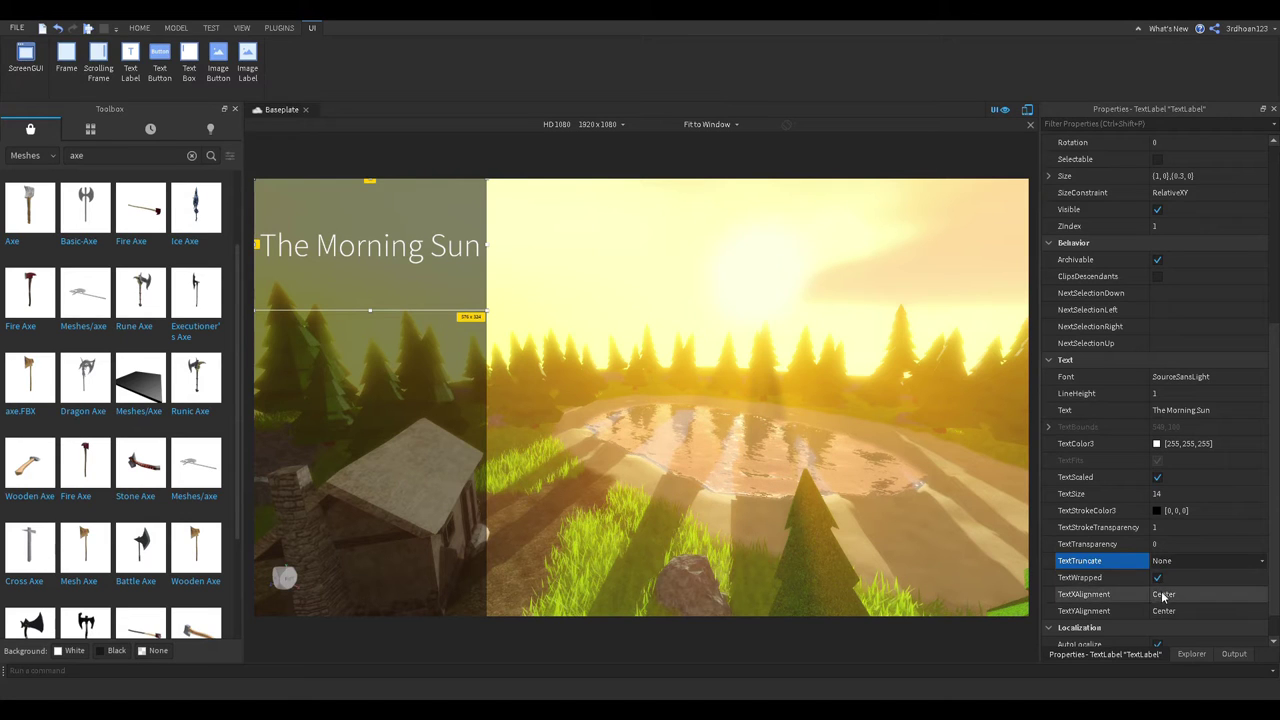
{"action": "left_click", "coordinate": [1163, 597]}
{"action": "left_click", "coordinate": [1164, 594]}
{"action": "left_click", "coordinate": [1163, 605]}
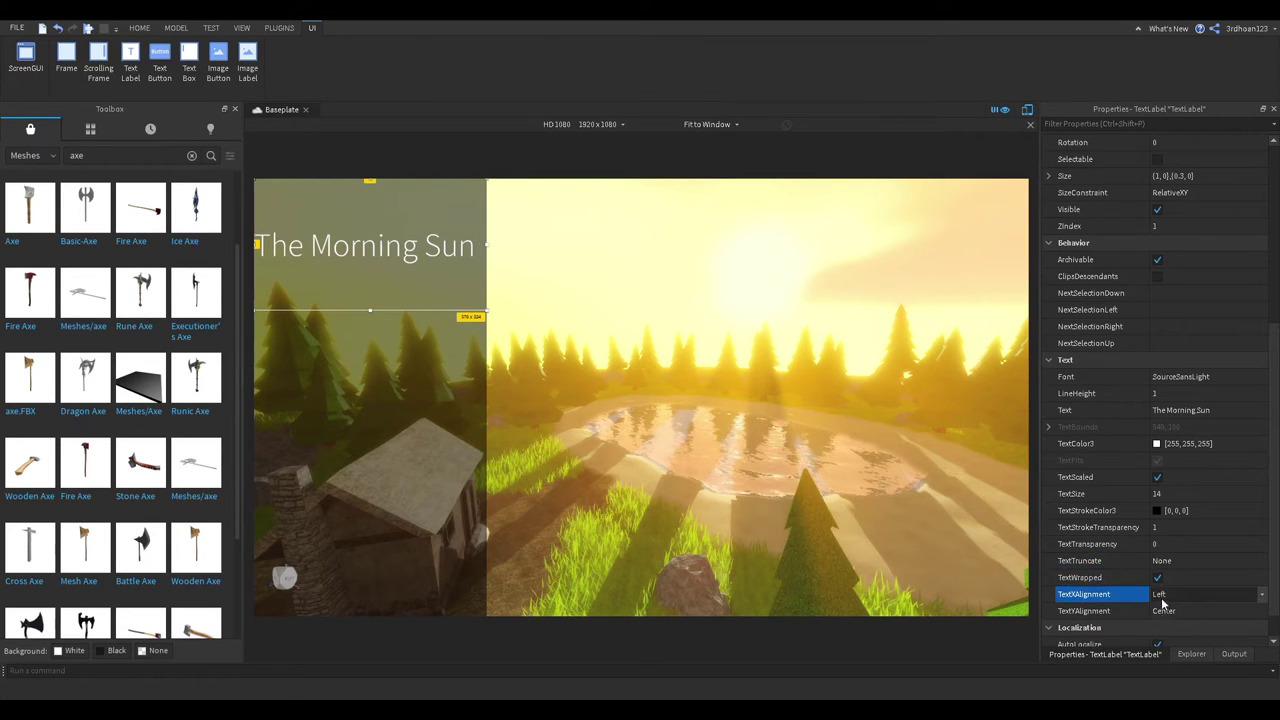
{"action": "key", "text": "ctrl+z"}
Step: Change the Title label's text to "The Morning Afternoon"
{"action": "left_click", "coordinate": [1218, 418]}
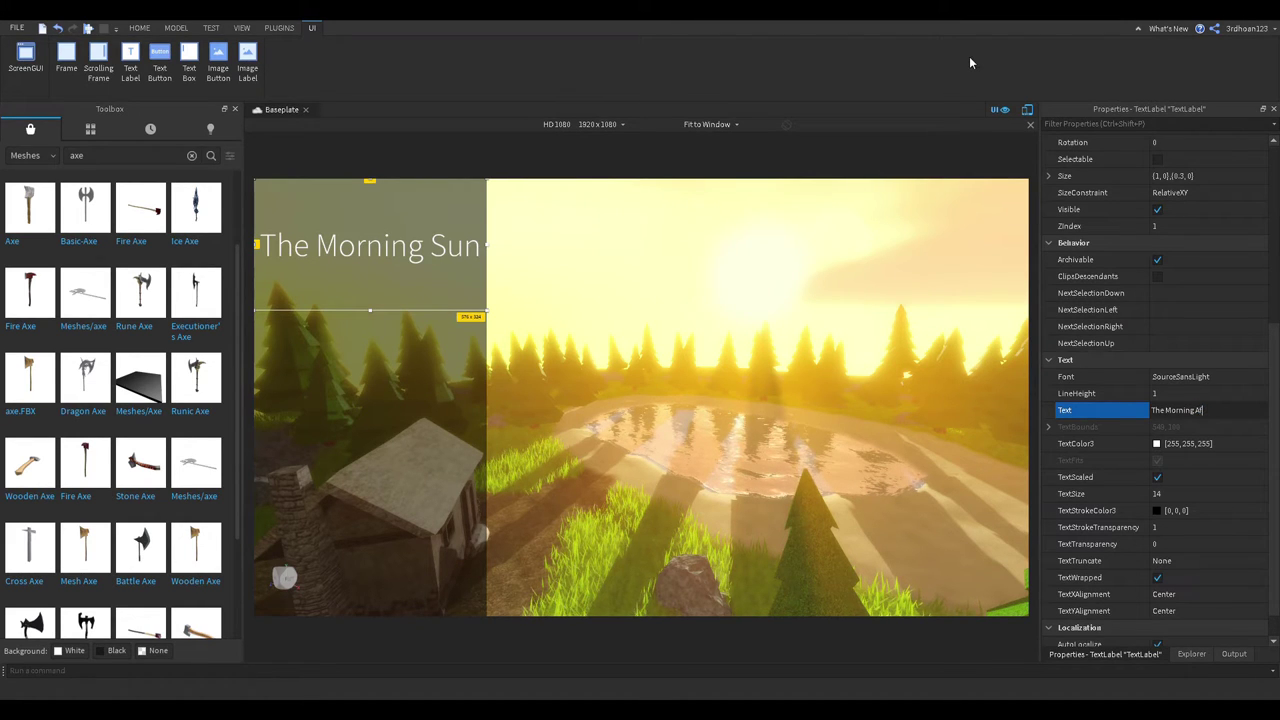
{"action": "key", "text": "Return"}
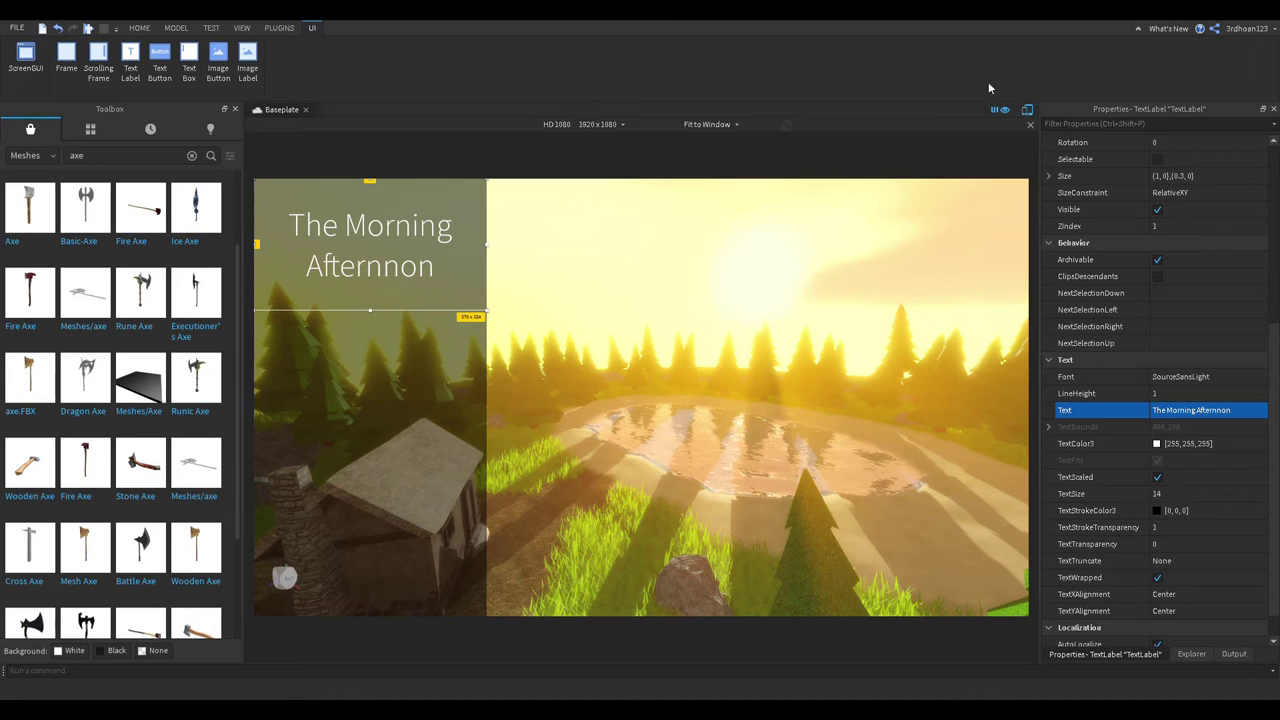
{"action": "double_click", "coordinate": [1206, 410]}
{"action": "type", "text": "Afternoon"}
{"action": "key", "text": "Return"}
{"action": "right_click_drag", "start_coordinate": [719, 249], "coordinate": [713, 250]}
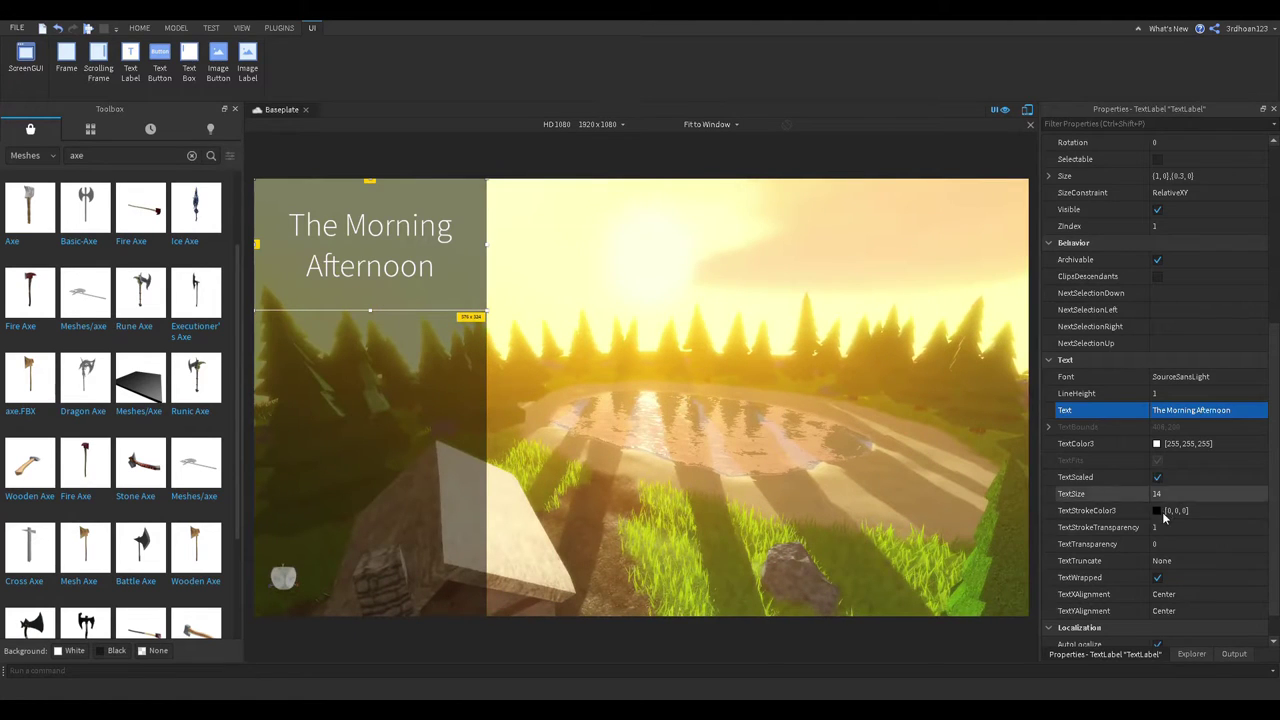
{"action": "left_click", "coordinate": [1191, 653]}
{"action": "left_click", "coordinate": [1095, 314]}
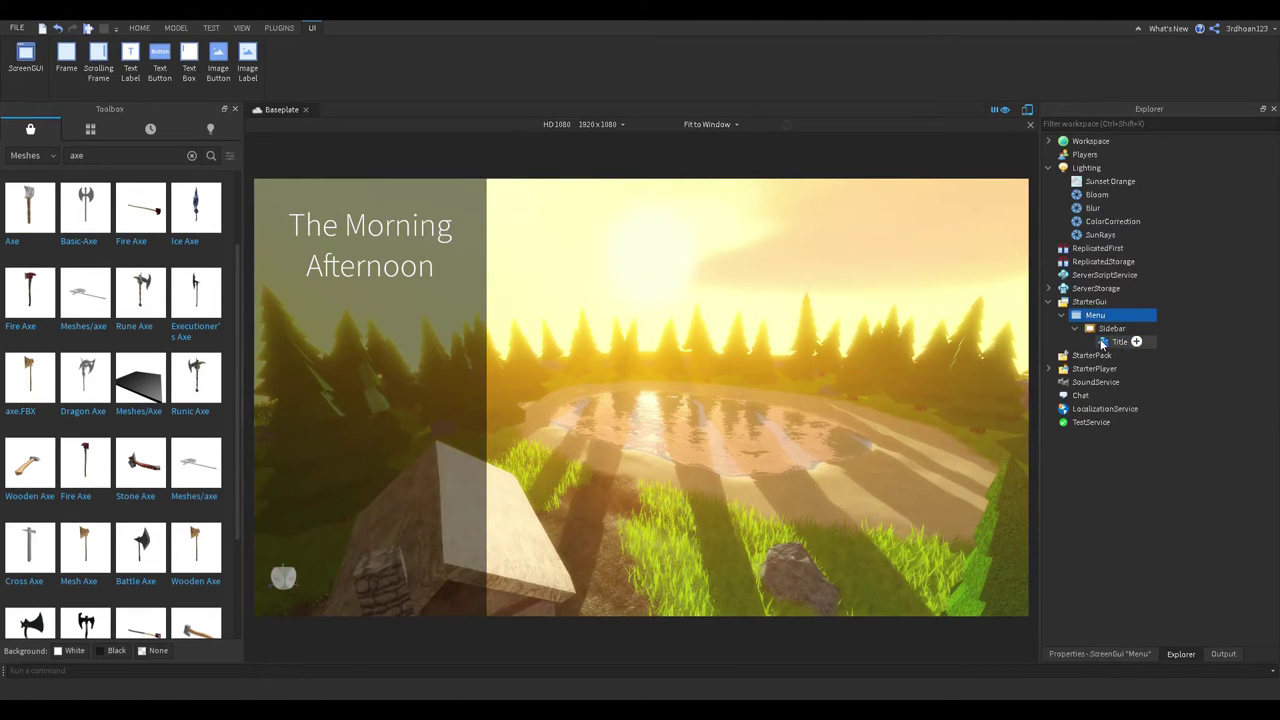
{"action": "left_click", "coordinate": [1112, 342]}
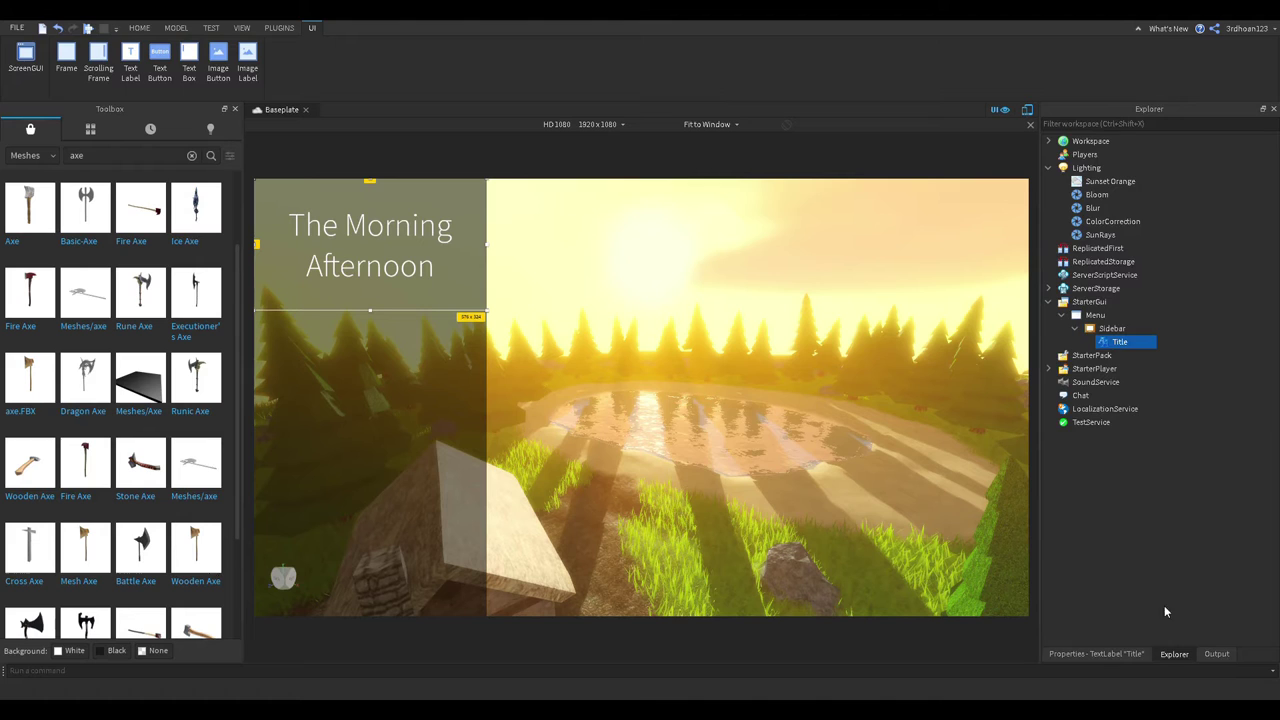
{"action": "left_click", "coordinate": [1096, 653]}
{"action": "left_click", "coordinate": [1174, 653]}
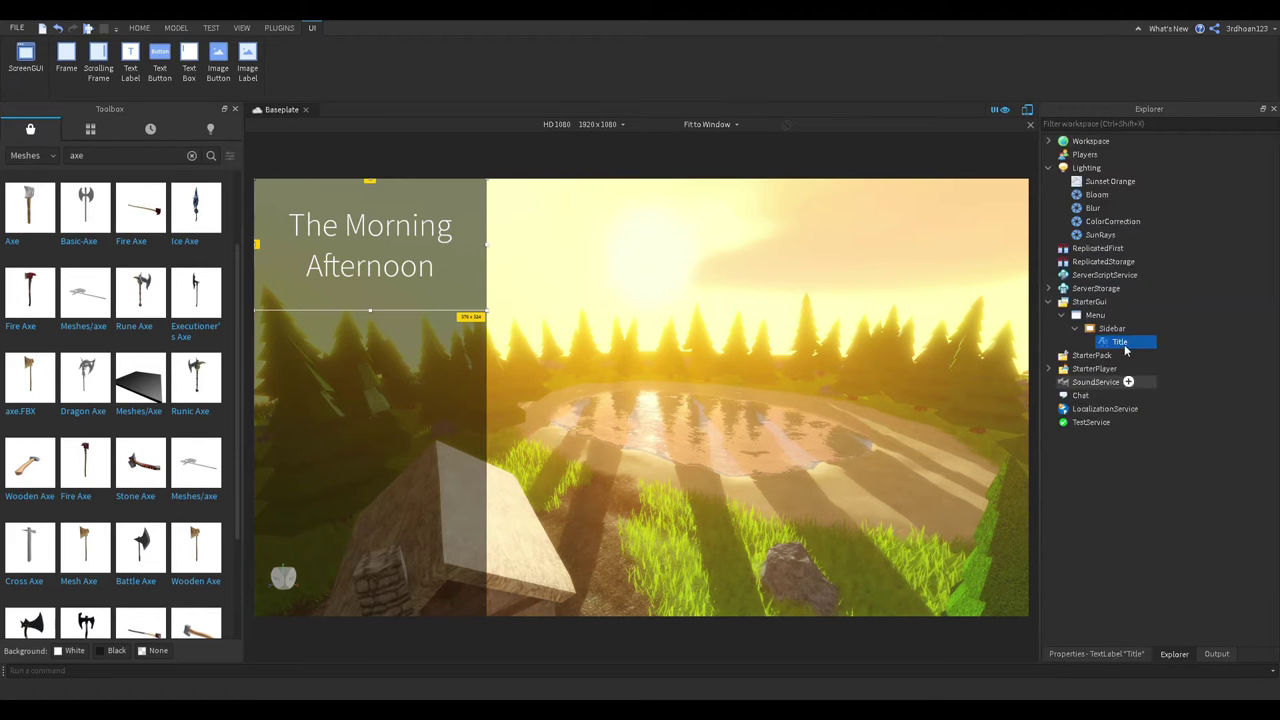
{"action": "left_click", "coordinate": [1120, 330]}
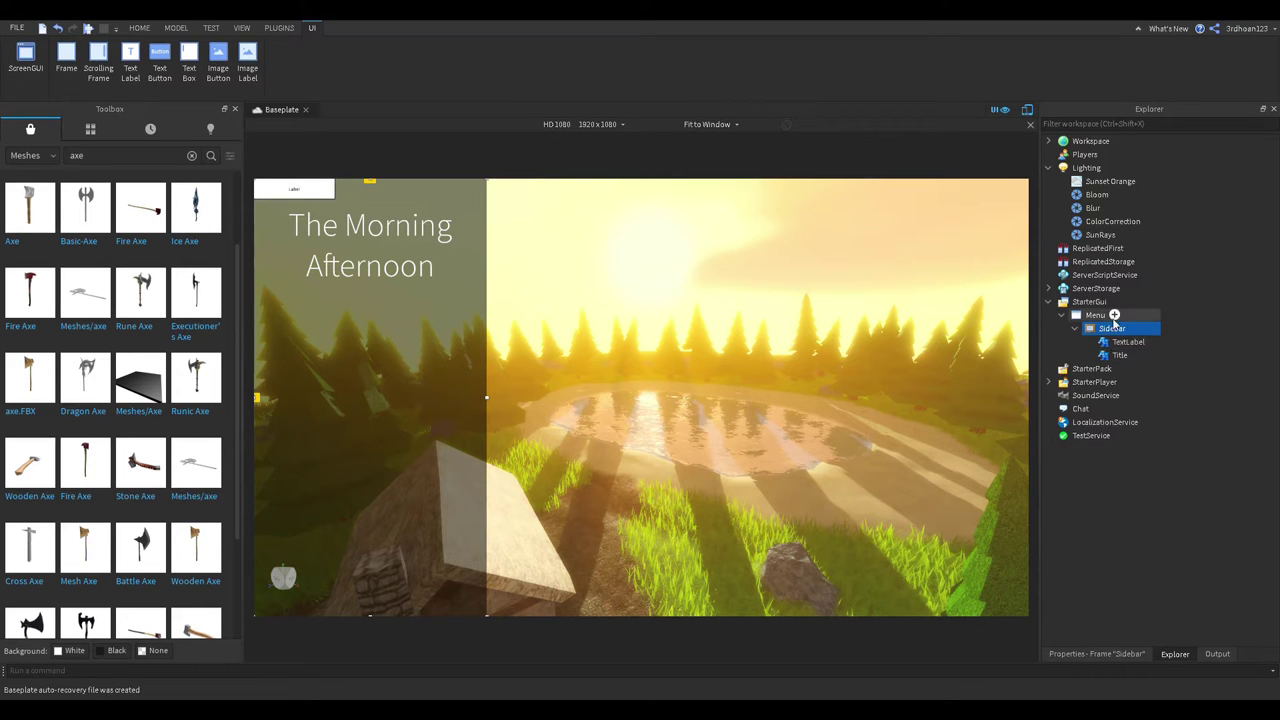
{"action": "left_click", "coordinate": [1113, 357]}
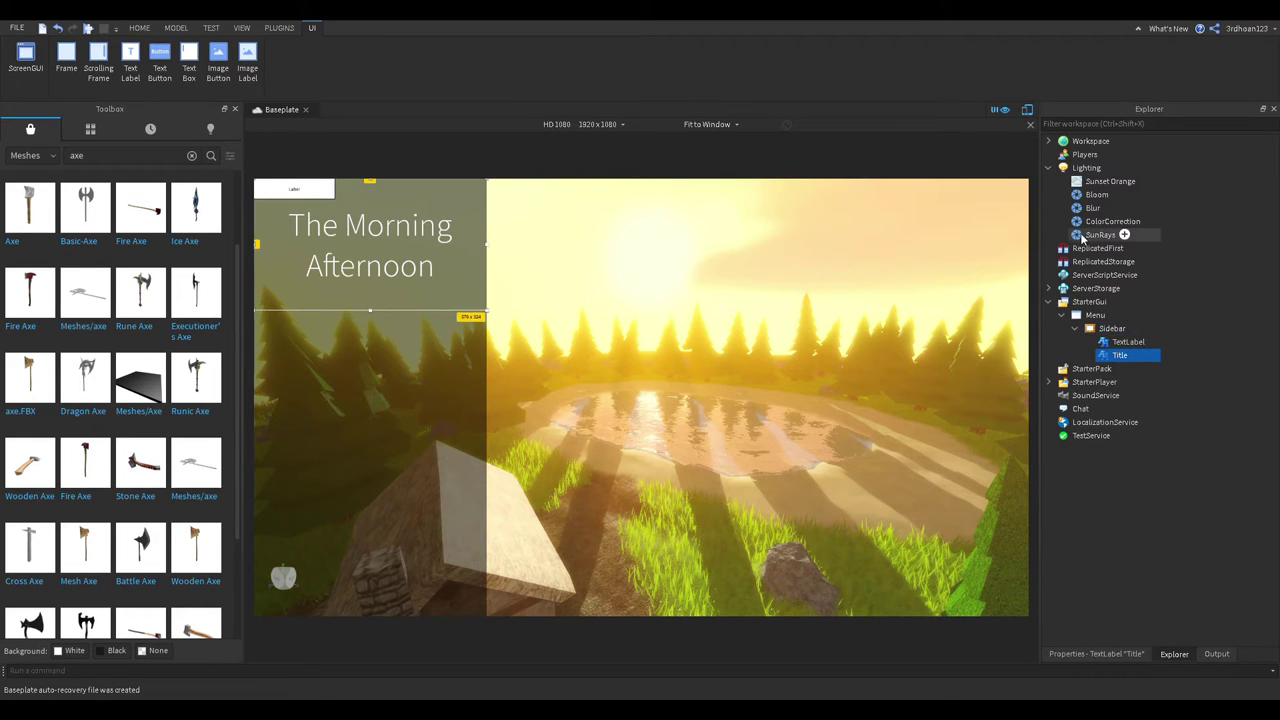
{"action": "left_click", "coordinate": [1122, 342]}
{"action": "key", "text": "Delete"}
{"action": "left_click", "coordinate": [1120, 345]}
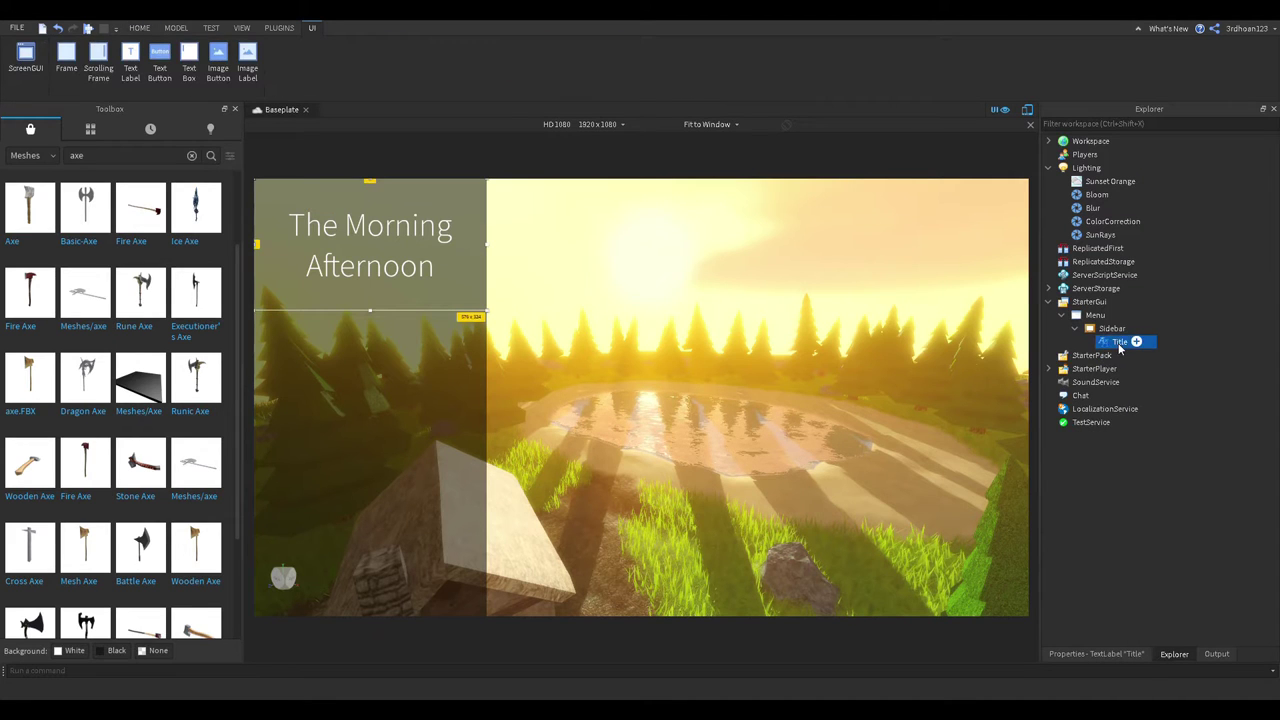
{"action": "key", "text": "ctrl+d"}
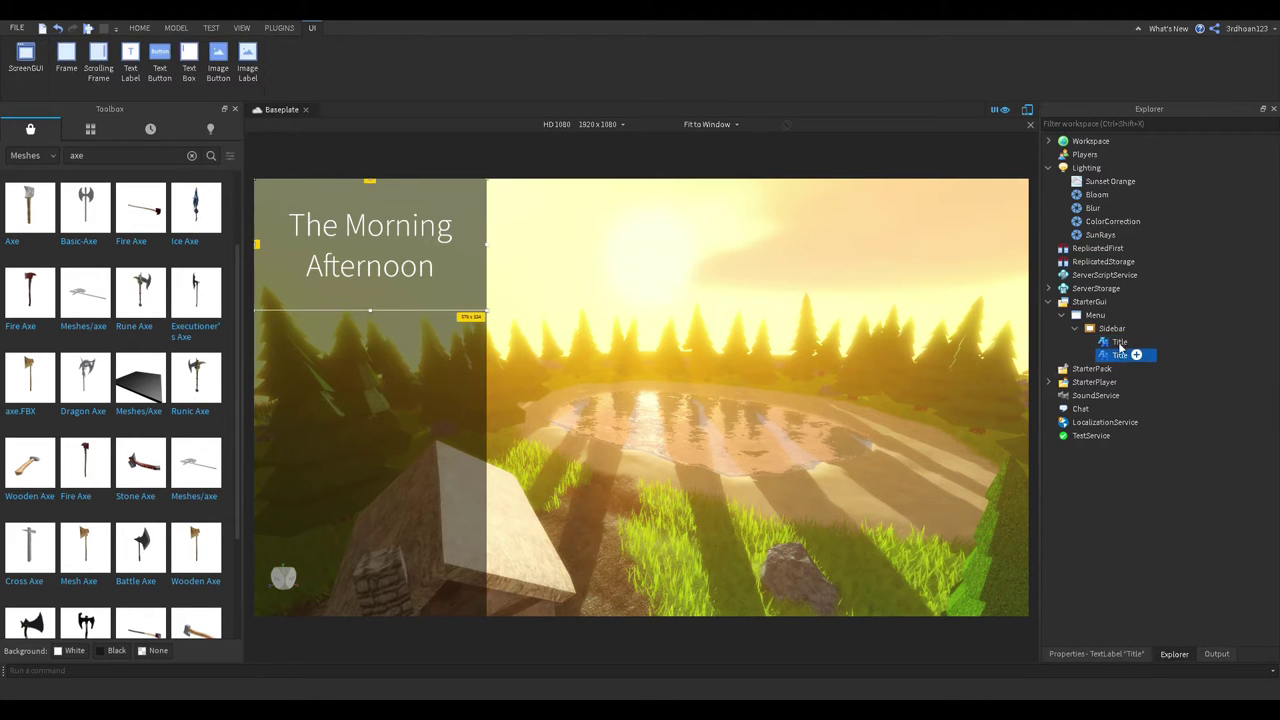
{"action": "key", "text": "Delete"}
Step: Insert a TextButton into the Sidebar frame and rename it Play
{"action": "left_click", "coordinate": [1132, 331]}
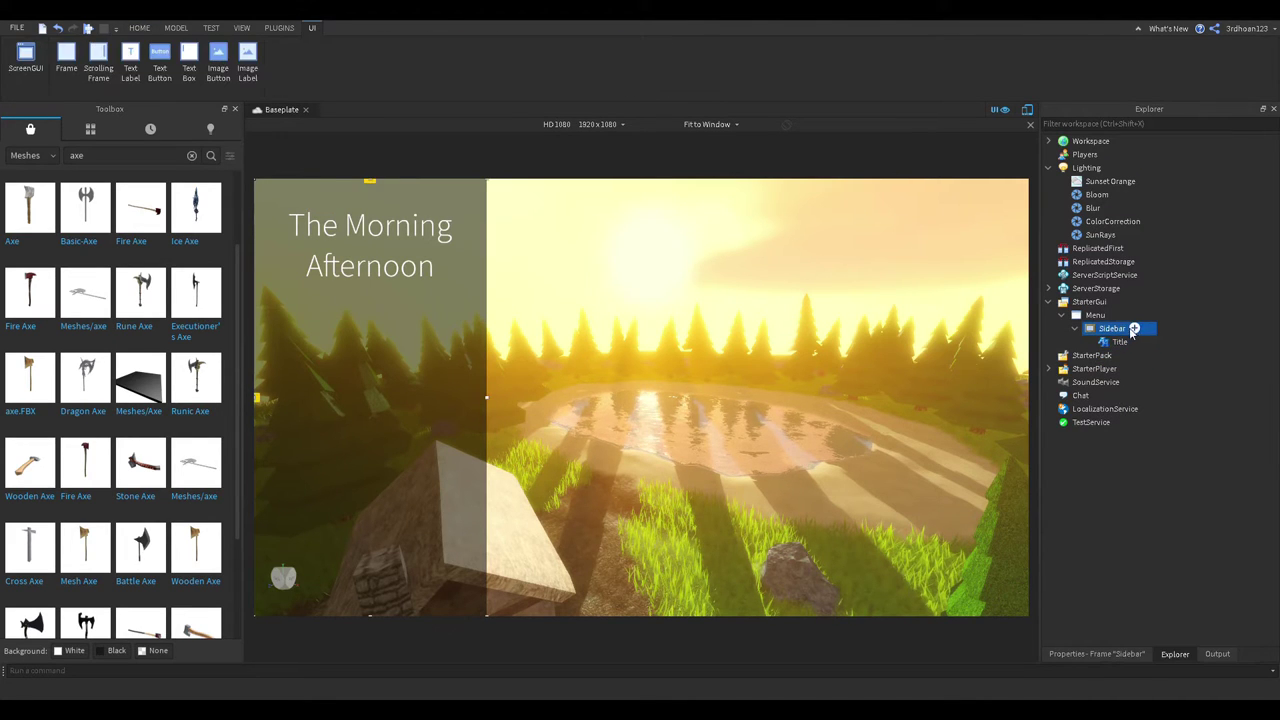
{"action": "left_click", "coordinate": [1106, 413]}
{"action": "left_click", "coordinate": [1131, 344]}
{"action": "key", "text": "F2"}
{"action": "type", "text": "Play"}
{"action": "key", "text": "Return"}
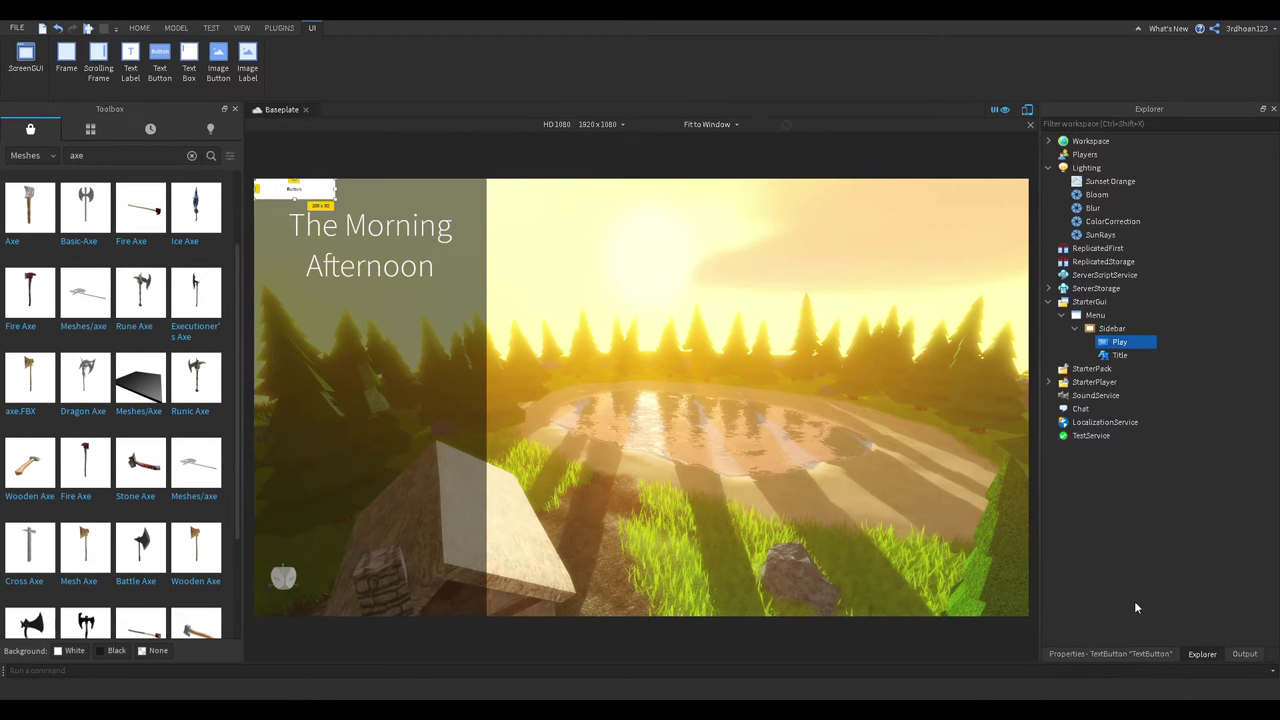
Step: Set the Play button's horizontal size to scale 1 with offset 0
{"action": "left_click", "coordinate": [1110, 653]}
{"action": "double_click", "coordinate": [1166, 527]}
{"action": "key", "text": "ctrl+a"}
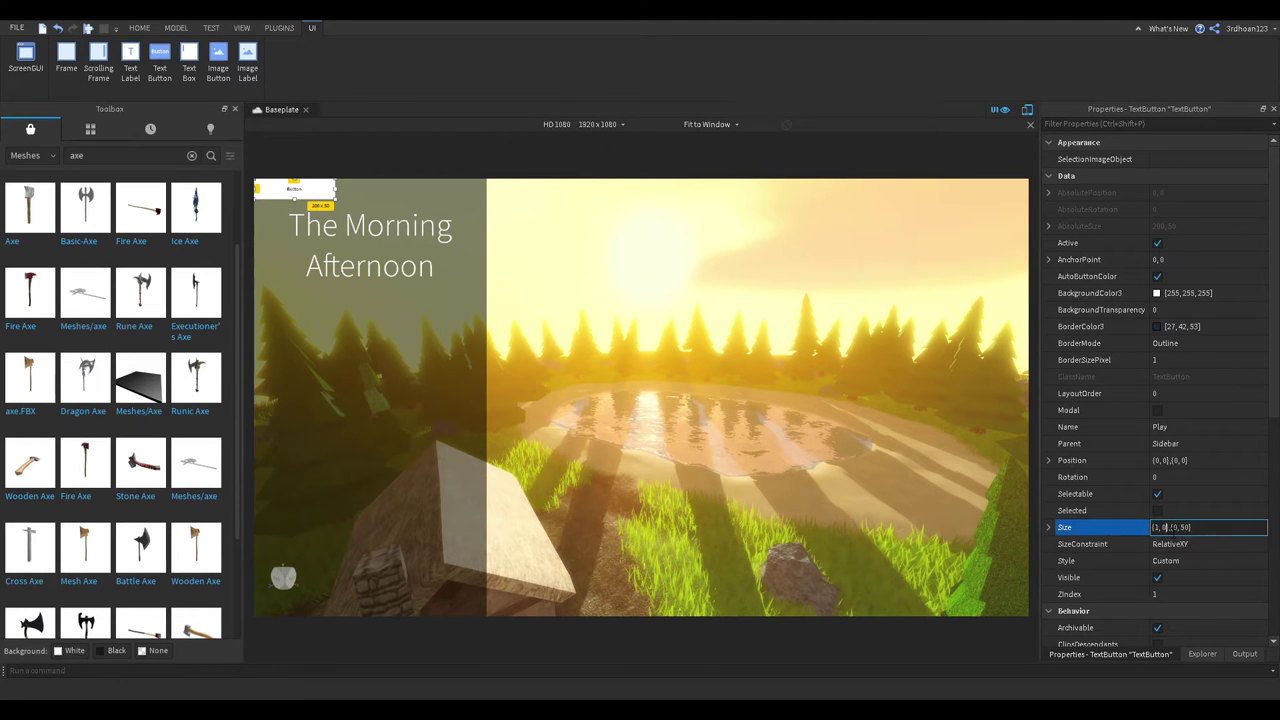
{"action": "key", "text": "Return"}
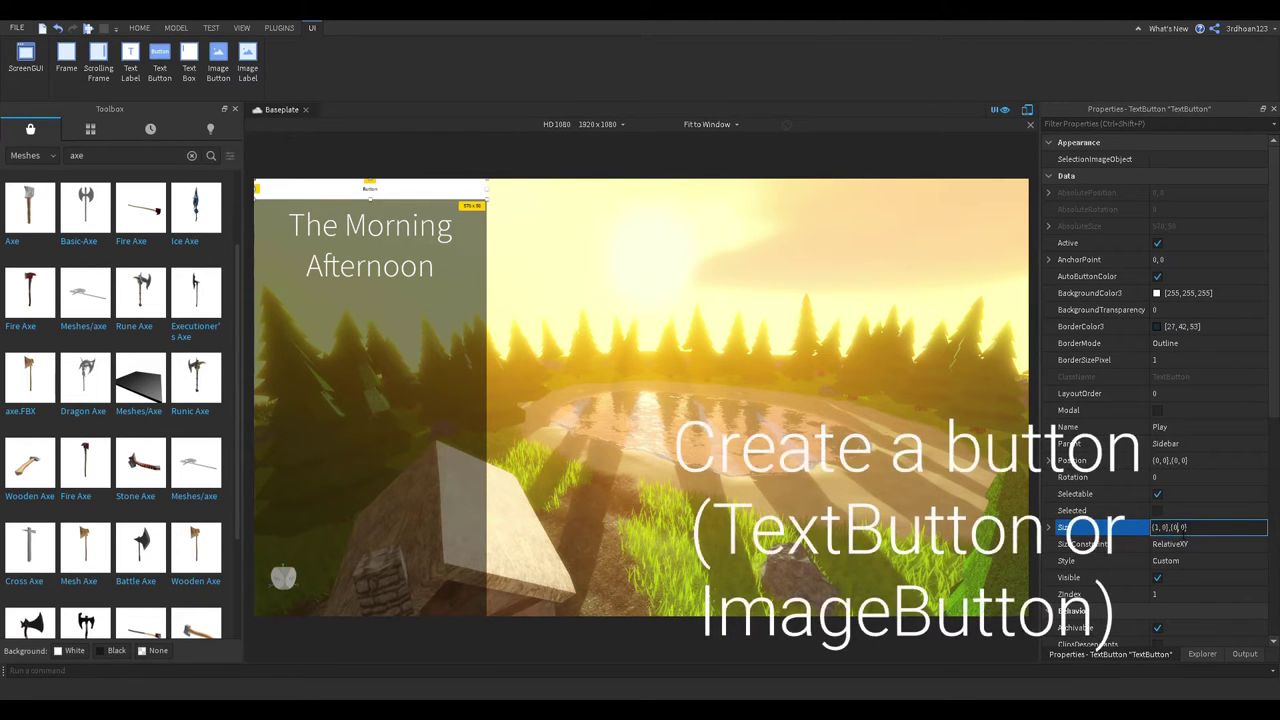
Step: Set the Play button's vertical size to scale 0.2 with offset 0
{"action": "type", "text": "1"}
{"action": "key", "text": "BackSpace"}
{"action": "type", "text": "0.5"}
{"action": "key", "text": "Return"}
{"action": "left_click", "coordinate": [1181, 532]}
{"action": "left_click", "coordinate": [1186, 530]}
{"action": "key", "text": "BackSpace"}
{"action": "type", "text": "2"}
{"action": "key", "text": "Return"}
Step: Set the Play button's text to PLAY and enable TextScaled
{"action": "scroll", "coordinate": [1173, 461], "scroll_direction": "down", "scroll_amount": 6}
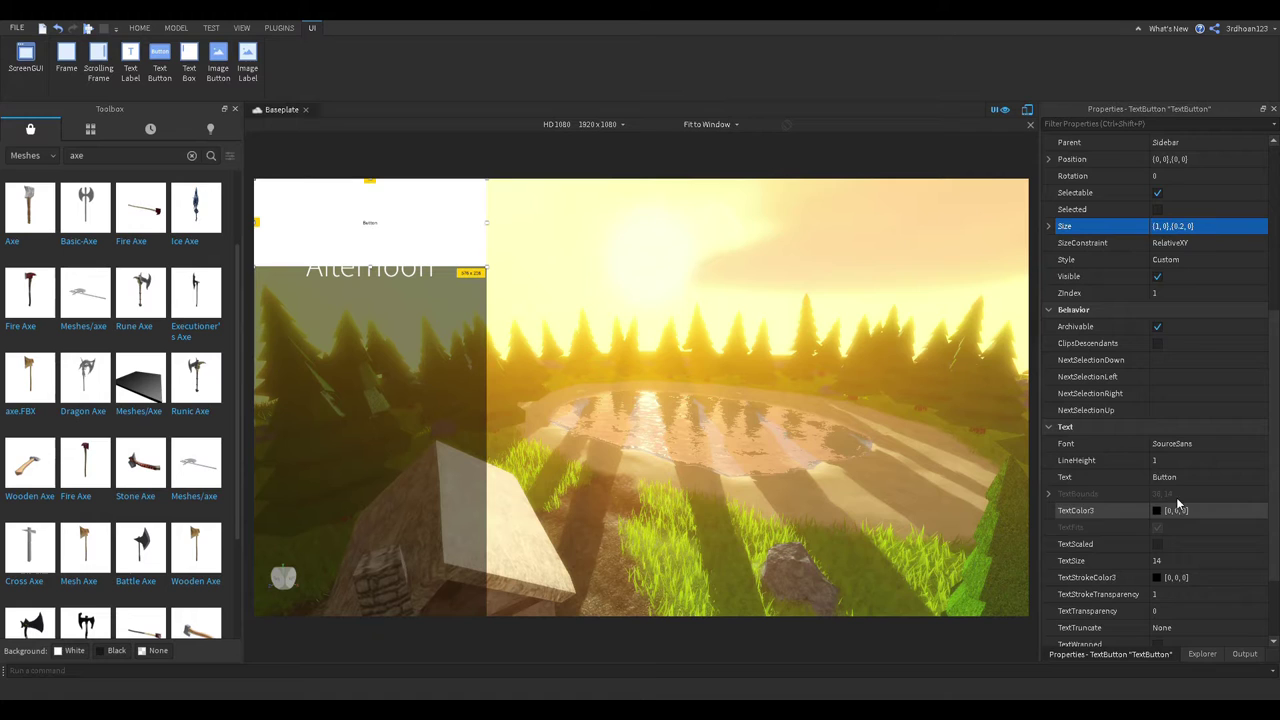
{"action": "left_click", "coordinate": [1164, 477]}
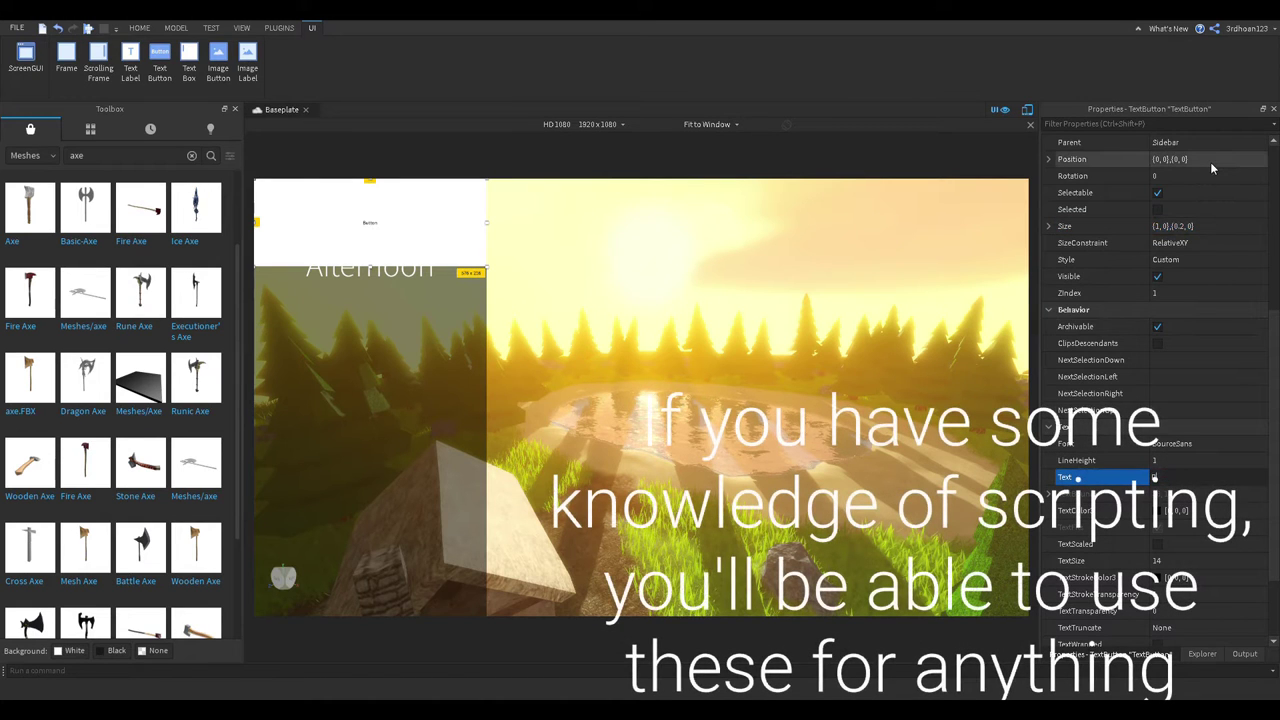
{"action": "key", "text": "Return"}
{"action": "left_click", "coordinate": [1161, 545]}
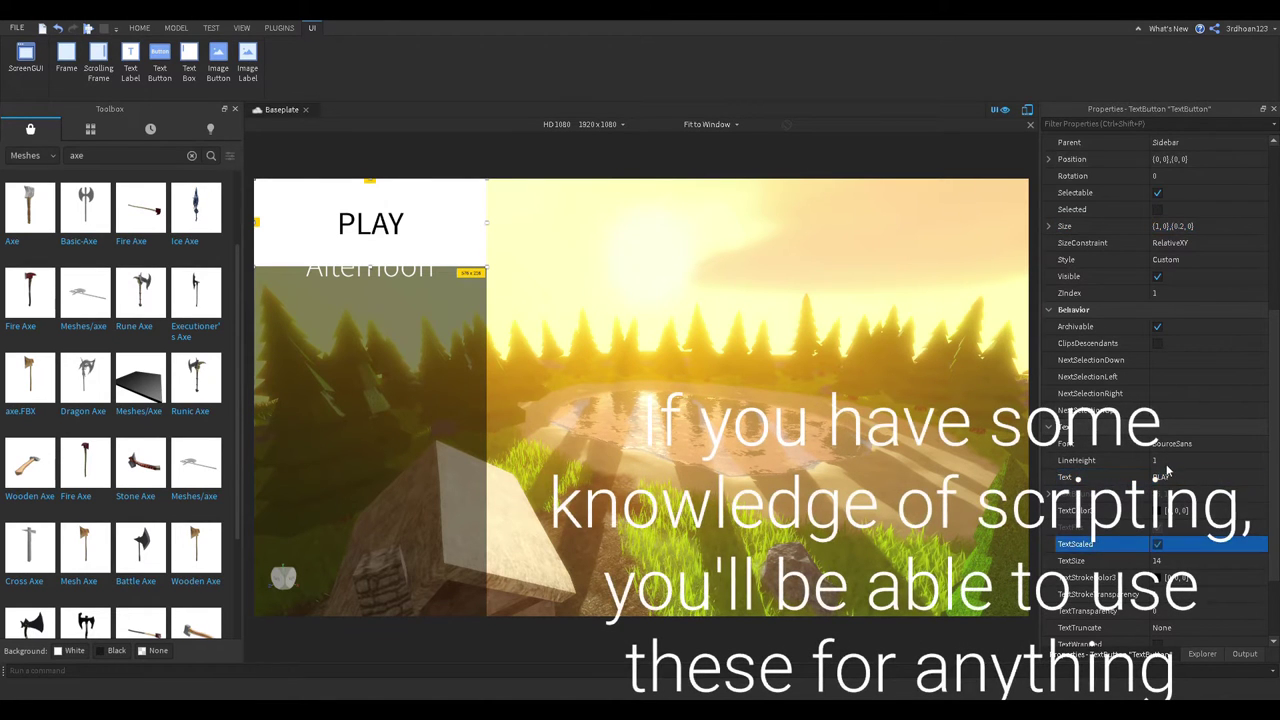
Step: Give the Play button the SourceSansLight font and a white text colour
{"action": "left_click", "coordinate": [1169, 448]}
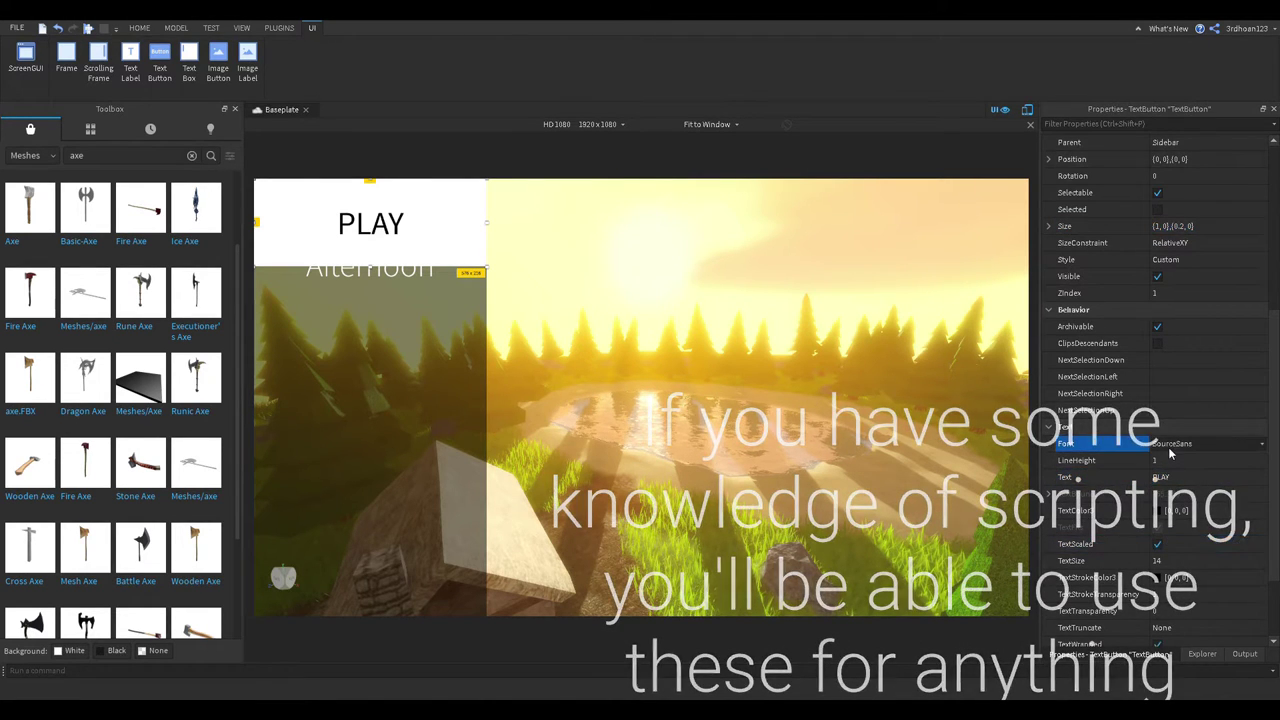
{"action": "left_click", "coordinate": [1204, 540]}
{"action": "left_click", "coordinate": [1134, 513]}
{"action": "left_click", "coordinate": [788, 488]}
Step: Set the Play button's BackgroundTransparency to 1
{"action": "scroll", "coordinate": [1178, 358], "scroll_direction": "up", "scroll_amount": 6}
{"action": "left_click", "coordinate": [1172, 306]}
{"action": "type", "text": "1"}
{"action": "key", "text": "Return"}
Step: Set the Play button's Position to {0, 0},{0.4, 0}, placing it below the title
{"action": "scroll", "coordinate": [1162, 345], "scroll_direction": "down", "scroll_amount": 3}
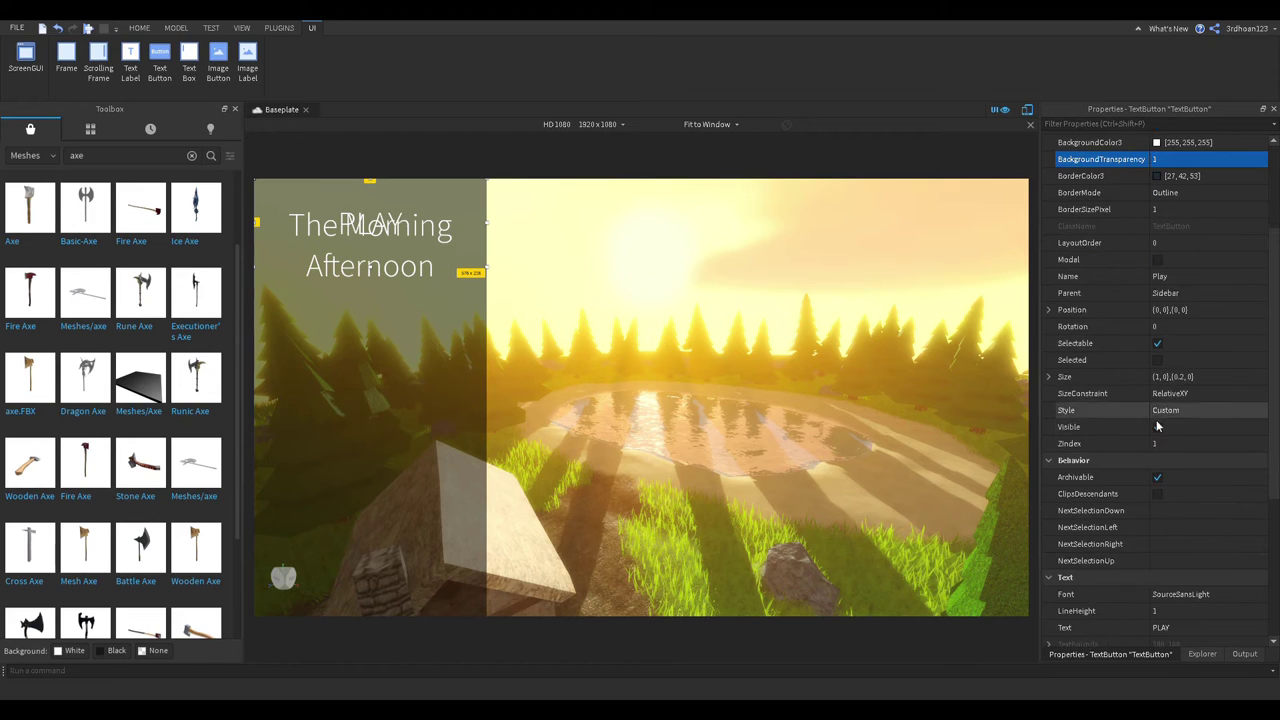
{"action": "left_click", "coordinate": [1157, 311]}
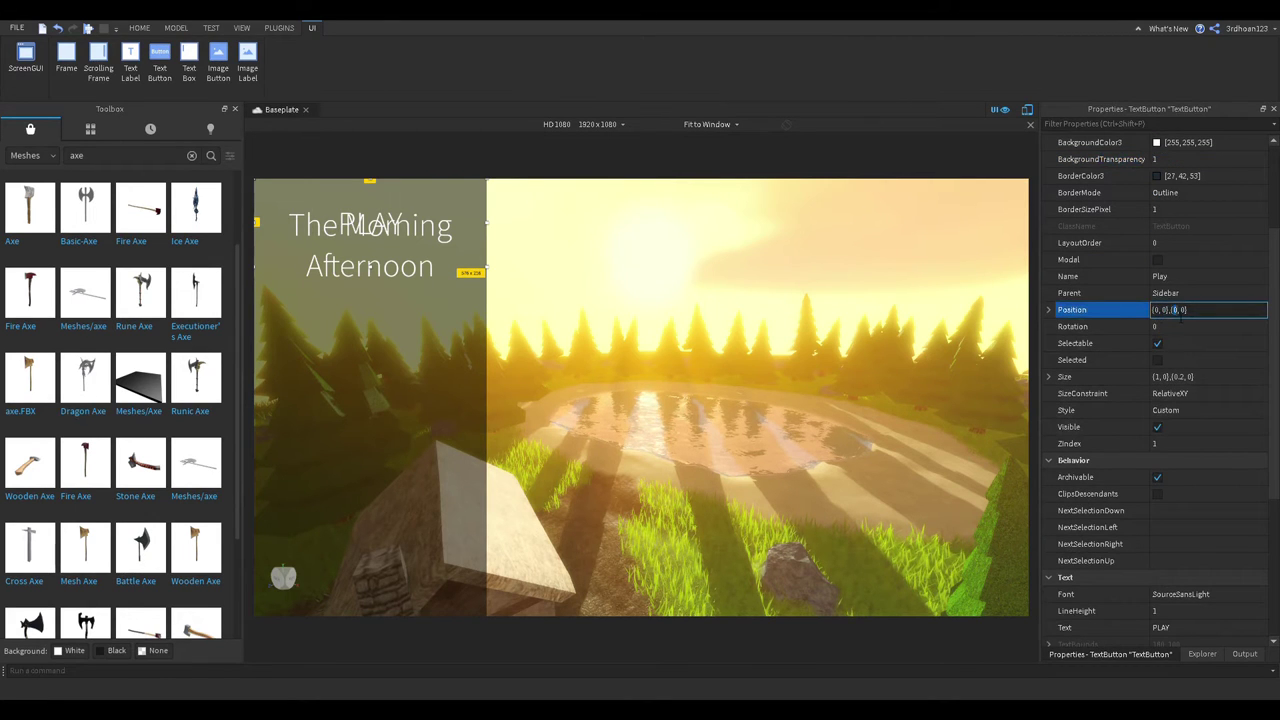
{"action": "type", "text": "0.5"}
{"action": "key", "text": "Return"}
{"action": "double_click", "coordinate": [1182, 312]}
{"action": "key", "text": "BackSpace"}
{"action": "type", "text": "3"}
{"action": "key", "text": "Return"}
{"action": "double_click", "coordinate": [1181, 311]}
{"action": "type", "text": "4"}
{"action": "key", "text": "Return"}
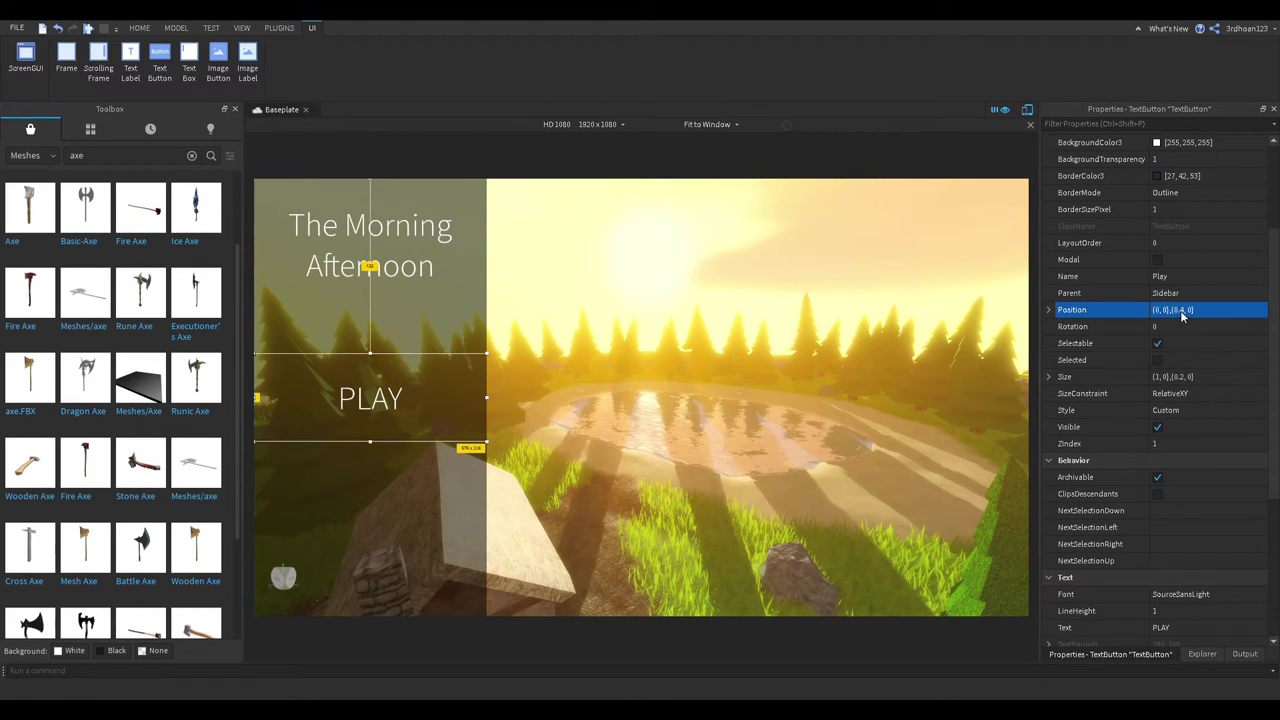
Step: Set the Title label's Position to {0, 0},{0.1, 0} in the sidebar
{"action": "left_click", "coordinate": [1195, 654]}
{"action": "left_click", "coordinate": [1119, 355]}
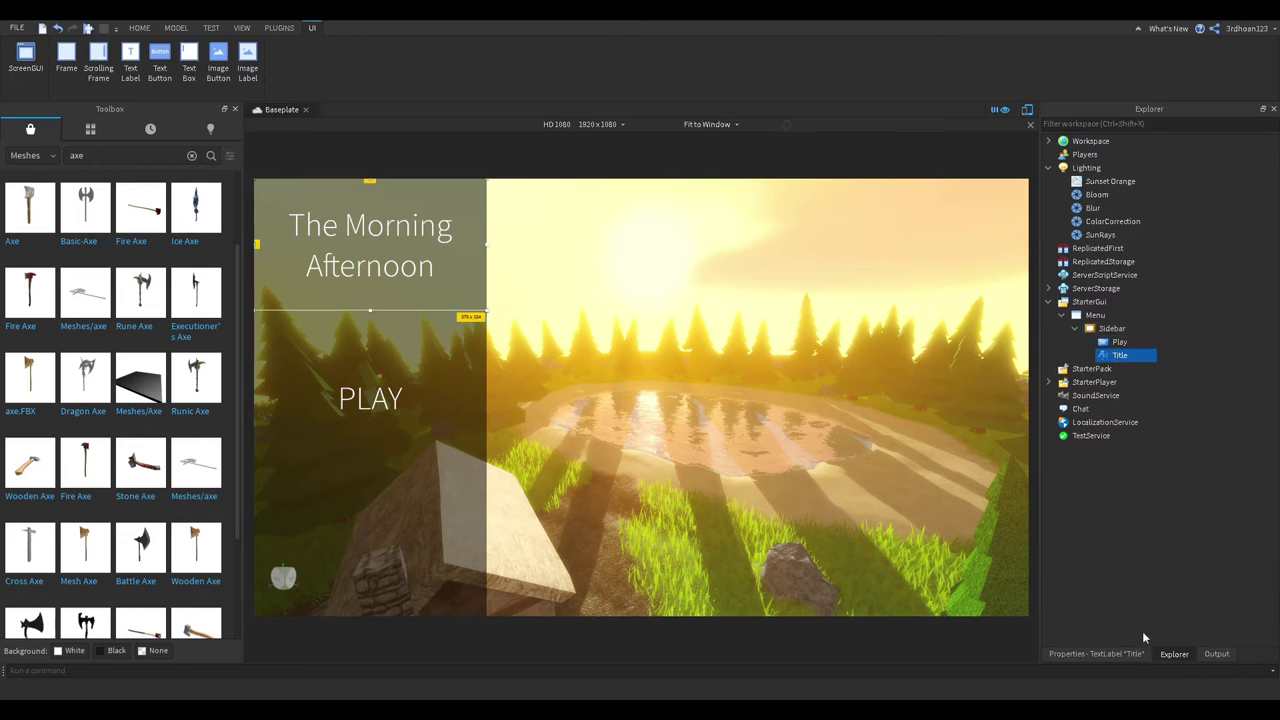
{"action": "left_click", "coordinate": [1096, 654]}
{"action": "double_click", "coordinate": [1181, 276]}
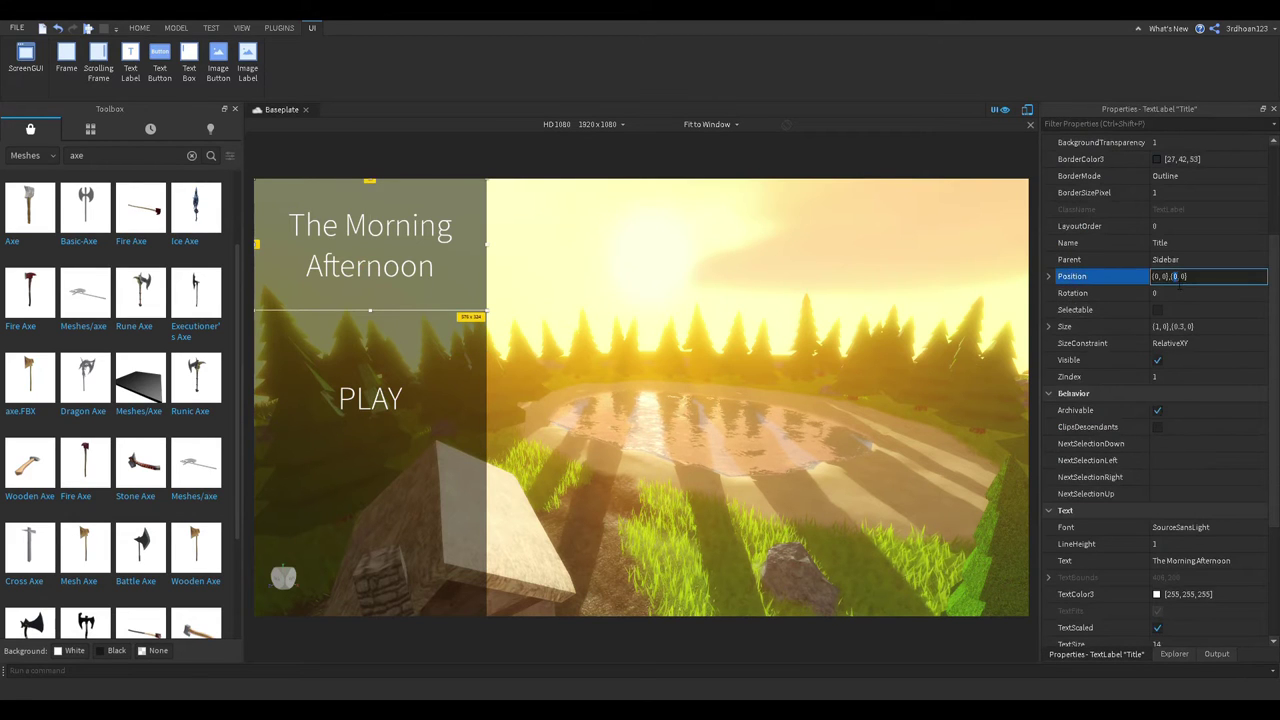
{"action": "type", "text": "1"}
{"action": "key", "text": "Return"}
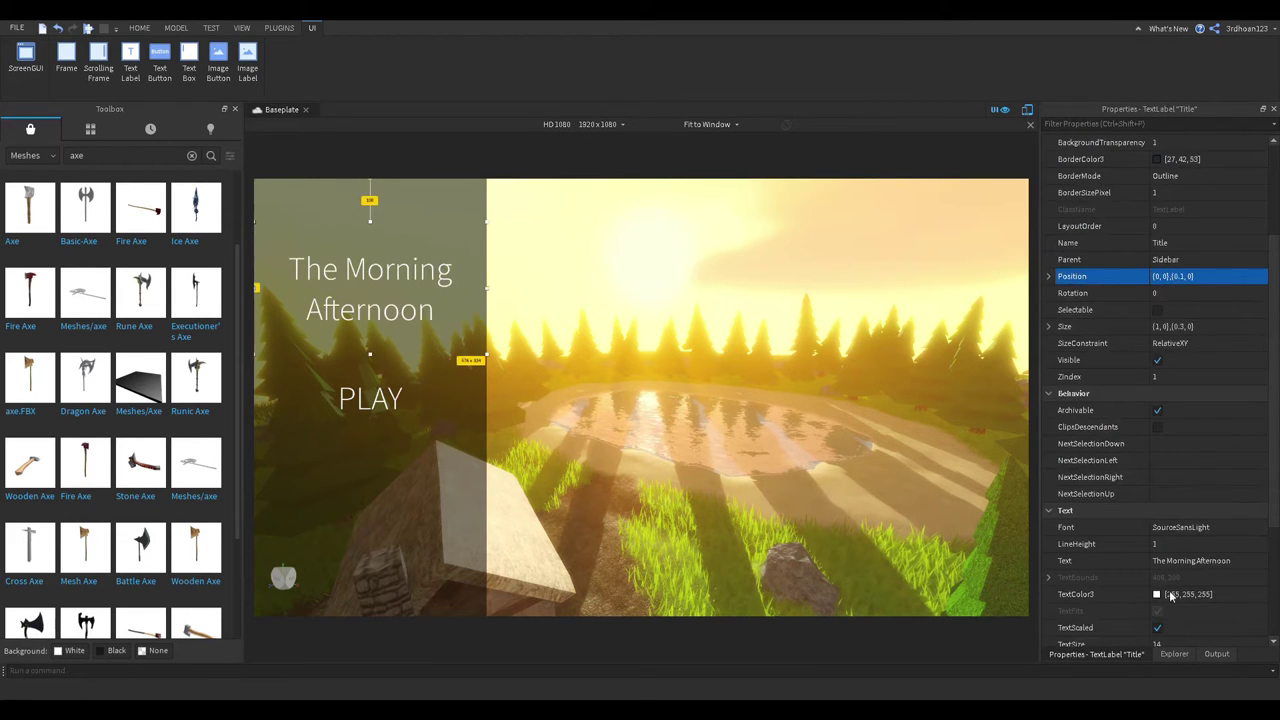
Step: Duplicate the Play button inside the Sidebar frame and select the copy
{"action": "left_click", "coordinate": [1174, 654]}
{"action": "left_click", "coordinate": [1115, 342]}
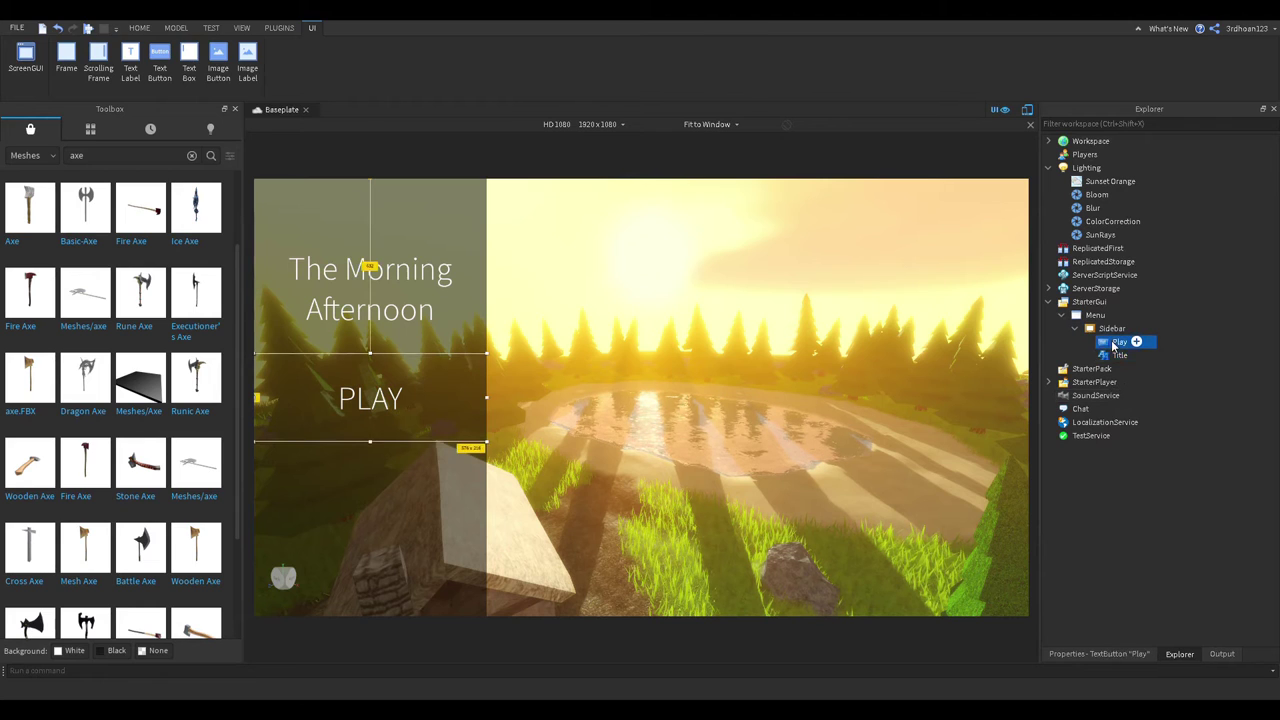
{"action": "key", "text": "ctrl+d"}
{"action": "left_click", "coordinate": [1106, 356]}
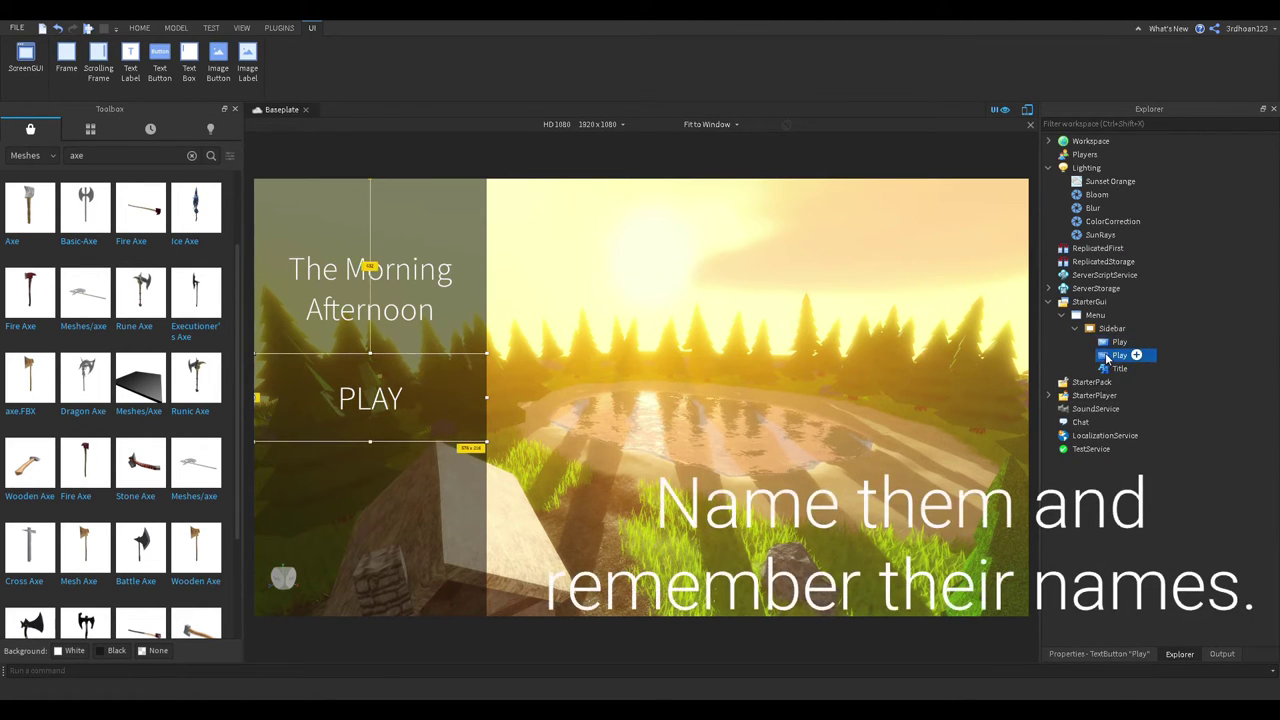
Step: Name the duplicated button Credits and set its Position to {0, 0},{0.6, 0}
{"action": "left_click", "coordinate": [1102, 654]}
{"action": "left_click", "coordinate": [1182, 313]}
{"action": "type", "text": "5"}
{"action": "key", "text": "Return"}
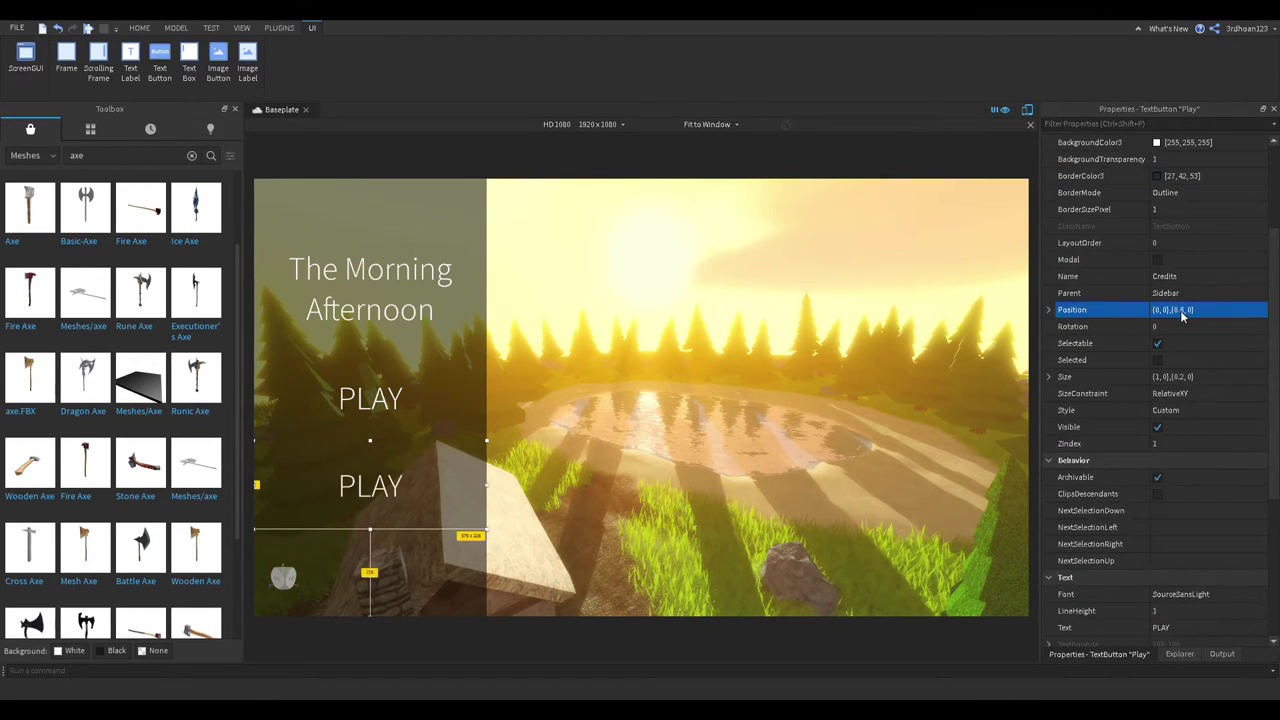
Step: Set the Credits button's text to CREDITS
{"action": "scroll", "coordinate": [1171, 457], "scroll_direction": "down", "scroll_amount": 1}
{"action": "left_click", "coordinate": [1165, 577]}
{"action": "type", "text": "CREDIT"}
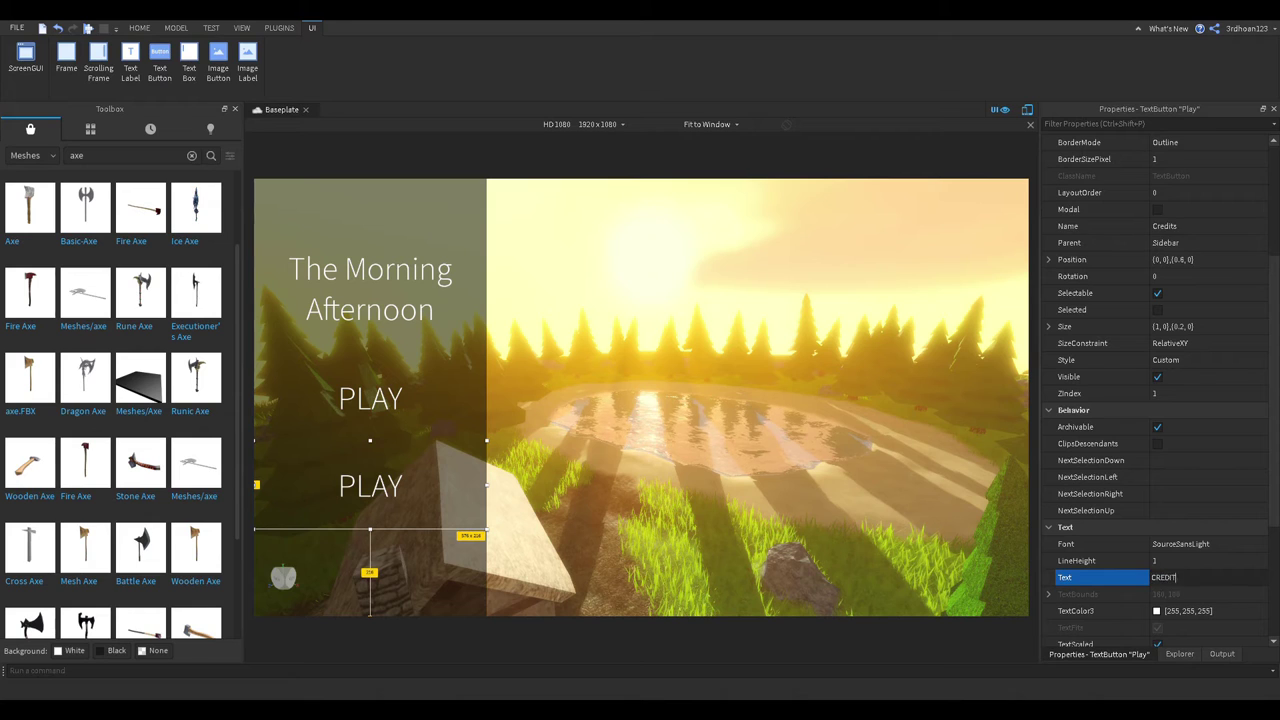
{"action": "type", "text": "S"}
{"action": "key", "text": "Return"}
Step: Try the Title label's text in capitals as THE MORNING AFTERNOON
{"action": "left_click", "coordinate": [1180, 654]}
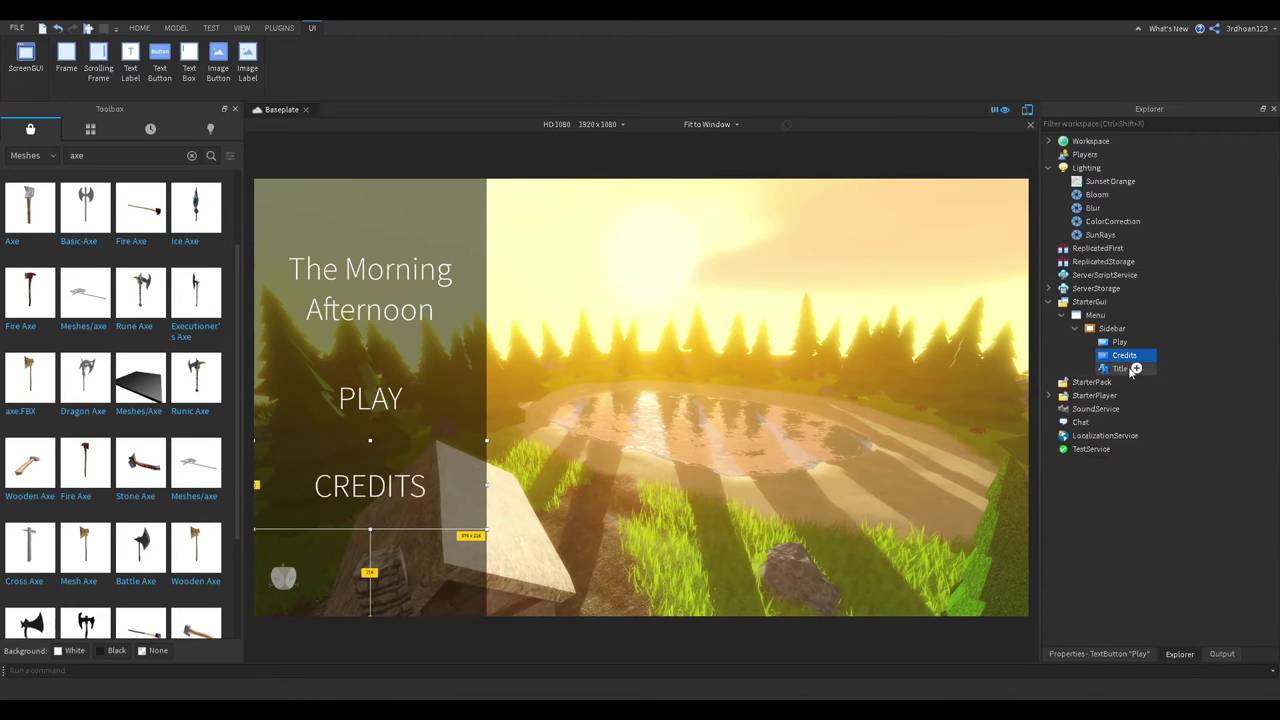
{"action": "left_click", "coordinate": [1125, 369]}
{"action": "left_click", "coordinate": [1134, 654]}
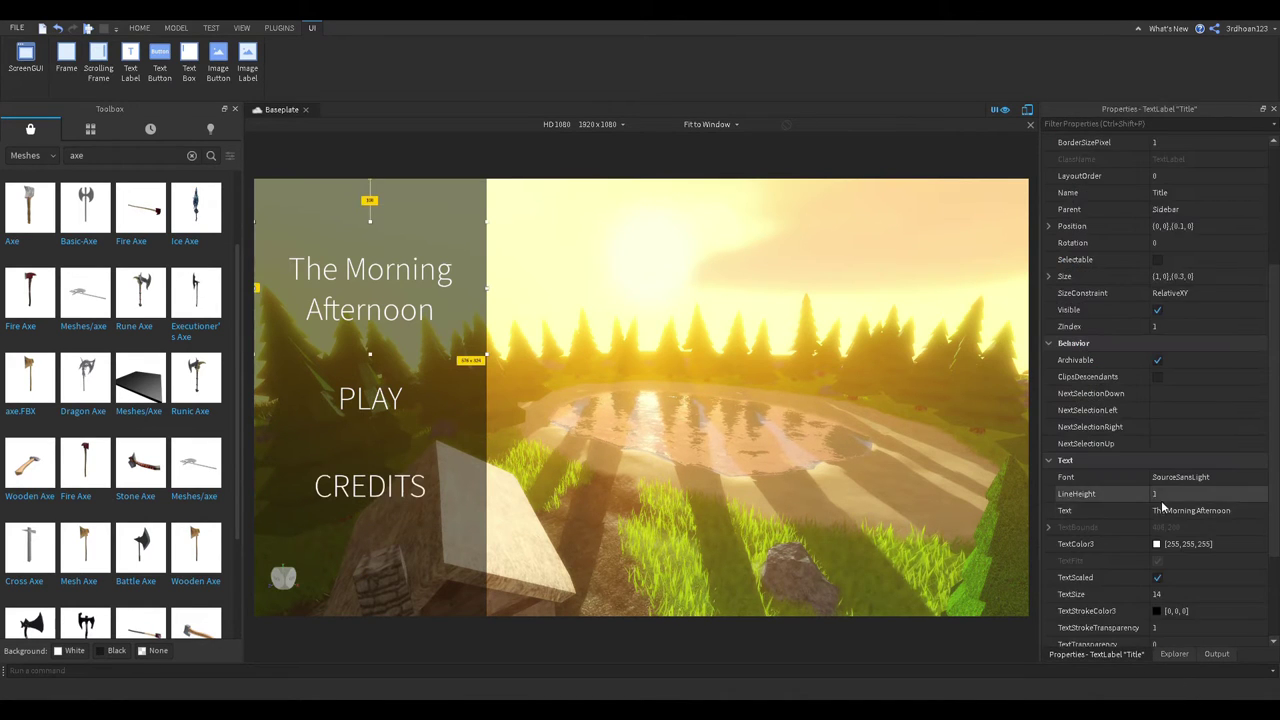
{"action": "left_click", "coordinate": [1160, 509]}
{"action": "type", "text": "THE MORNING AFTERNOON"}
{"action": "key", "text": "Return"}
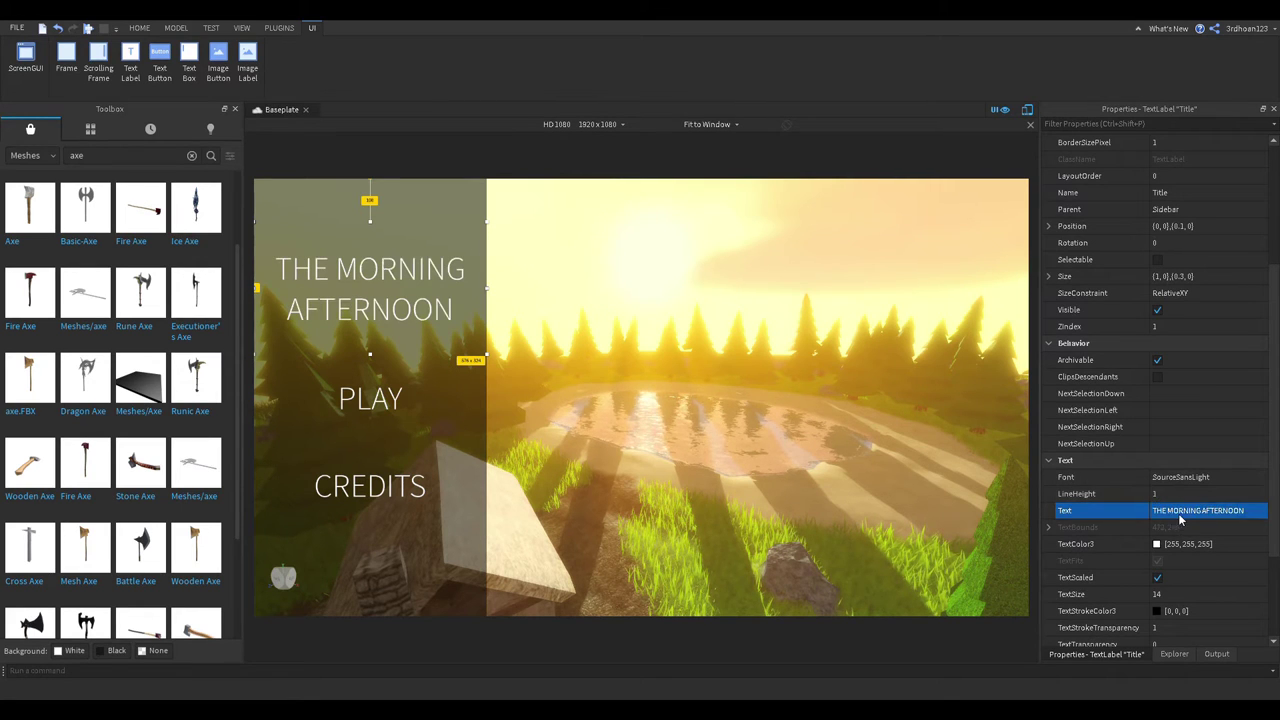
Step: Put the Title label's text back to The Morning Afternoon in title case
{"action": "left_click", "coordinate": [1184, 517]}
{"action": "type", "text": "The Morning After"}
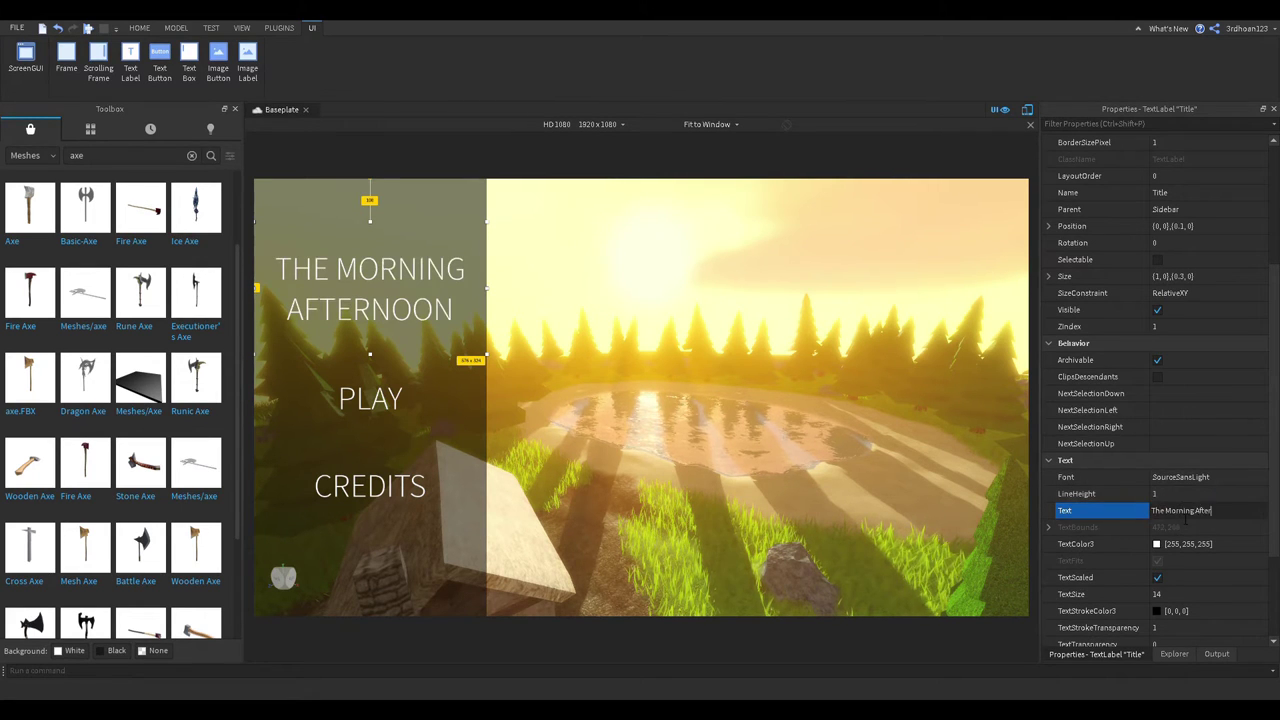
{"action": "type", "text": "noon"}
{"action": "key", "text": "Return"}
Step: Change the Play button's text to Play in title case
{"action": "left_click", "coordinate": [1174, 654]}
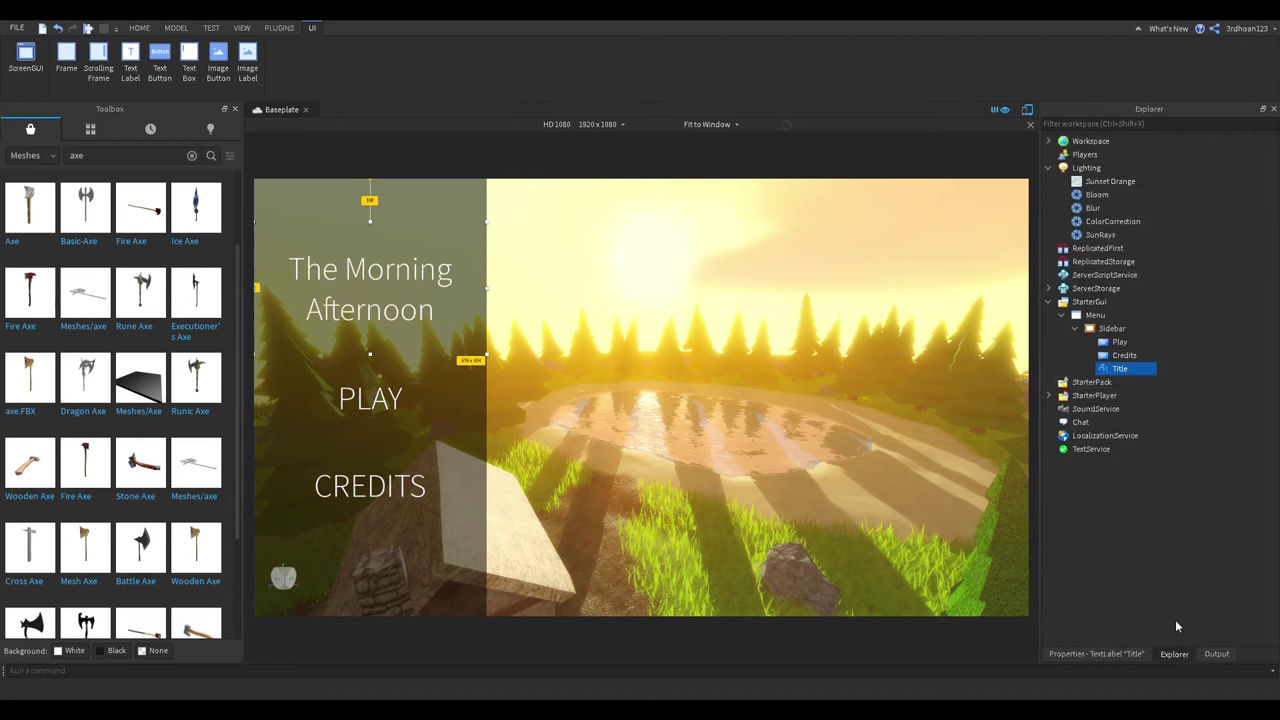
{"action": "left_click", "coordinate": [1119, 342]}
{"action": "left_click", "coordinate": [1098, 654]}
{"action": "left_click", "coordinate": [1172, 576]}
{"action": "type", "text": "Play"}
{"action": "key", "text": "Return"}
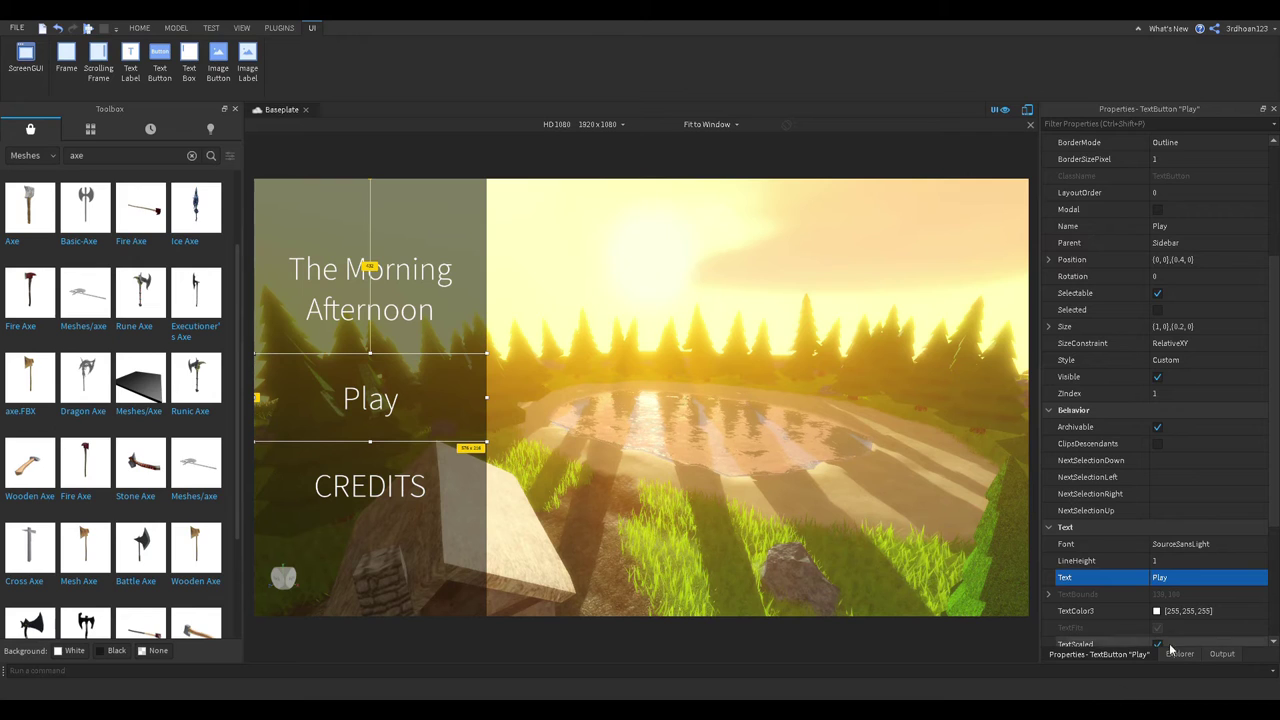
Step: Change the Credits button's text to Credits in title case
{"action": "left_click", "coordinate": [1180, 654]}
{"action": "left_click", "coordinate": [1140, 354]}
{"action": "left_click", "coordinate": [1143, 654]}
{"action": "left_click", "coordinate": [1172, 577]}
{"action": "type", "text": "Credits"}
{"action": "key", "text": "Return"}
{"action": "right_click_drag", "start_coordinate": [866, 366], "coordinate": [898, 395]}
{"action": "left_click", "coordinate": [850, 352]}
{"action": "scroll", "coordinate": [860, 350], "scroll_direction": "down", "scroll_amount": 5}
{"action": "scroll", "coordinate": [898, 434], "scroll_direction": "up", "scroll_amount": 4}
Step: Set the Play button's Size to {1, 0},{0.1, 0}
{"action": "left_click", "coordinate": [1113, 654]}
{"action": "left_click", "coordinate": [1118, 342]}
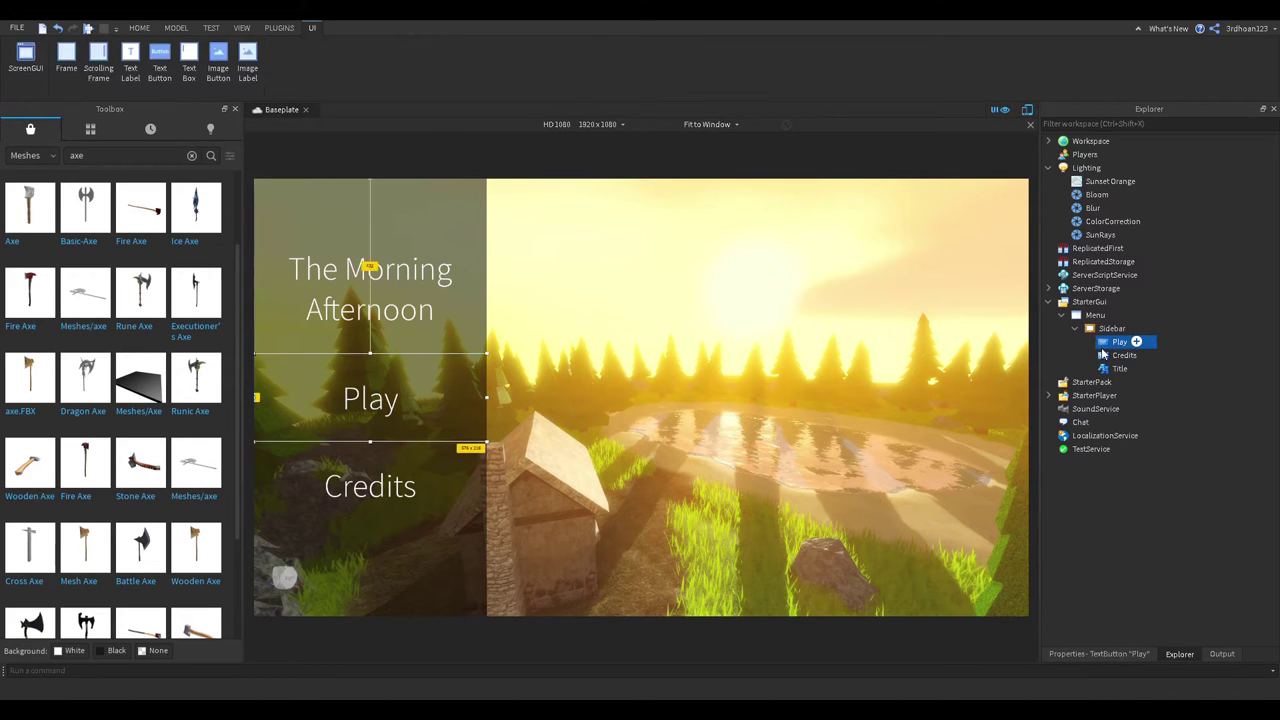
{"action": "left_click", "coordinate": [1110, 654]}
{"action": "left_click", "coordinate": [1178, 527]}
{"action": "double_click", "coordinate": [1180, 527]}
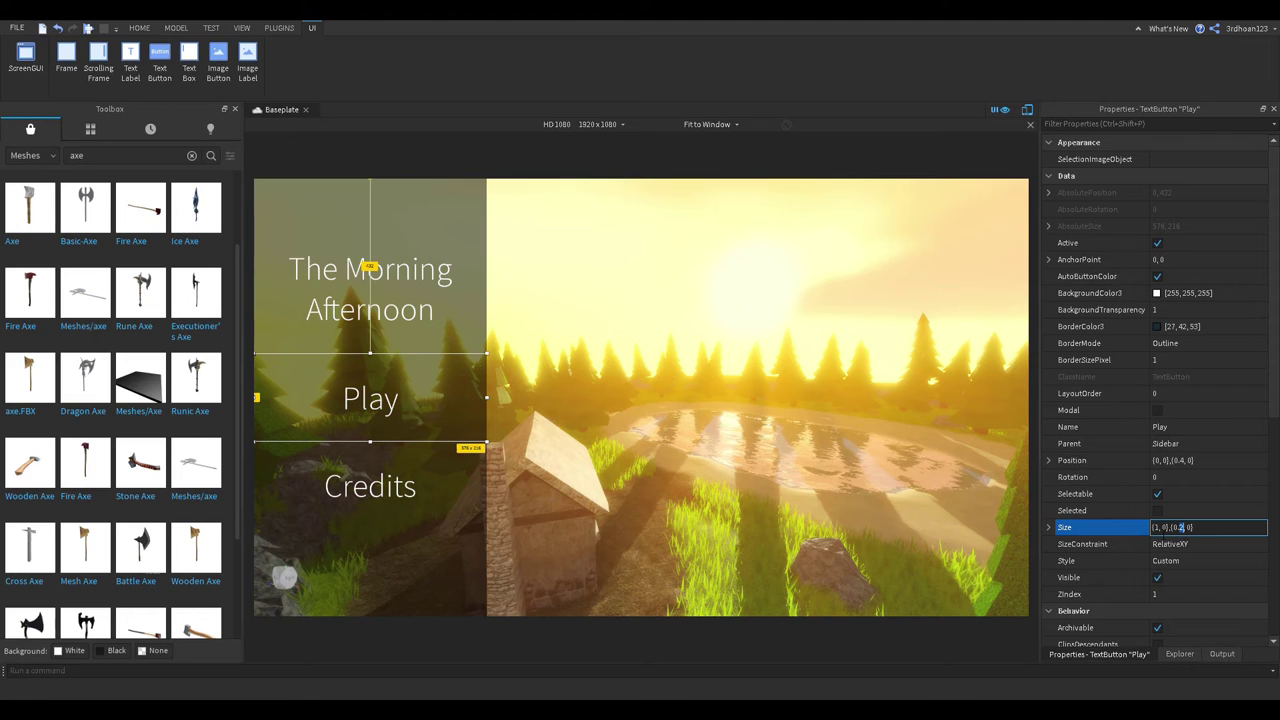
{"action": "type", "text": "0."}
{"action": "key", "text": "BackSpace"}
{"action": "key", "text": "BackSpace"}
{"action": "type", "text": "1"}
{"action": "key", "text": "Return"}
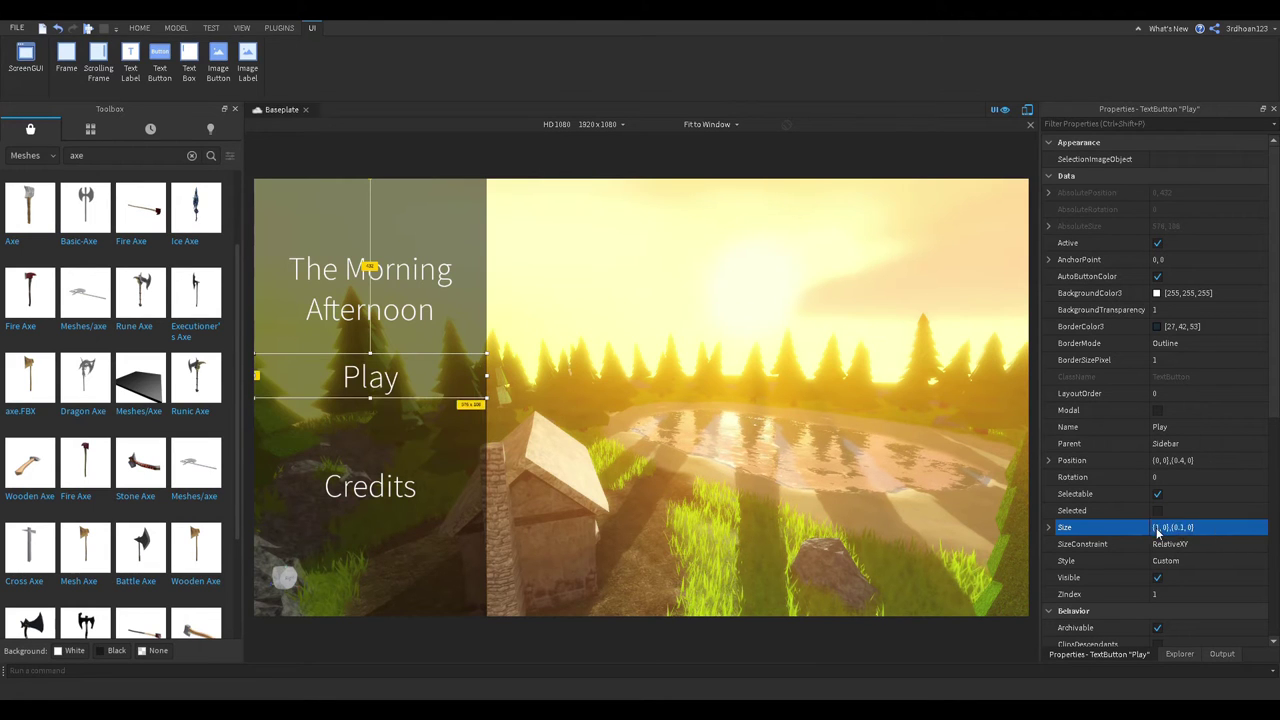
Step: Increase the Play button's vertical Position so it sits lower, closer to the Credits button
{"action": "left_click", "coordinate": [1180, 462]}
{"action": "left_click", "coordinate": [1188, 462]}
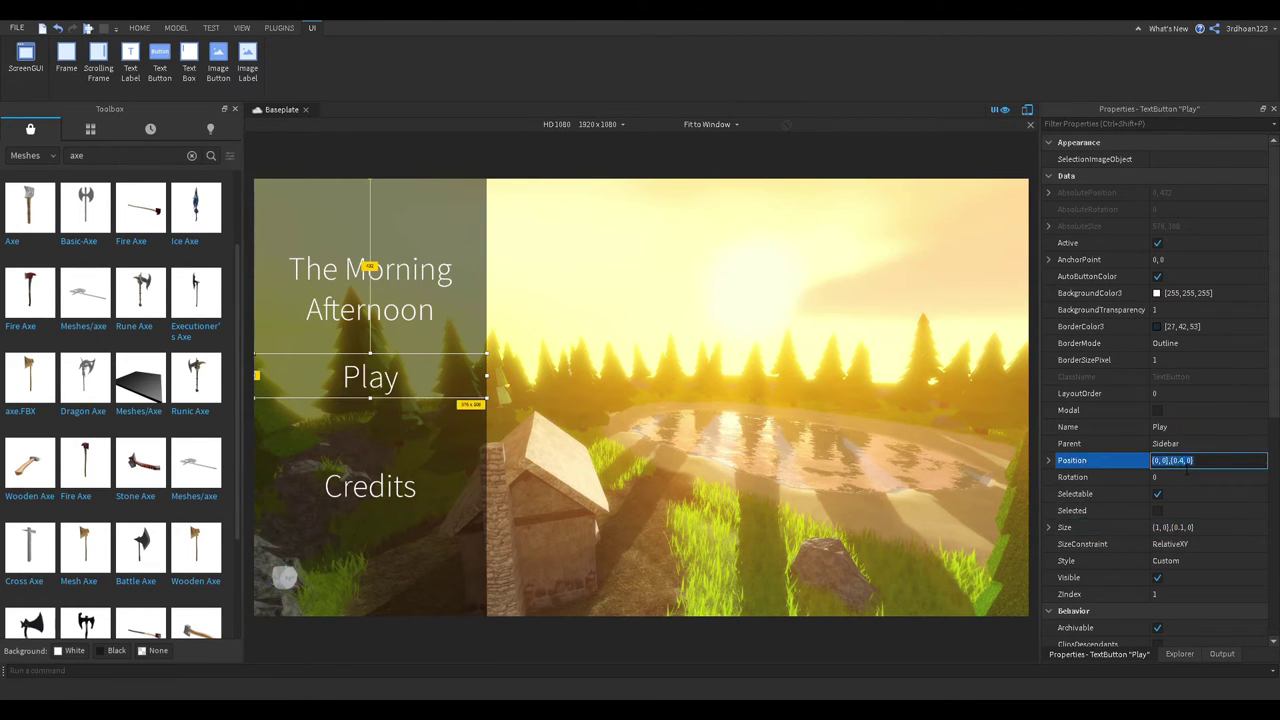
{"action": "key", "text": "Return"}
Step: Set the Credits button's Size to {1, 0},{0.1, 0}, matching the Play button
{"action": "left_click", "coordinate": [1180, 654]}
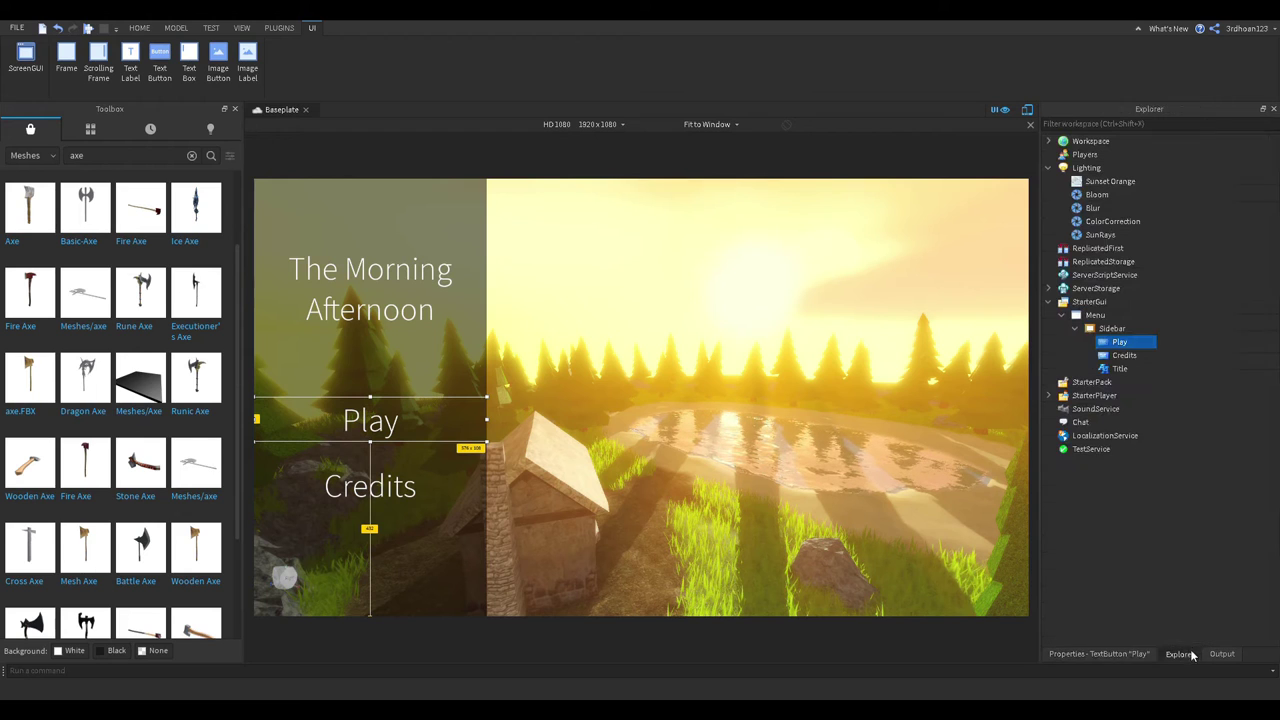
{"action": "left_click", "coordinate": [1124, 355]}
{"action": "left_click", "coordinate": [1100, 654]}
{"action": "left_click", "coordinate": [1174, 528]}
{"action": "double_click", "coordinate": [1181, 527]}
{"action": "type", "text": "1"}
{"action": "key", "text": "Return"}
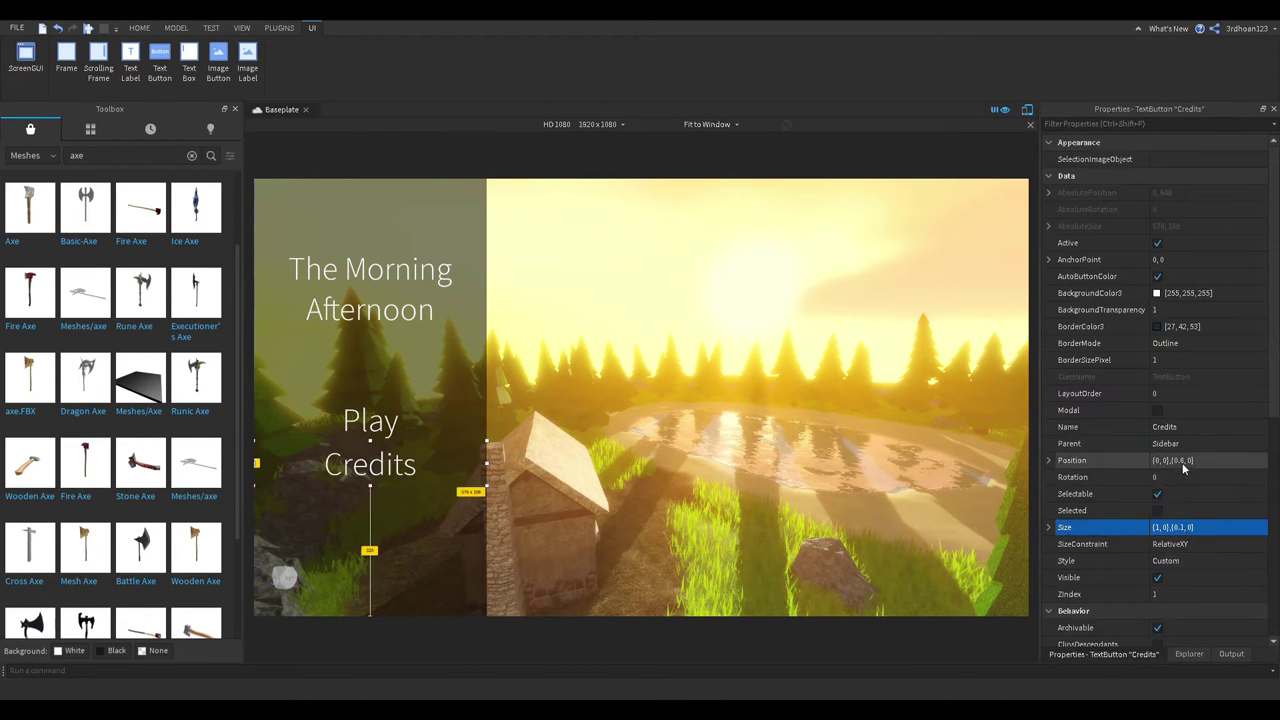
Step: Try the Credits button's Position at {0, 0},{0.55, 0} and at {0, 0},{0.6, 0}
{"action": "left_click", "coordinate": [1184, 462]}
{"action": "left_click", "coordinate": [1188, 462]}
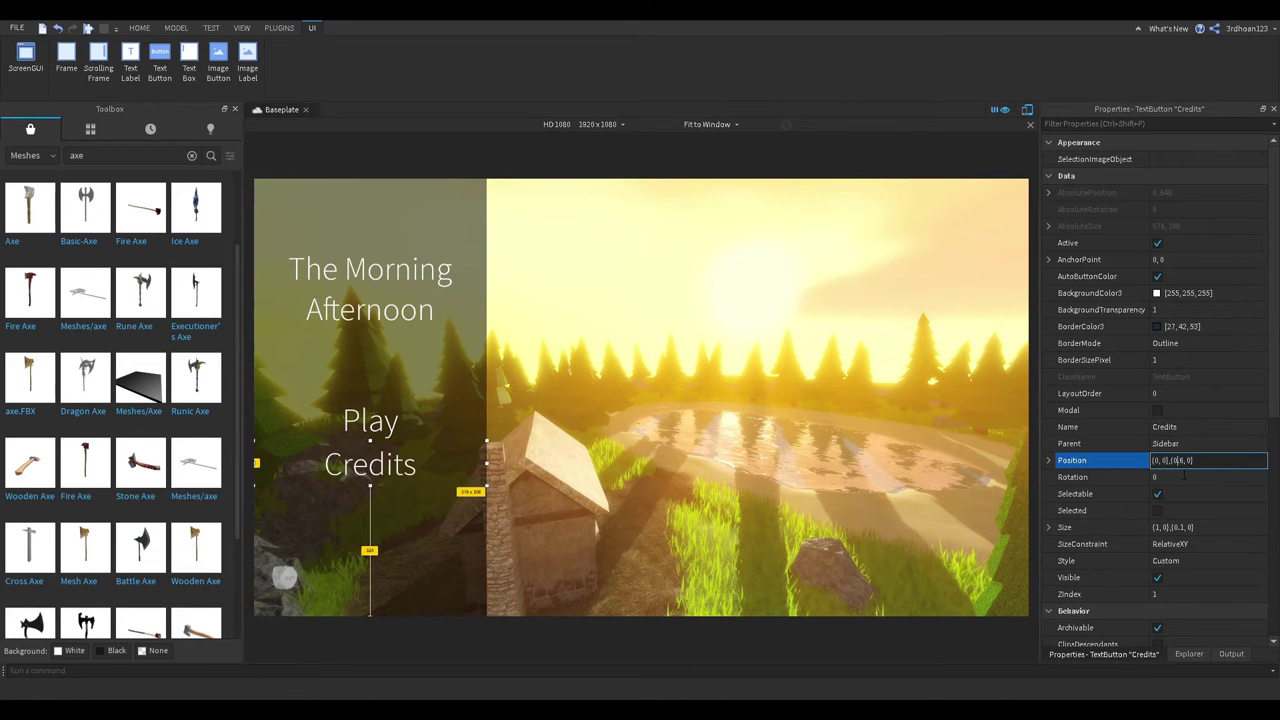
{"action": "type", "text": "55"}
{"action": "key", "text": "Return"}
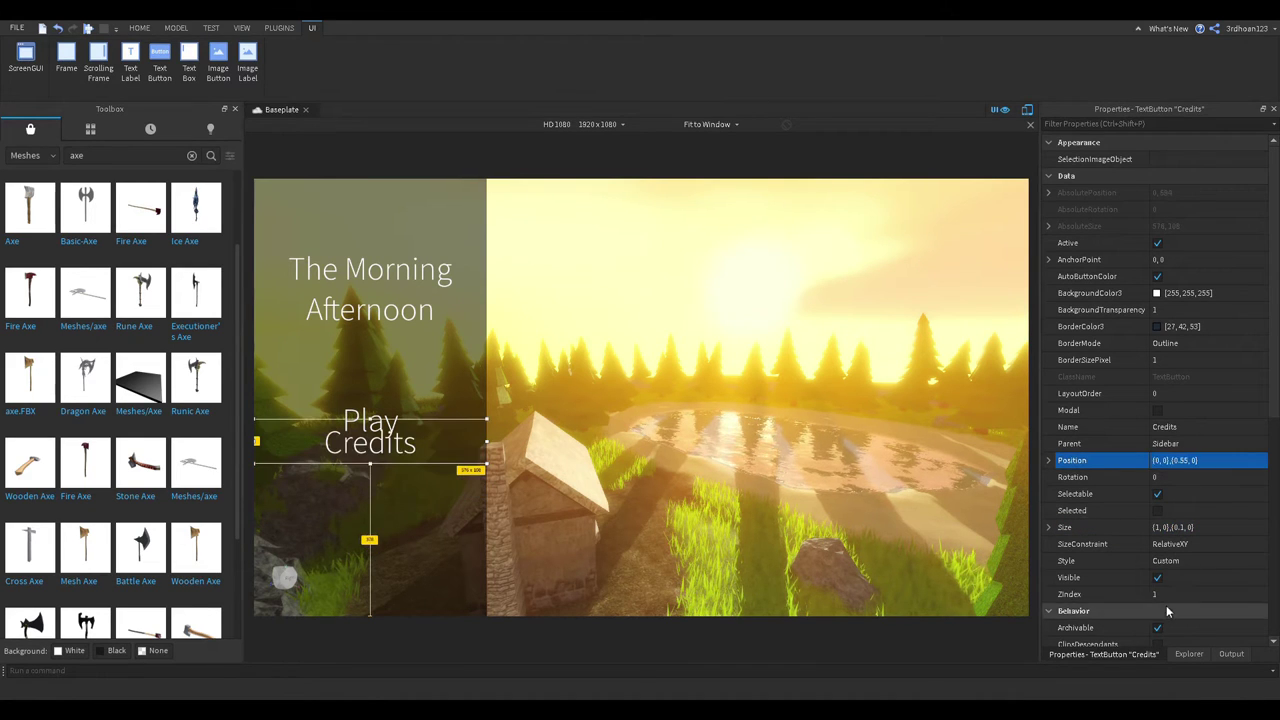
{"action": "double_click", "coordinate": [1186, 461]}
{"action": "type", "text": "66"}
{"action": "key", "text": "Return"}
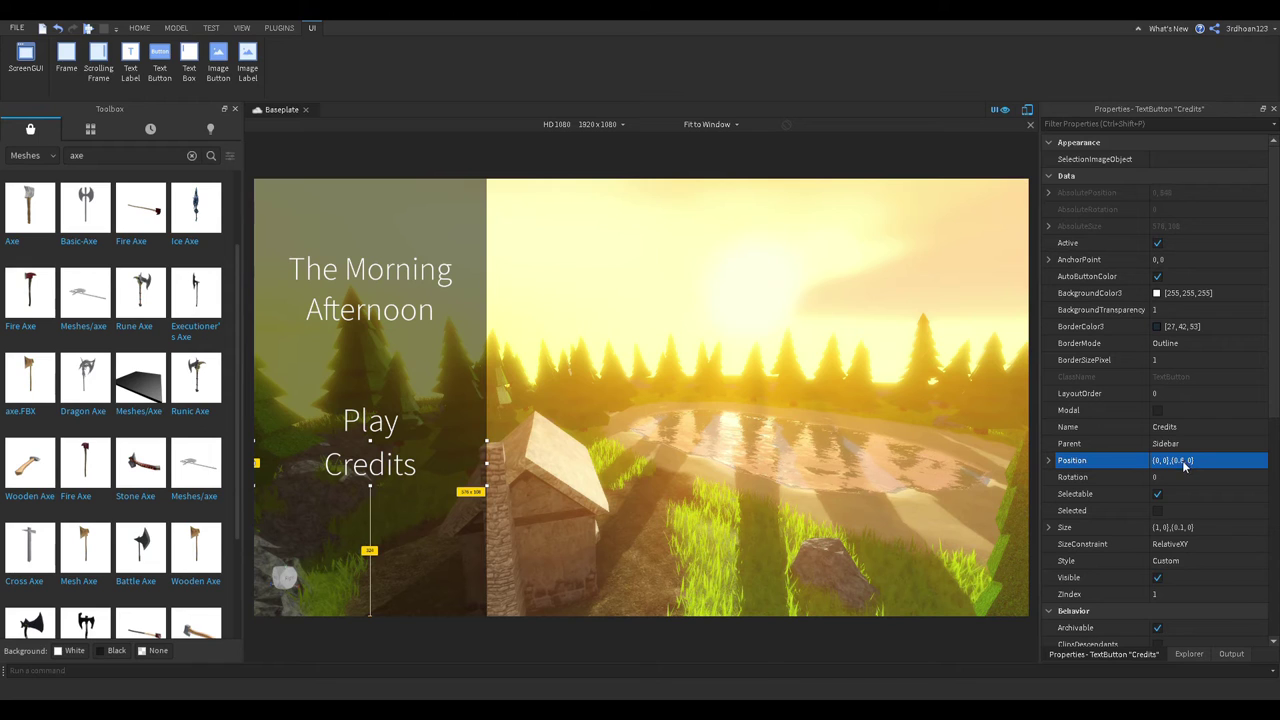
Step: Set the Credits button's Position to {0, 0},{0.65, 0}
{"action": "left_click", "coordinate": [1185, 462]}
{"action": "type", "text": "65"}
{"action": "key", "text": "Return"}
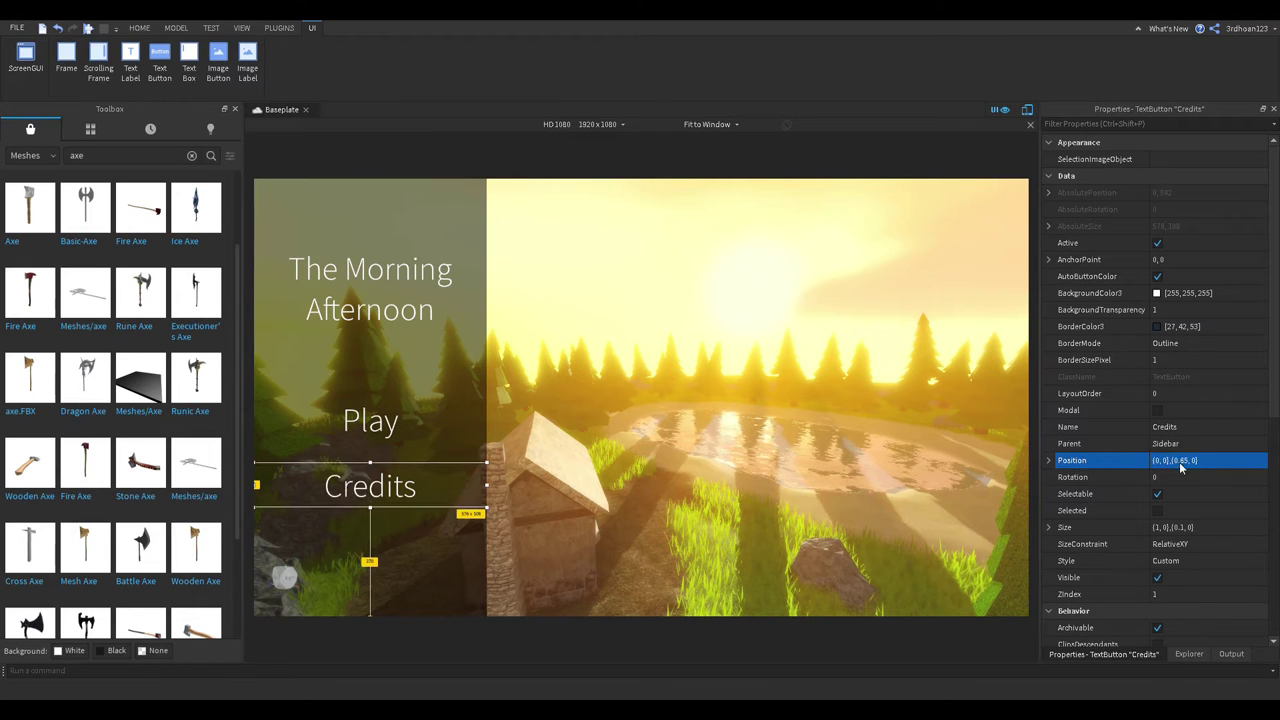
Step: Set the Play button's Position to {0, 0},{0.45, 0}, between the title and the Credits button
{"action": "left_click", "coordinate": [1184, 654]}
{"action": "left_click", "coordinate": [1117, 345]}
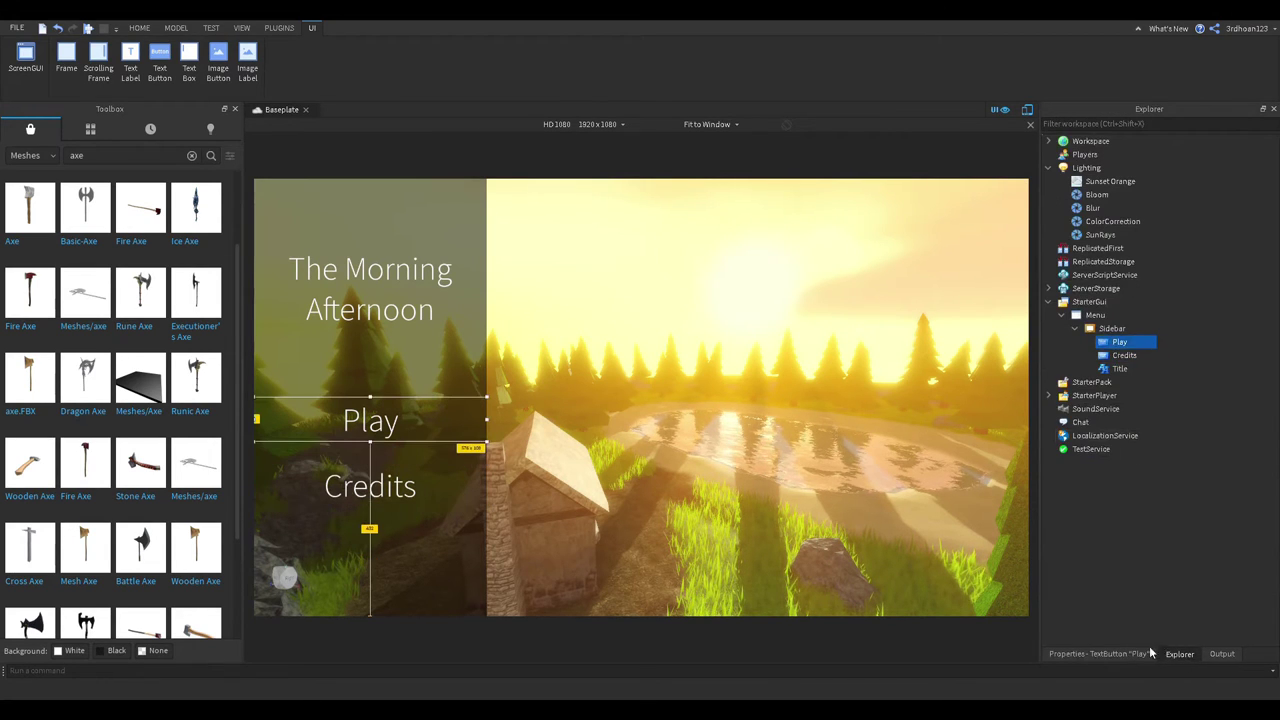
{"action": "left_click", "coordinate": [1149, 652]}
{"action": "left_click", "coordinate": [1187, 461]}
{"action": "key", "text": "Return"}
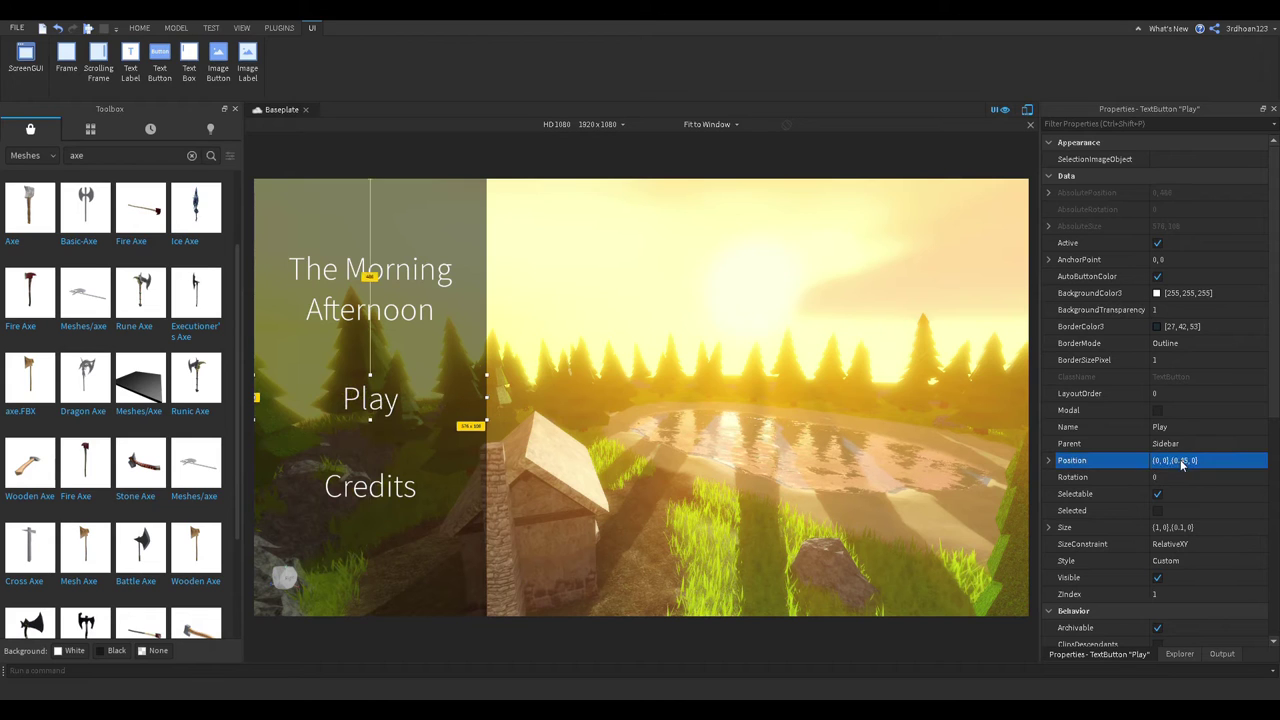
Step: Preview the menu in the iPhone 4S and iPhone 7 Plus device emulations and return to HD 1080
{"action": "left_click", "coordinate": [1180, 654]}
{"action": "right_click_drag", "start_coordinate": [885, 324], "coordinate": [850, 307]}
{"action": "left_click", "coordinate": [850, 307]}
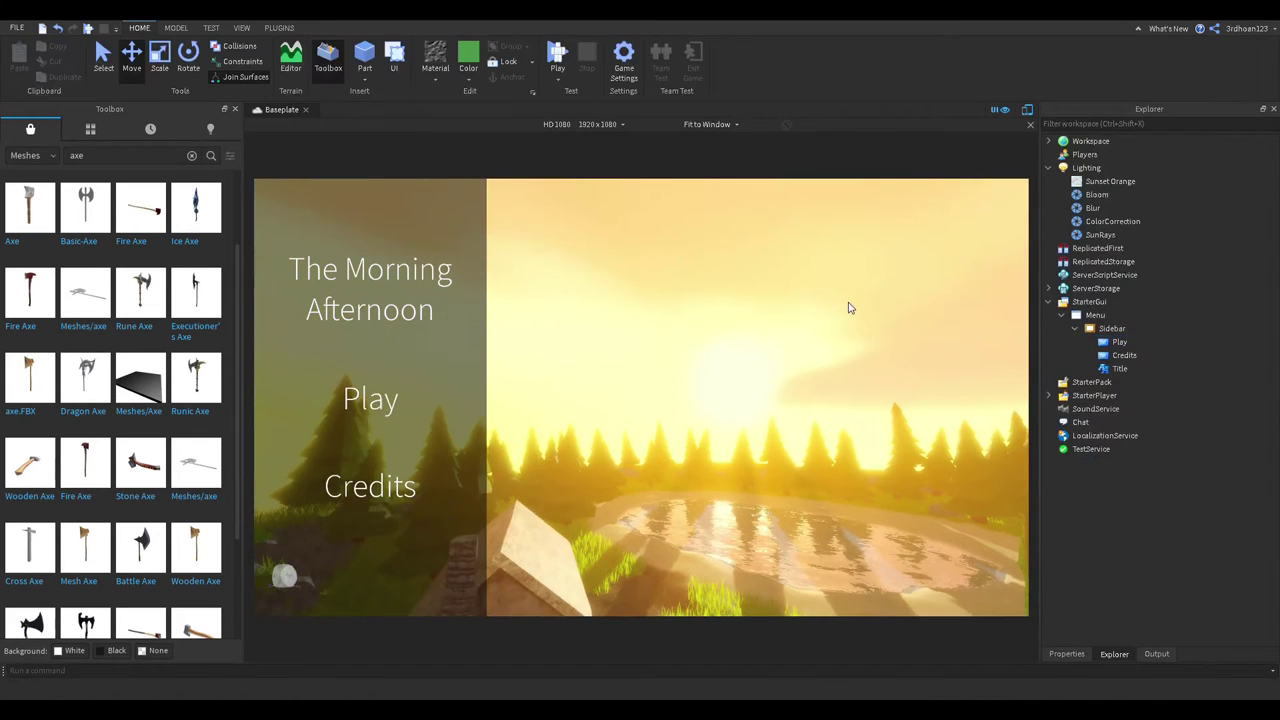
{"action": "left_click", "coordinate": [556, 124]}
{"action": "left_click", "coordinate": [550, 176]}
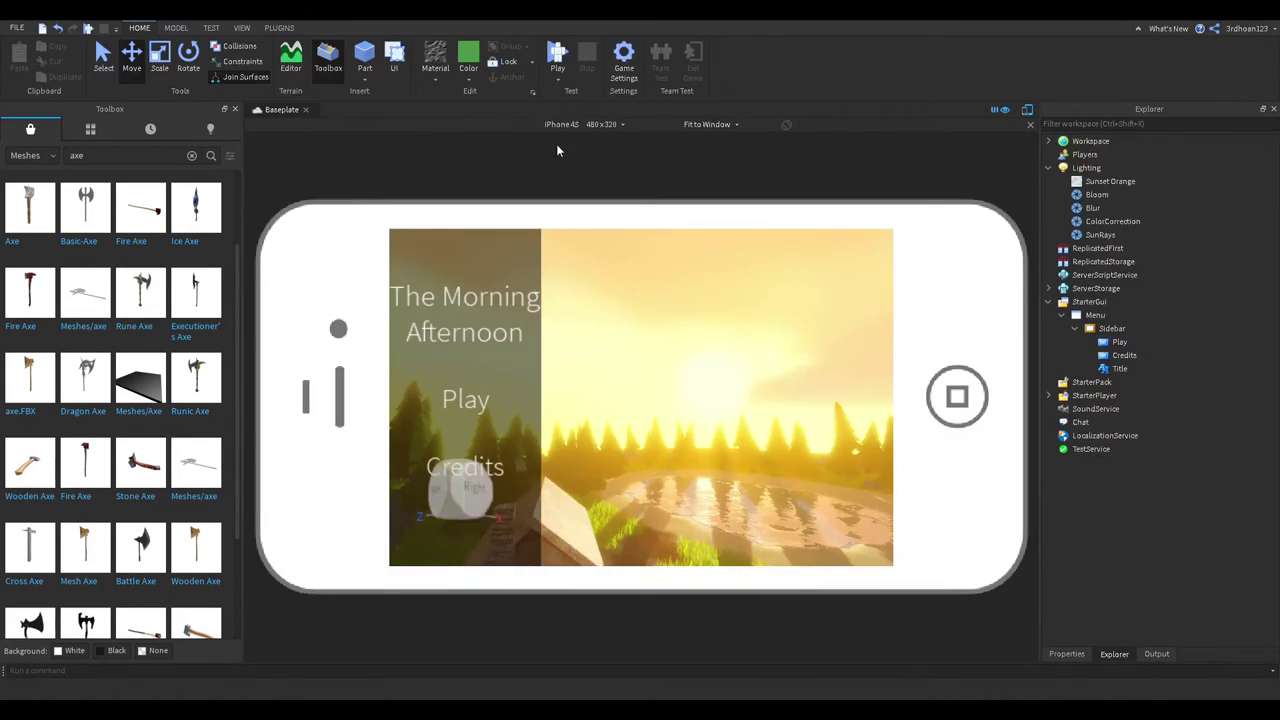
{"action": "left_click", "coordinate": [556, 250]}
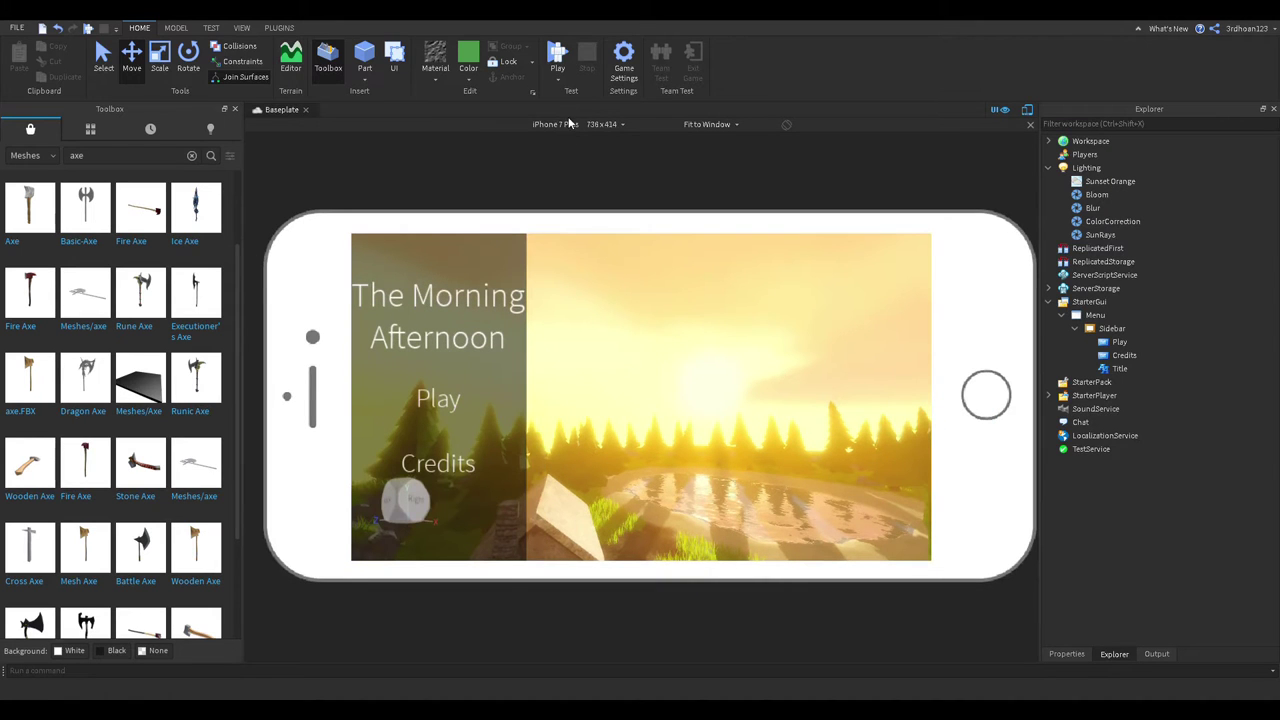
{"action": "left_click", "coordinate": [575, 124]}
{"action": "left_click", "coordinate": [570, 149]}
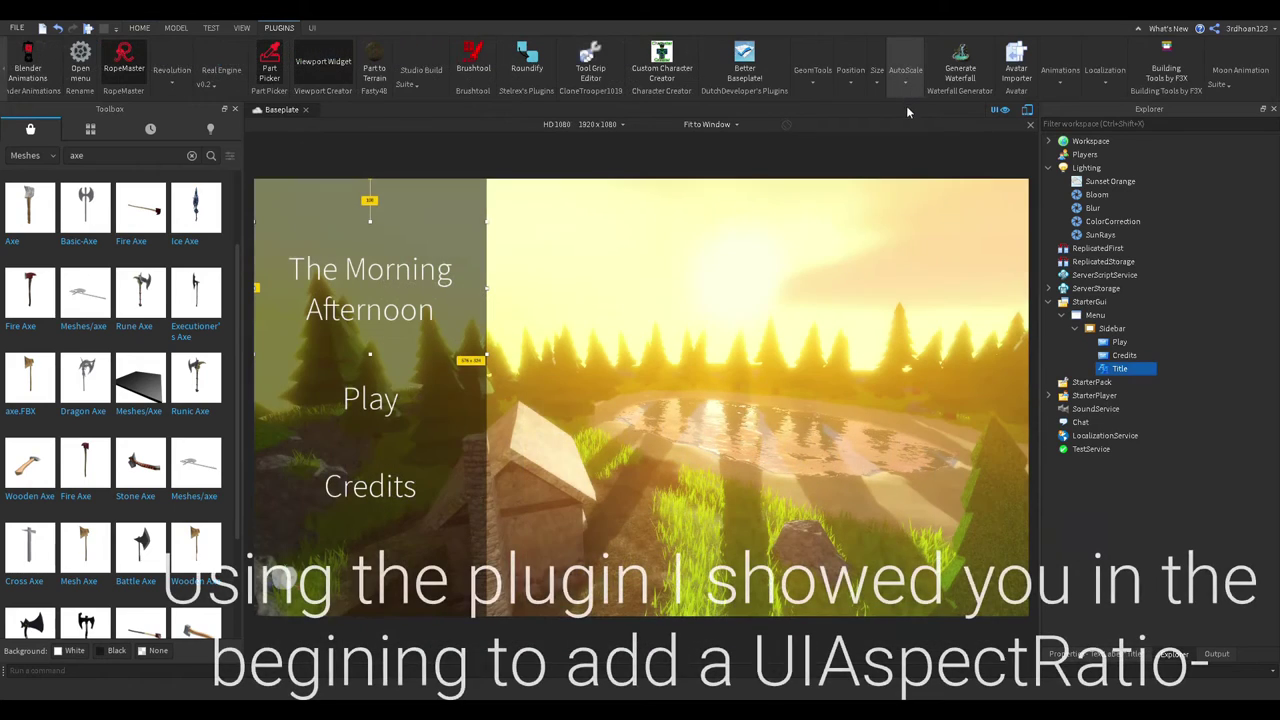
Step: Add a UIAspectRatioConstraint to the Title label with the AutoScale plugin and preview it on iPhone 5
{"action": "left_click", "coordinate": [940, 115]}
{"action": "left_click", "coordinate": [600, 126]}
{"action": "left_click", "coordinate": [582, 179]}
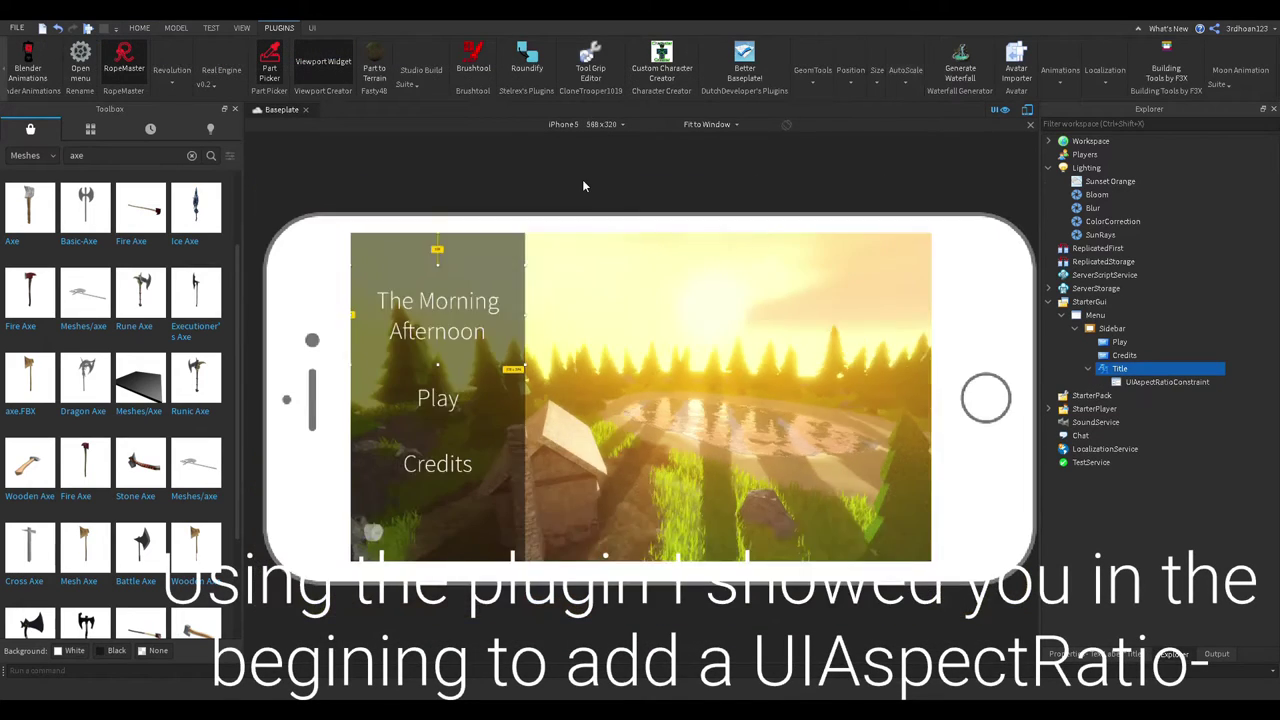
Step: Check the menu layout on other emulated devices, including iPhone 7 Plus and iPad Pro, and return to HD 1080
{"action": "left_click", "coordinate": [640, 264]}
{"action": "left_click", "coordinate": [577, 129]}
{"action": "left_click", "coordinate": [587, 252]}
{"action": "left_click", "coordinate": [576, 128]}
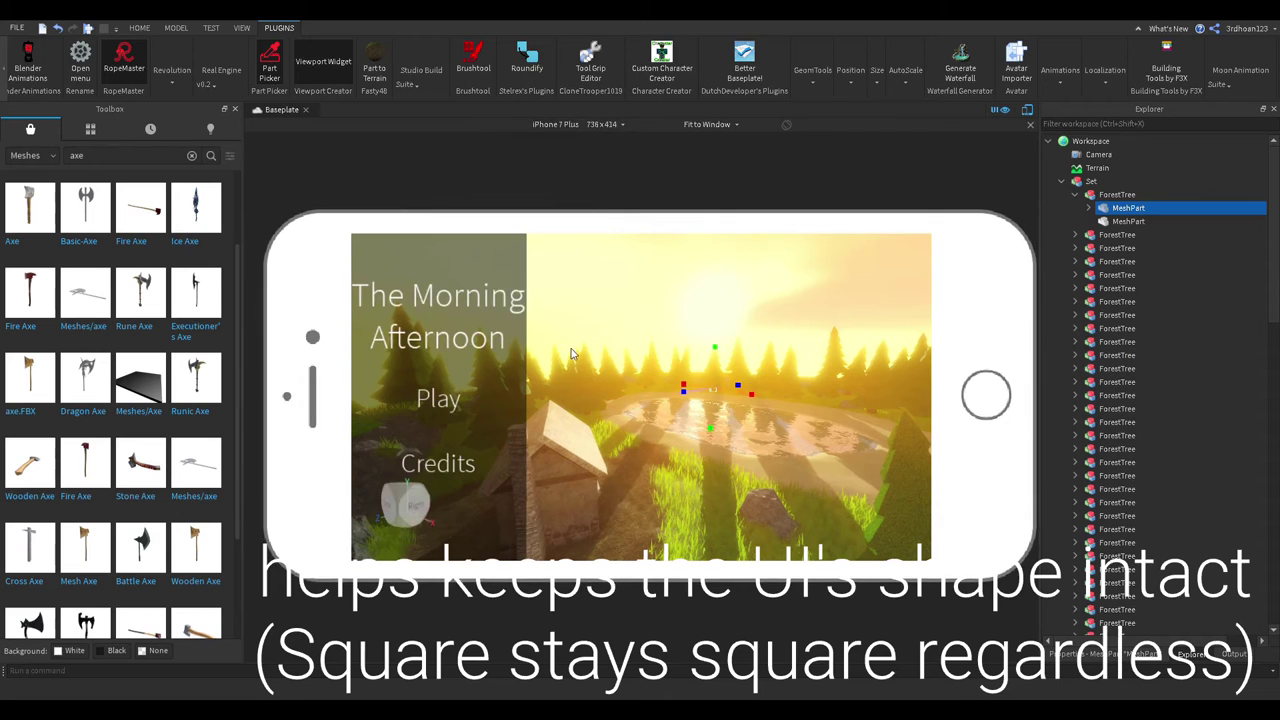
{"action": "left_click", "coordinate": [575, 347]}
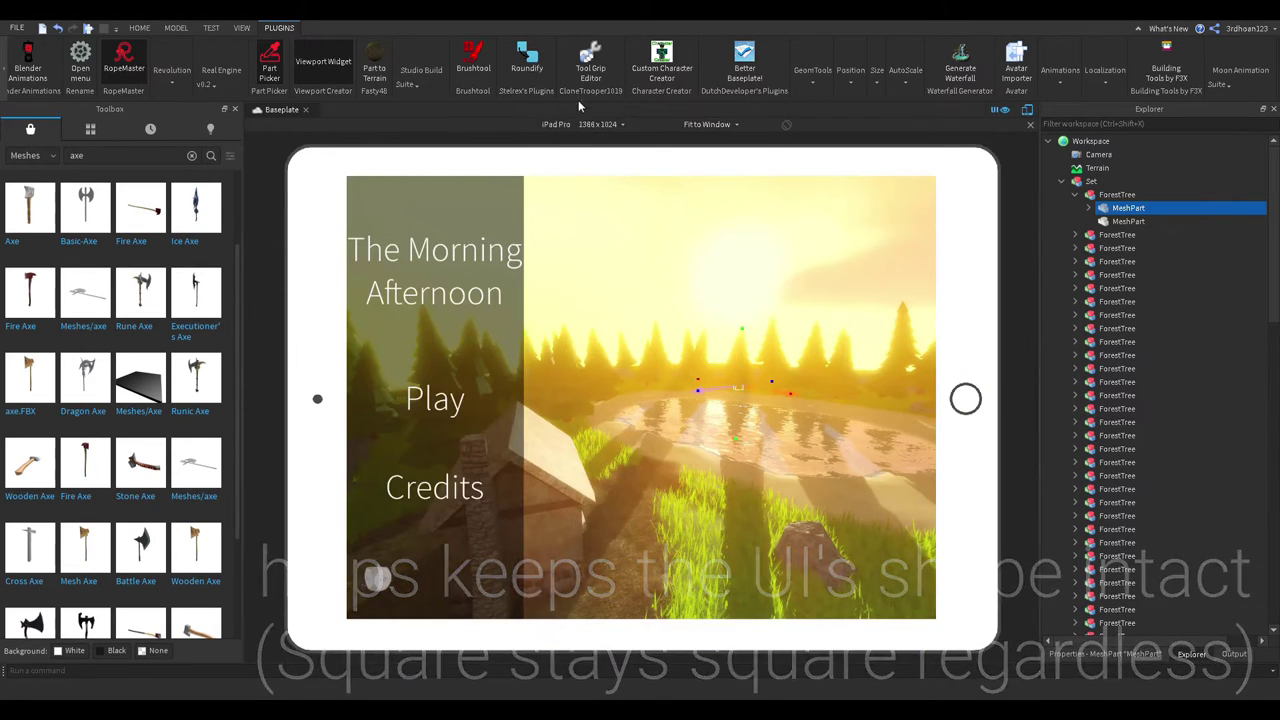
{"action": "left_click", "coordinate": [580, 124]}
{"action": "left_click", "coordinate": [560, 181]}
{"action": "left_click", "coordinate": [578, 124]}
{"action": "left_click", "coordinate": [574, 314]}
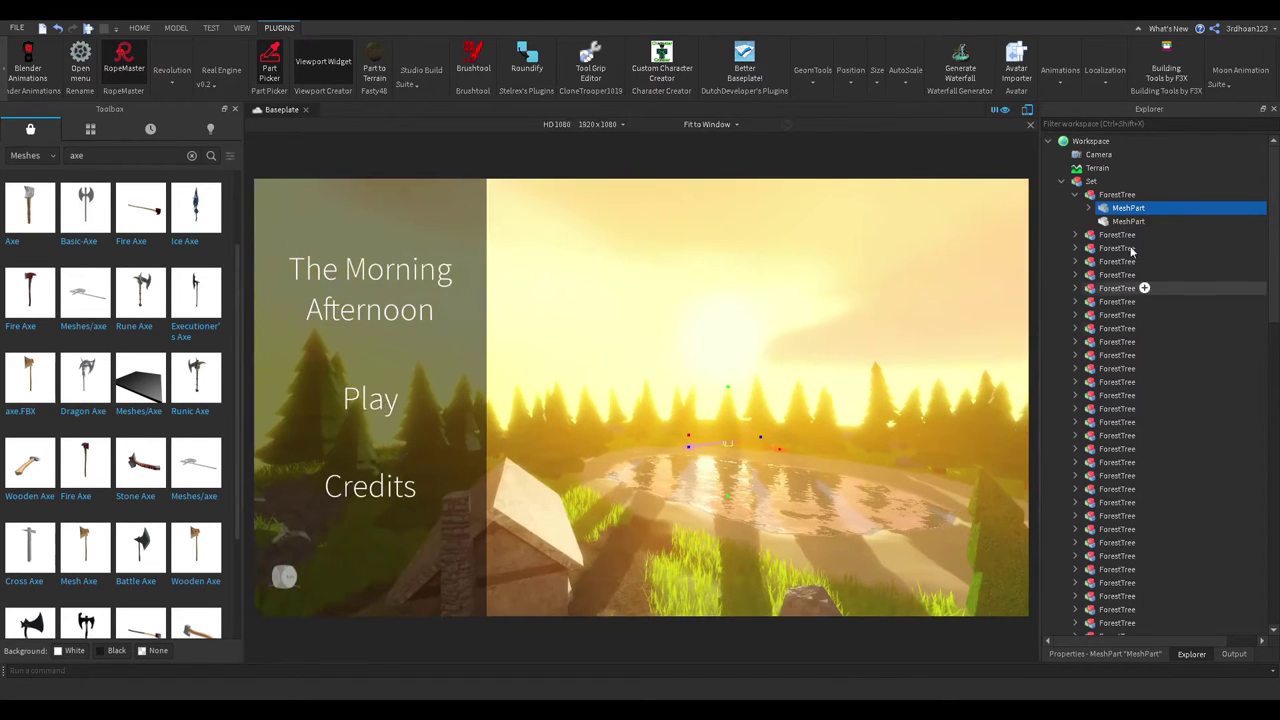
Step: Collapse the Workspace tree and insert a LocalScript into the Menu GUI
{"action": "left_click", "coordinate": [1048, 141]}
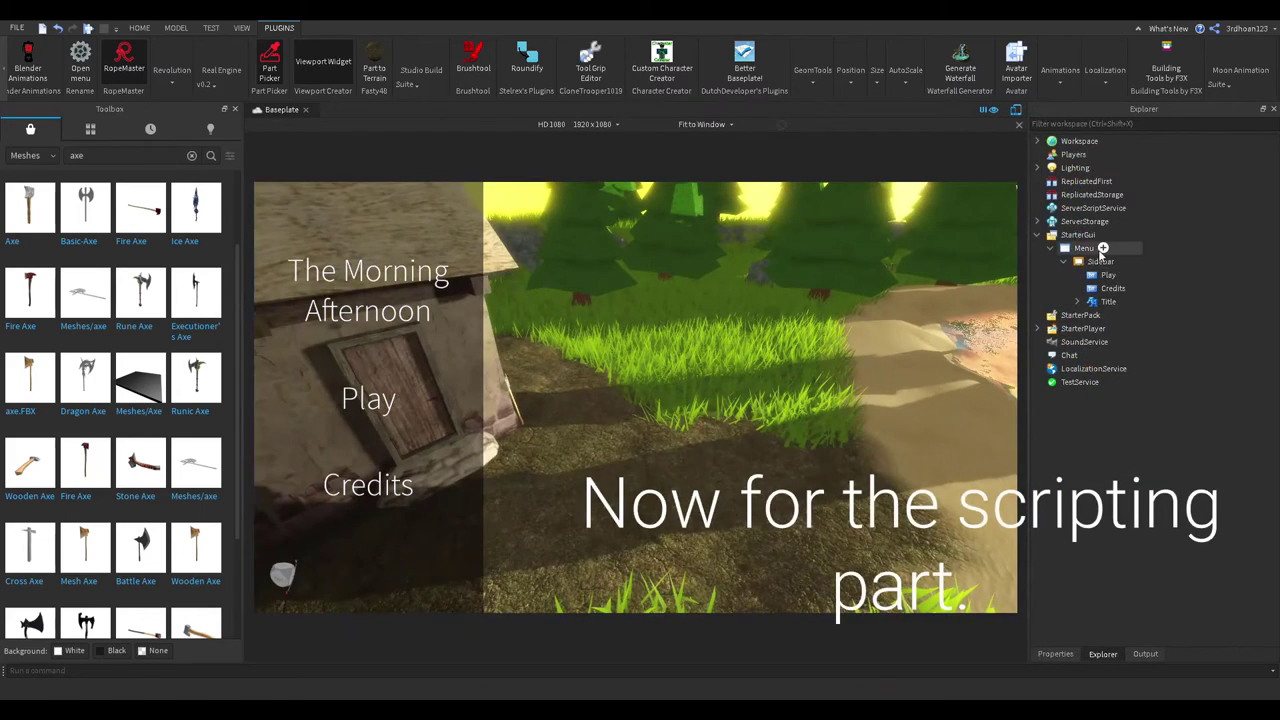
{"action": "left_click", "coordinate": [1100, 249]}
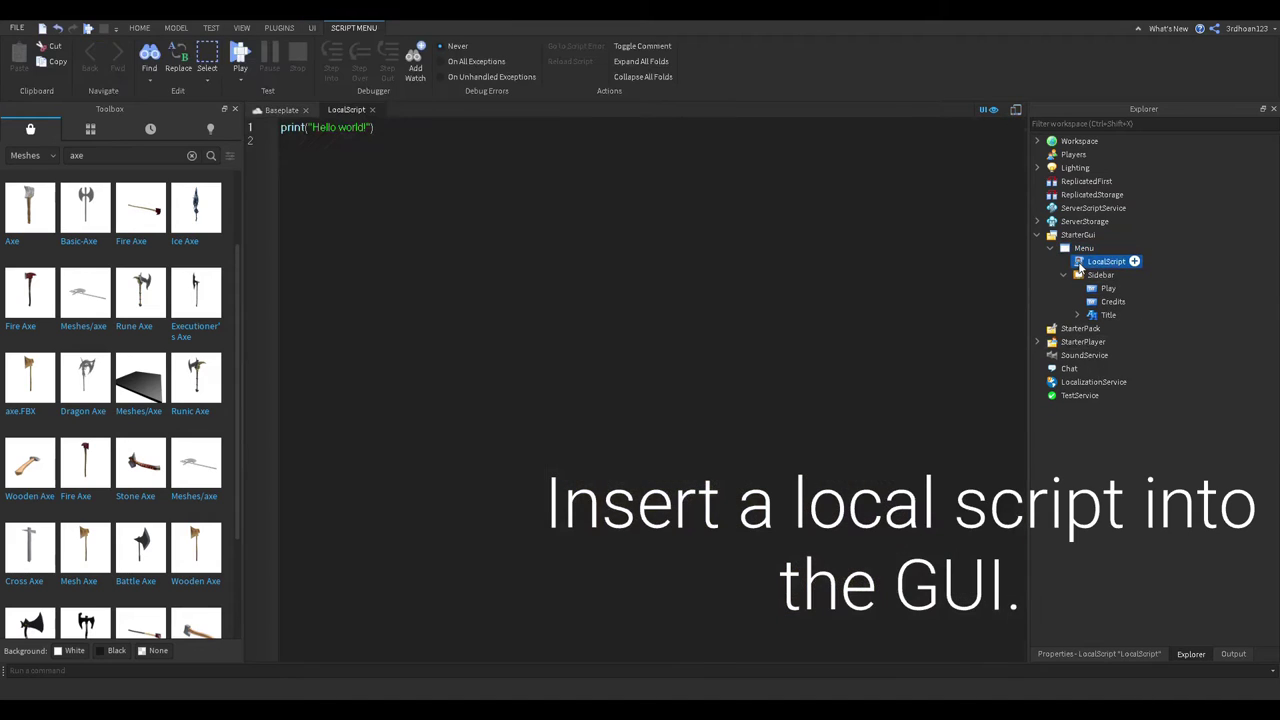
Step: Rename the new LocalScript to MenuMain and replace its default code with a "Services" comment
{"action": "type", "text": "MenuMain"}
{"action": "key", "text": "Return"}
{"action": "key", "text": "ctrl+a"}
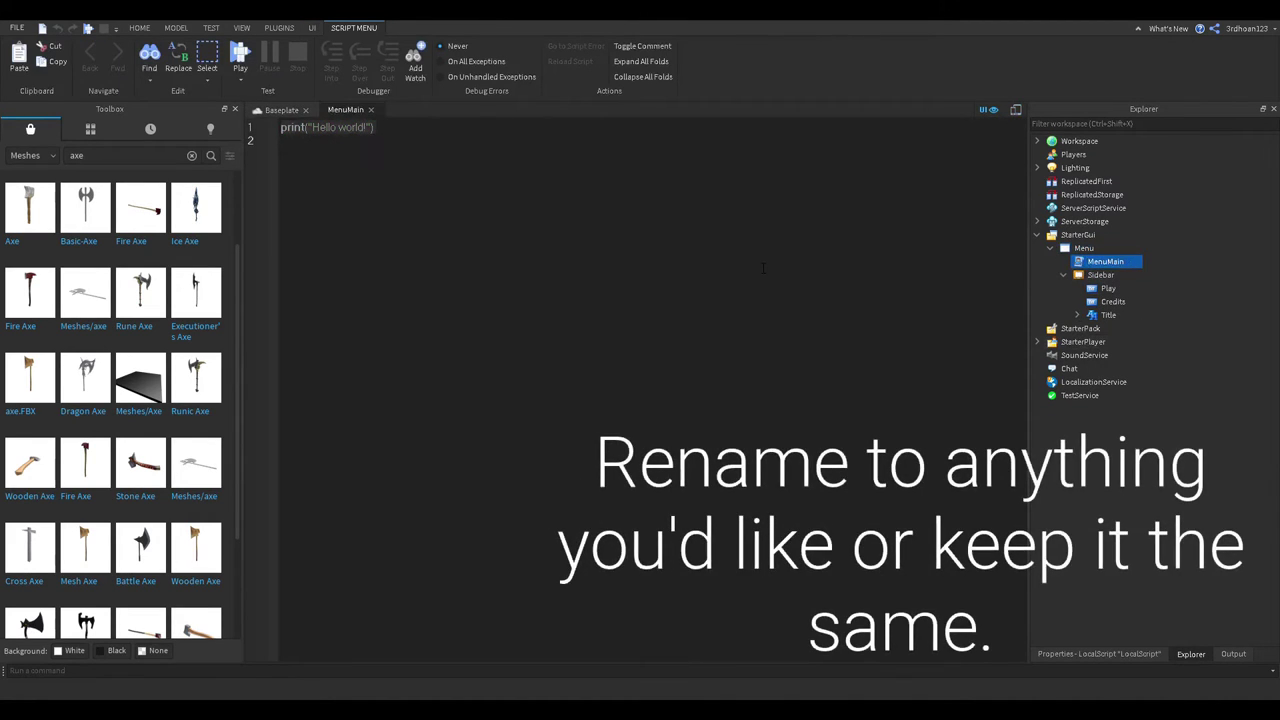
{"action": "type", "text": "local"}
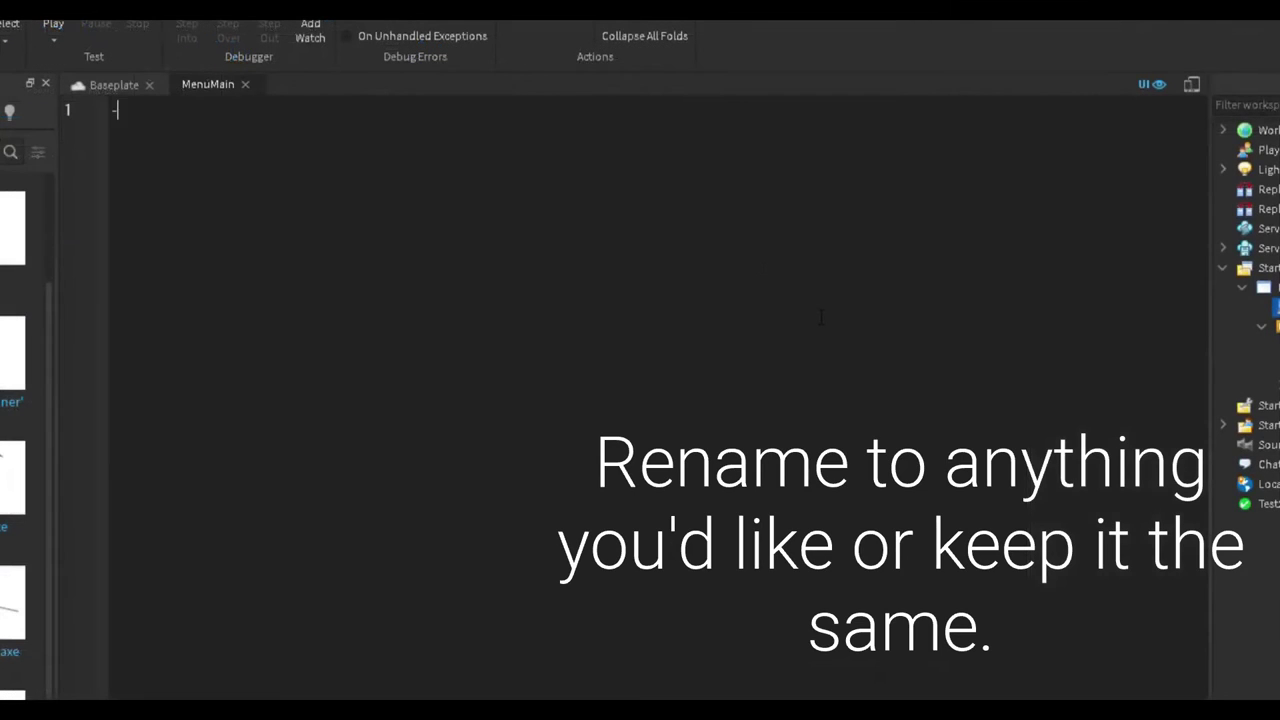
{"action": "type", "text": "Services"}
{"action": "key", "text": "Return"}
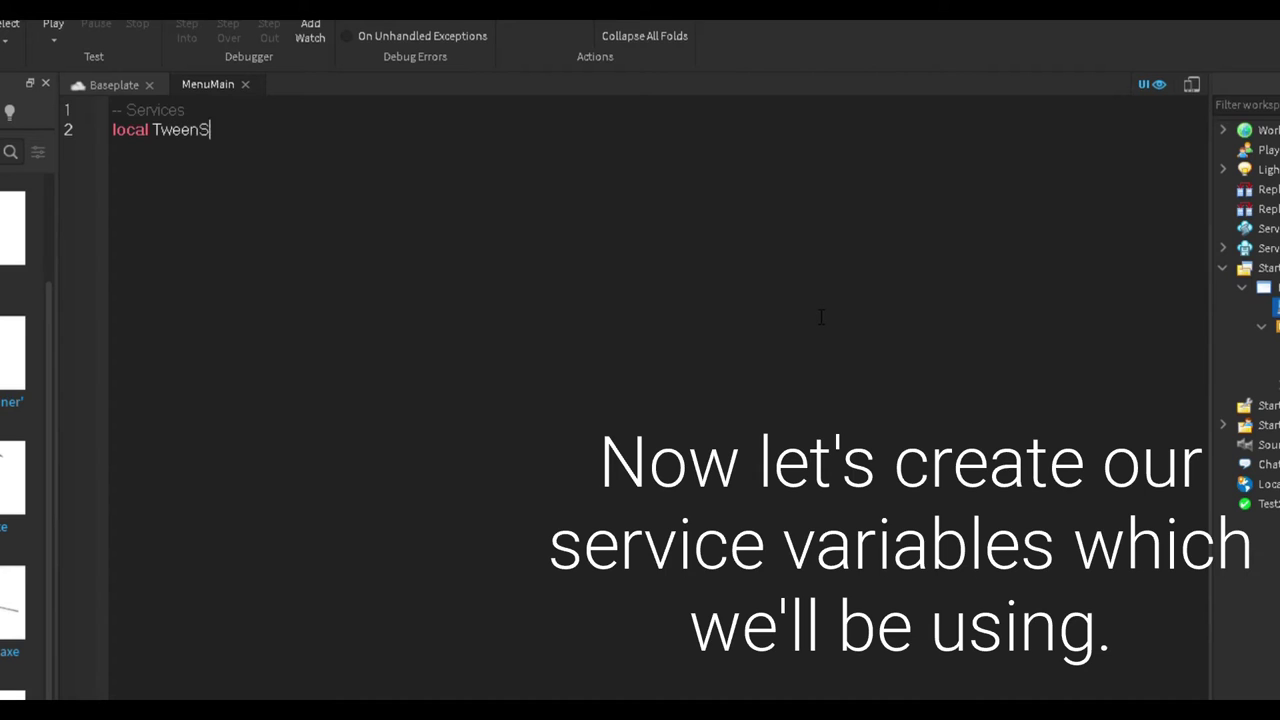
Step: Declare local Tween = game:GetService("TweenService") and start a separate section below it with a "Variables" comment
{"action": "type", "text": "local Tween = game:GetSe"}
{"action": "key", "text": "BackSpace"}
{"action": "key", "text": "BackSpace"}
{"action": "type", "text": "= game:GetService(\"TweenService"}
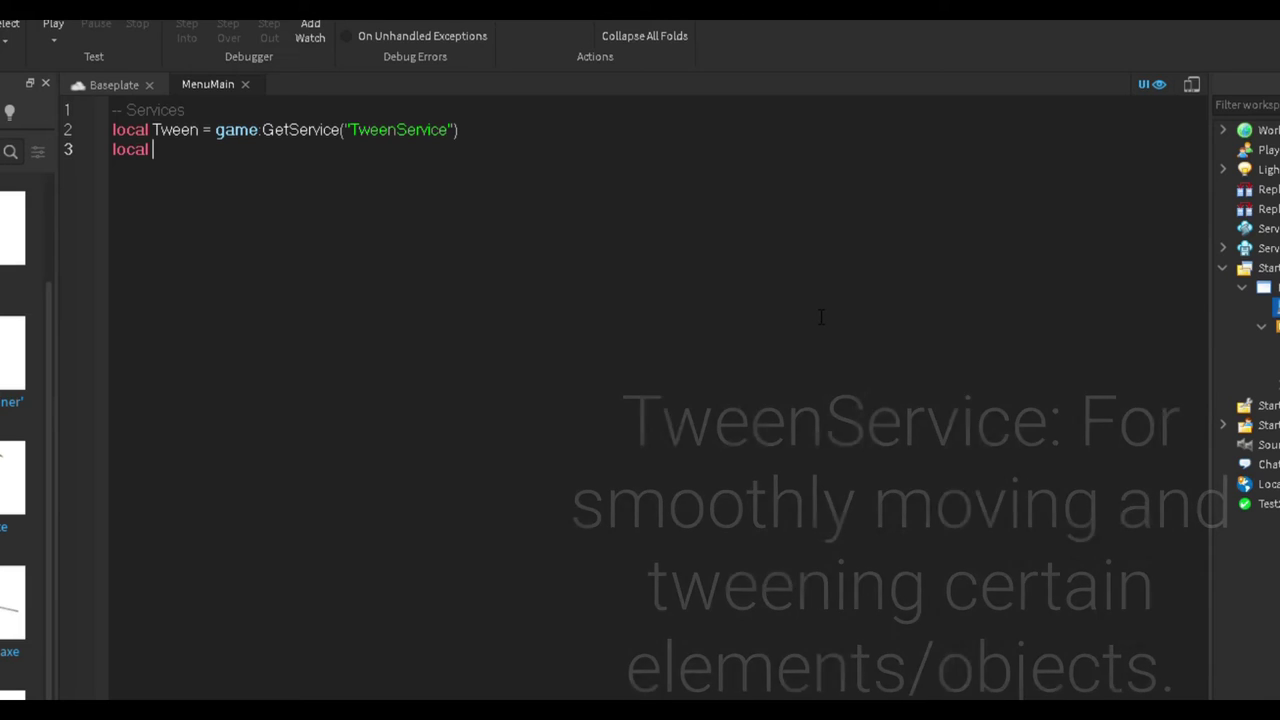
{"action": "key", "text": "BackSpace"}
{"action": "key", "text": "BackSpace"}
{"action": "key", "text": "BackSpace"}
{"action": "key", "text": "BackSpace"}
{"action": "key", "text": "BackSpace"}
{"action": "key", "text": "Return"}
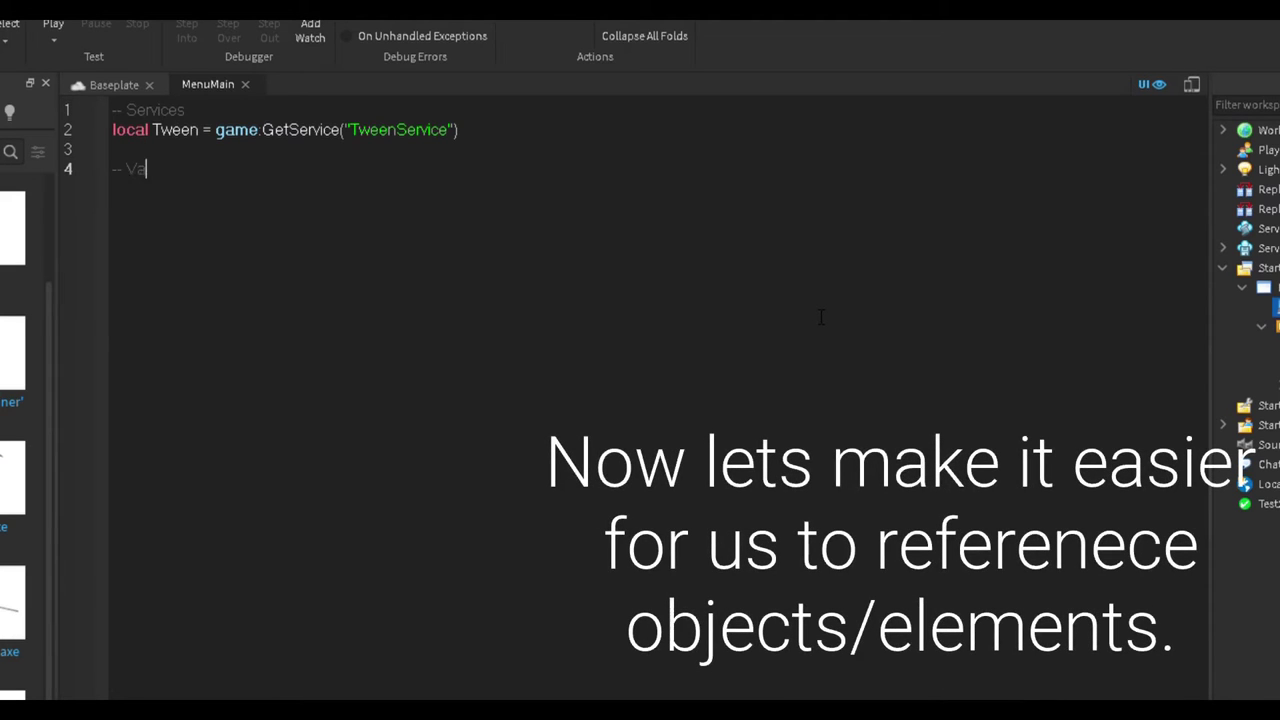
Step: Declare local Sidebar = script.Parent:WaitForChild("Sidebar") under the Variables comment
{"action": "type", "text": "eBar"}
{"action": "key", "text": "BackSpace"}
{"action": "key", "text": "BackSpace"}
{"action": "key", "text": "BackSpace"}
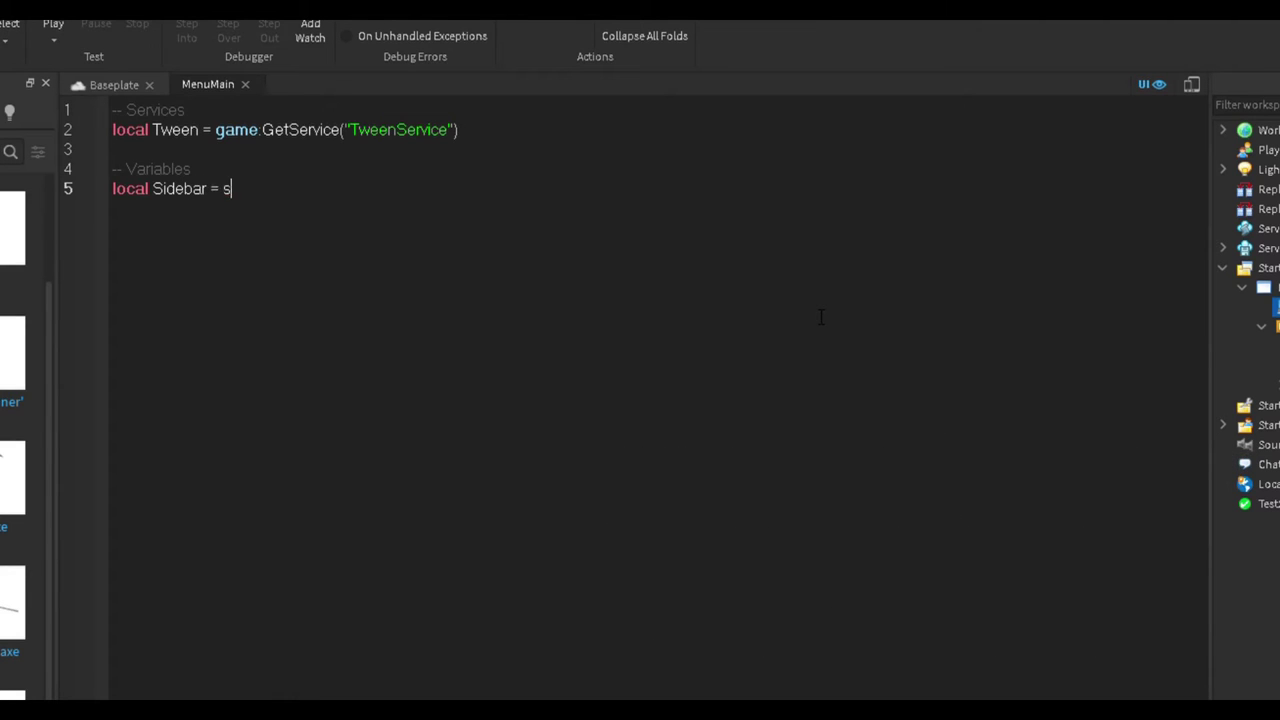
{"action": "type", "text": ":ClearAllChildren()"}
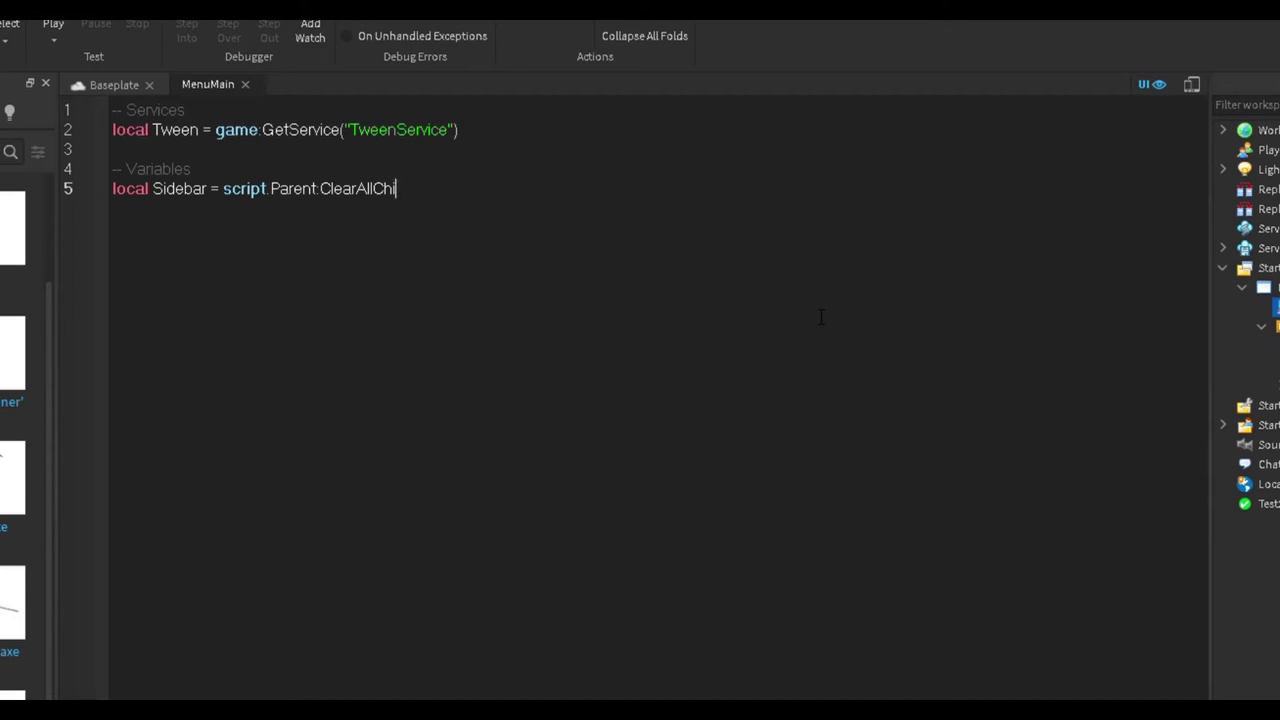
{"action": "key", "text": "BackSpace"}
{"action": "key", "text": "BackSpace"}
{"action": "type", "text": "WaitForChild(\\)"}
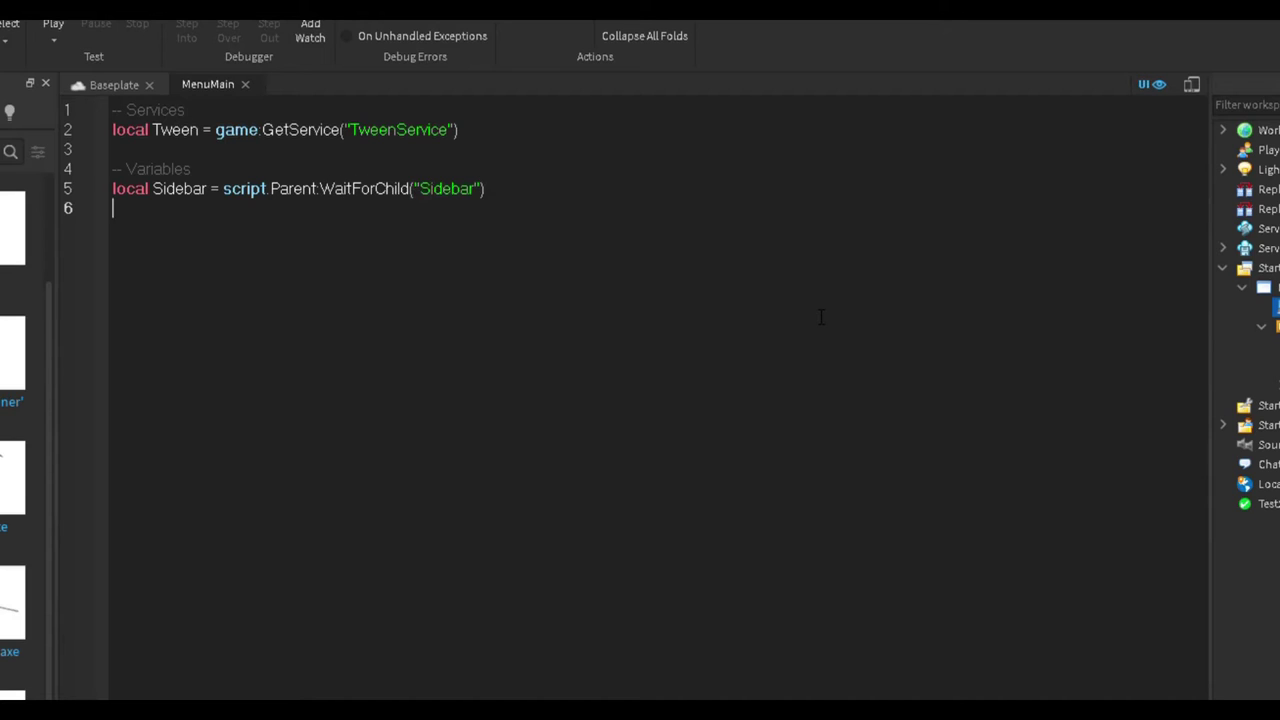
Step: Declare PlayBtn, CreditsBtn and Title as Sidebar:WaitForChild references to "Play", "Credits" and "Title"
{"action": "key", "text": "BackSpace"}
{"action": "type", "text": "local Play"}
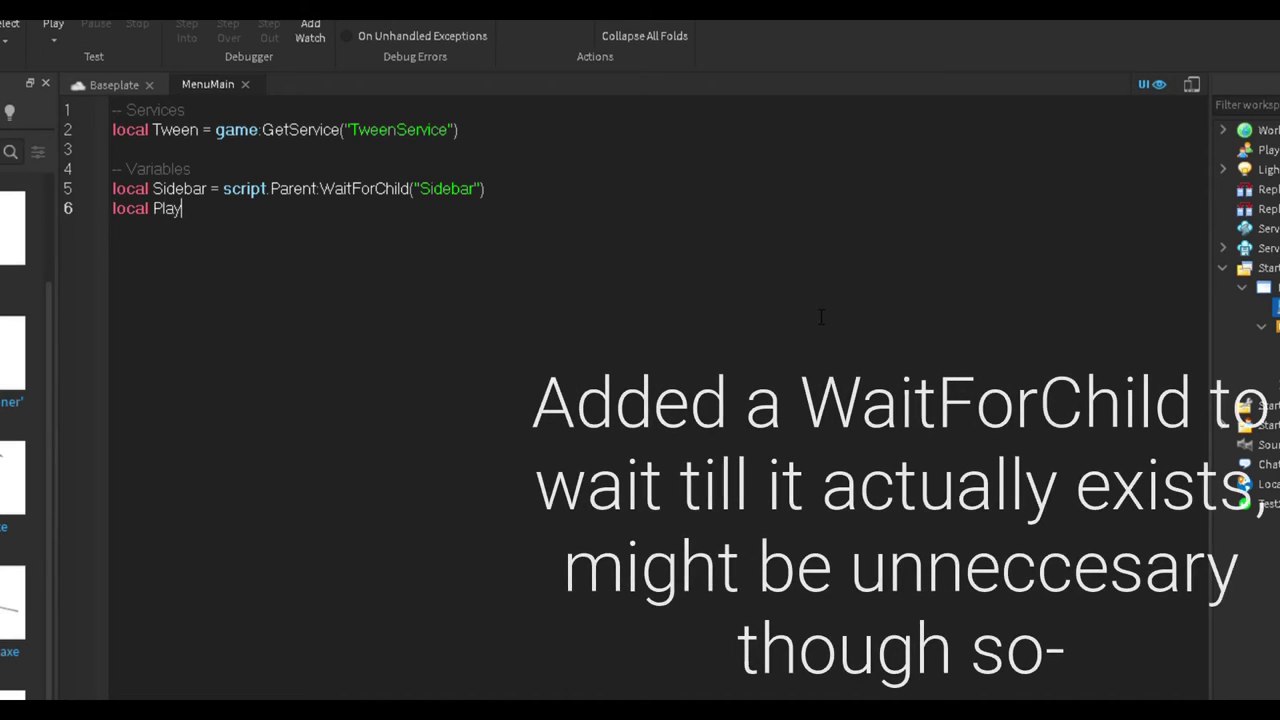
{"action": "type", "text": "Btn = Sidebar:WaitForChild(\"Play"}
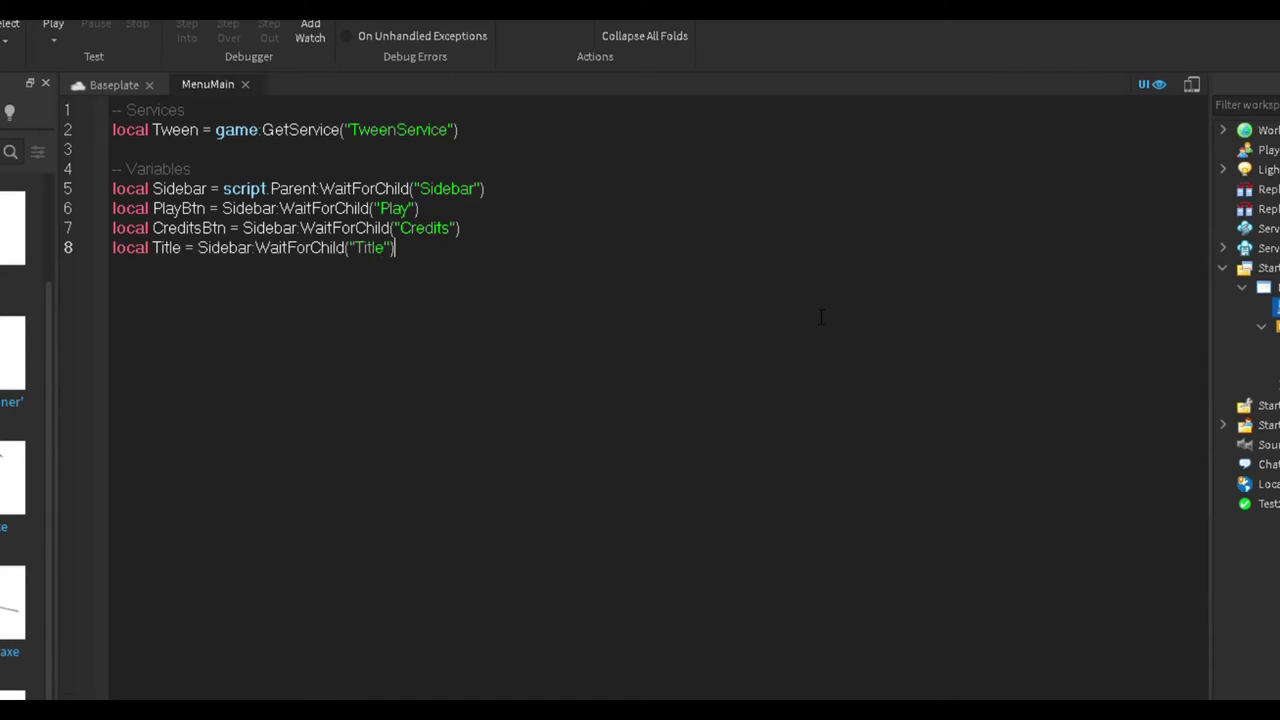
{"action": "key", "text": "Return"}
{"action": "key", "text": "Return"}
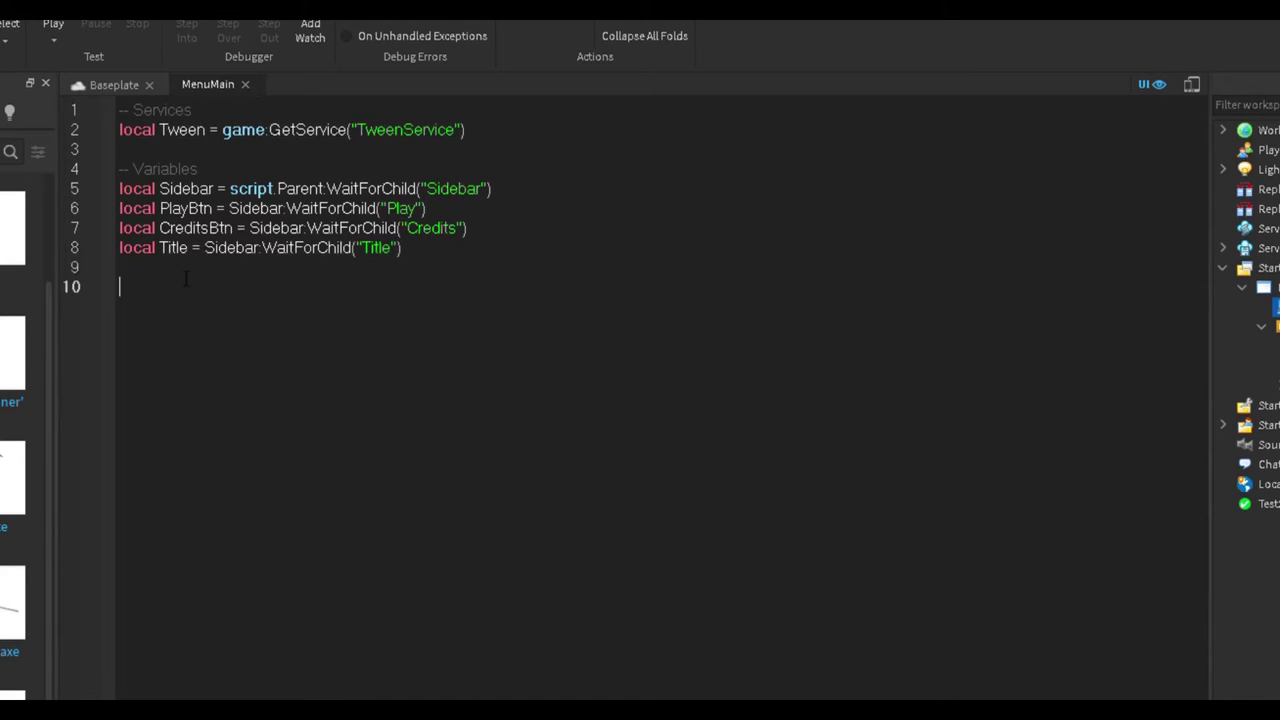
Step: Write a Tween:Create call for Sidebar with TweenInfo.new(0.4, Enum.EasingStyle.Quad, Enum.EasingDirection.Out, 0, false, 0) and start its Position = UDim2.new() goal
{"action": "type", "text": "Tween"}
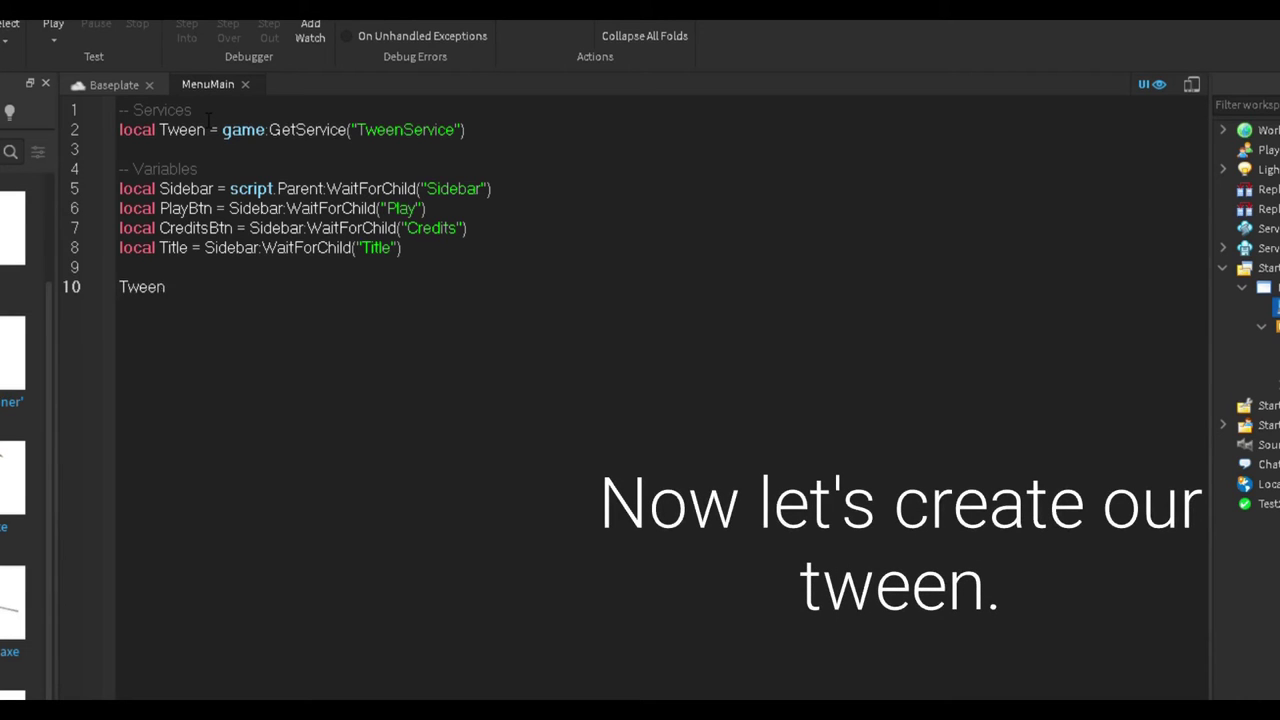
{"action": "type", "text": ":Create(Sidebar, TweenInfo.new("}
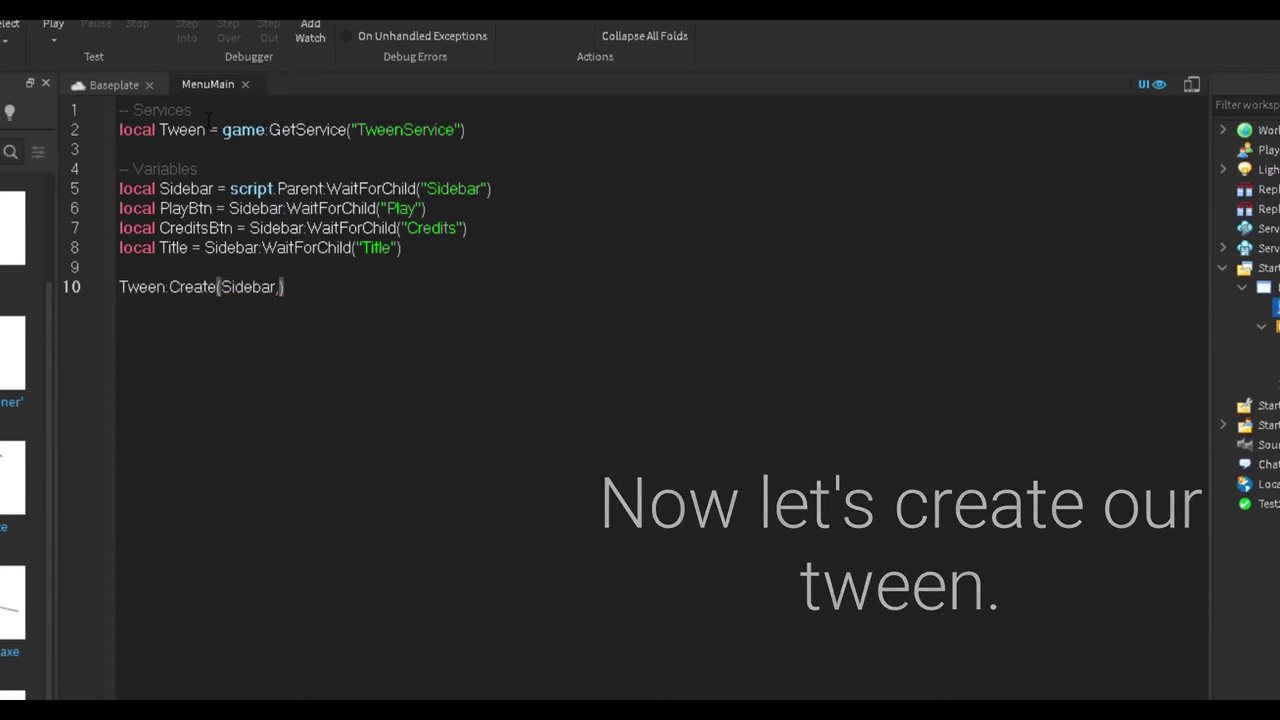
{"action": "type", "text": "0"}
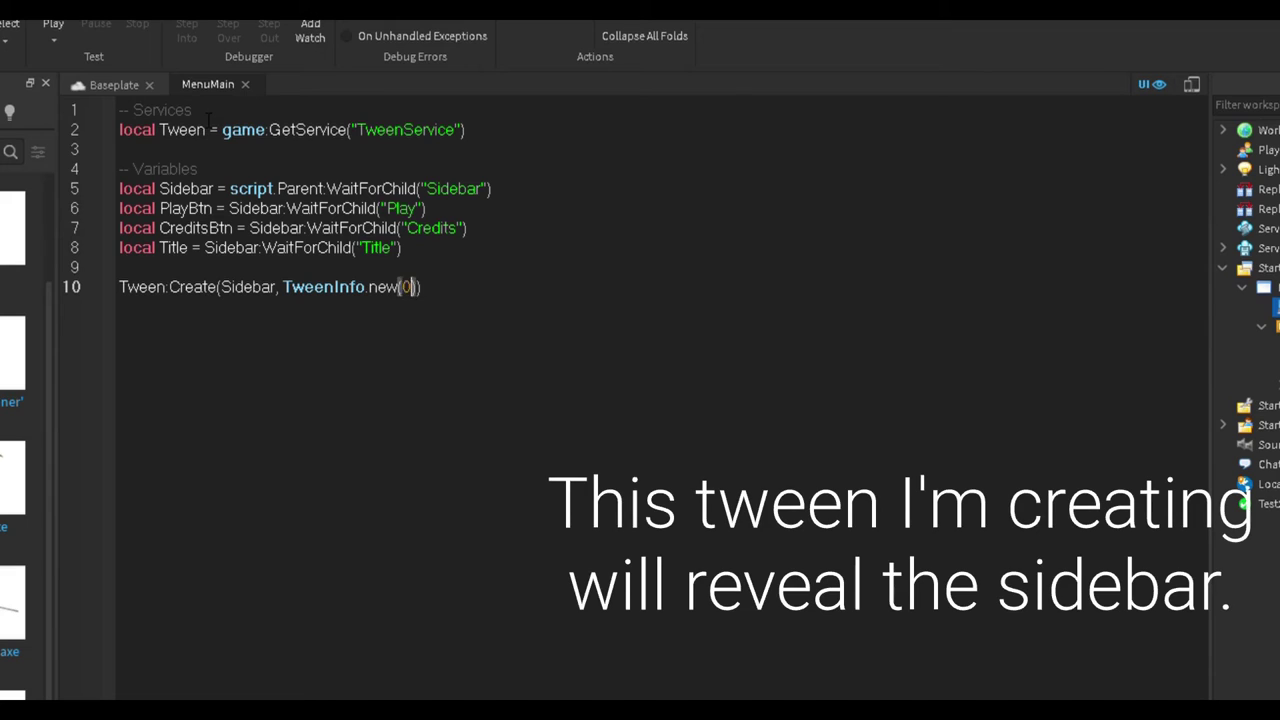
{"action": "type", "text": ".4, Enum.Ea"}
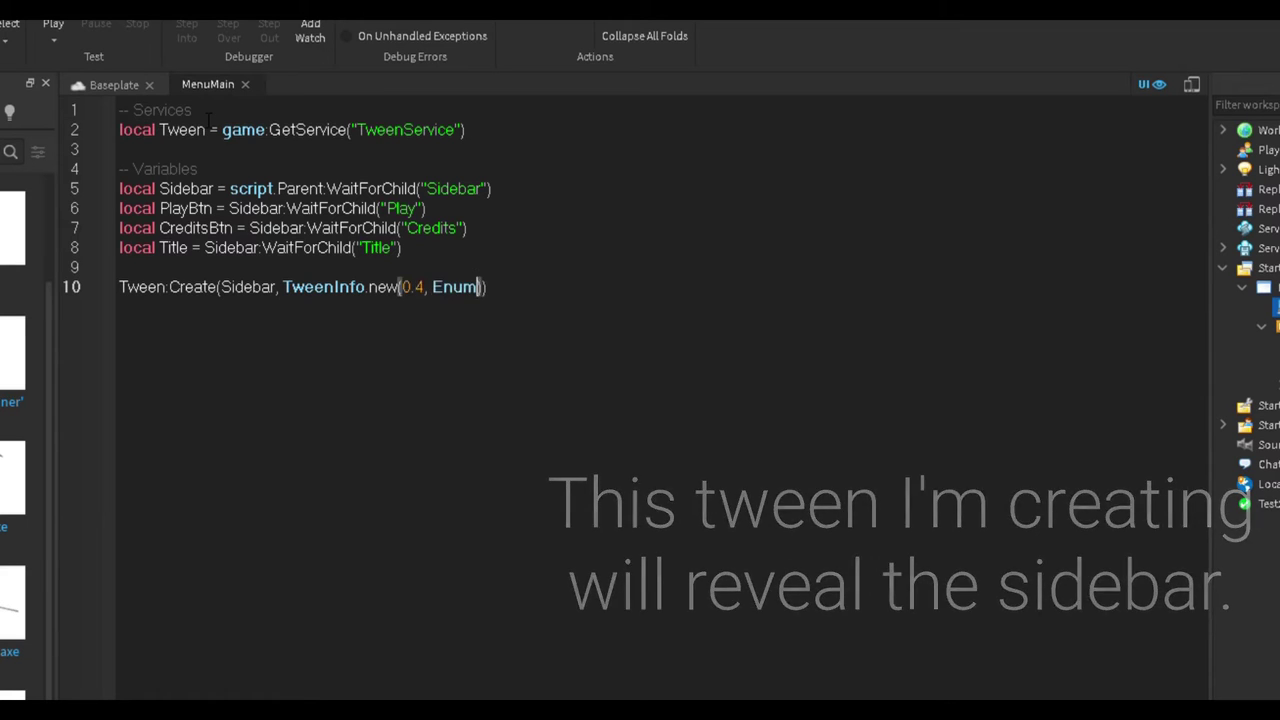
{"action": "type", "text": "singStyle.P"}
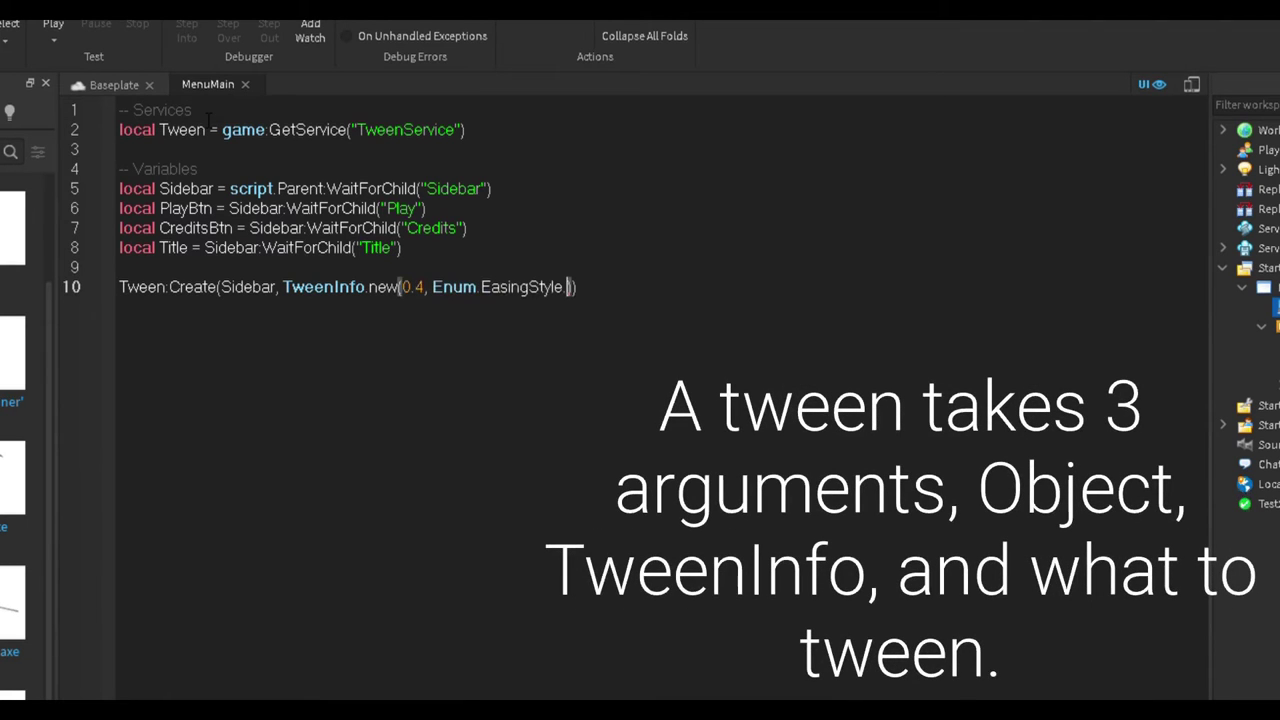
{"action": "key", "text": "BackSpace"}
{"action": "key", "text": "BackSpace"}
{"action": "key", "text": "BackSpace"}
{"action": "key", "text": "BackSpace"}
{"action": "key", "text": "BackSpace"}
{"action": "type", "text": "Quad, Enum.EasingDirection."}
{"action": "type", "text": "Out, 0, false, 0"}
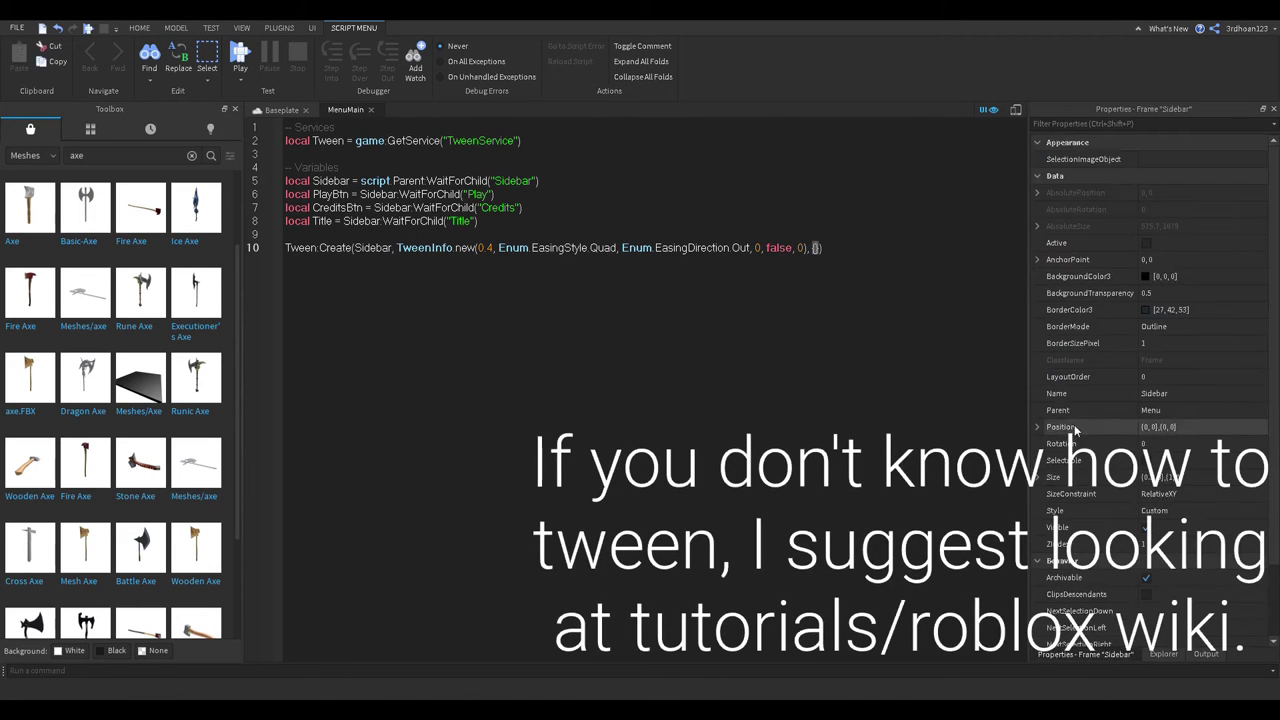
{"action": "type", "text": "= UDim2.new("}
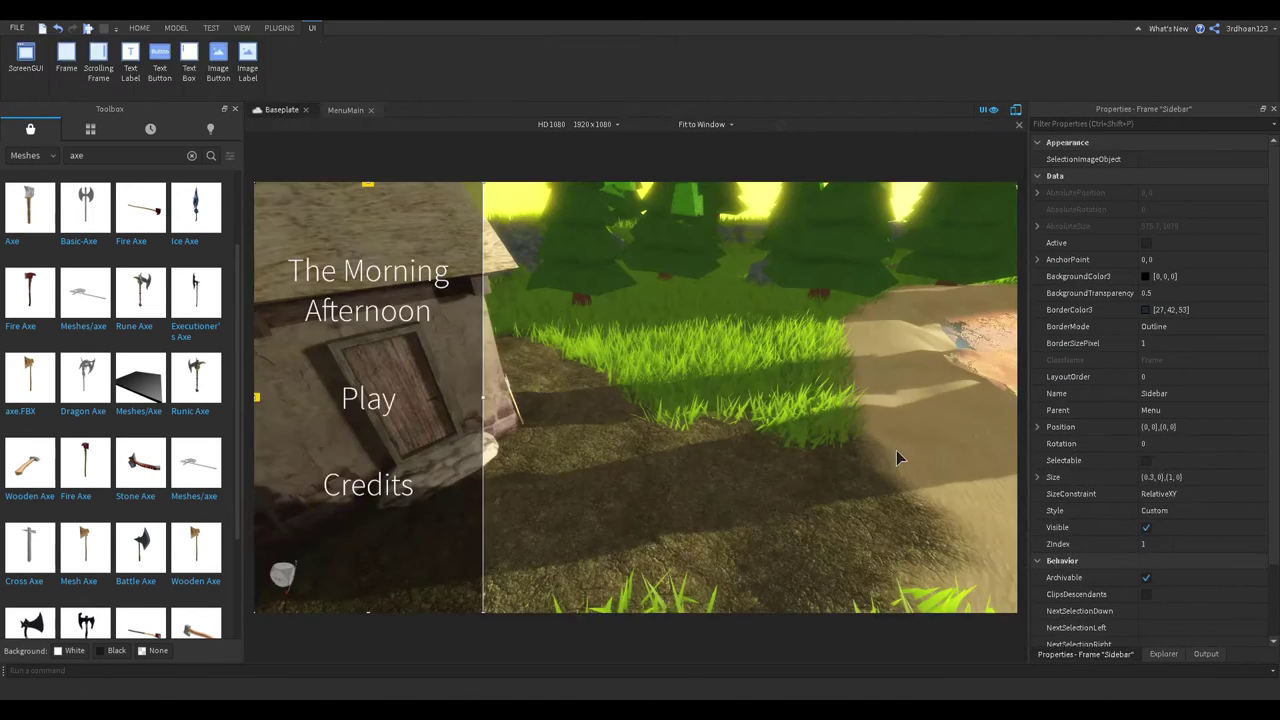
Step: Set the Sidebar frame's Position to {-0.3, 0},{0, 0}
{"action": "double_click", "coordinate": [1149, 428]}
{"action": "type", "text": "0.1"}
{"action": "key", "text": "Return"}
{"action": "key", "text": "ctrl+z"}
{"action": "double_click", "coordinate": [1147, 429]}
{"action": "type", "text": "-0.1"}
{"action": "key", "text": "Return"}
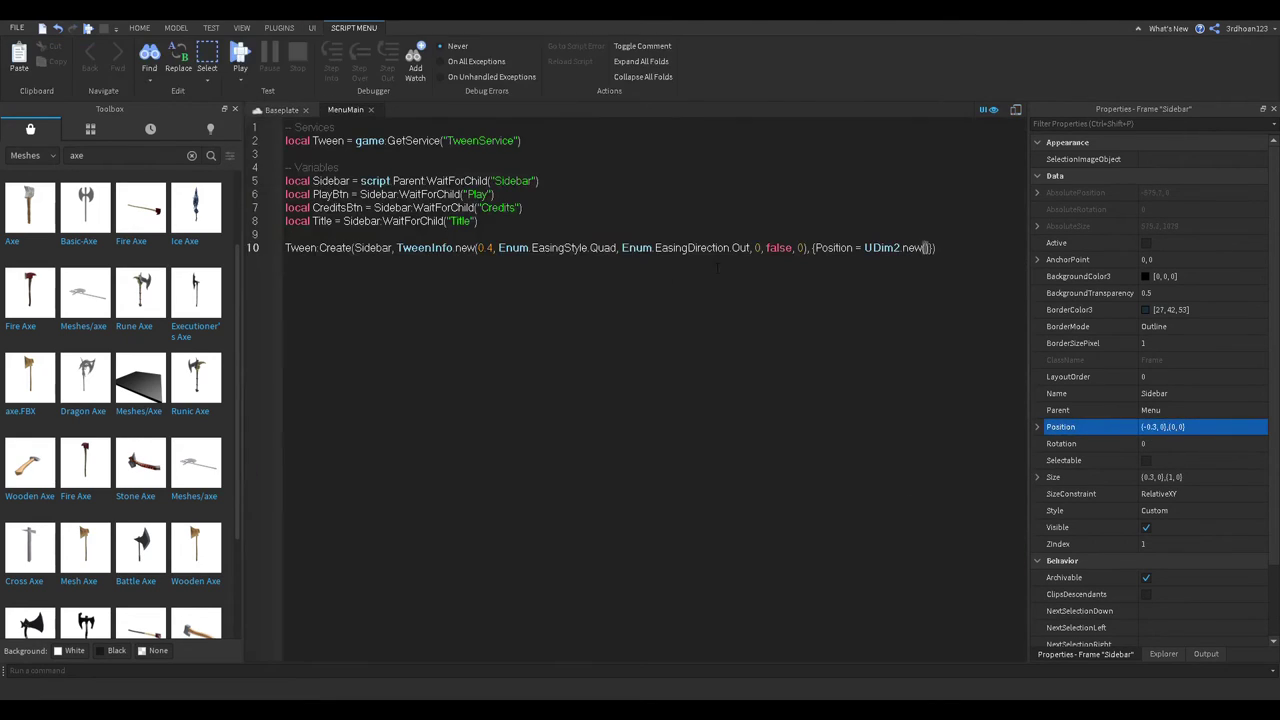
Step: Complete the tween's Position goal as UDim2.new(0, 0, 0, 0) and append :Play() to the call
{"action": "type", "text": "-0.3, 0, 0, 0"}
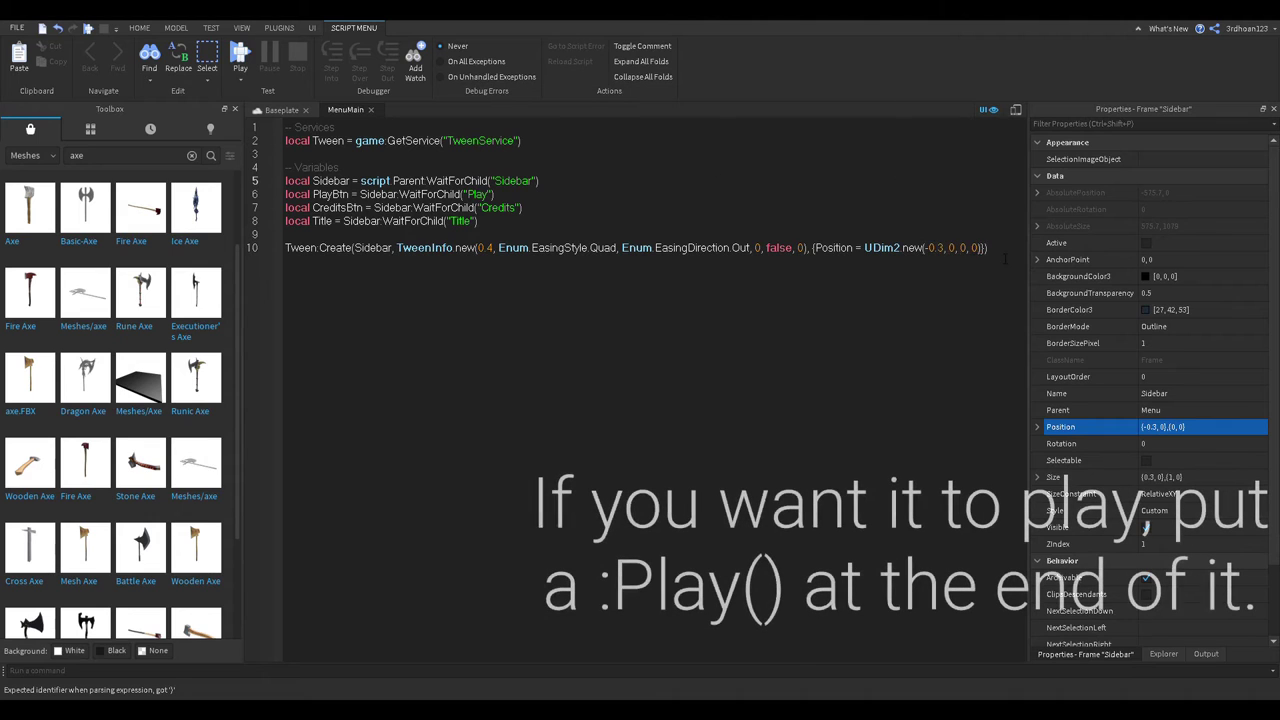
{"action": "left_click_drag", "start_coordinate": [944, 248], "coordinate": [925, 248]}
{"action": "type", "text": "0"}
{"action": "left_click", "coordinate": [982, 248]}
{"action": "type", "text": ":Play() "}
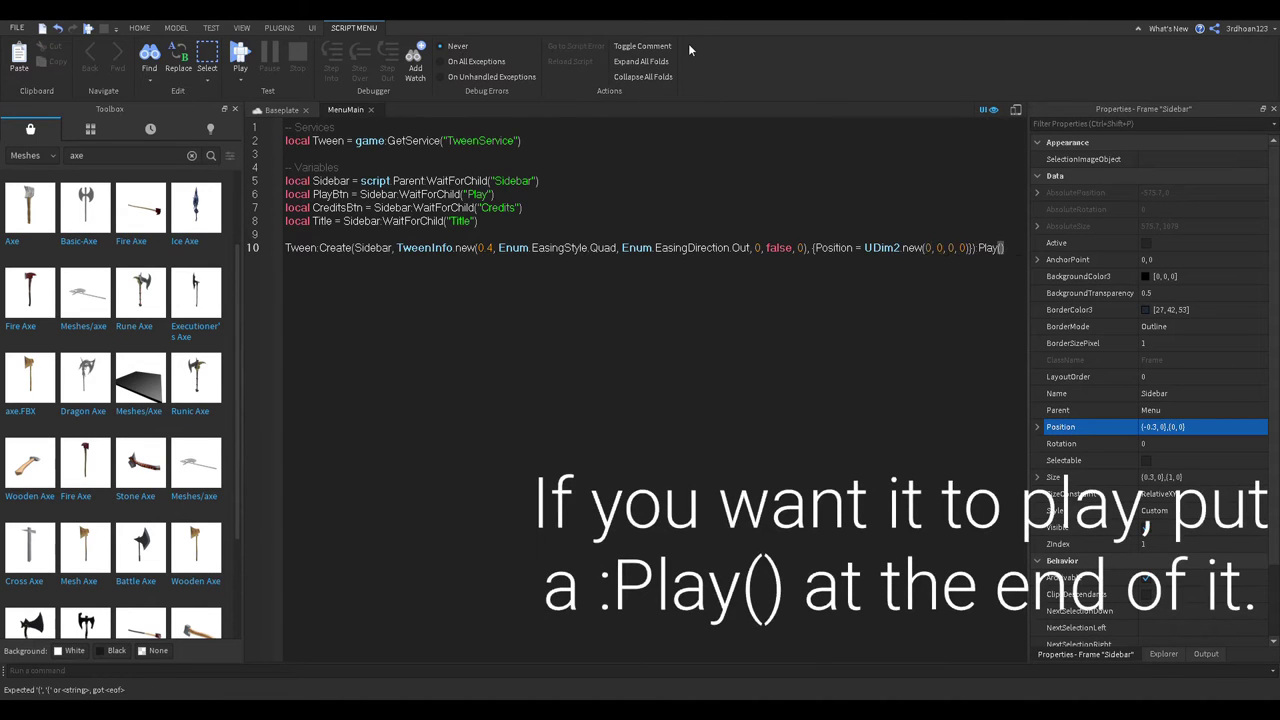
Step: Add the comment "-- Slides out Sidebar" after the tween call and leave blank lines below it
{"action": "type", "text": "-- Slide out sidebar"}
{"action": "key", "text": "Return"}
{"action": "key", "text": "Return"}
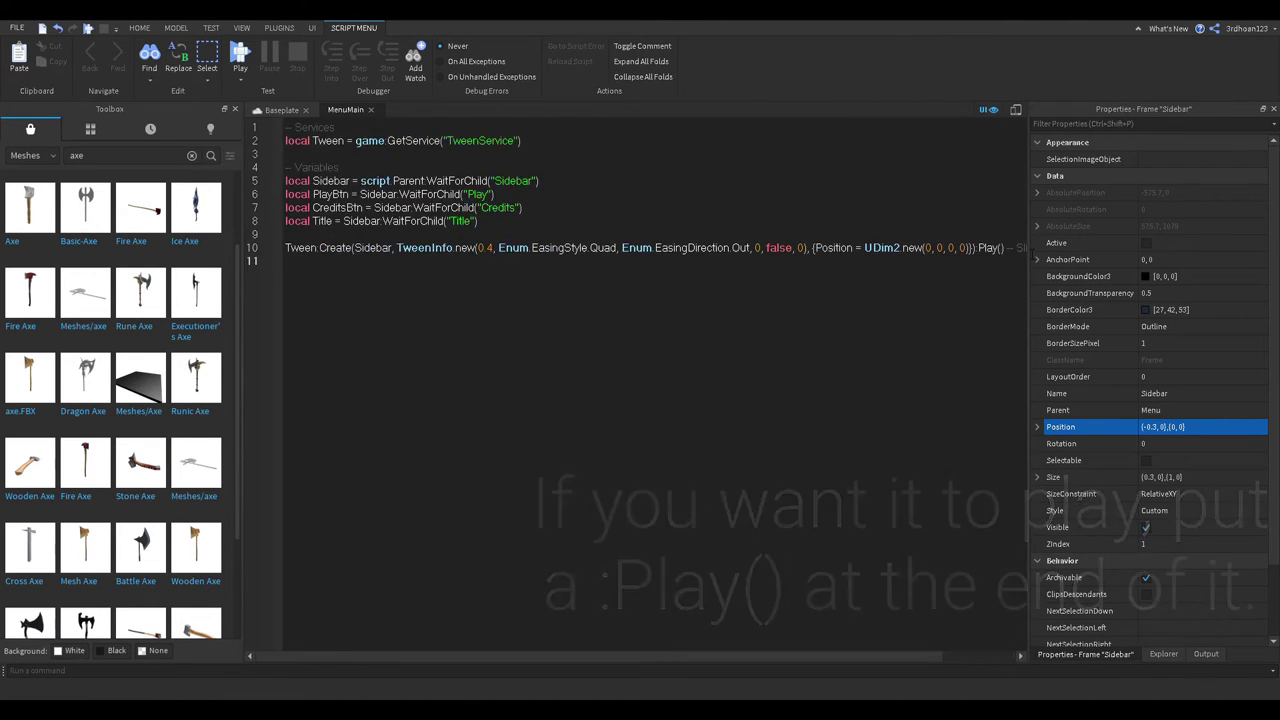
Step: Break the Tween:Create call over several lines, one each for Sidebar, the TweenInfo, the Position goal and the closing :Play()
{"action": "left_click", "coordinate": [355, 248]}
{"action": "key", "text": "Return"}
{"action": "left_click", "coordinate": [340, 261]}
{"action": "key", "text": "Return"}
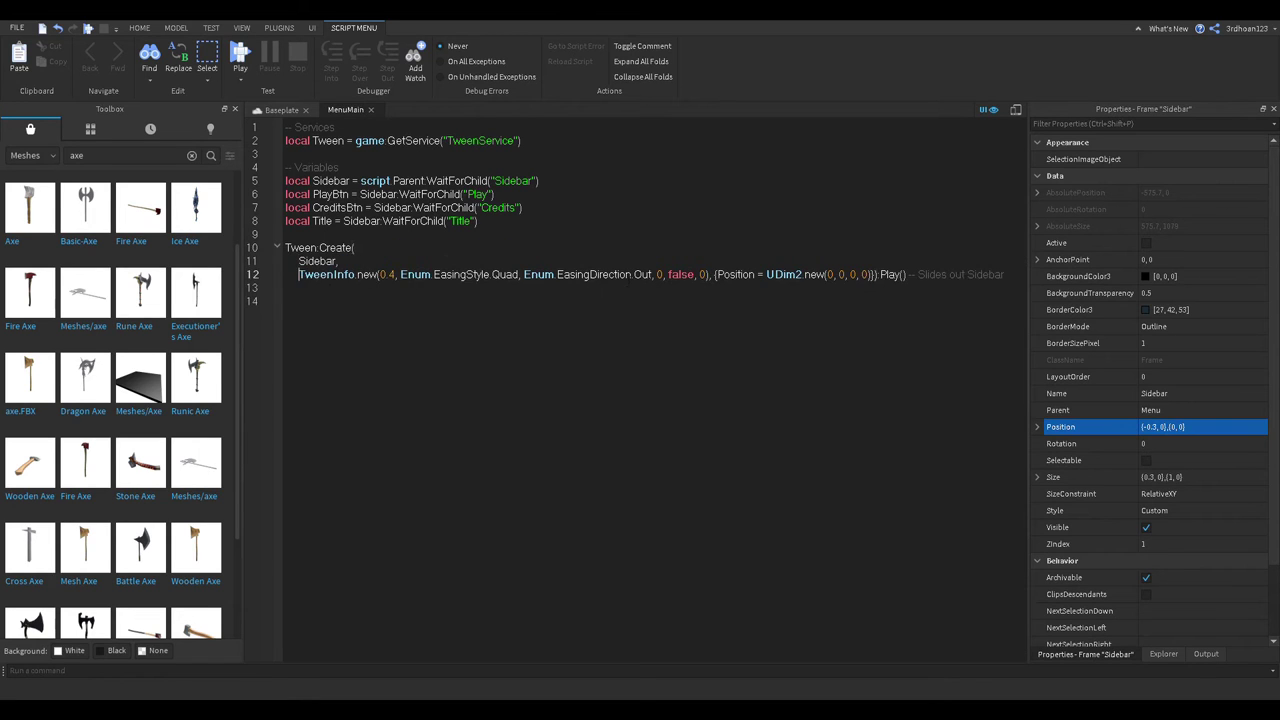
{"action": "left_click", "coordinate": [713, 274]}
{"action": "key", "text": "Return"}
{"action": "left_click", "coordinate": [459, 288]}
{"action": "key", "text": "Return"}
{"action": "key", "text": "BackSpace"}
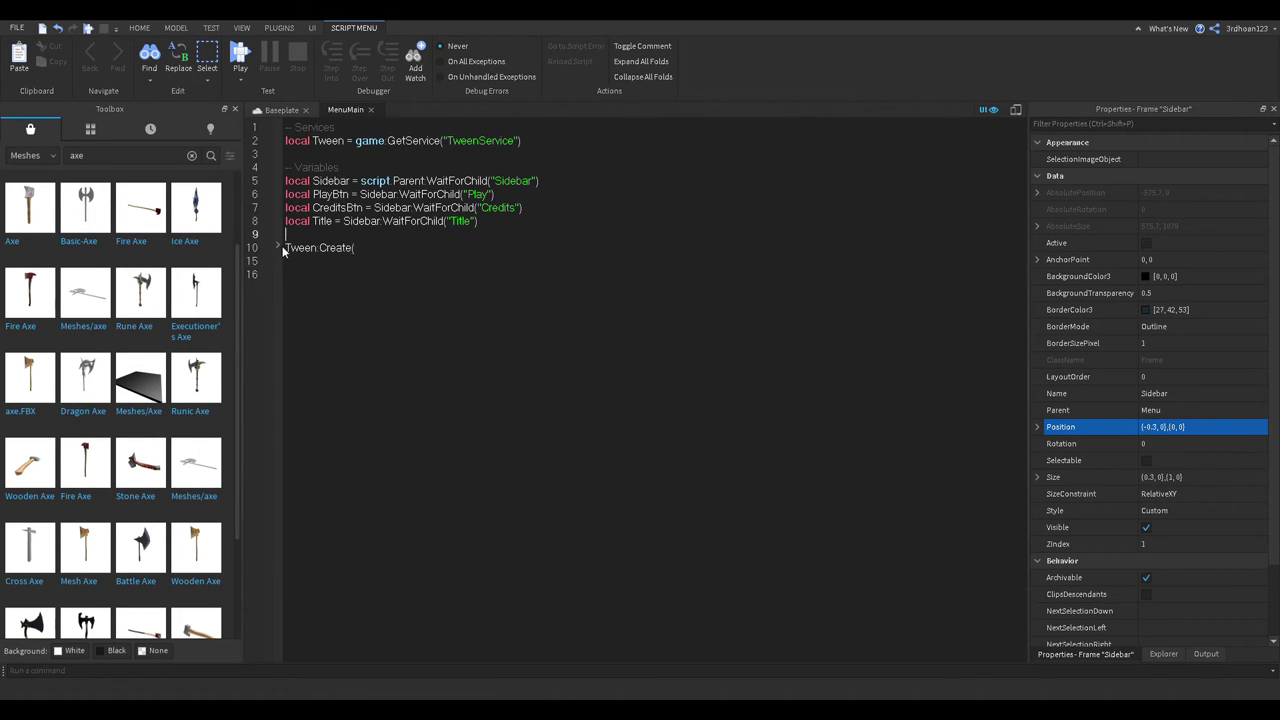
{"action": "left_click", "coordinate": [353, 248]}
{"action": "key", "text": "Return"}
{"action": "key", "text": "ctrl+z"}
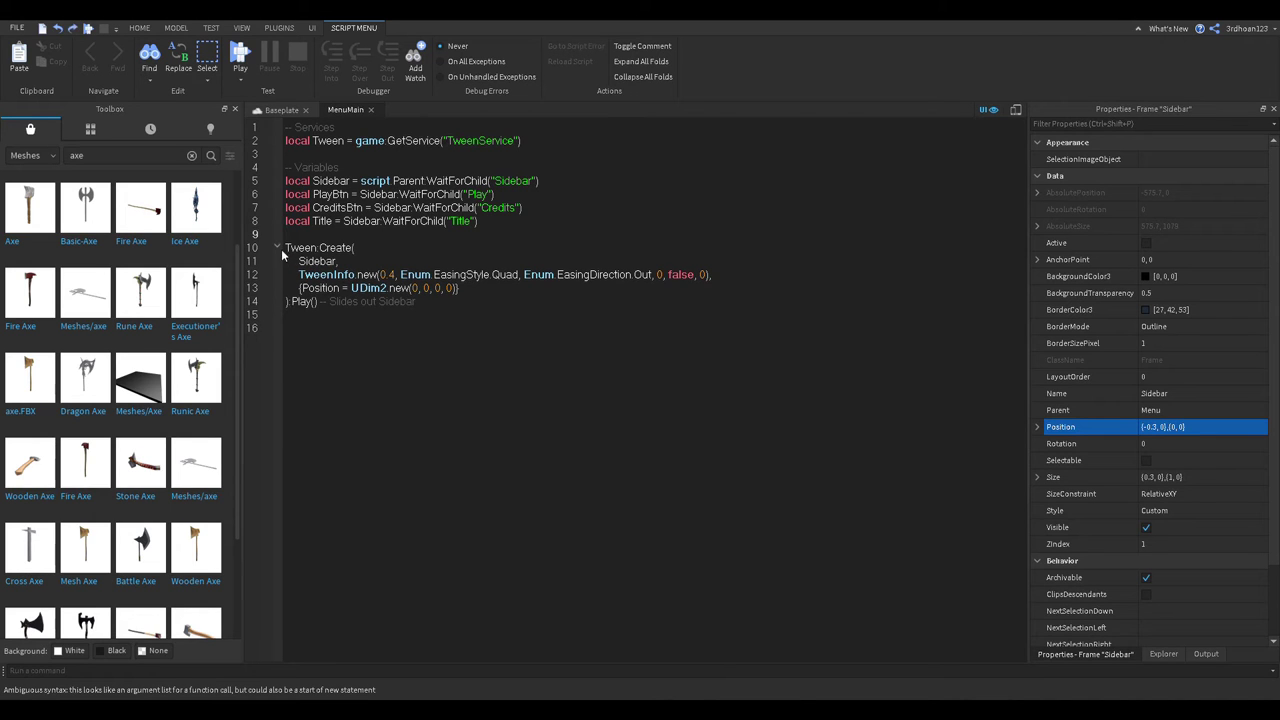
Step: Playtest the place to check the sidebar slide-out tween, and stop the test
{"action": "left_click", "coordinate": [281, 110]}
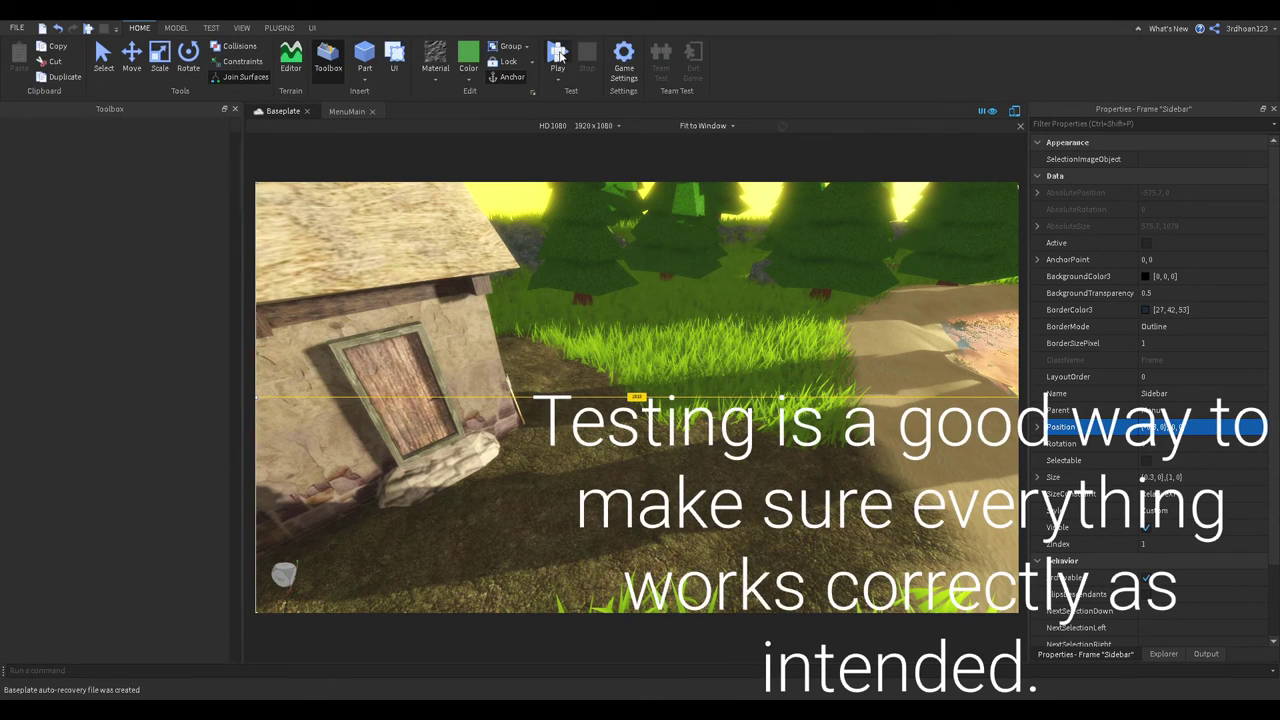
{"action": "left_click", "coordinate": [558, 56]}
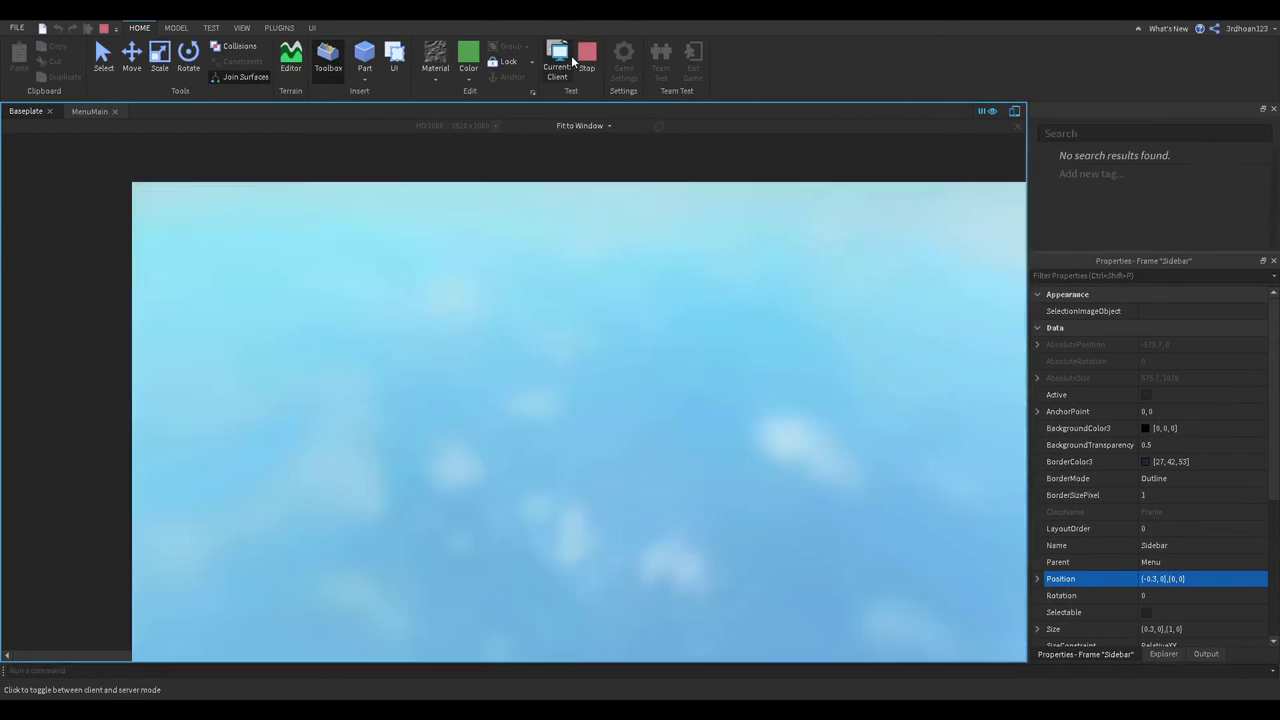
{"action": "key", "text": "shift+F5"}
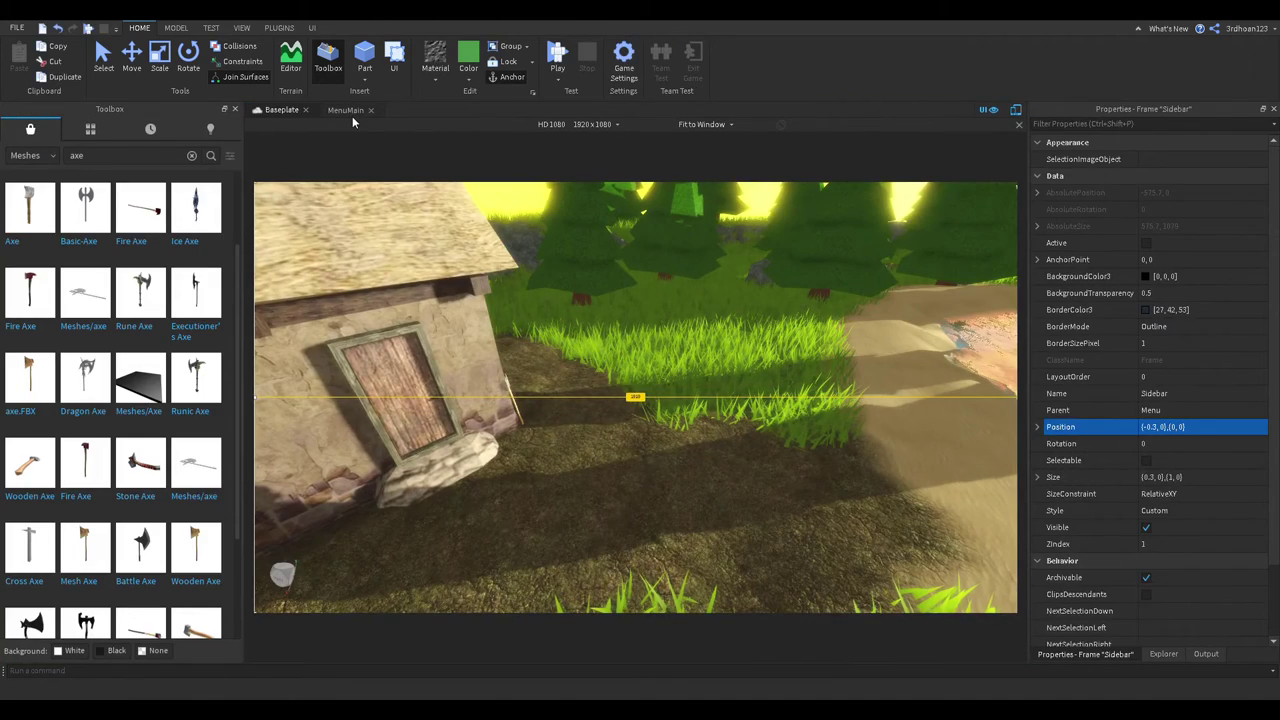
Step: Add wait(5) followed by a blank line at the top of MenuMain and playtest the delayed sidebar tween
{"action": "left_click", "coordinate": [352, 114]}
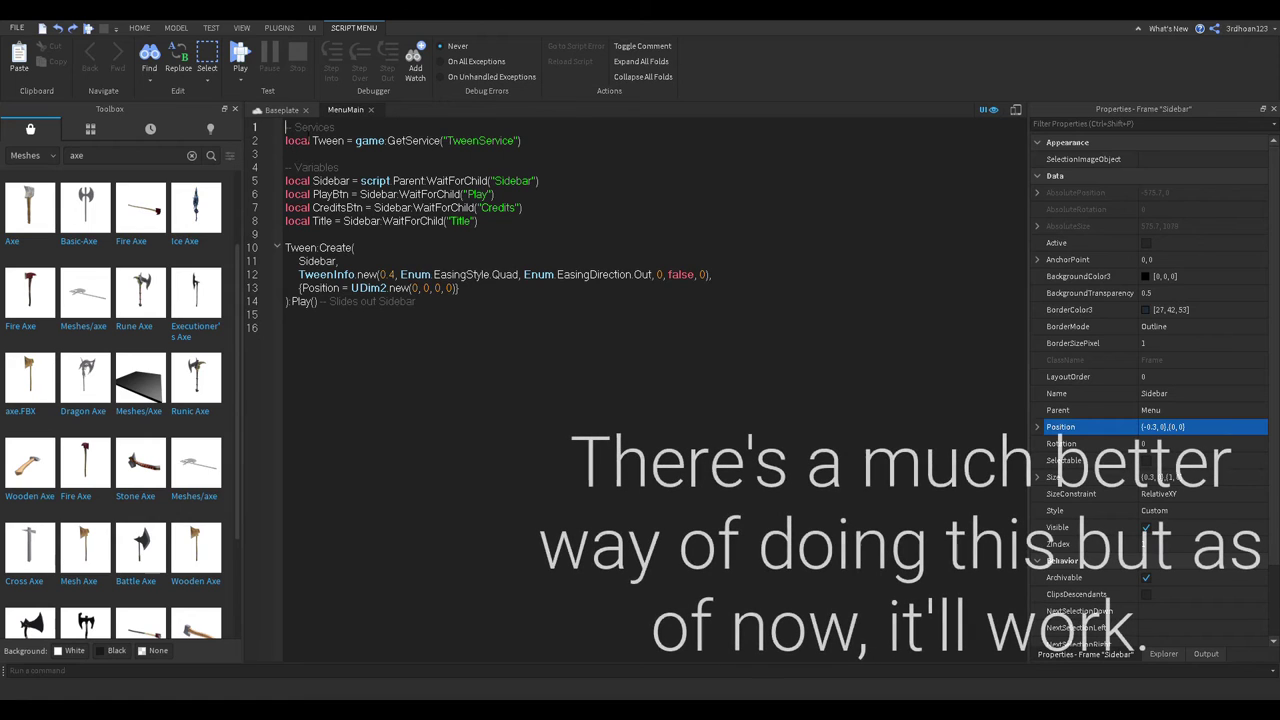
{"action": "key", "text": "Return"}
{"action": "key", "text": "Return"}
{"action": "key", "text": "Up"}
{"action": "key", "text": "Up"}
{"action": "type", "text": "wait("}
{"action": "type", "text": "1"}
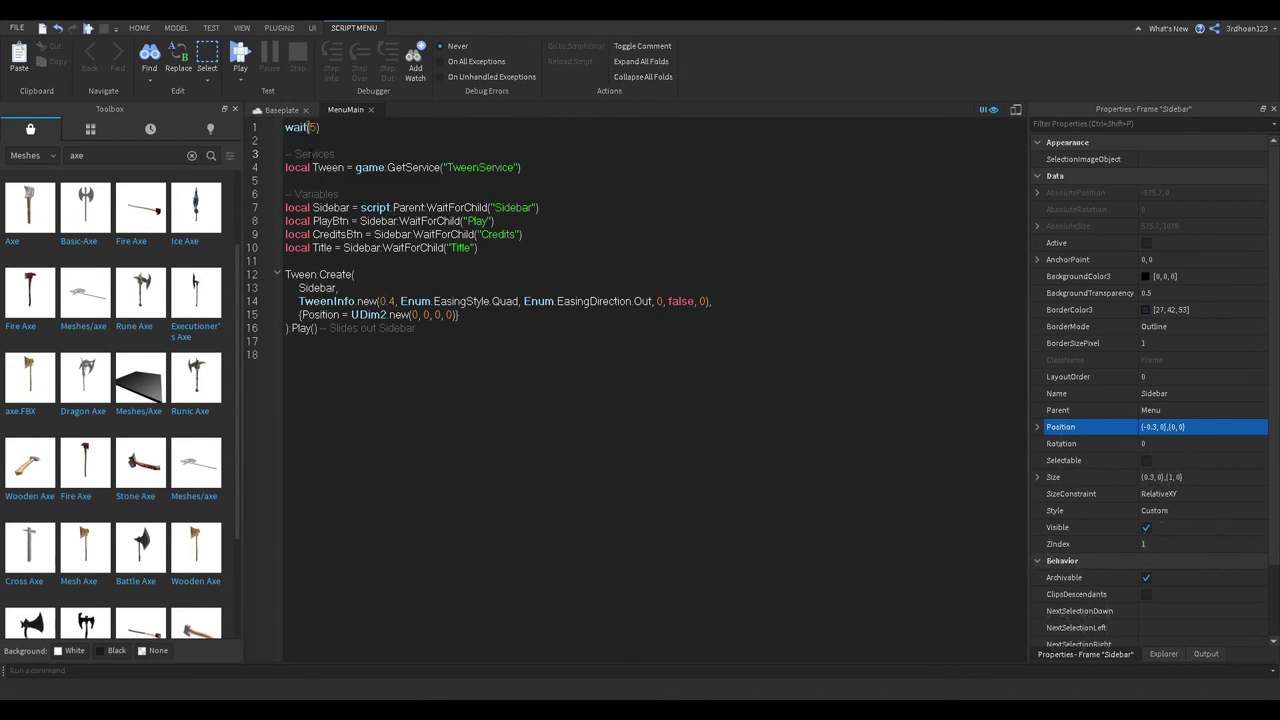
{"action": "left_click", "coordinate": [281, 110]}
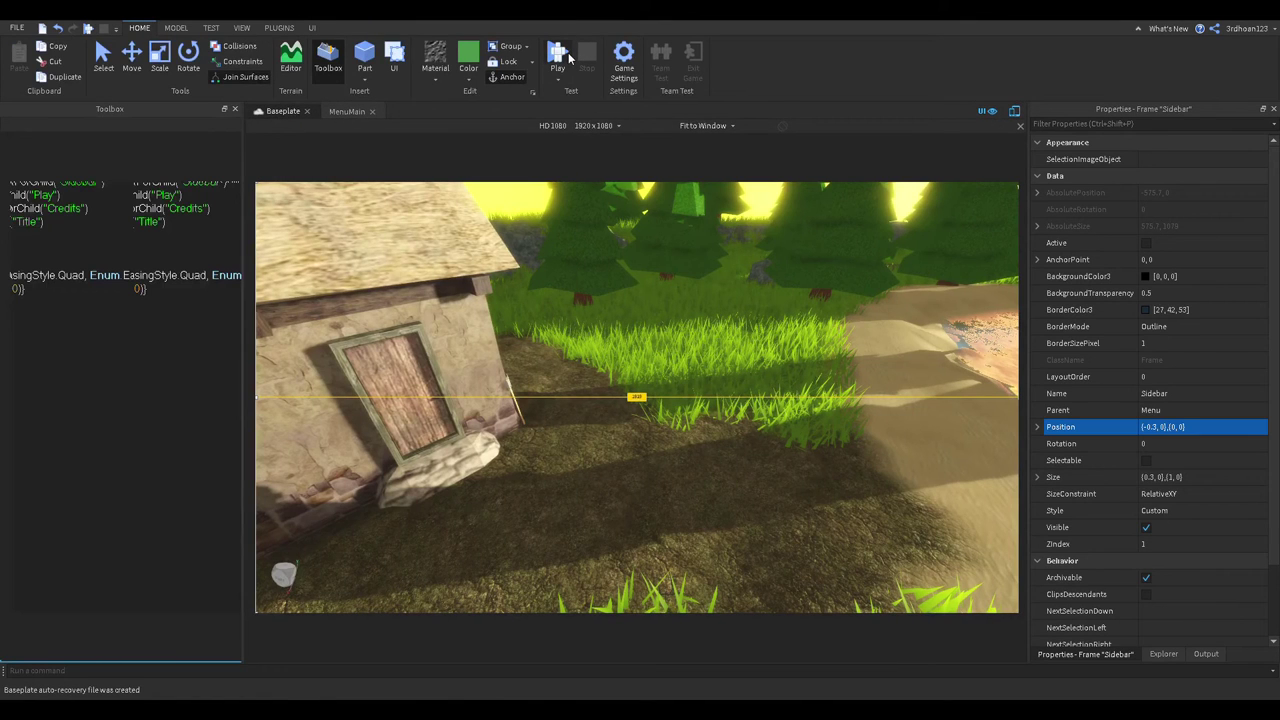
{"action": "left_click", "coordinate": [558, 55]}
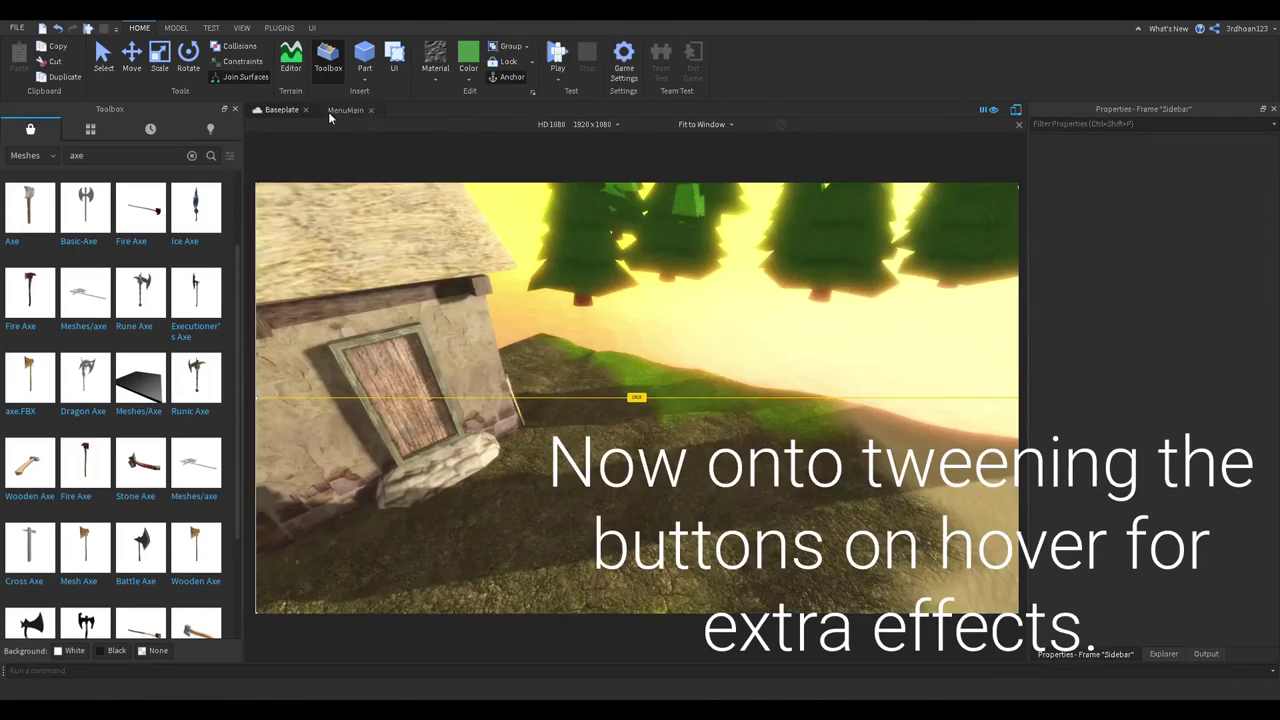
Step: In MenuMain, join the Sidebar and TweenInfo argument lines back onto the Tween:Create line
{"action": "left_click", "coordinate": [330, 111]}
{"action": "left_click", "coordinate": [298, 288]}
{"action": "key", "text": "BackSpace"}
{"action": "key", "text": "BackSpace"}
{"action": "key", "text": "BackSpace"}
{"action": "key", "text": "BackSpace"}
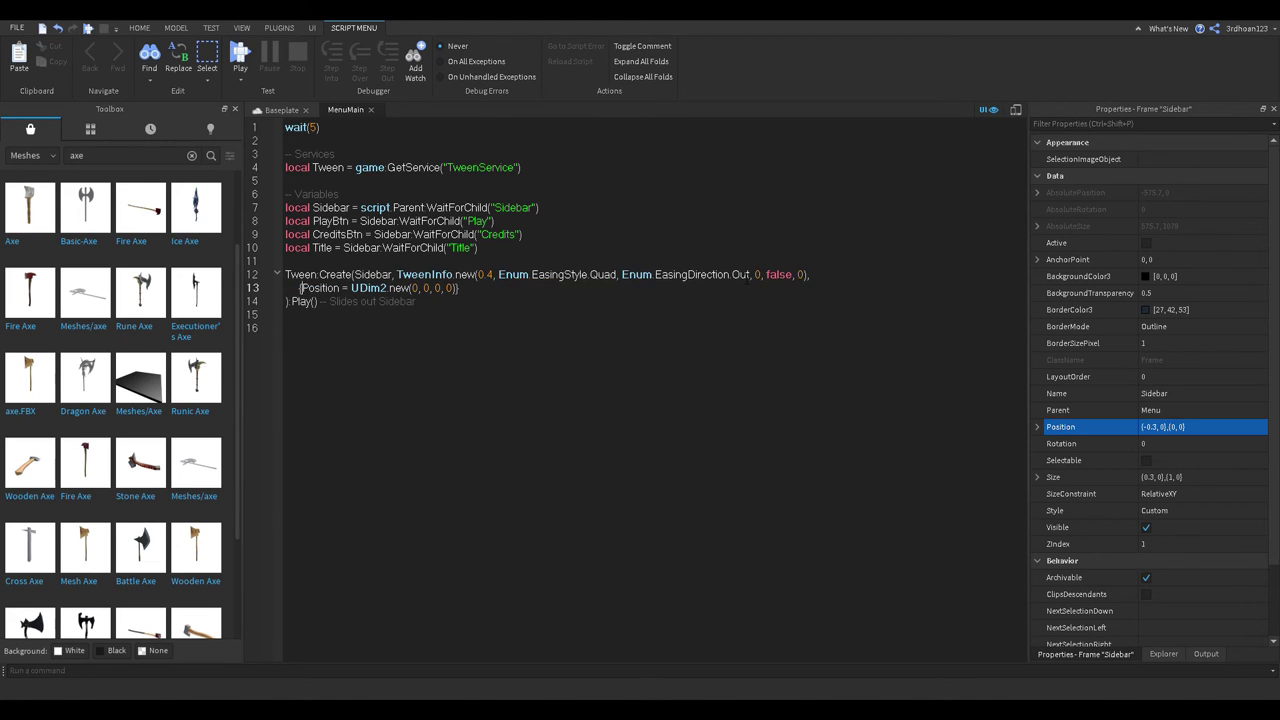
Step: Remove the 0, false, 0 arguments from the TweenInfo and join the Position goal and :Play() onto the Tween:Create line
{"action": "left_click_drag", "start_coordinate": [752, 275], "coordinate": [797, 275]}
{"action": "key", "text": "BackSpace"}
{"action": "left_click", "coordinate": [299, 288]}
{"action": "key", "text": "BackSpace"}
{"action": "key", "text": "BackSpace"}
{"action": "left_click", "coordinate": [286, 288]}
{"action": "key", "text": "BackSpace"}
{"action": "key", "text": "BackSpace"}
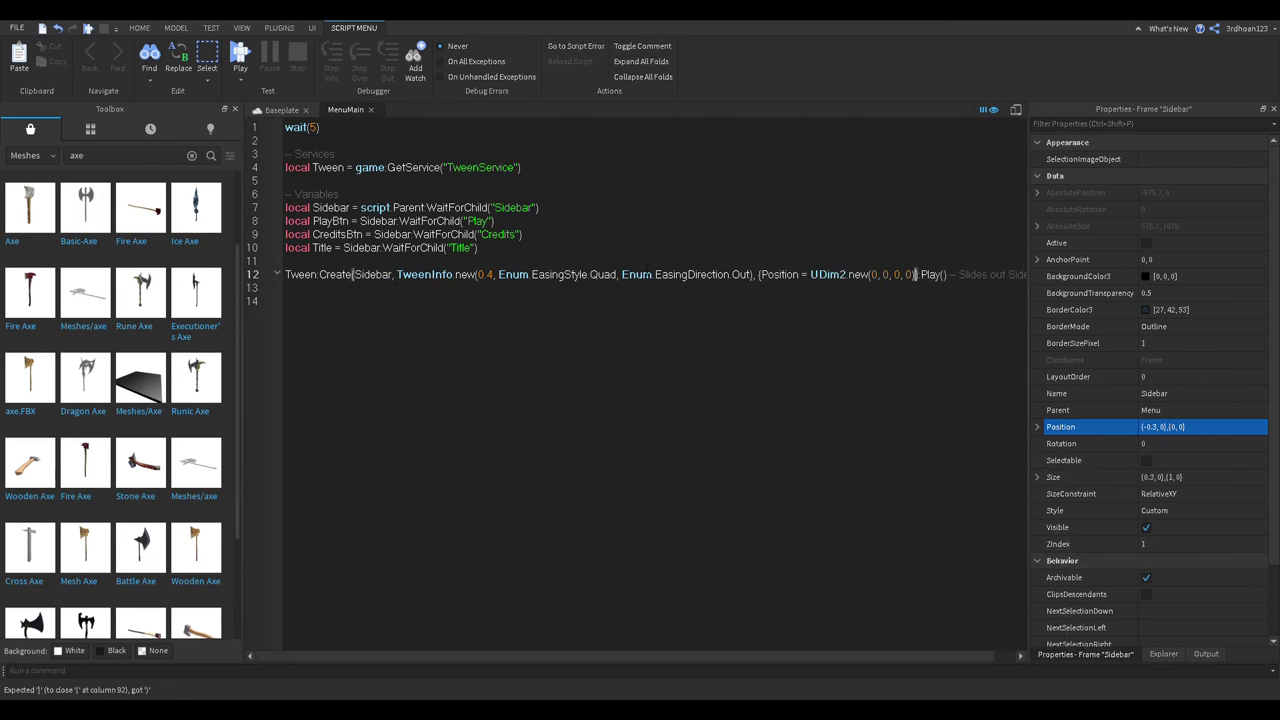
{"action": "type", "text": "}"}
Step: Assign the sidebar tween to a local variable SlideOutSide and remove :Play() and the trailing comment from that line
{"action": "left_click", "coordinate": [284, 277]}
{"action": "type", "text": "local SlideOutSide"}
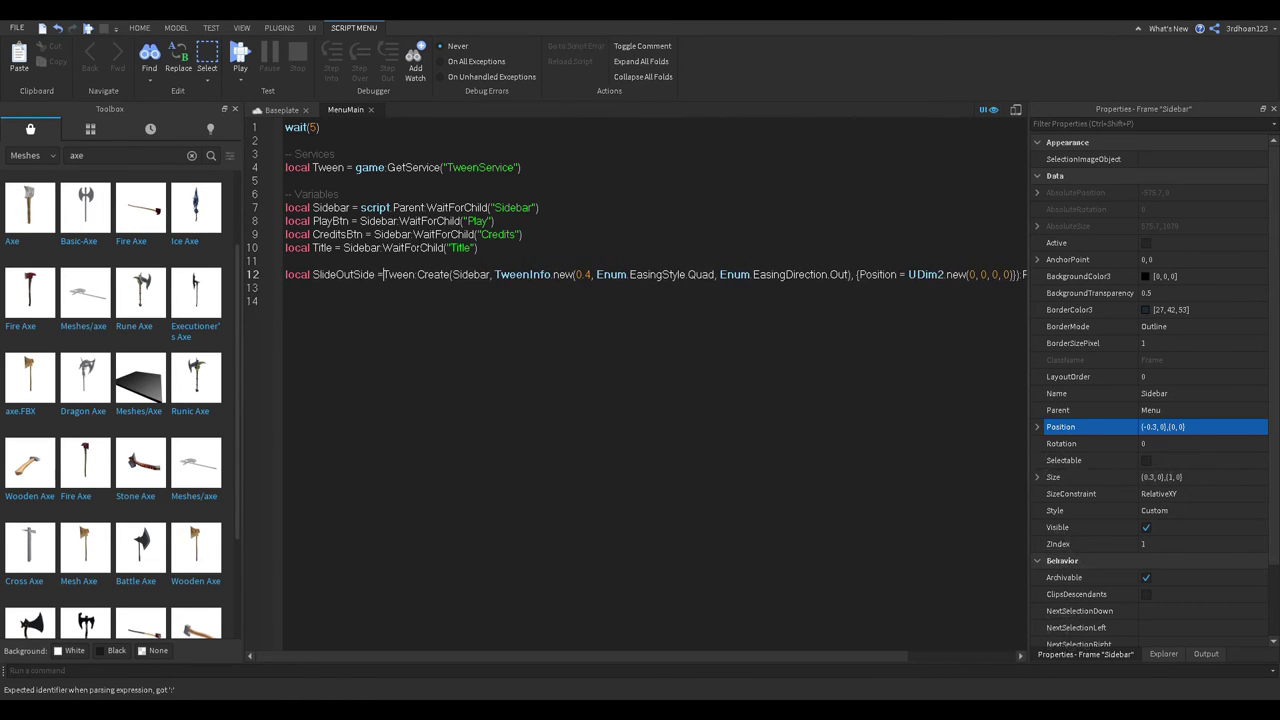
{"action": "key", "text": "End"}
{"action": "type", "text": "-- Slides o"}
{"action": "key", "text": "BackSpace"}
{"action": "key", "text": "BackSpace"}
{"action": "key", "text": "BackSpace"}
{"action": "key", "text": "BackSpace"}
{"action": "key", "text": "BackSpace"}
{"action": "key", "text": "BackSpace"}
{"action": "key", "text": "BackSpace"}
{"action": "key", "text": "BackSpace"}
{"action": "key", "text": "BackSpace"}
{"action": "key", "text": "BackSpace"}
{"action": "key", "text": "BackSpace"}
{"action": "key", "text": "BackSpace"}
{"action": "key", "text": "BackSpace"}
{"action": "key", "text": "BackSpace"}
{"action": "key", "text": "BackSpace"}
{"action": "key", "text": "BackSpace"}
{"action": "key", "text": "BackSpace"}
{"action": "key", "text": "BackSpace"}
{"action": "key", "text": "BackSpace"}
Step: On the next line, start a HoverOverPlayBtn tween for PlayBtn with TweenInfo 0.3, Enum.EasingStyle.Back and Enum.EasingDirection.Out
{"action": "key", "text": "Return"}
{"action": "type", "text": "local "}
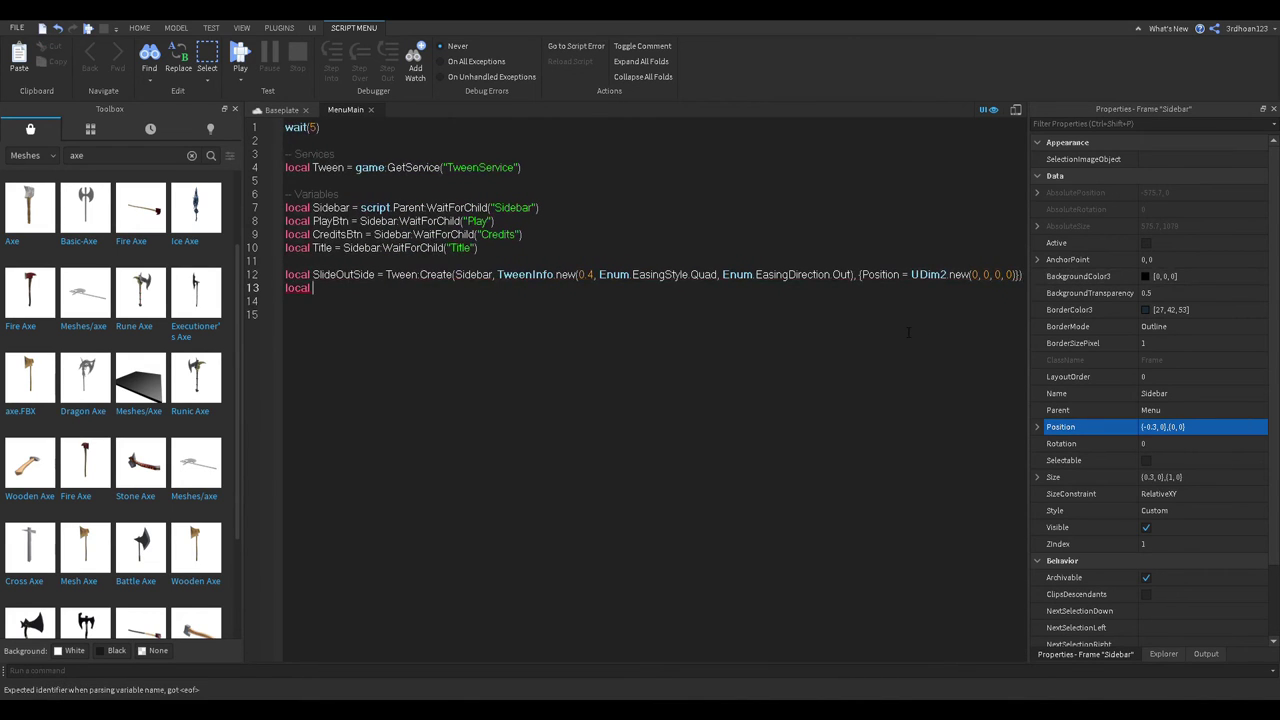
{"action": "type", "text": "HoverOverBtn"}
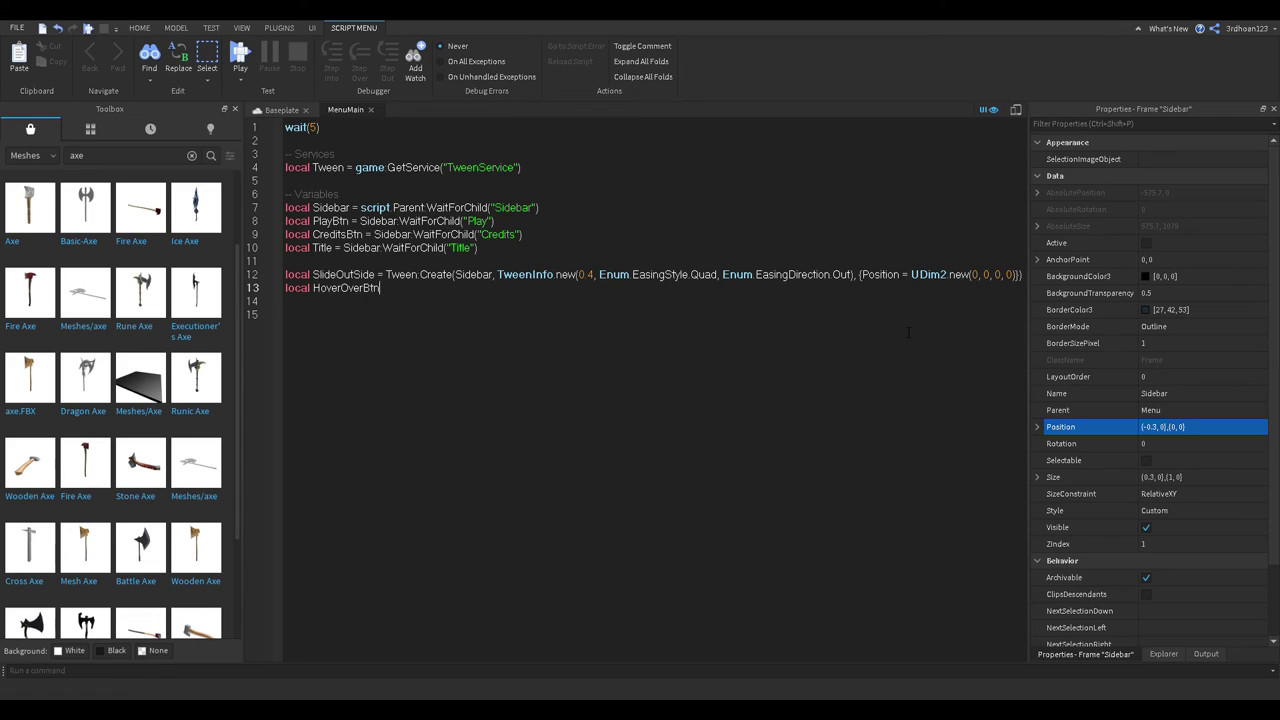
{"action": "type", "text": " = Tween:Create("}
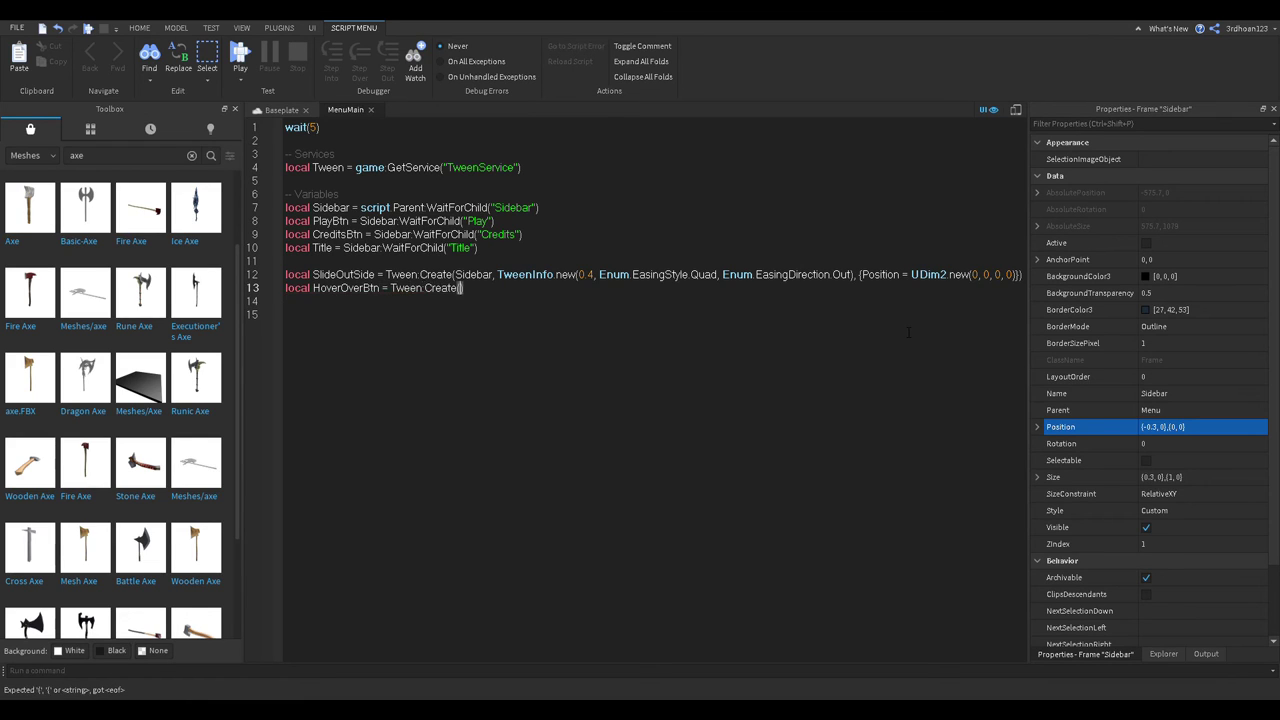
{"action": "type", "text": "Play"}
{"action": "type", "text": "PlayBtn, TweenInfo.new(0.3, Enum.Eas"}
{"action": "type", "text": "ck, Enum.EasingDirection.Out"}
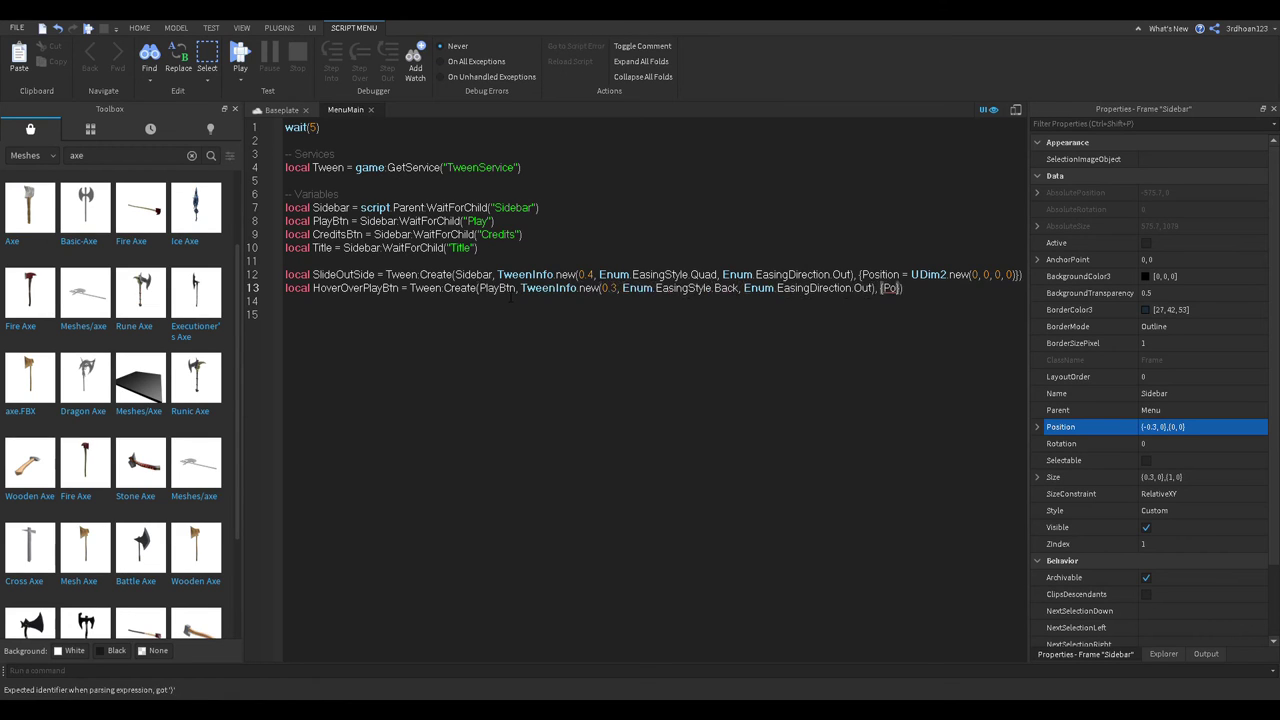
Step: Return to the Baseplate view and set the Sidebar's horizontal position scale to 0 to bring the menu on screen
{"action": "left_click", "coordinate": [1164, 654]}
{"action": "left_click", "coordinate": [1110, 286]}
{"action": "left_click", "coordinate": [1090, 654]}
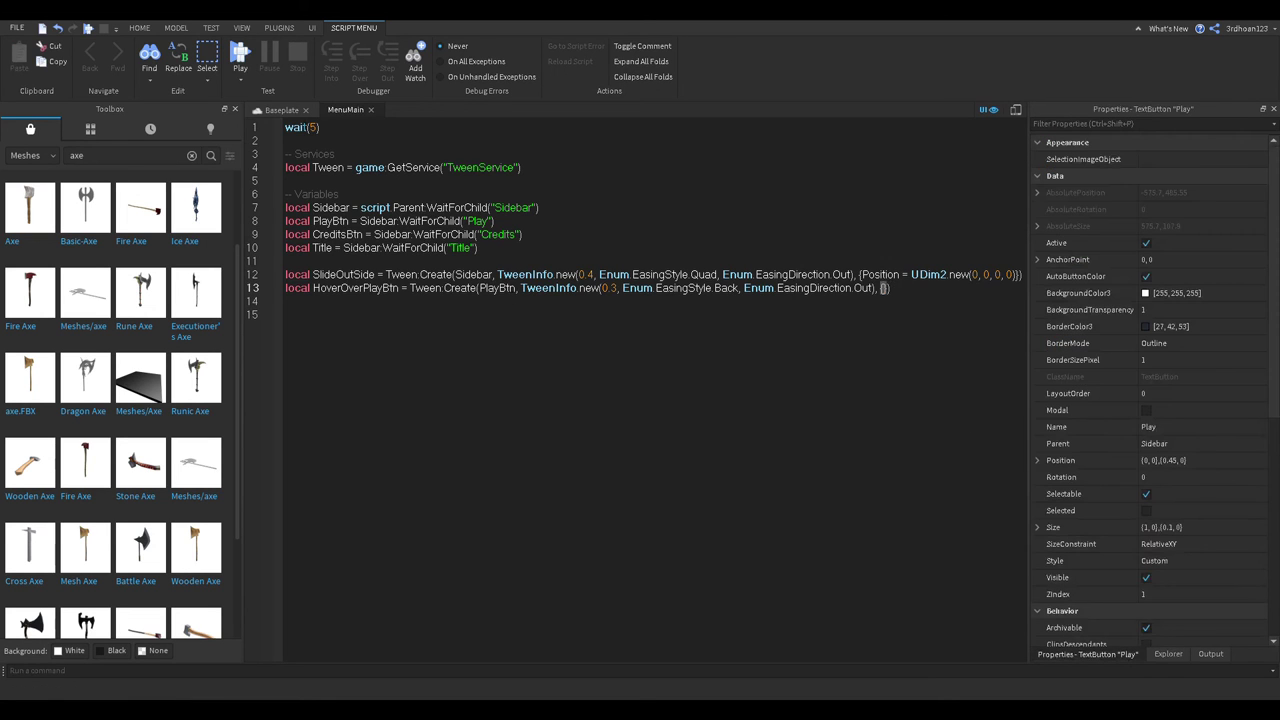
{"action": "left_click", "coordinate": [281, 110]}
{"action": "left_click", "coordinate": [1165, 653]}
{"action": "left_click", "coordinate": [1093, 272]}
{"action": "left_click", "coordinate": [1085, 653]}
{"action": "left_click", "coordinate": [1165, 428]}
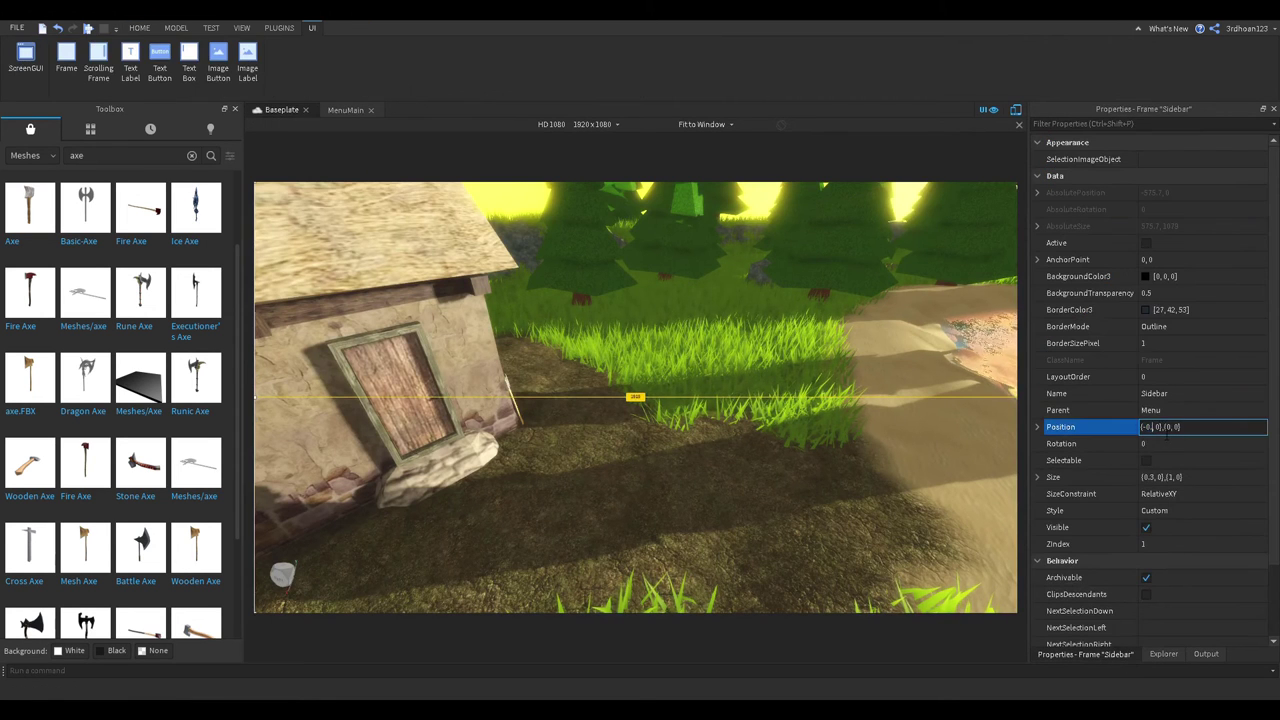
{"action": "key", "text": "Return"}
Step: Set the Play button's AnchorPoint to 0, 0.5 and its vertical position scale to 0.5
{"action": "left_click", "coordinate": [1163, 653]}
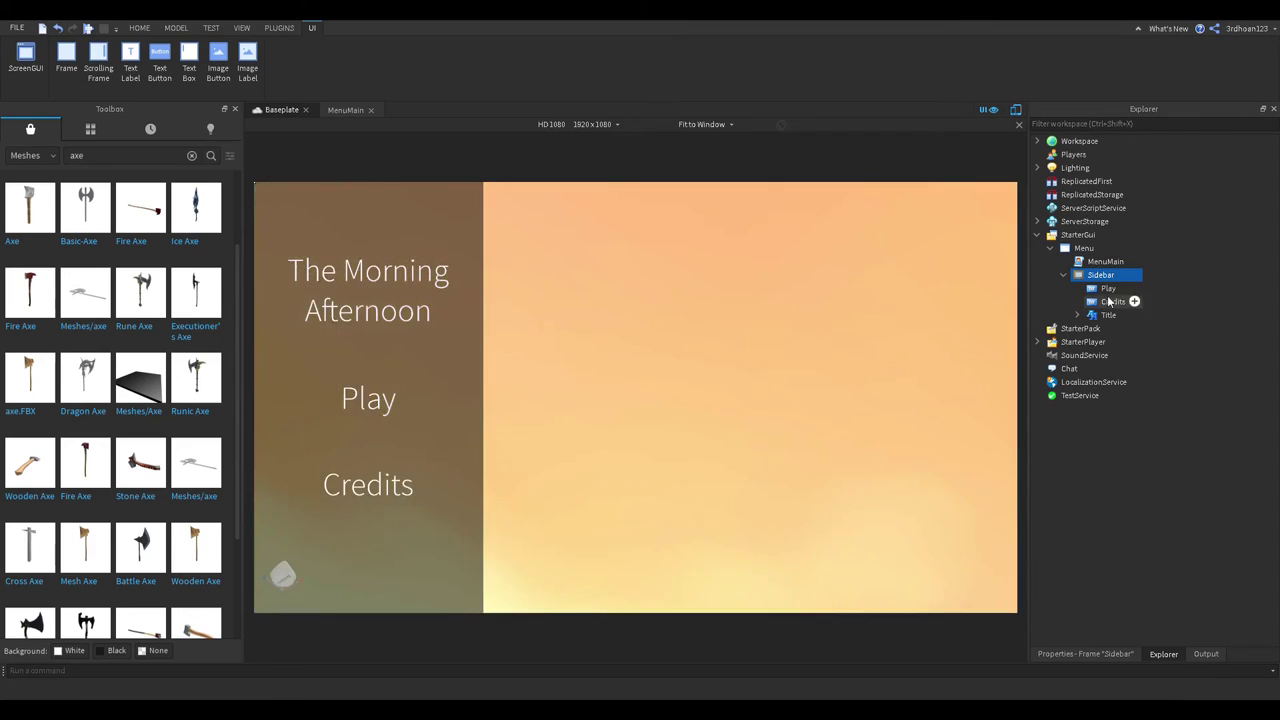
{"action": "left_click", "coordinate": [1108, 288]}
{"action": "left_click", "coordinate": [1116, 655]}
{"action": "left_click", "coordinate": [1200, 243]}
{"action": "type", "text": "0,0.5"}
{"action": "key", "text": "Return"}
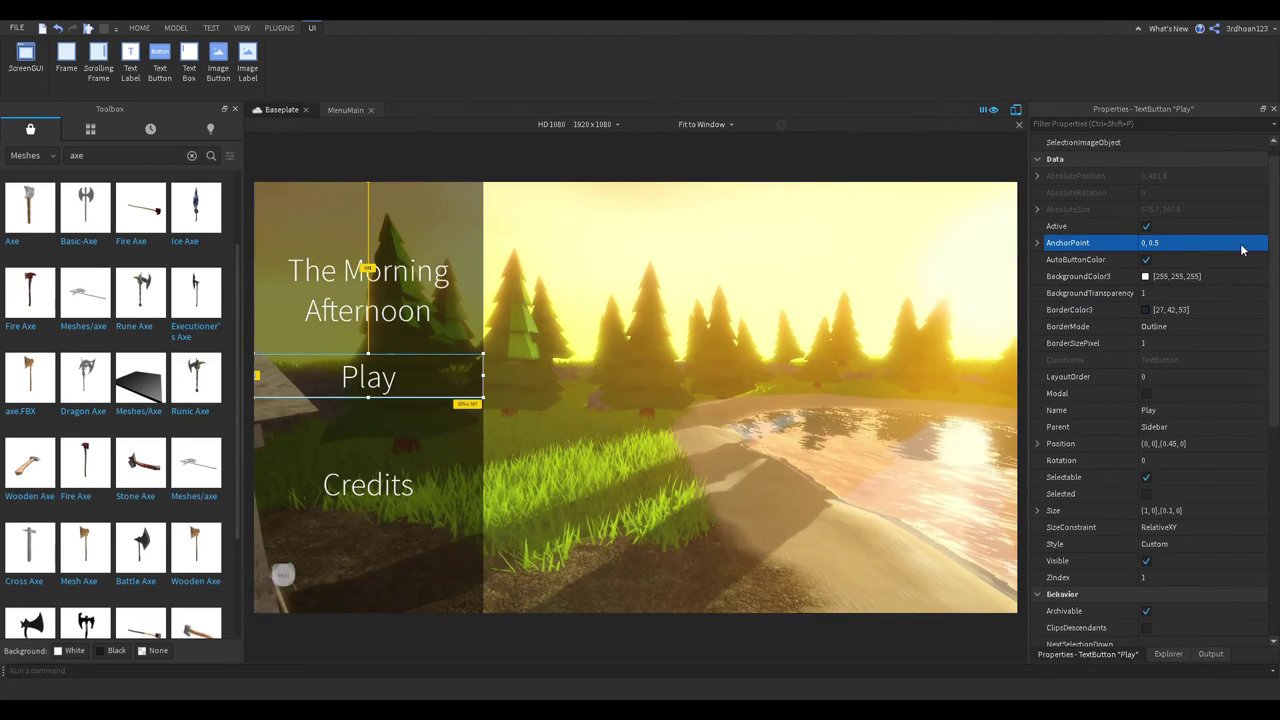
{"action": "left_click", "coordinate": [1177, 445]}
{"action": "type", "text": "0.5"}
Step: Set the Credits button's AnchorPoint to 0, 0.5 and its Position to {0, 0},{0.7, 0}
{"action": "left_click", "coordinate": [1179, 656]}
{"action": "left_click", "coordinate": [1108, 303]}
{"action": "left_click", "coordinate": [1100, 654]}
{"action": "left_click", "coordinate": [1185, 243]}
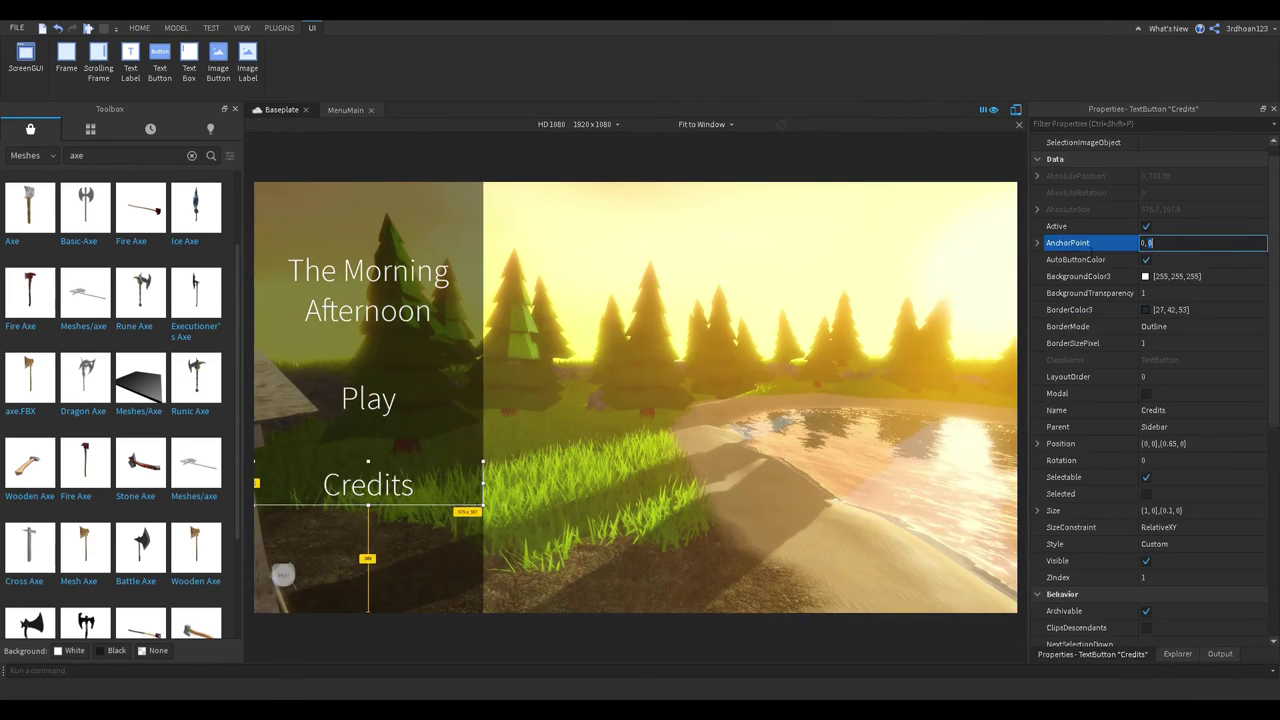
{"action": "type", "text": "0,0.5"}
{"action": "key", "text": "Return"}
{"action": "left_click", "coordinate": [1190, 443]}
{"action": "type", "text": "0,0,0.7,0"}
{"action": "key", "text": "Return"}
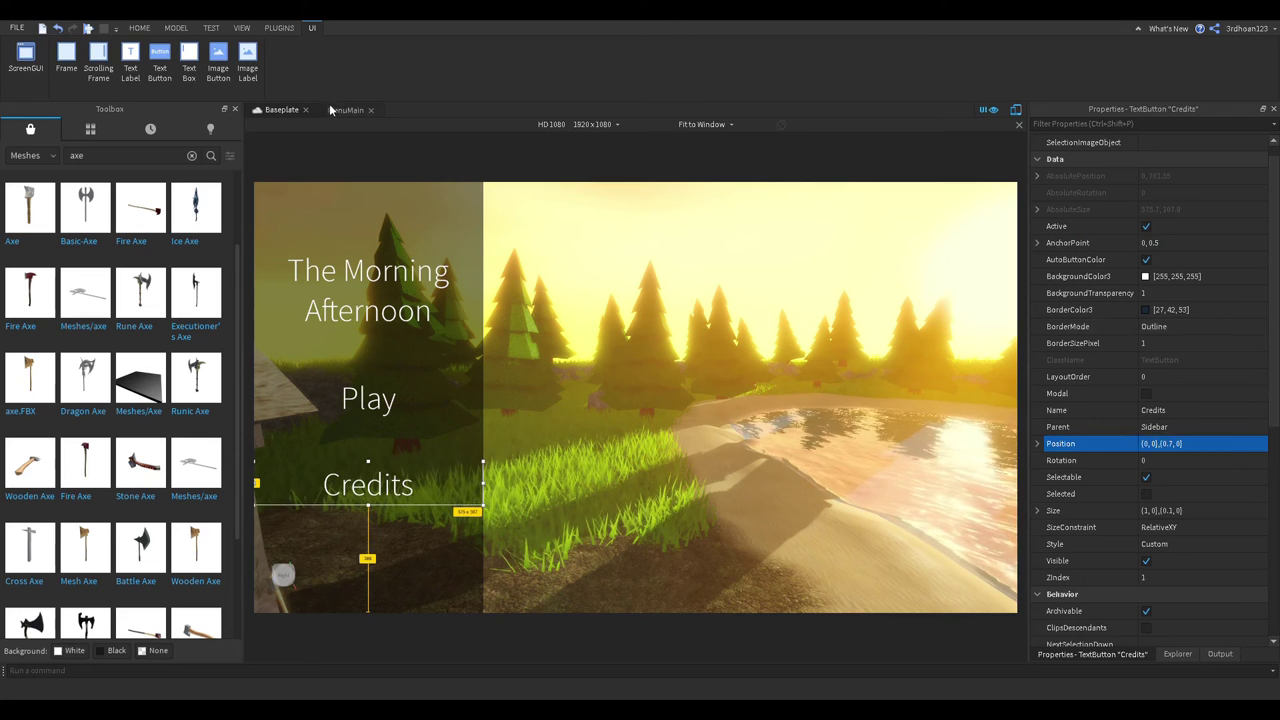
Step: Try other height scales for the Credits button and set its final height scale to 0.09
{"action": "left_click", "coordinate": [1171, 511]}
{"action": "key", "text": "BackSpace"}
{"action": "type", "text": "2"}
{"action": "key", "text": "Escape"}
{"action": "type", "text": "05"}
{"action": "key", "text": "Return"}
{"action": "double_click", "coordinate": [1171, 511]}
{"action": "type", "text": "09"}
{"action": "key", "text": "Return"}
Step: Set the Play button's Size to {1, 0},{0.09, 0}
{"action": "left_click", "coordinate": [1177, 654]}
{"action": "left_click", "coordinate": [1108, 288]}
{"action": "left_click", "coordinate": [1088, 654]}
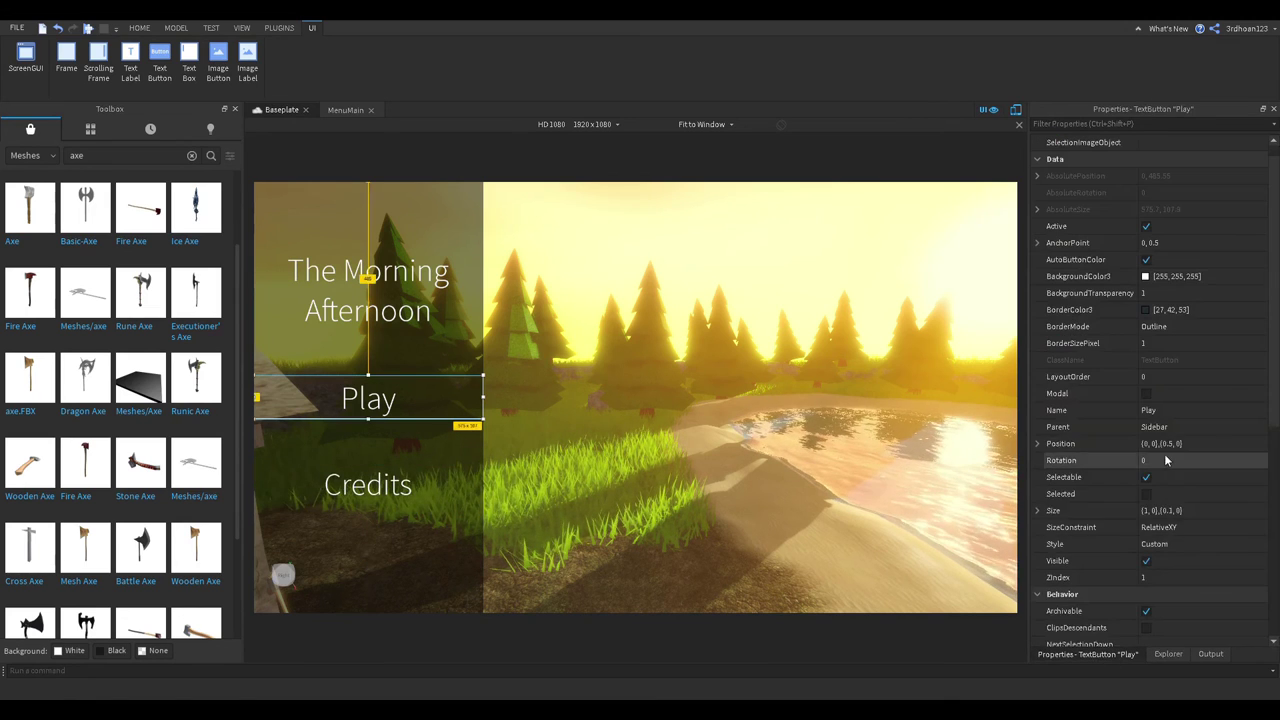
{"action": "double_click", "coordinate": [1172, 511]}
{"action": "type", "text": "09"}
{"action": "key", "text": "Return"}
Step: In MenuMain, give the HoverOverPlayBtn tween the goal Size = UDim2.new(1, 0, 0.1, 0)
{"action": "left_click", "coordinate": [346, 110]}
{"action": "type", "text": "Size = UDim2.new(1"}
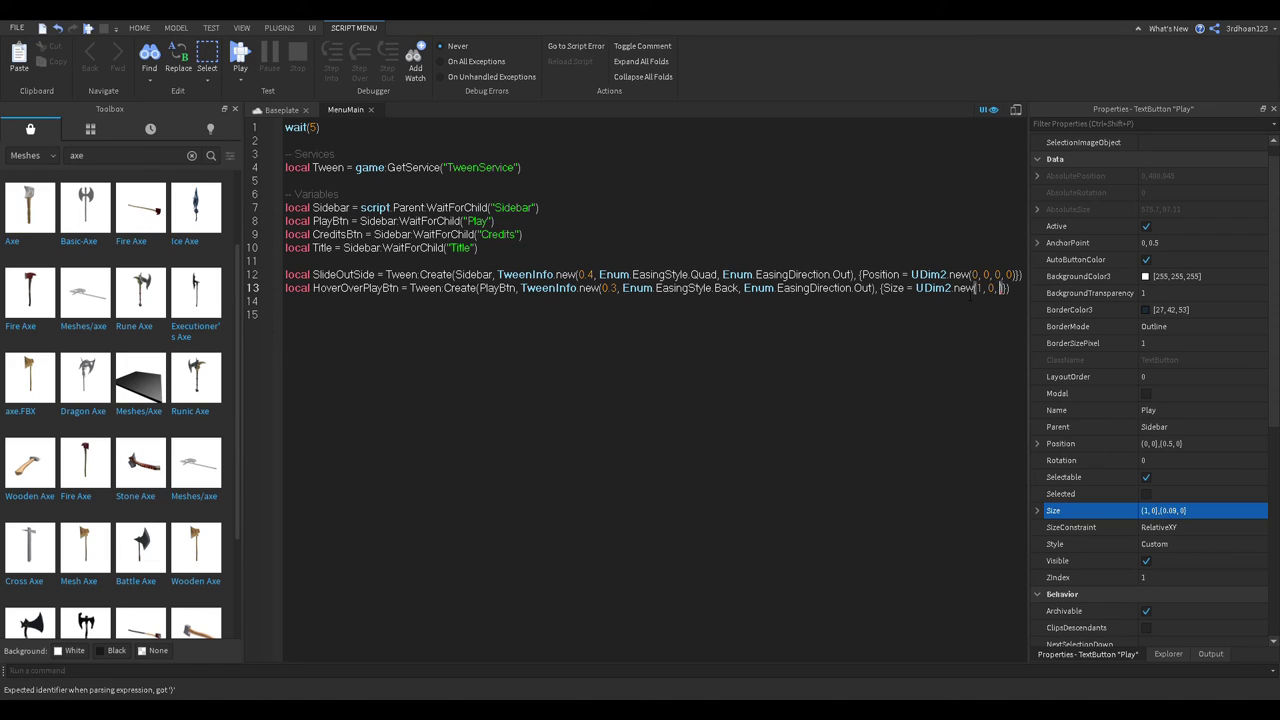
{"action": "type", "text": ", 0"}
Step: Duplicate the HoverOverPlayBtn line below it, renaming the variable HoverOverCreditsBtn and changing the tweened object to CreditsBtn
{"action": "left_click_drag", "start_coordinate": [283, 293], "coordinate": [1062, 293]}
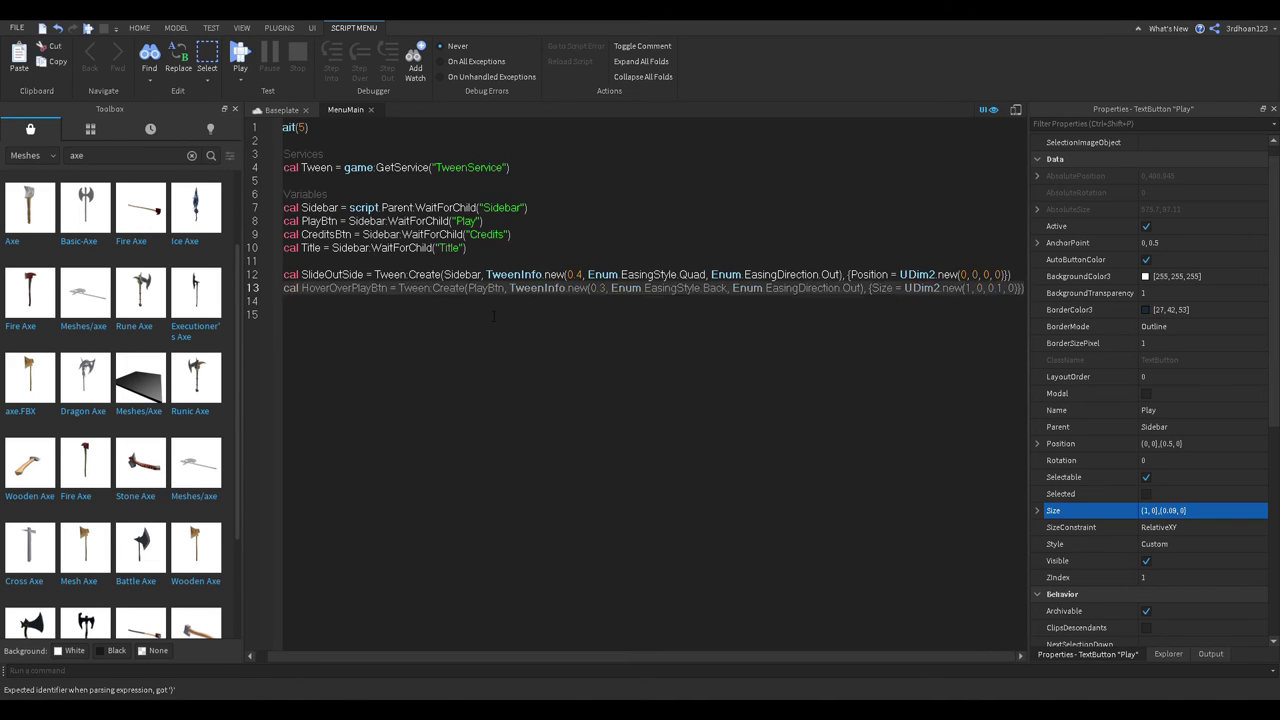
{"action": "key", "text": "ctrl+c"}
{"action": "left_click", "coordinate": [1000, 302]}
{"action": "key", "text": "ctrl+v"}
{"action": "type", "text": "Credits"}
{"action": "double_click", "coordinate": [500, 302]}
{"action": "type", "text": "CreditsBtn"}
{"action": "left_click", "coordinate": [540, 318]}
{"action": "left_click_drag", "start_coordinate": [982, 302], "coordinate": [1036, 308]}
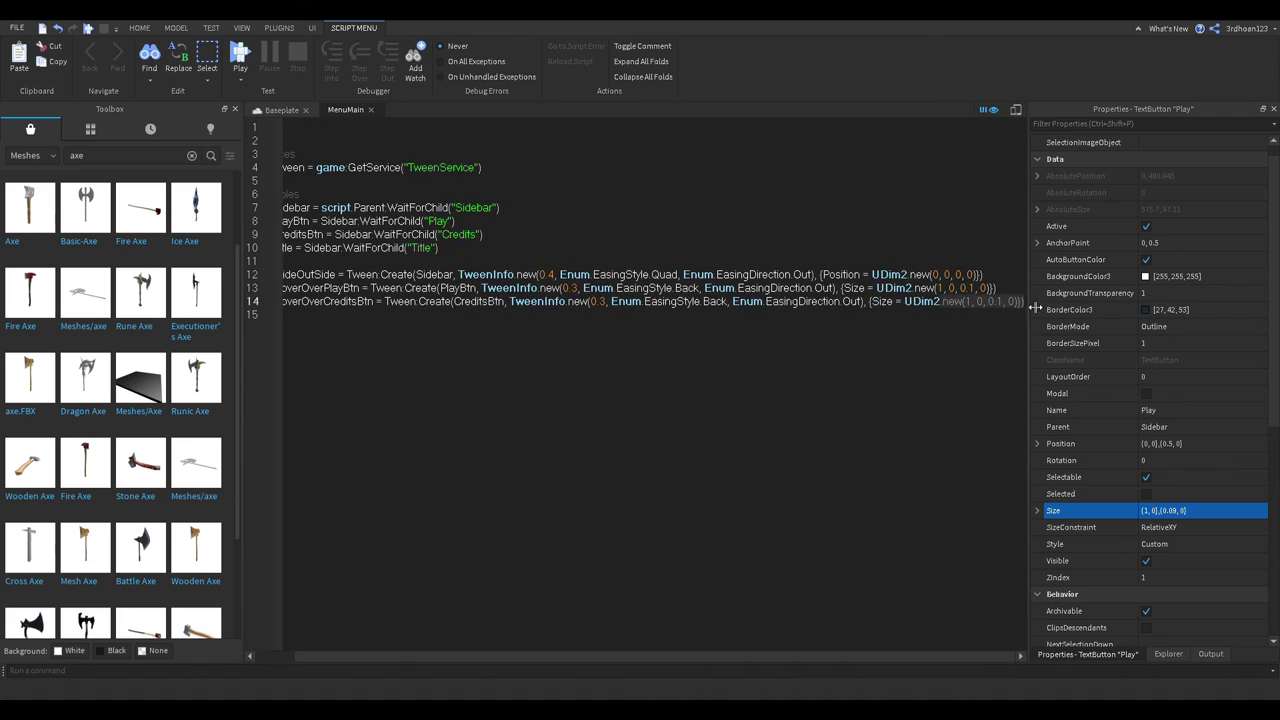
Step: Below the tween variables, add SlideOutSide:Play(), then wait(2) and HoverOverCreditsBtn:Play() for testing
{"action": "key", "text": "Return"}
{"action": "key", "text": "Return"}
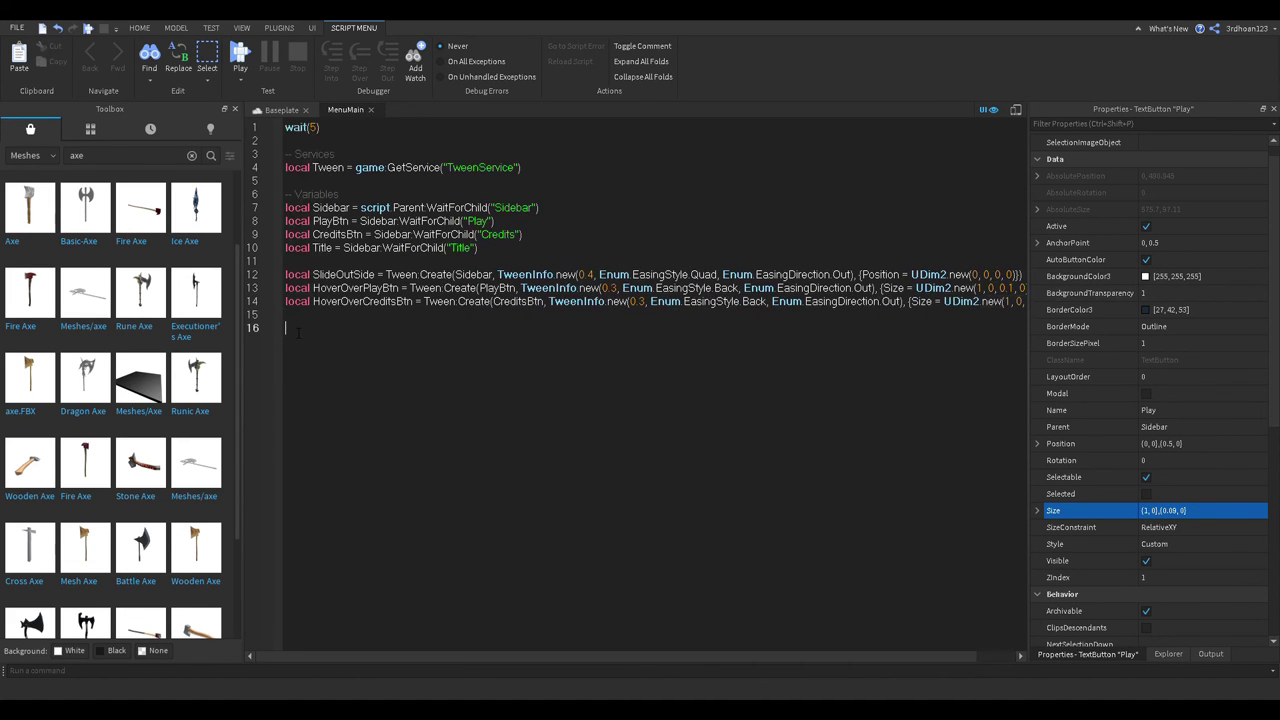
{"action": "type", "text": "Pl"}
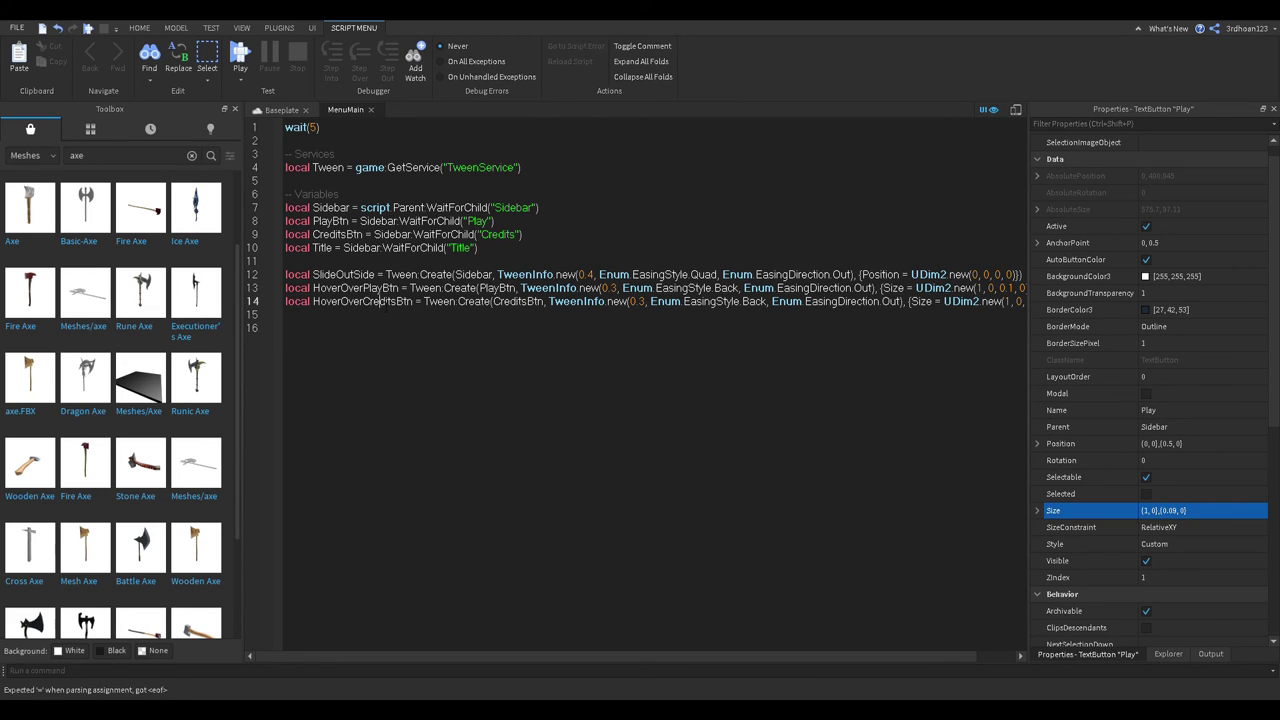
{"action": "left_click", "coordinate": [319, 330]}
{"action": "type", "text": "SlideOutSide:P"}
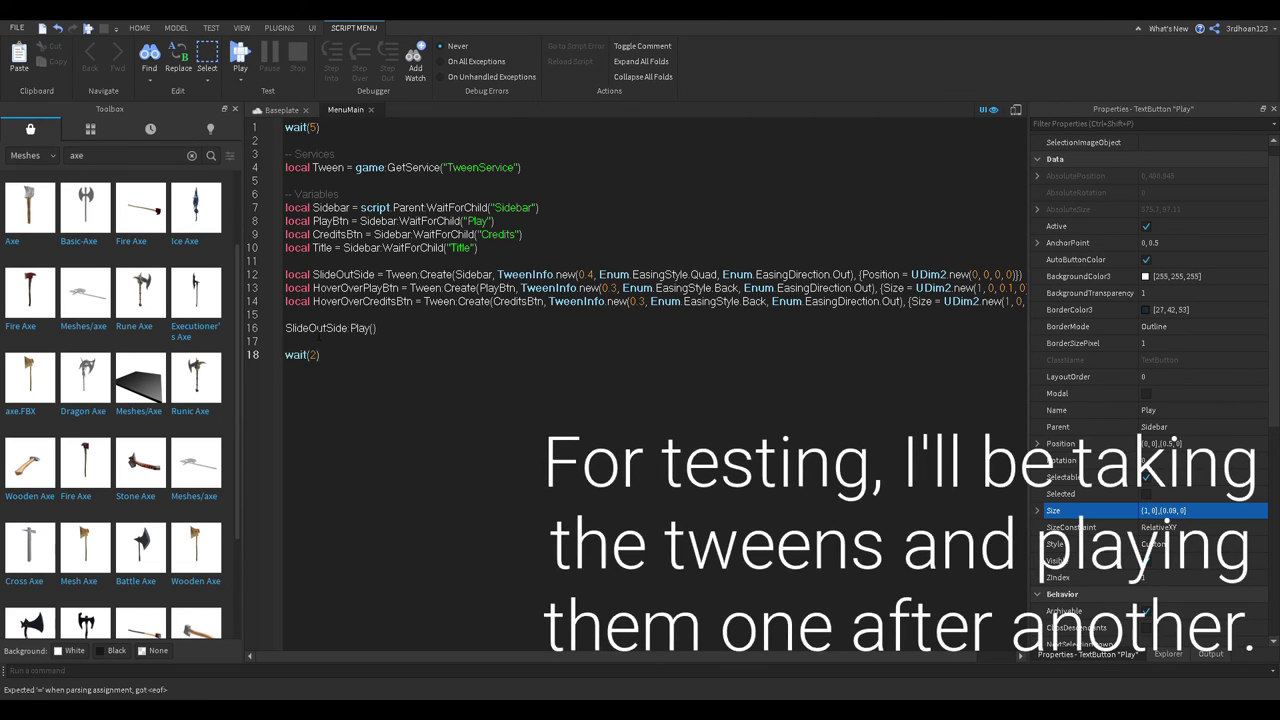
{"action": "type", "text": "lay()"}
{"action": "key", "text": "Return"}
{"action": "key", "text": "Return"}
{"action": "type", "text": "wait(2)"}
{"action": "key", "text": "Return"}
{"action": "type", "text": "HoverOverCreditsBtn:Play()"}
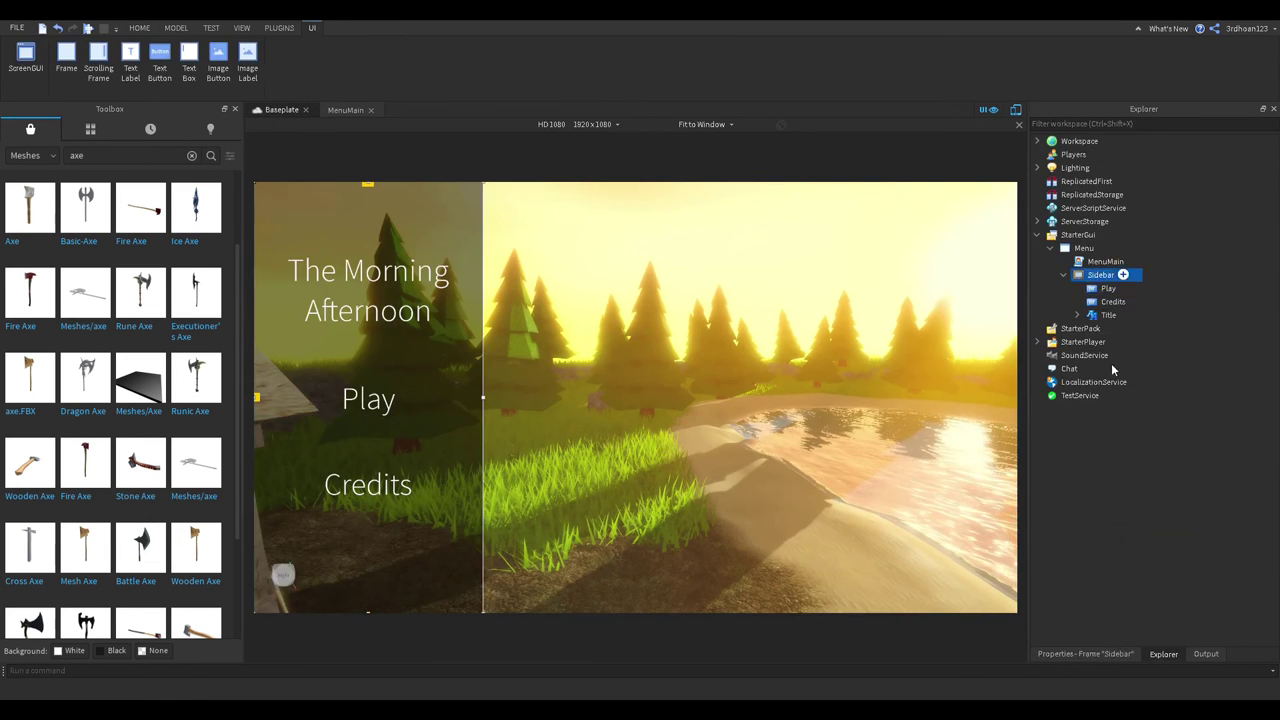
Step: Set the Sidebar's horizontal position scale to -0.3 so it starts off screen
{"action": "left_click", "coordinate": [1086, 654]}
{"action": "left_click", "coordinate": [1144, 411]}
{"action": "type", "text": "-0.3"}
{"action": "key", "text": "Return"}
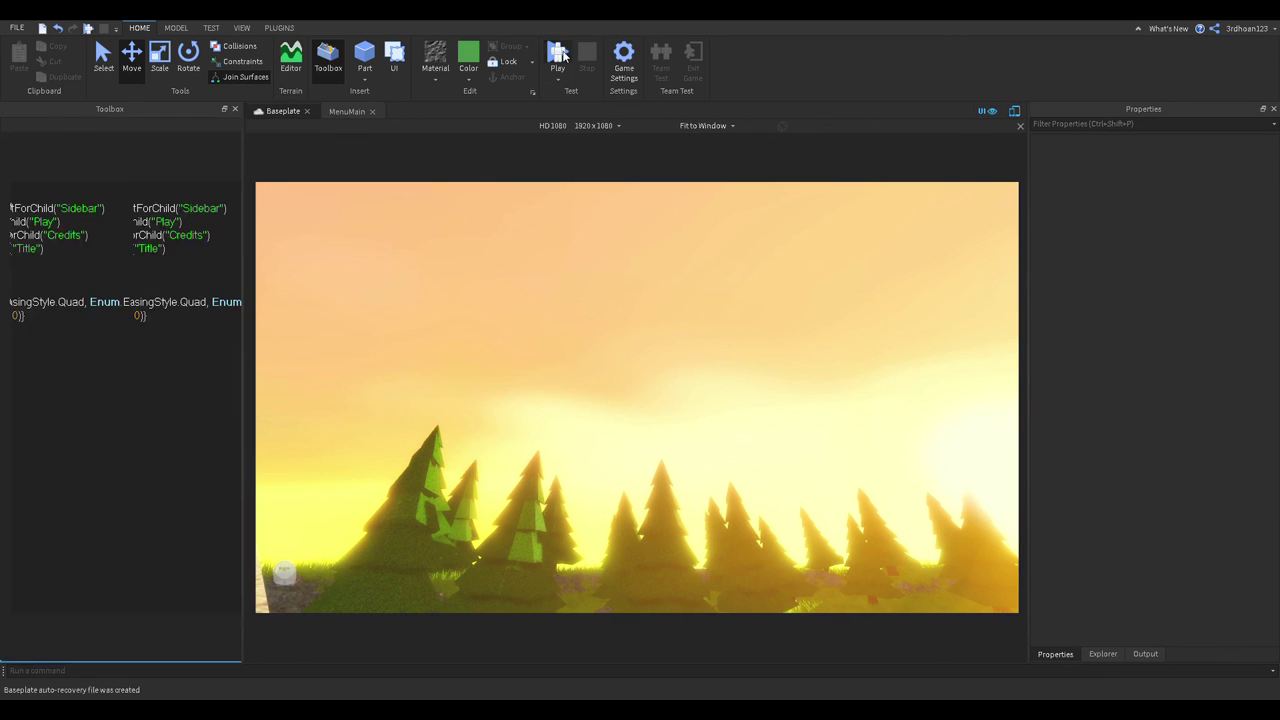
Step: Playtest the place to check the sidebar and button tweens, opening and closing the in-game settings menu
{"action": "left_click", "coordinate": [563, 55]}
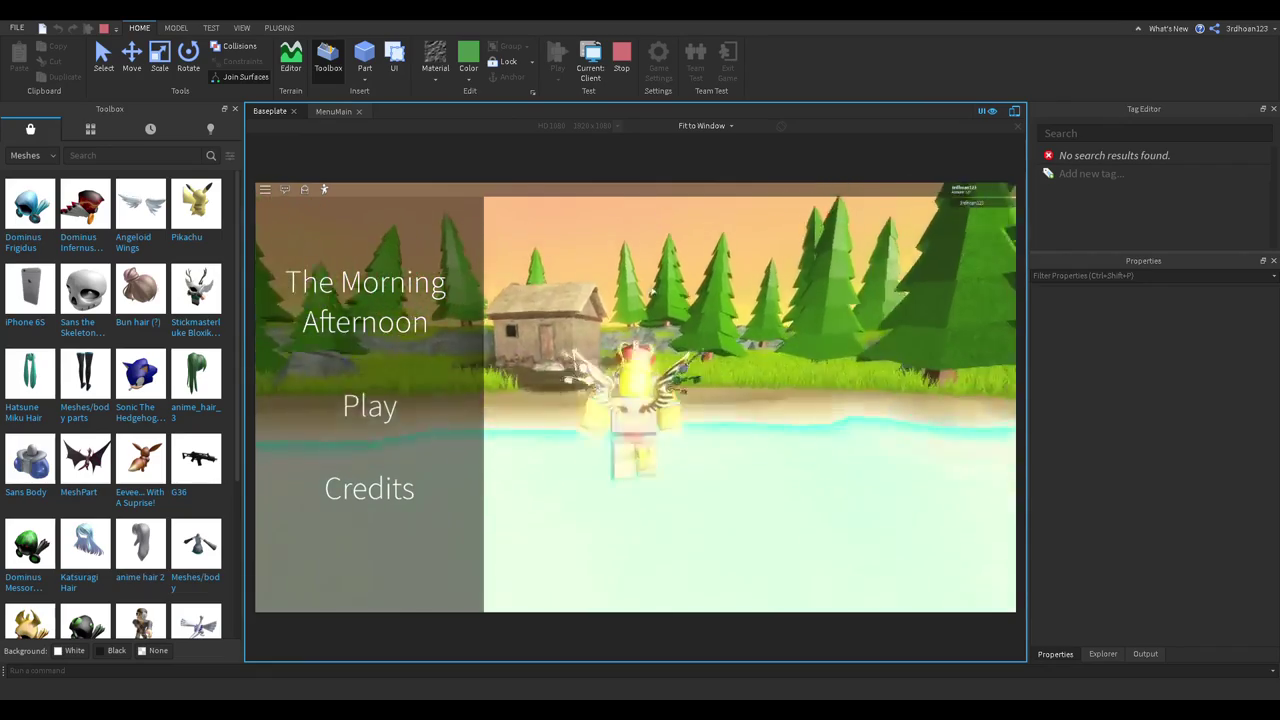
{"action": "key", "text": "Escape"}
{"action": "key", "text": "Escape"}
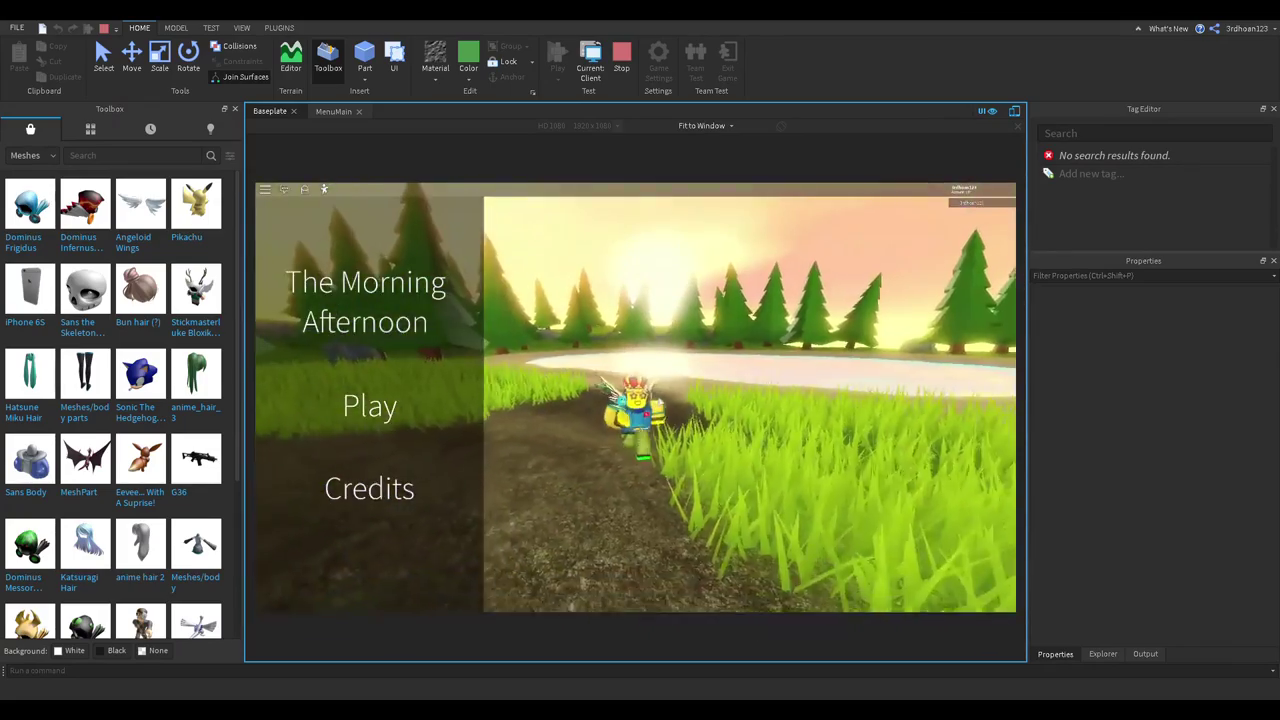
{"action": "key", "text": "Escape"}
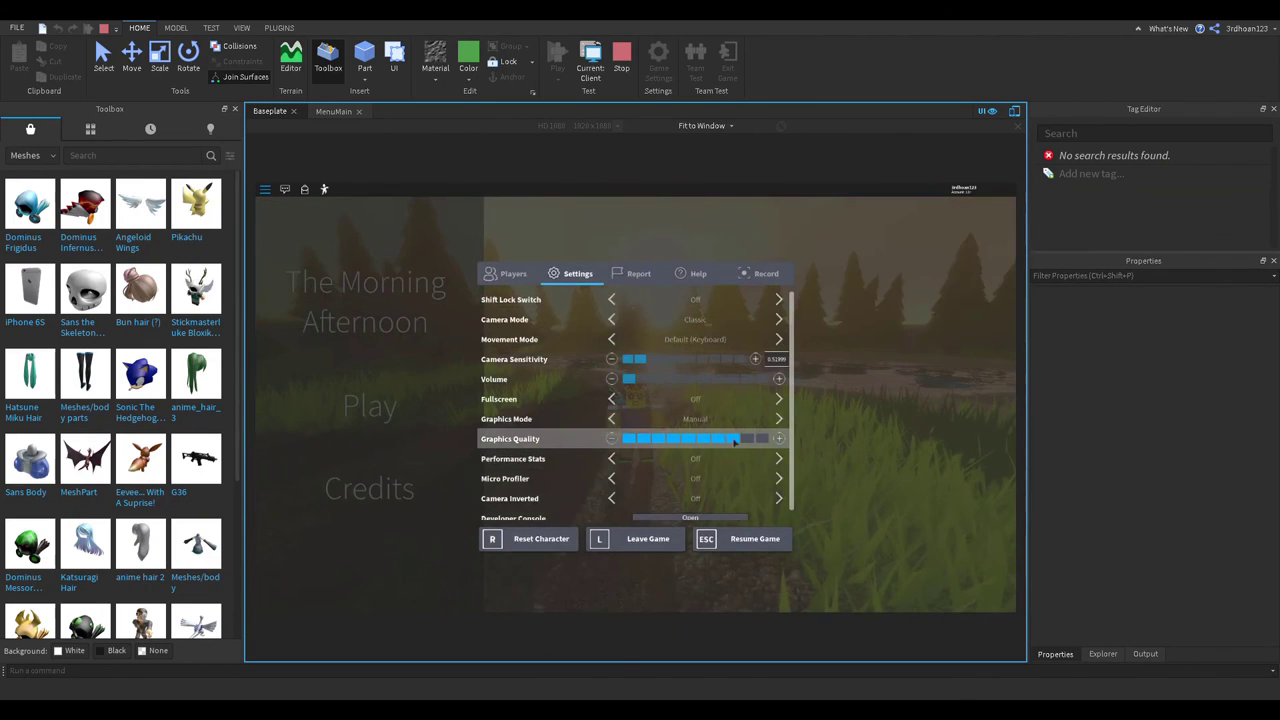
{"action": "key", "text": "Escape"}
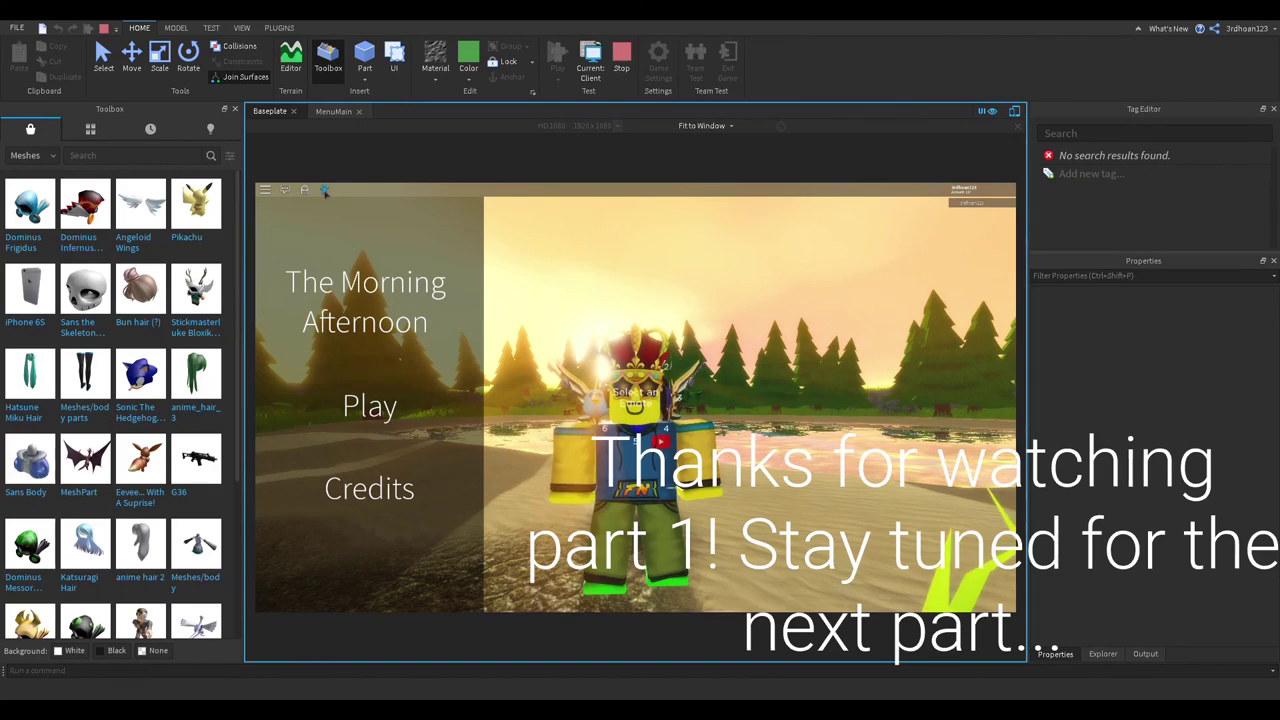
{"action": "left_click", "coordinate": [652, 340]}
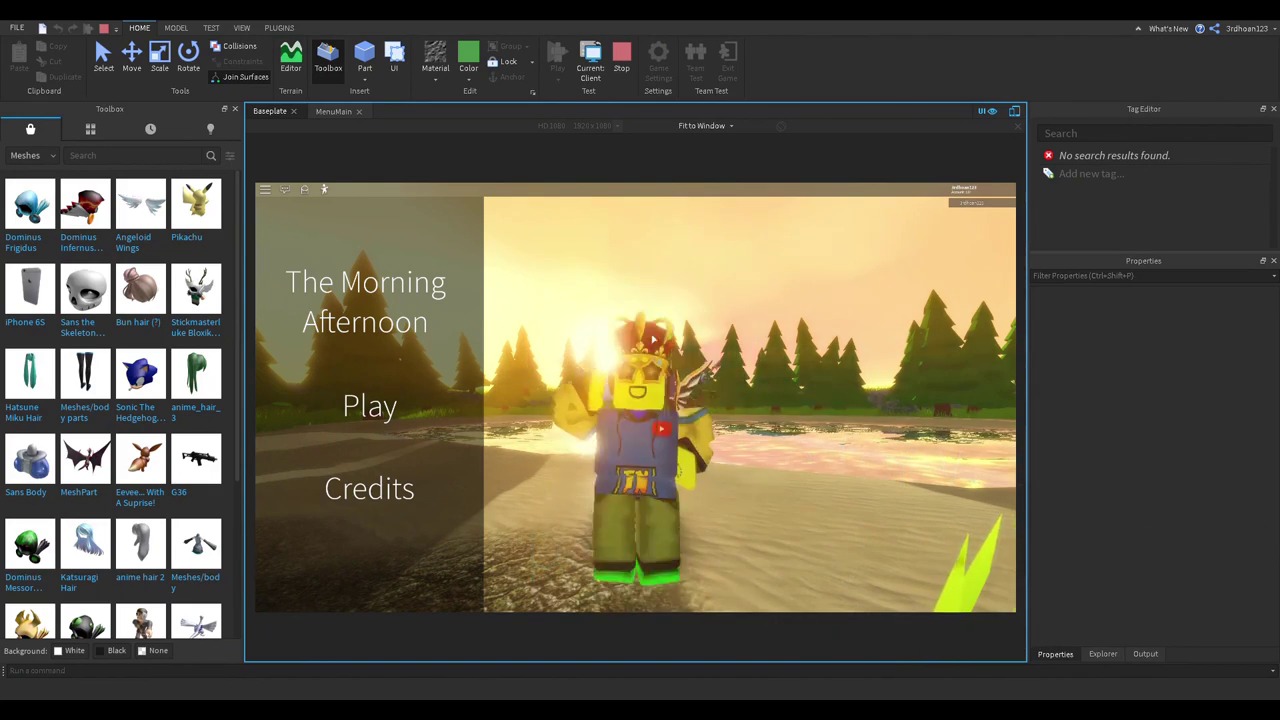